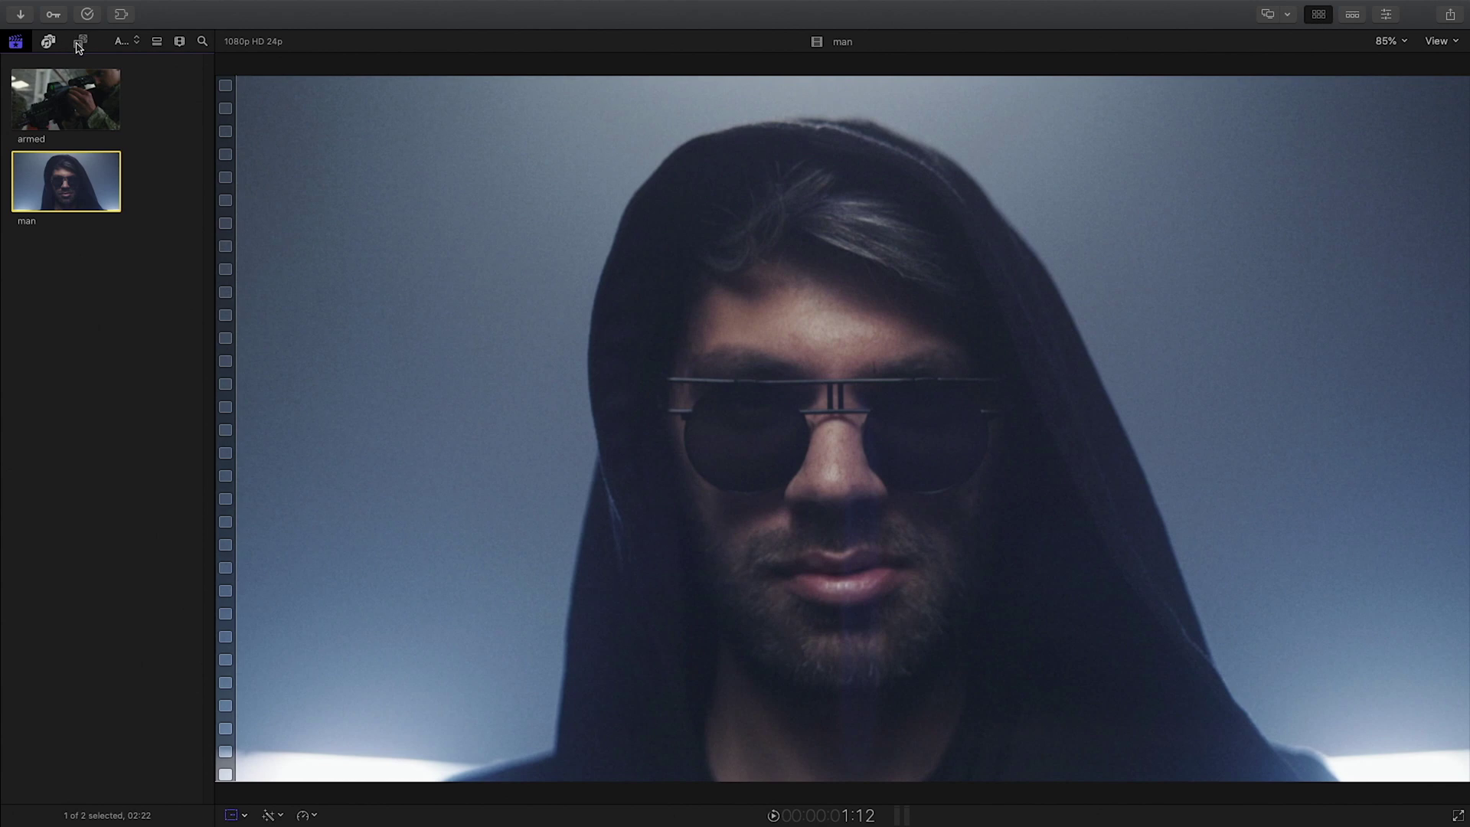
Show the mHUD 3 category in the titles browser and hide the category sidebar.
click(80, 43)
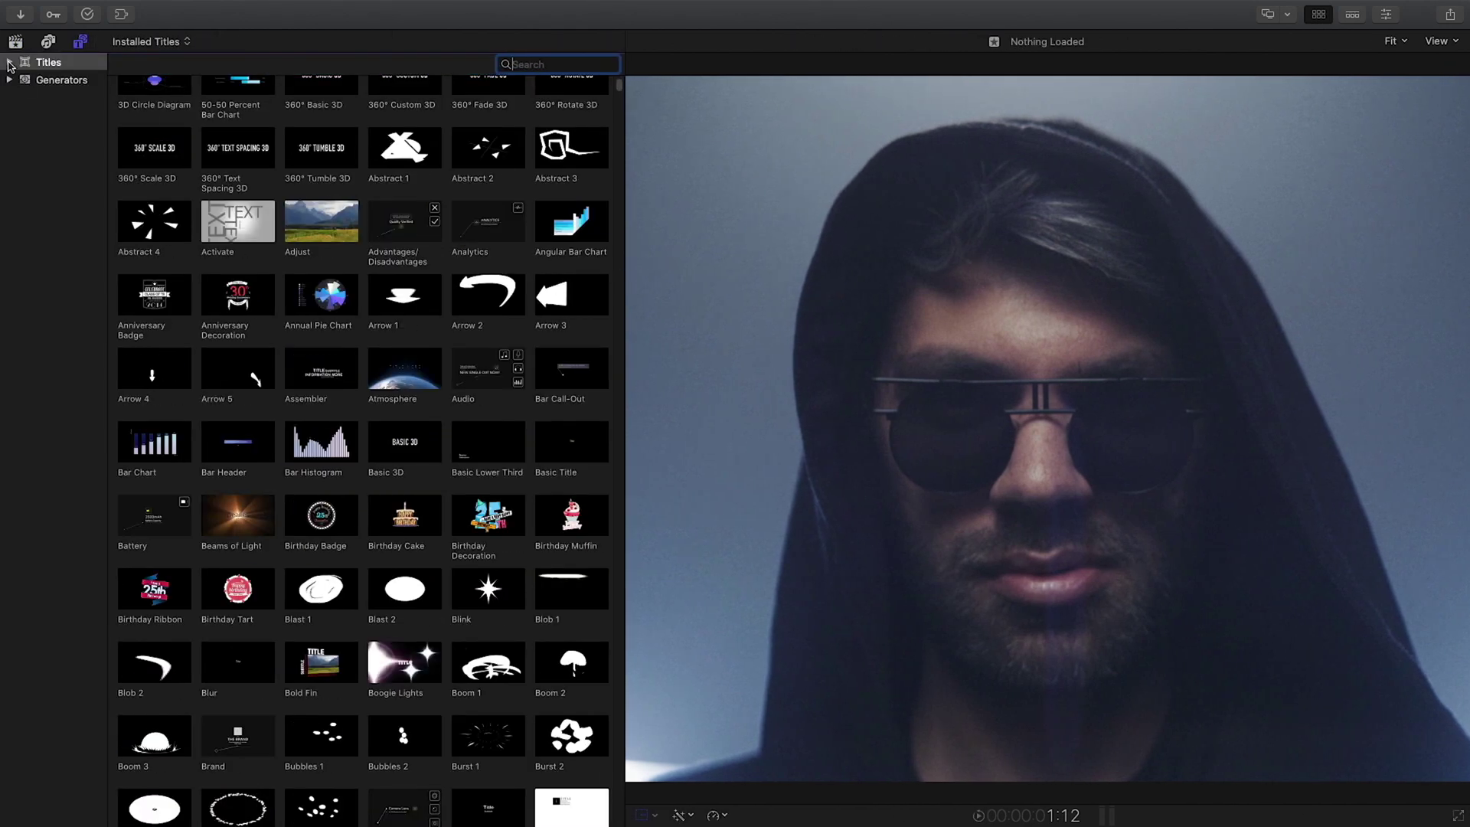
click(9, 63)
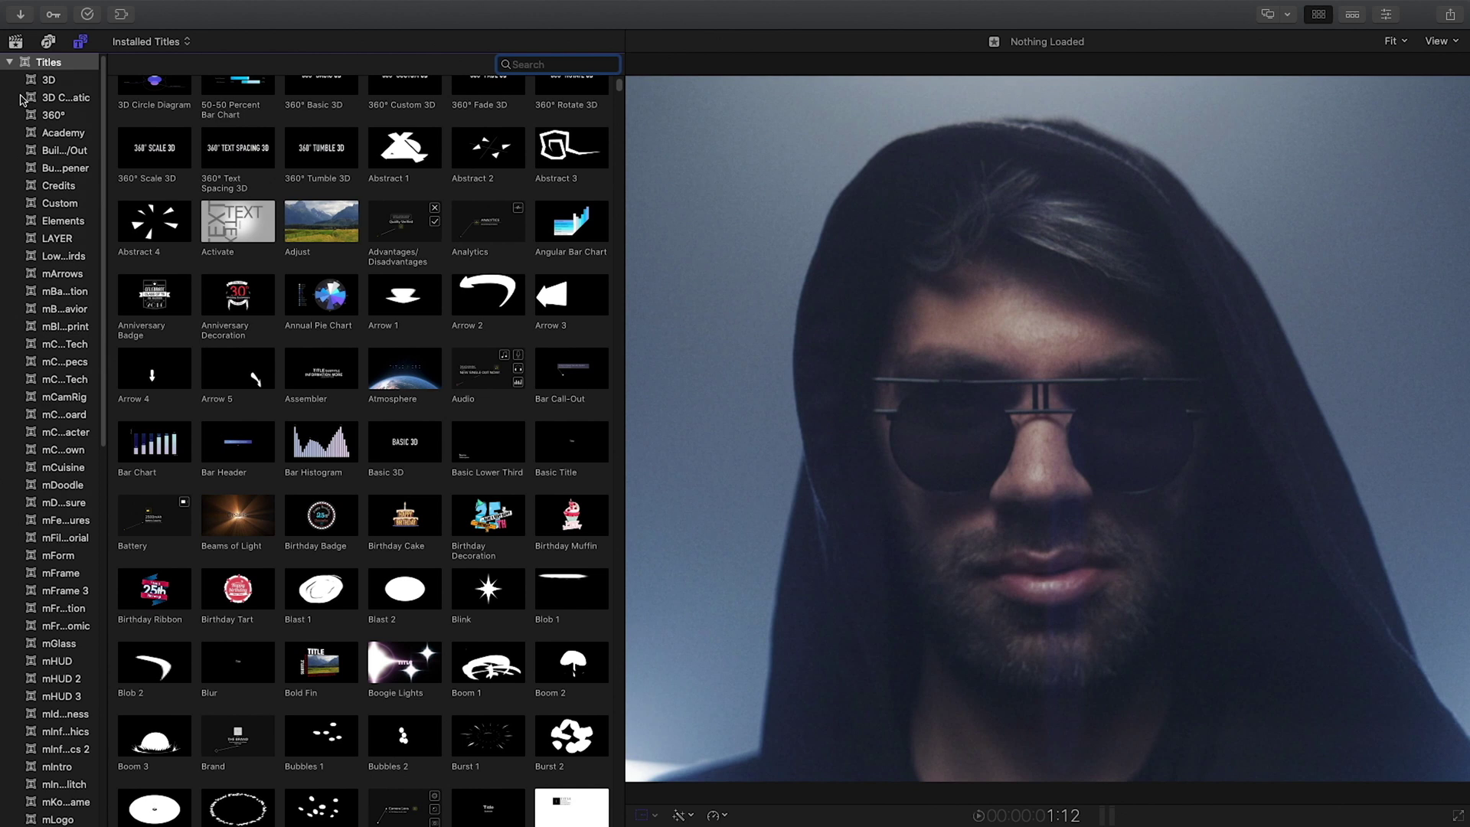
scroll(47, 306, down, 5)
click(57, 420)
click(81, 42)
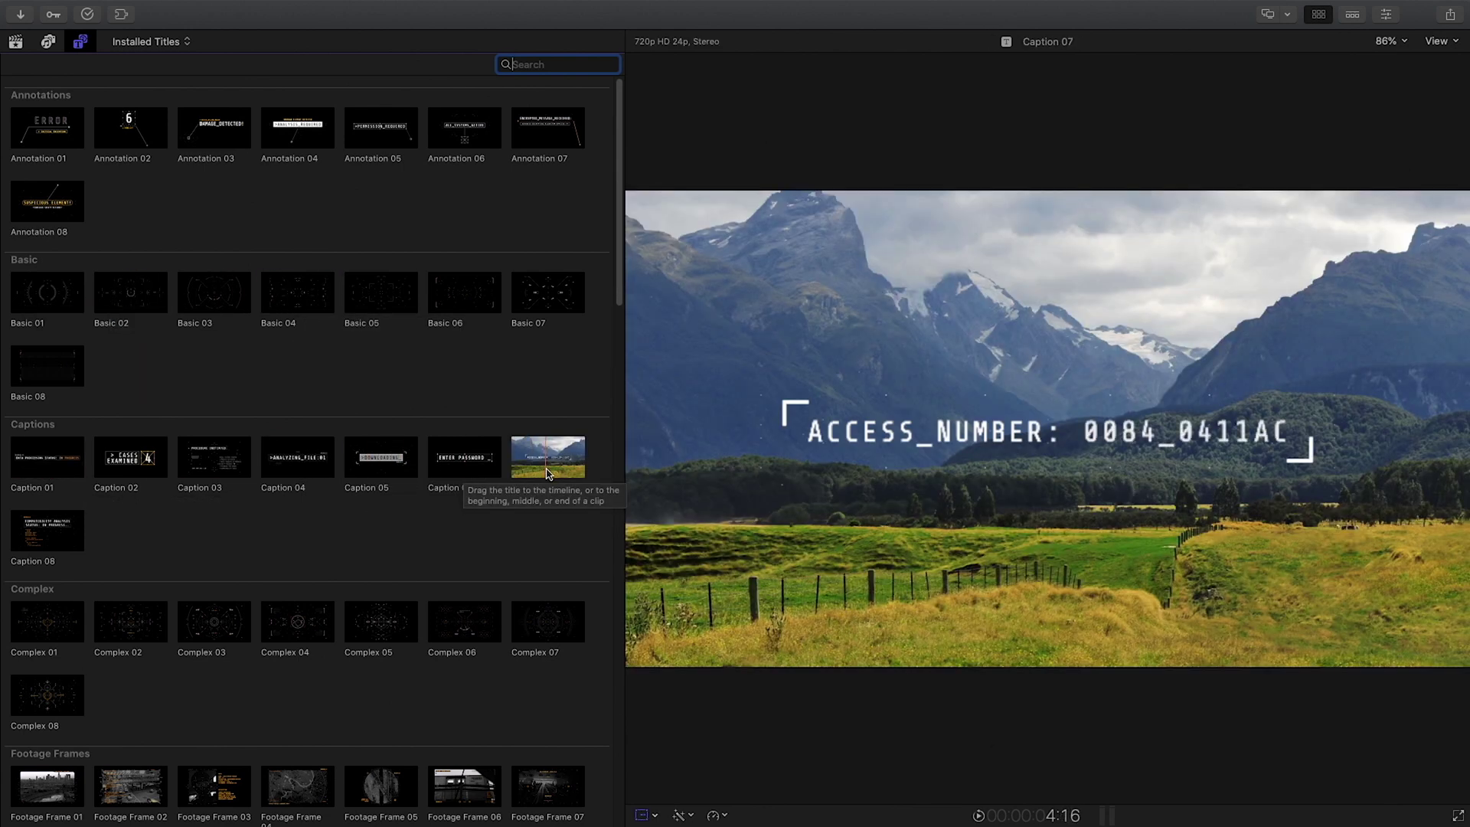
Show the timeline and place the Pointer 07 title above the start of the man clip.
scroll(547, 459, down, 5)
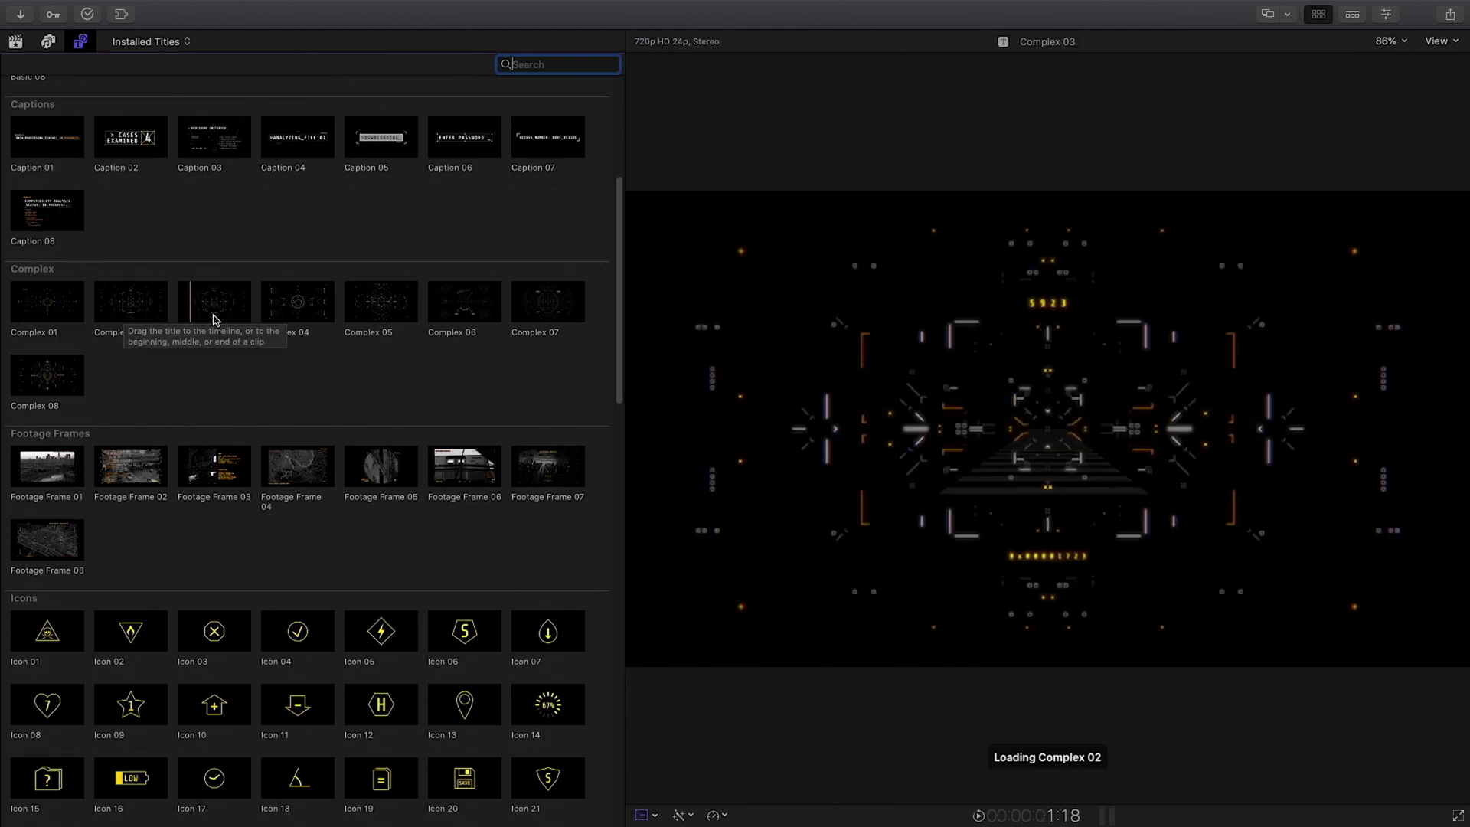
scroll(30, 320, down, 3)
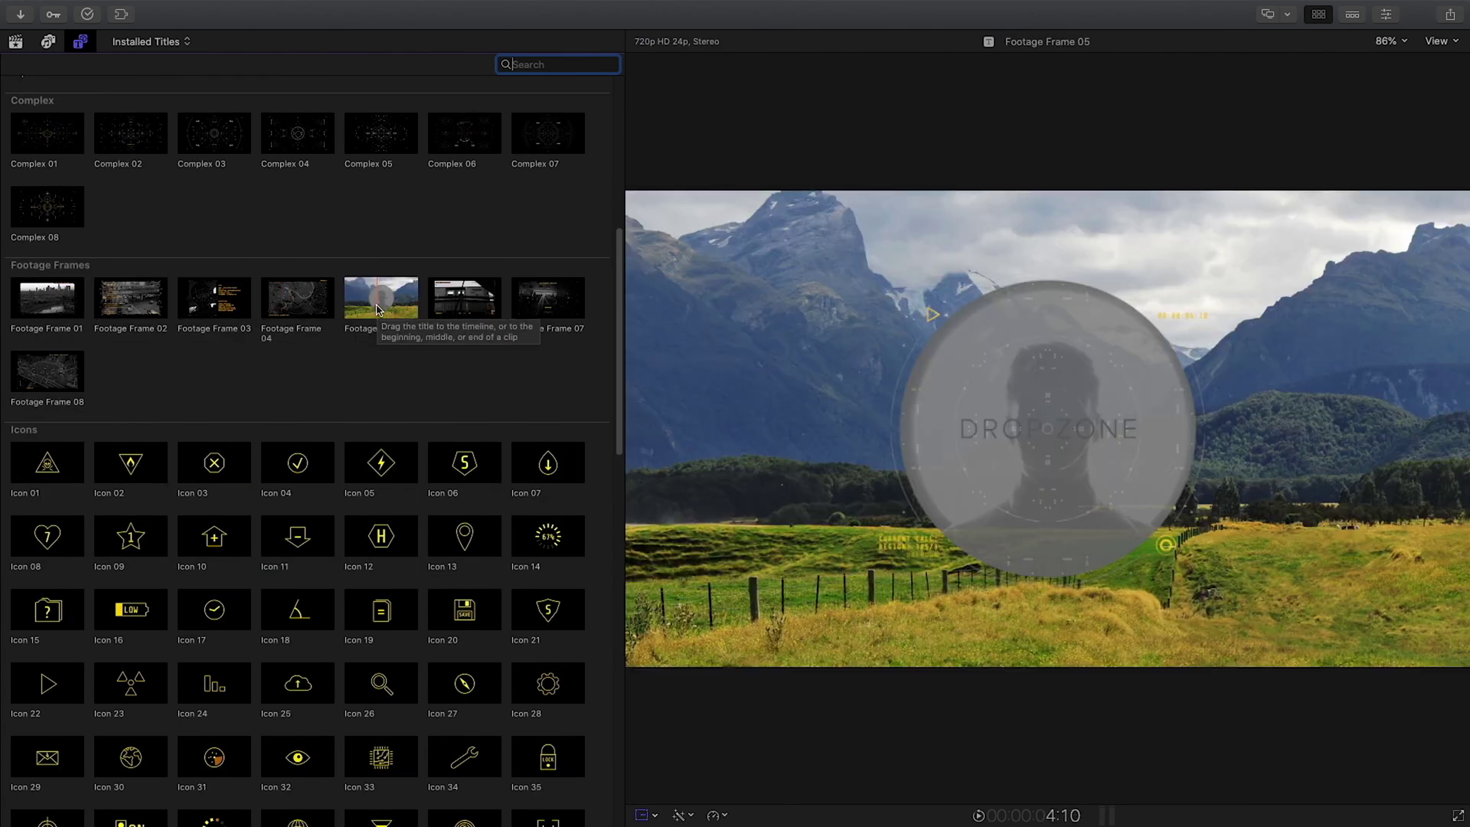
scroll(209, 410, down, 5)
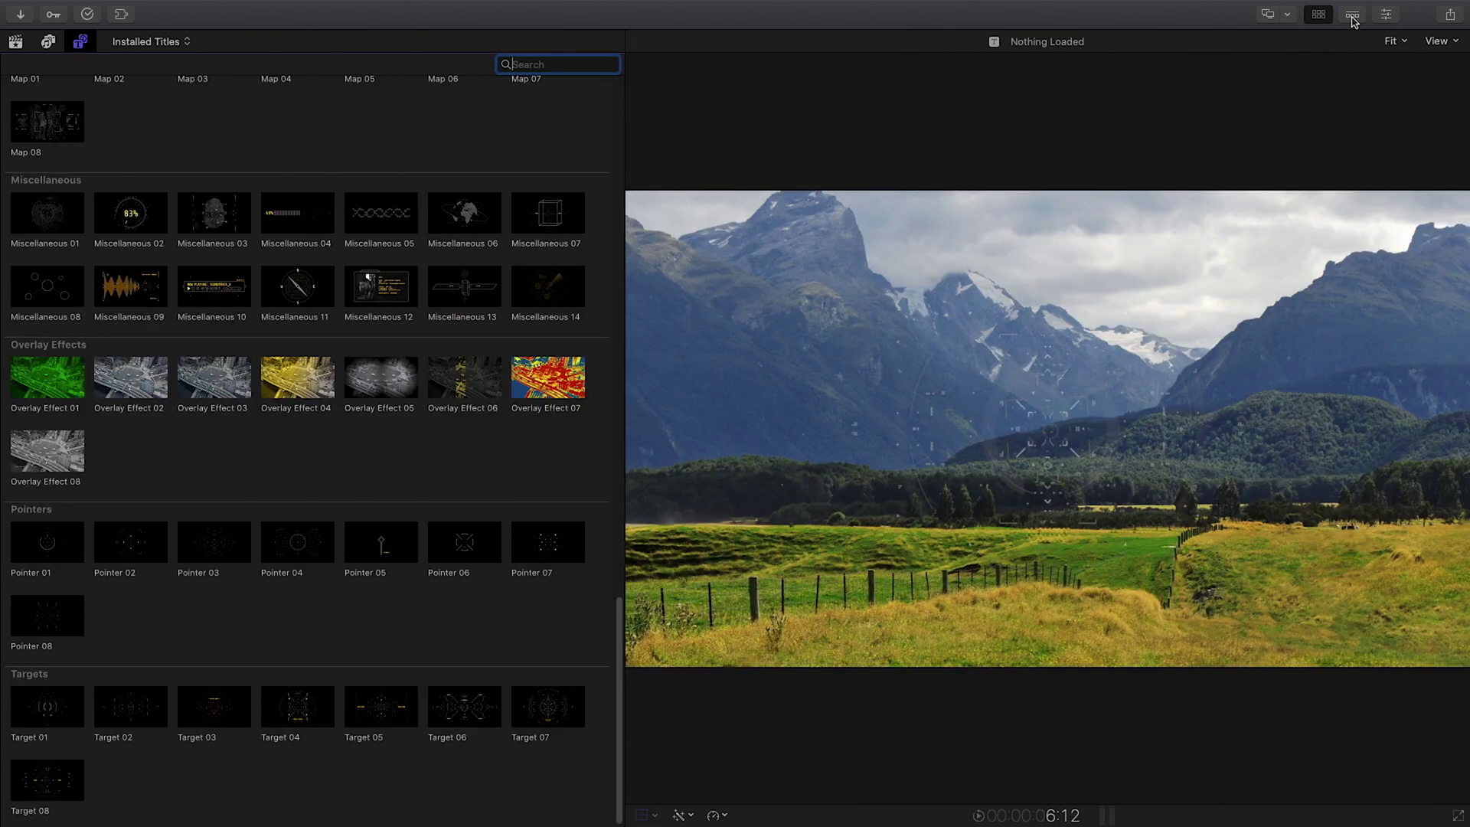
click(1352, 15)
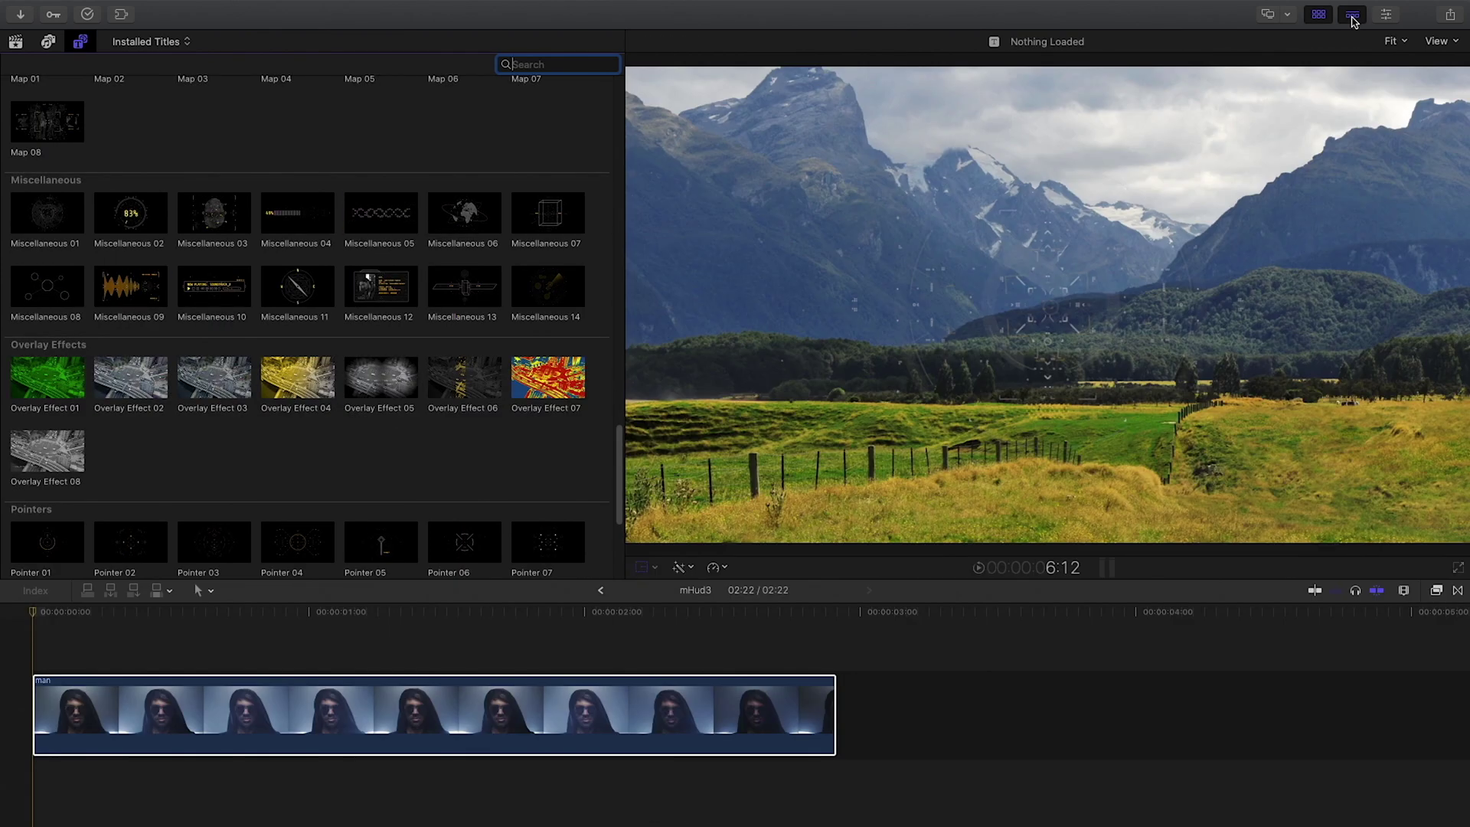
scroll(322, 468, down, 4)
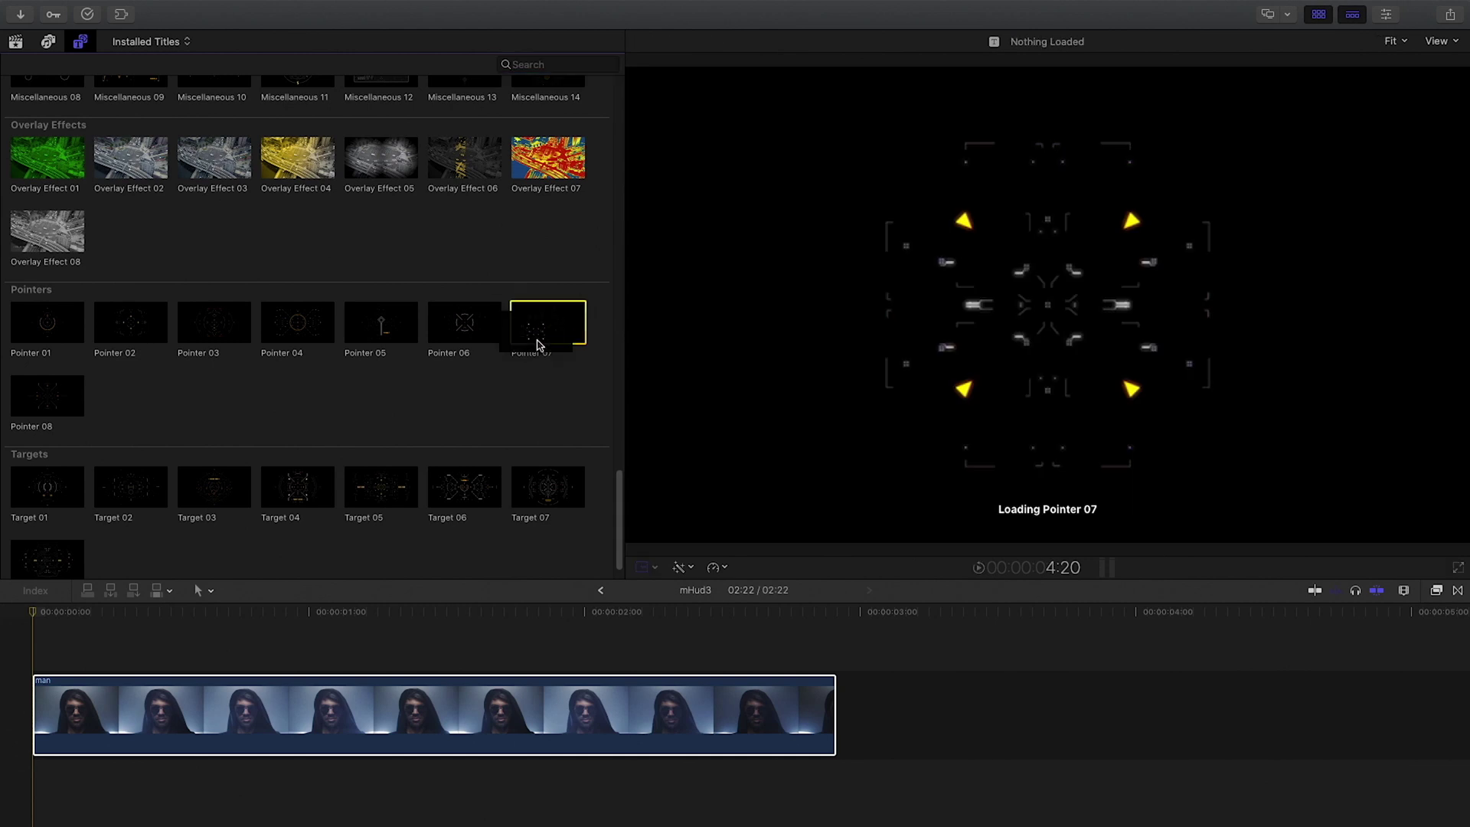
drag(535, 341, 31, 665)
Trim the Pointer 07 title to the length of the man clip and hide the browser.
key(shift+z)
drag(1322, 661, 406, 661)
key(shift+z)
click(1318, 15)
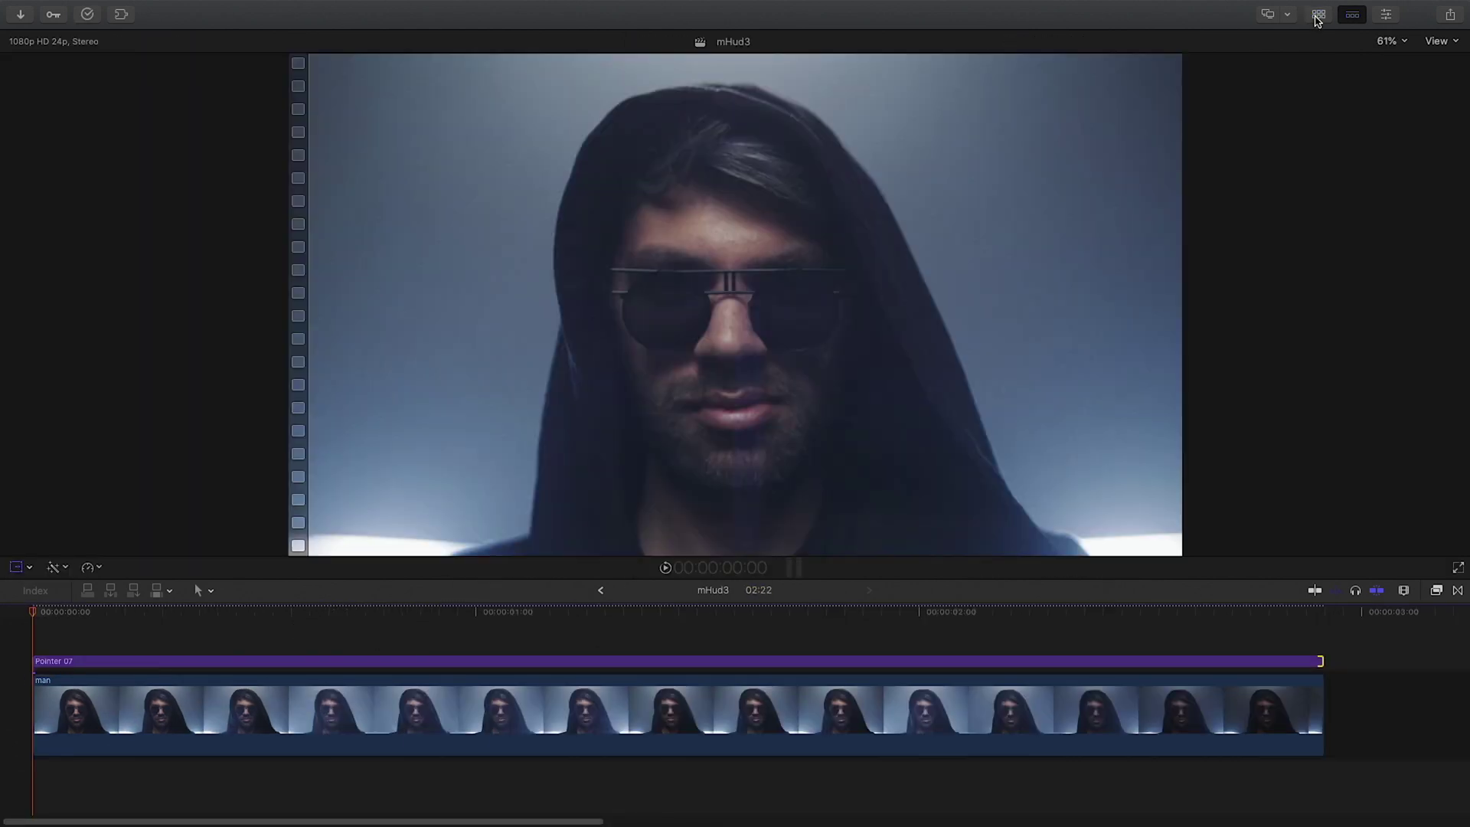
Display the Pointer 07 title's parameters at the first frame and choose Plane as the track mode type.
click(254, 677)
click(253, 662)
drag(198, 612, 105, 601)
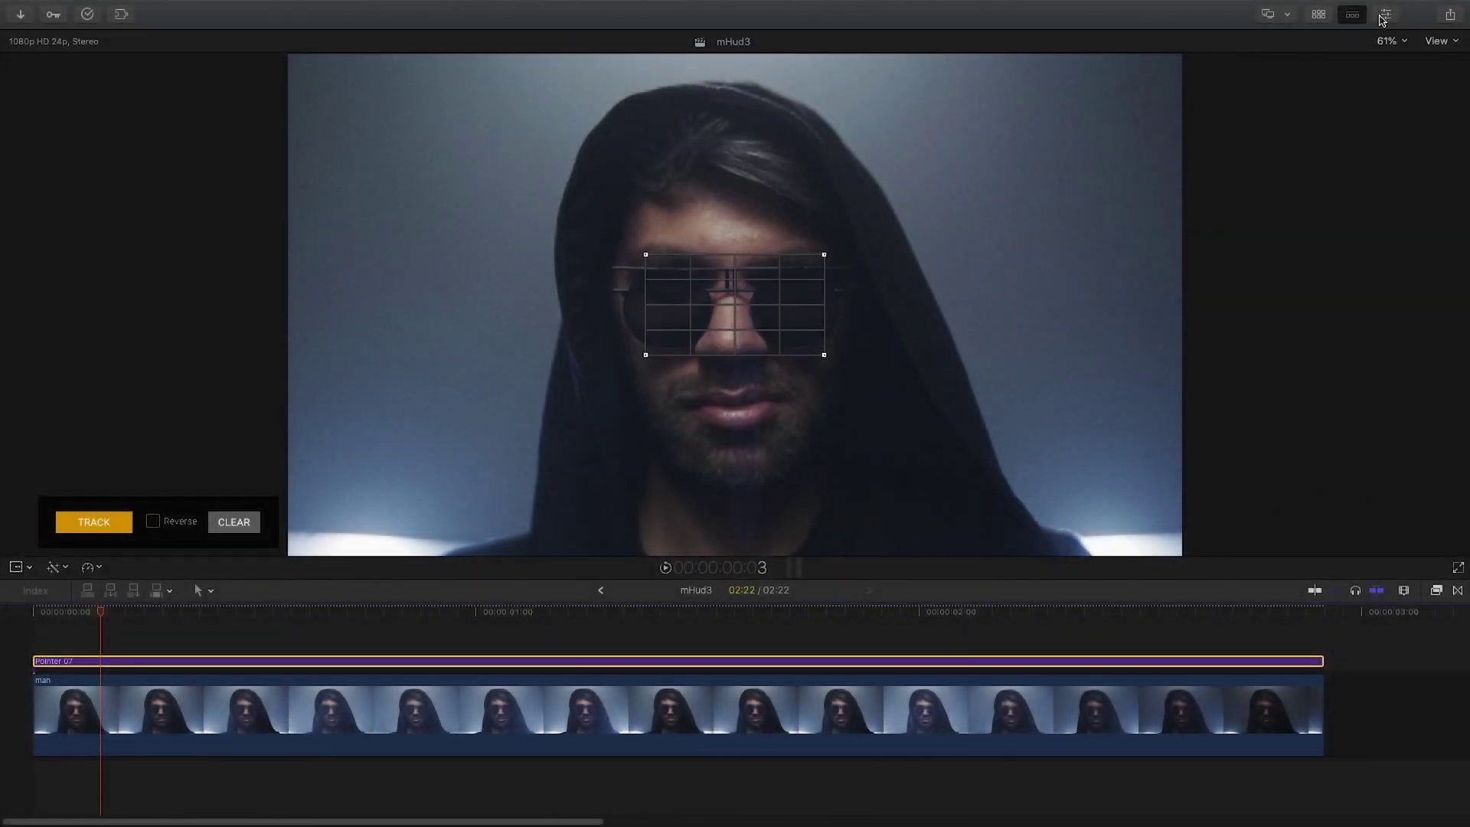
click(1385, 14)
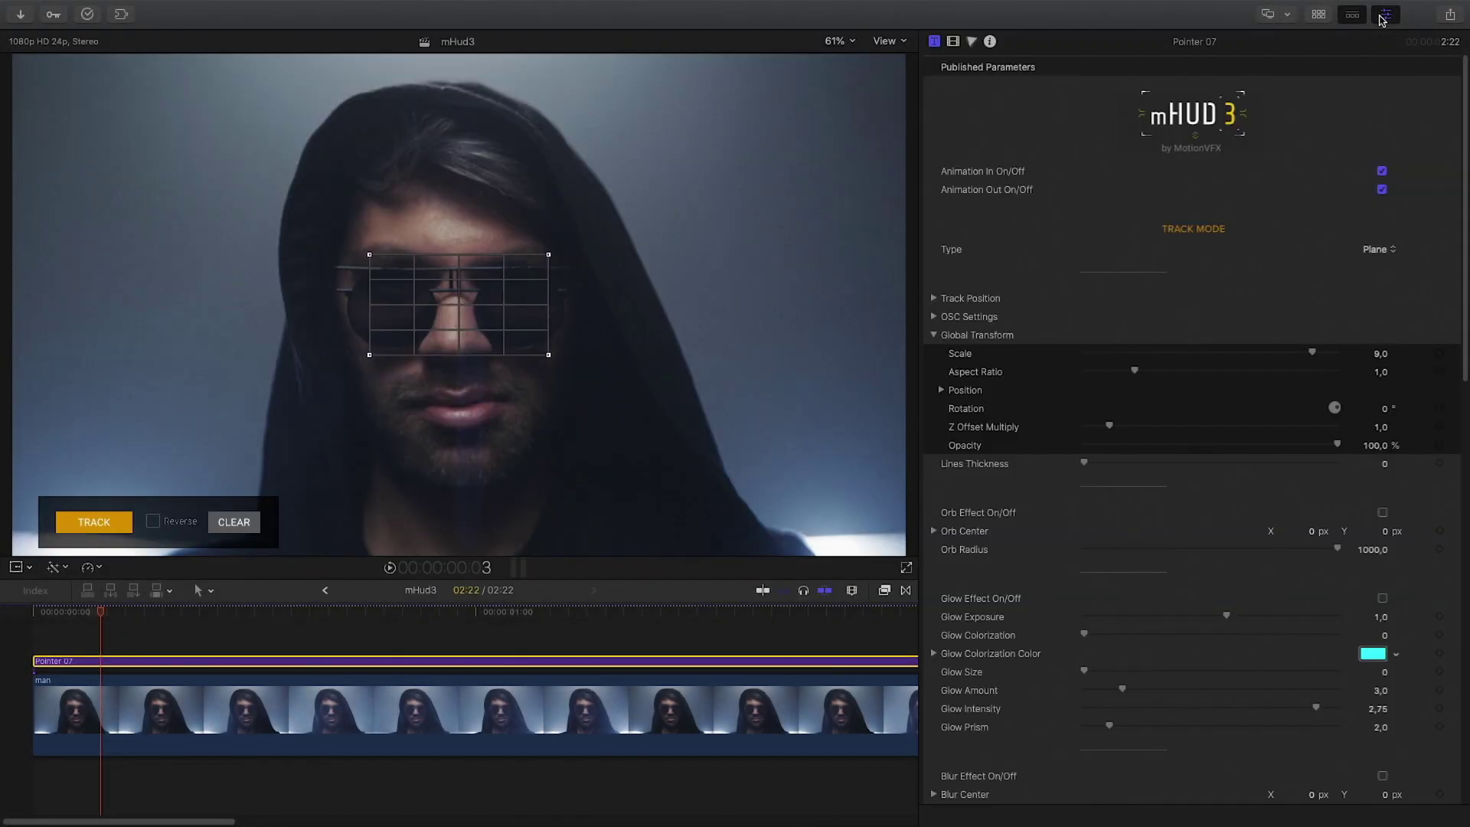
key(Home)
click(1384, 264)
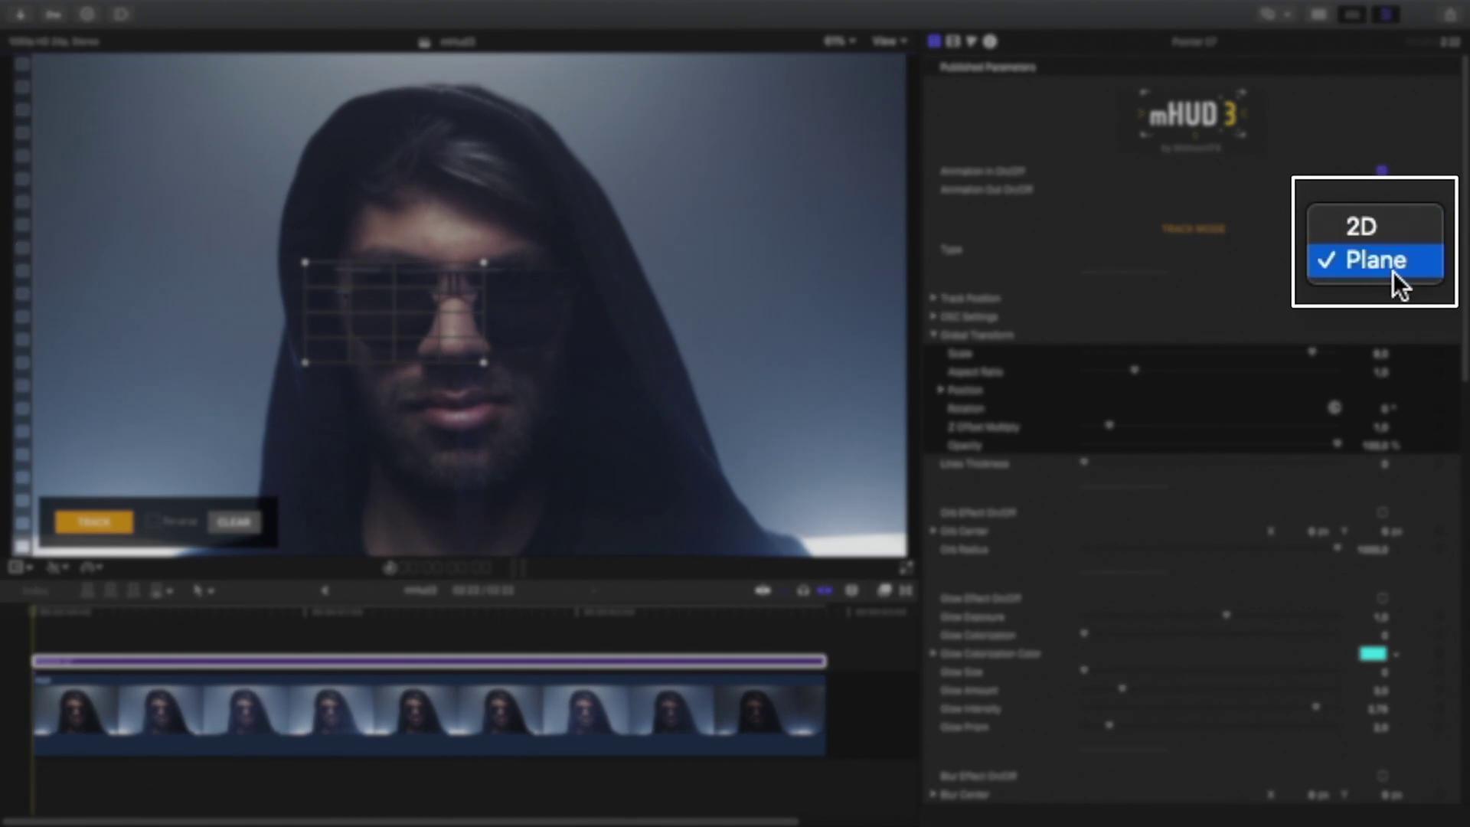
click(1376, 252)
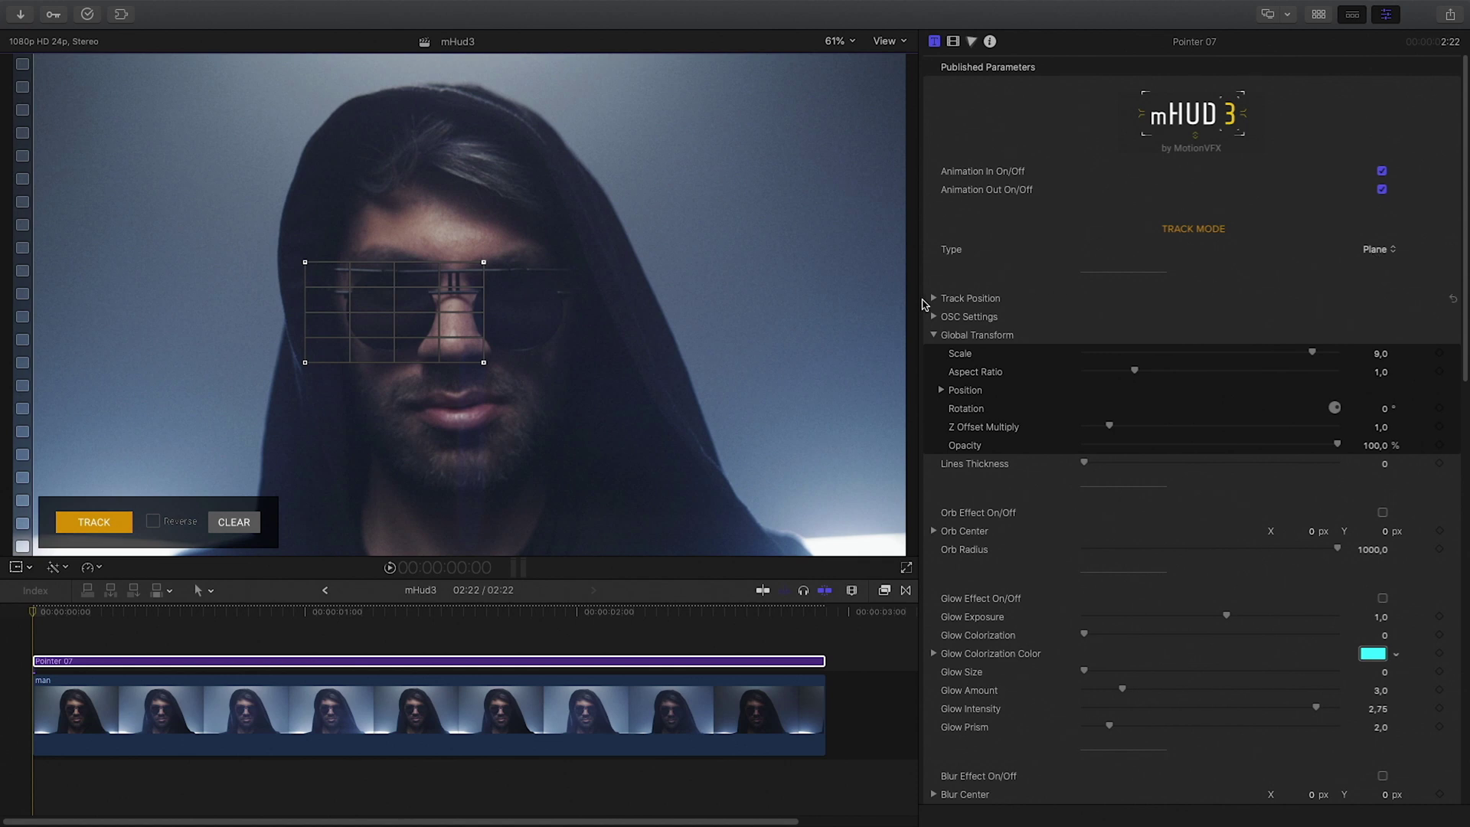
Turn on Magnification and Angle Guides, and move the tracking grid's four corners around the sunglasses lens on the image's left side.
click(934, 316)
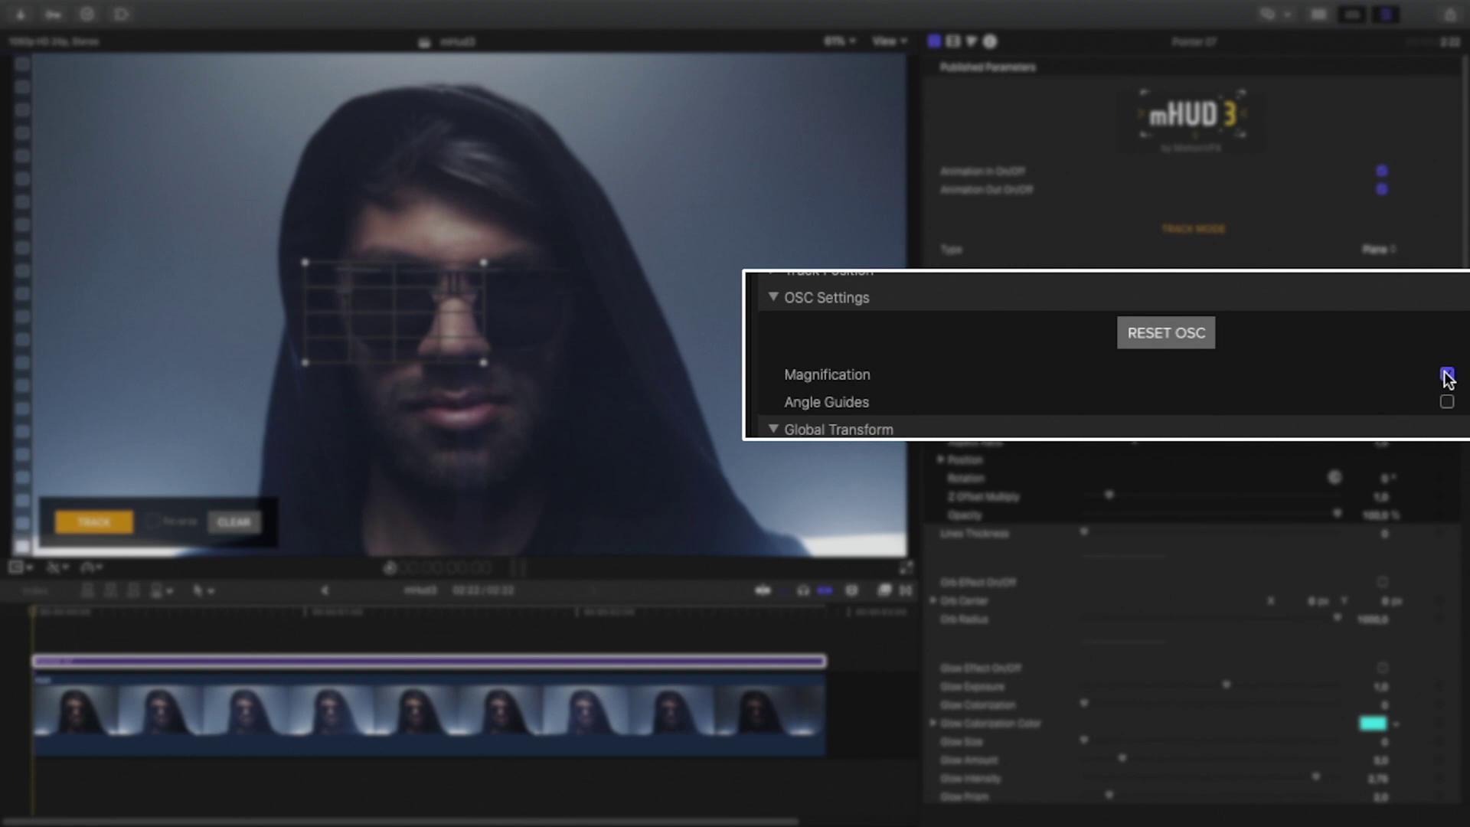
click(1382, 369)
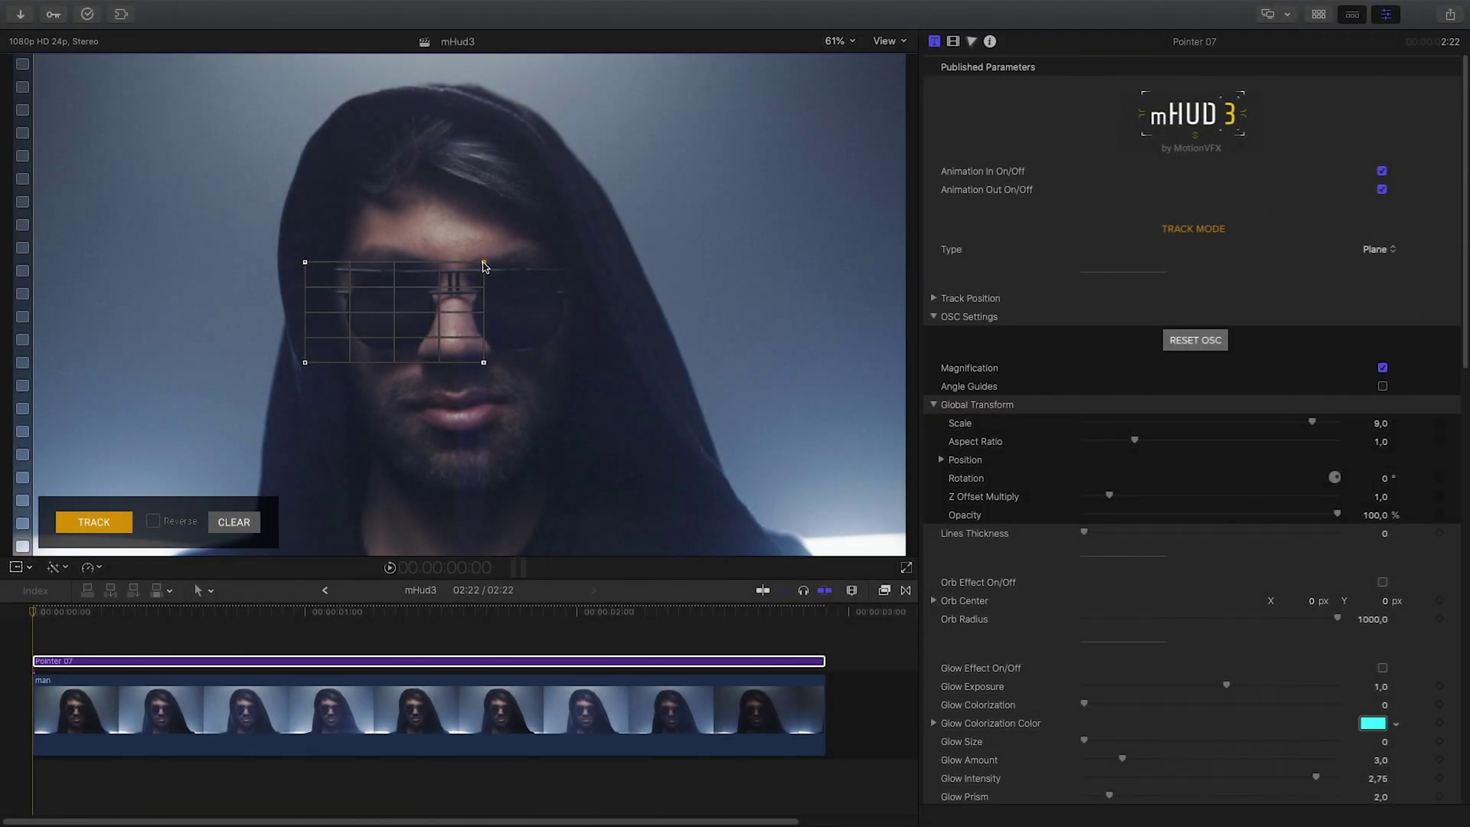
drag(484, 263, 450, 294)
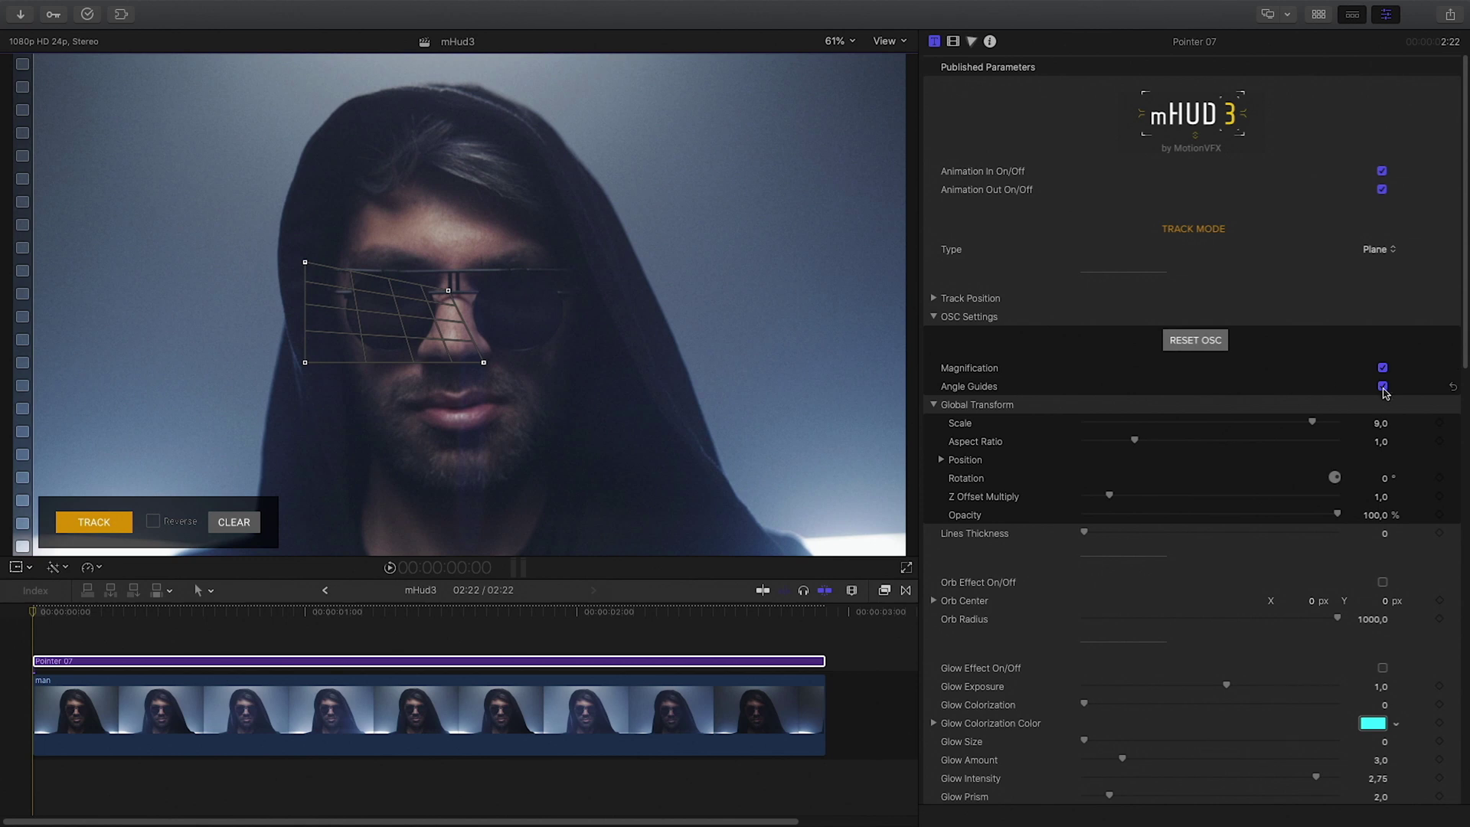
drag(305, 266, 345, 290)
drag(483, 362, 421, 348)
drag(305, 362, 343, 350)
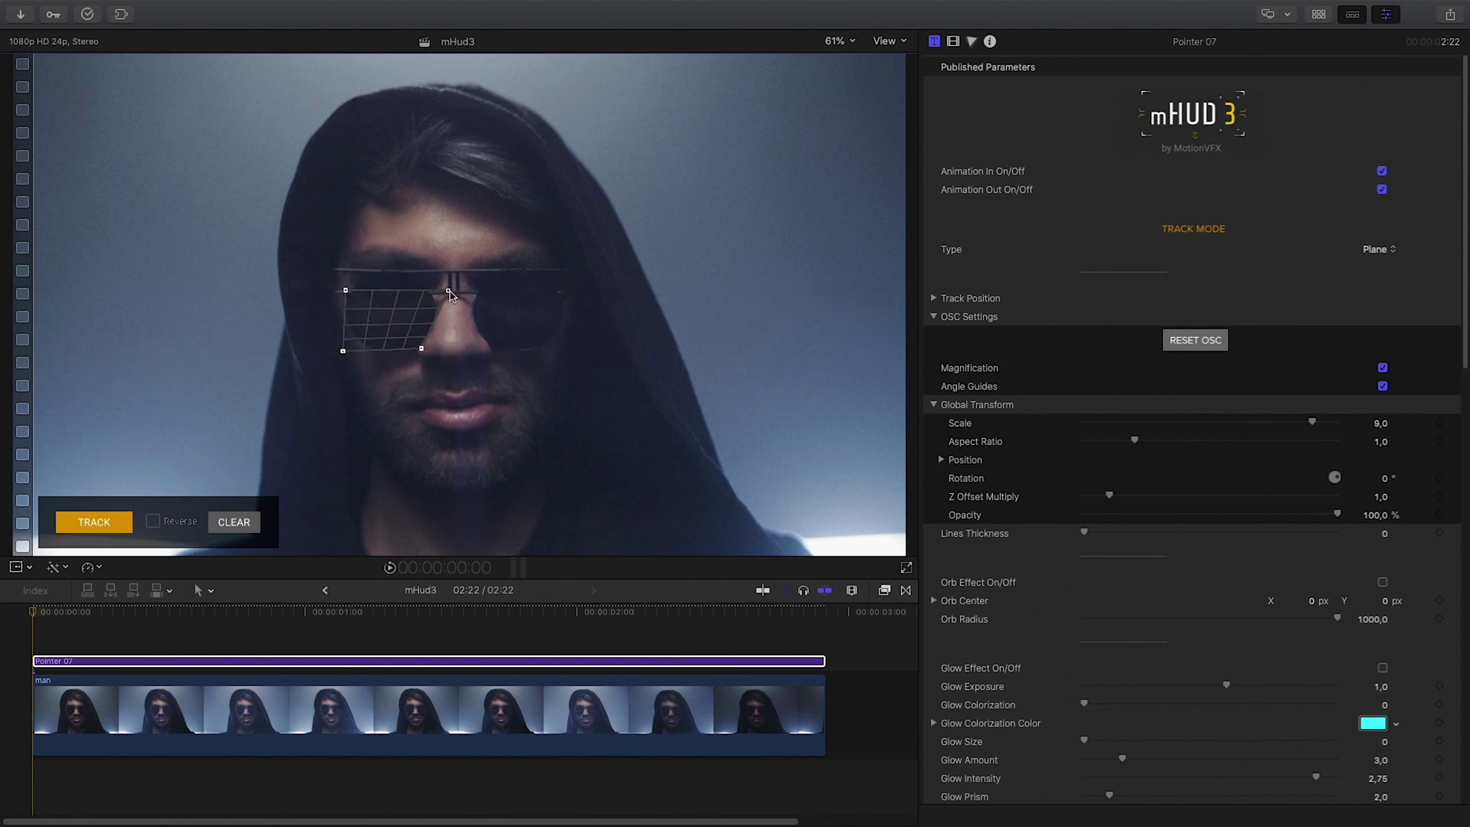
Refine the tracking grid's corners so its upper edge follows the sunglasses' top bar and its sides match the lens width.
drag(448, 290, 430, 270)
drag(345, 290, 347, 272)
drag(421, 348, 435, 349)
drag(430, 270, 437, 270)
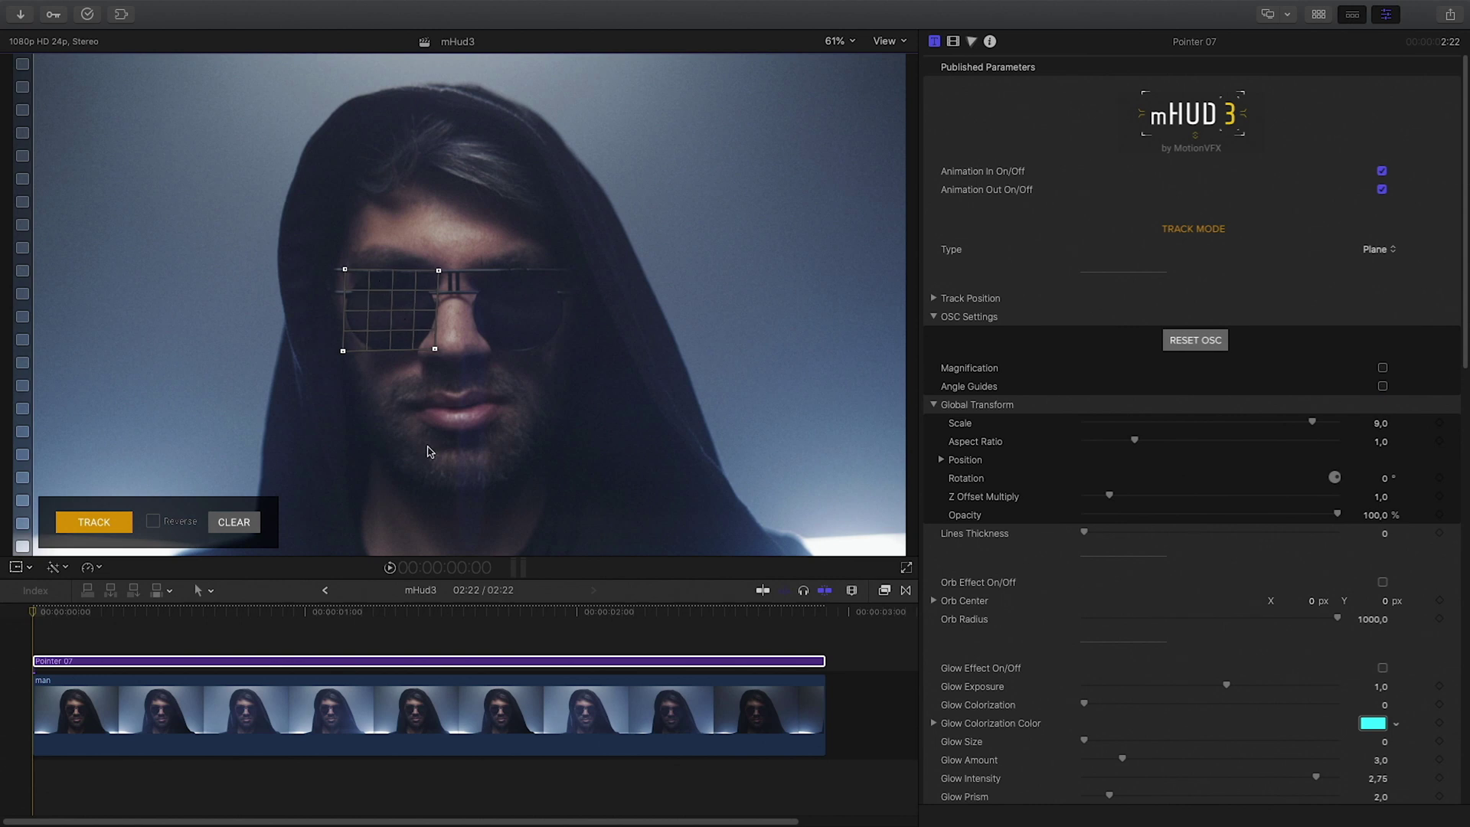
Track the lens plane through the clip, starting from its first frame.
click(44, 614)
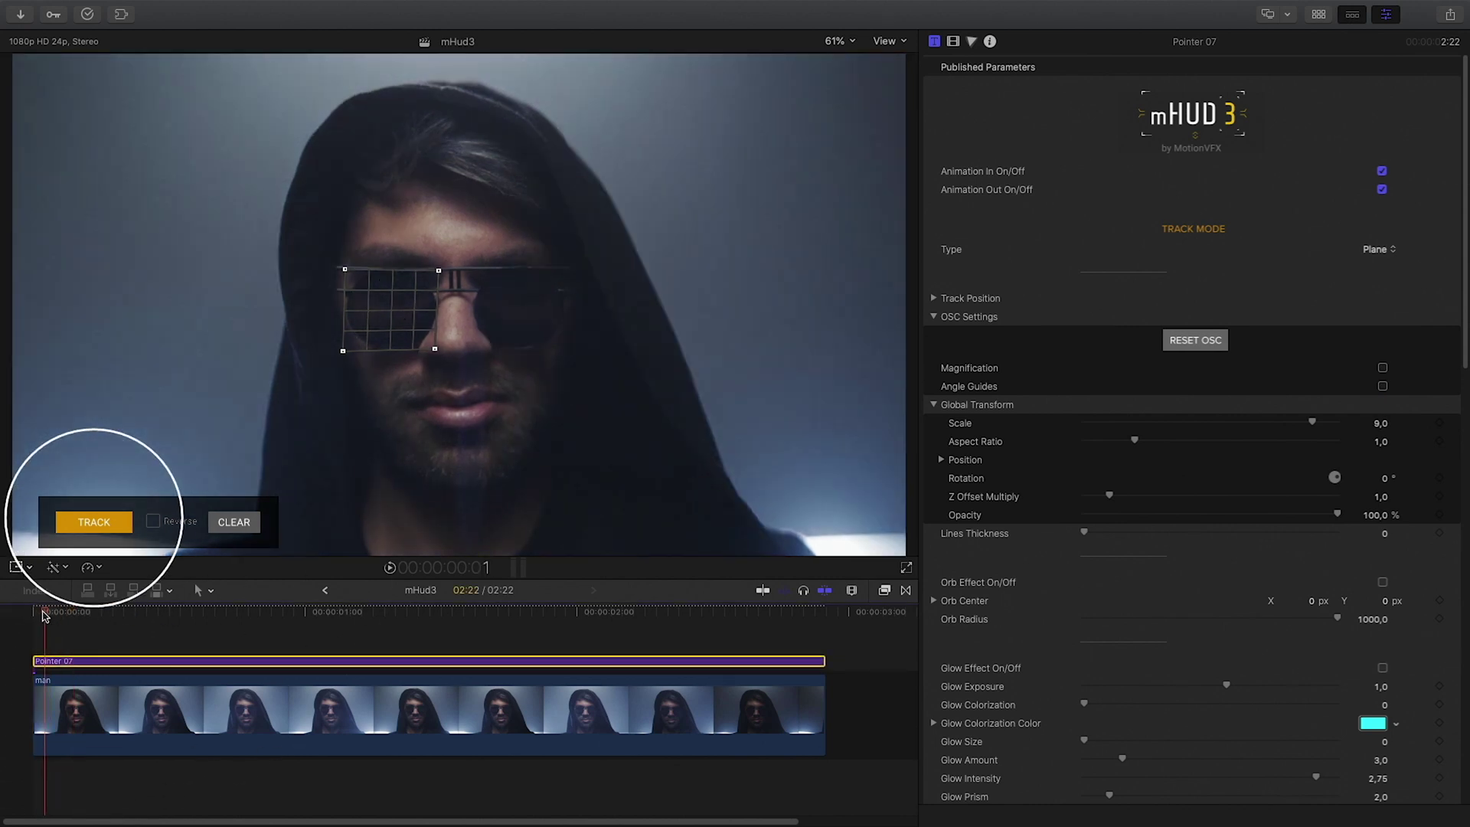
click(33, 611)
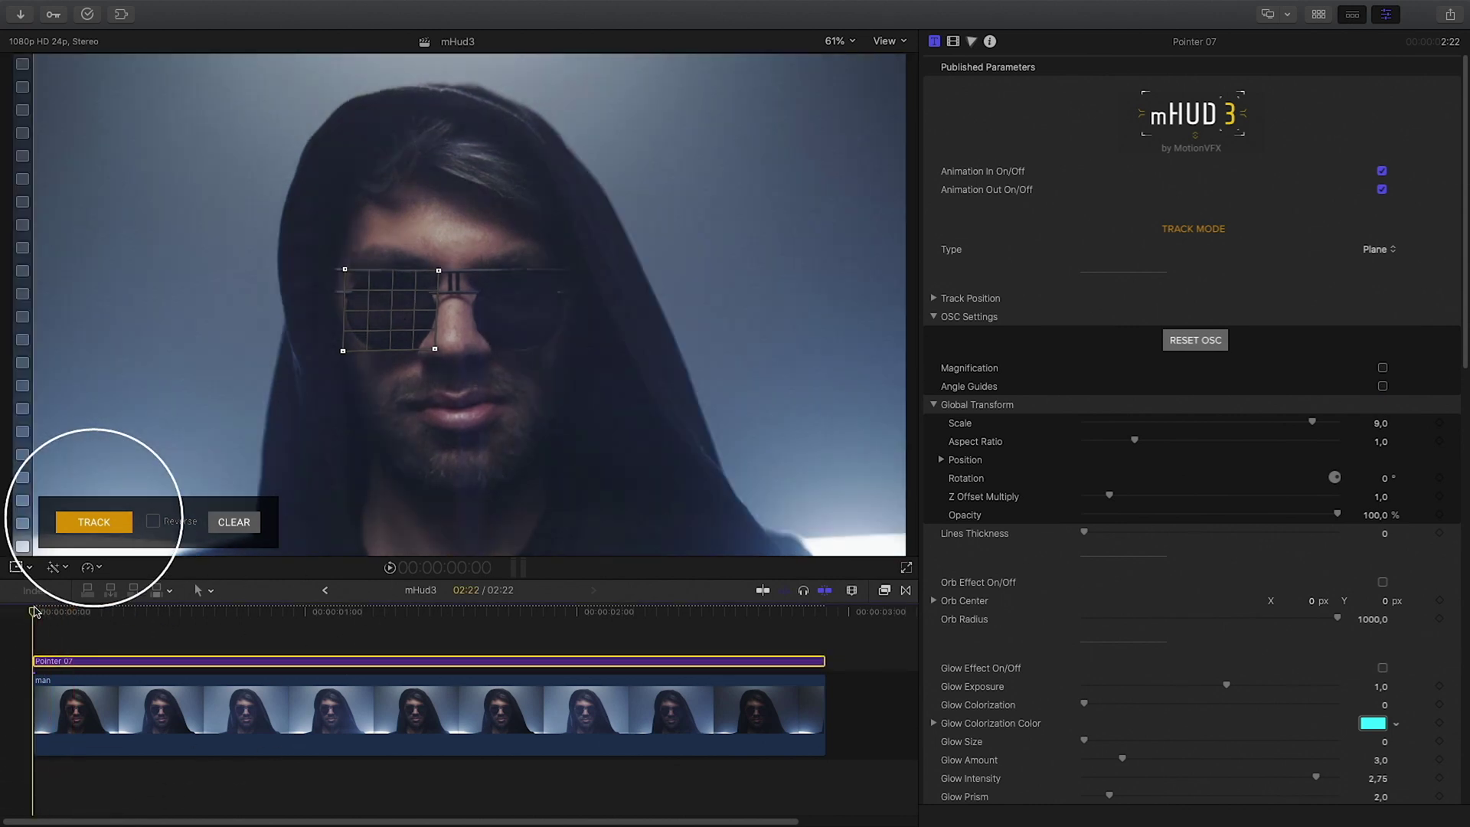
click(94, 523)
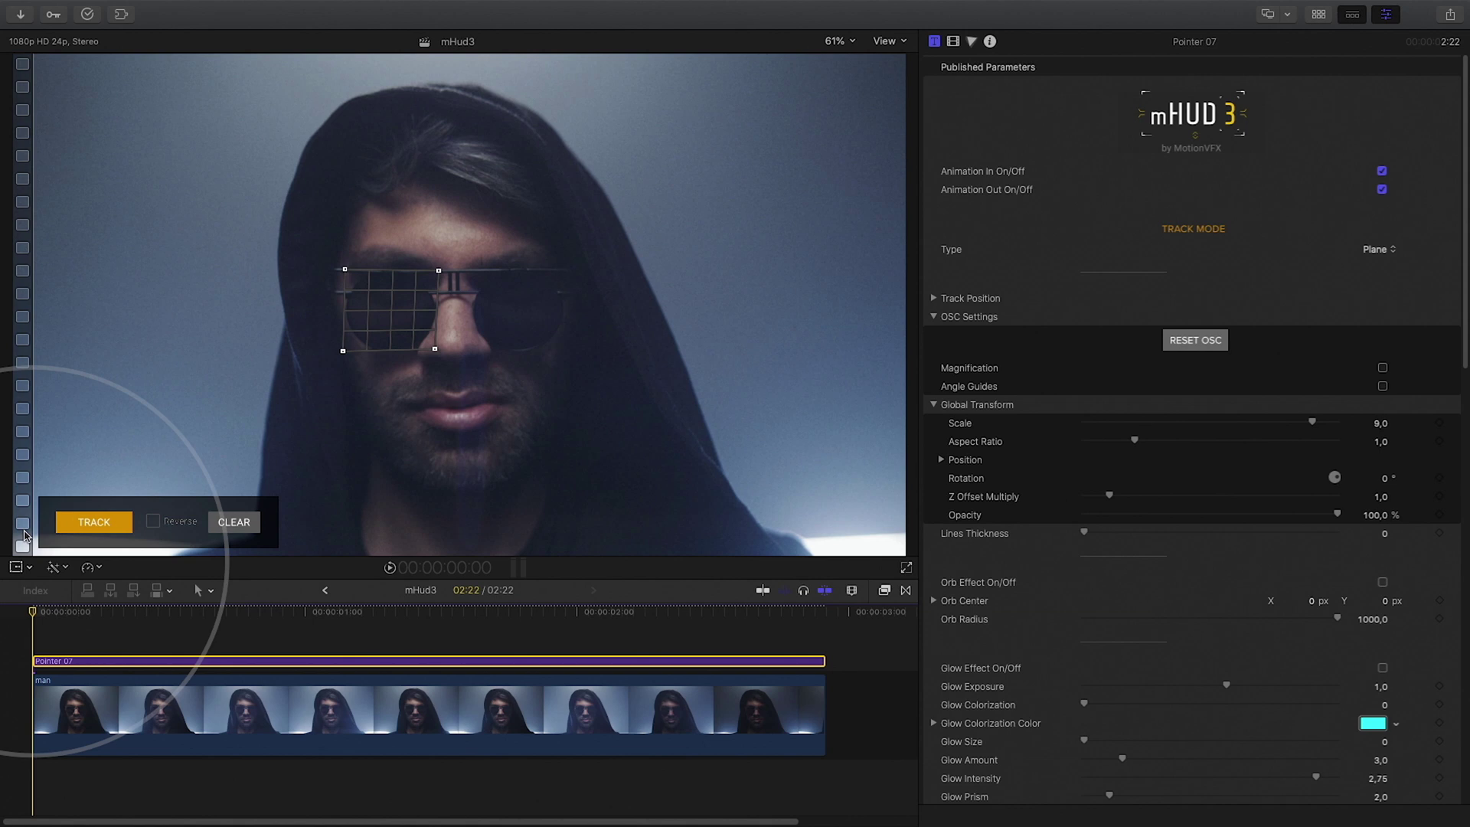
Switch the viewer from the tracking grid to the Transform controls and turn off the title's Animation Out.
click(16, 568)
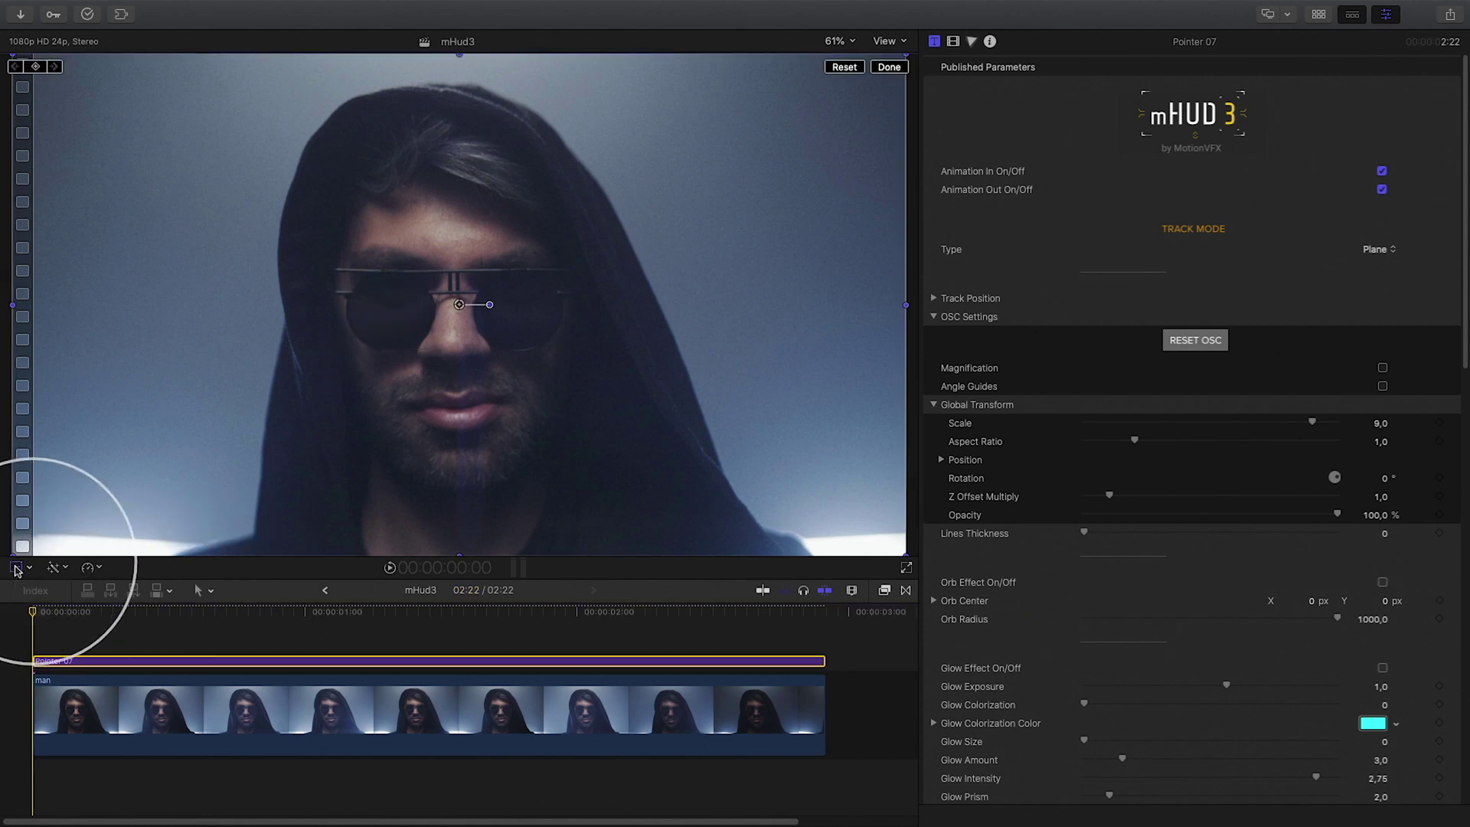
drag(135, 616, 794, 681)
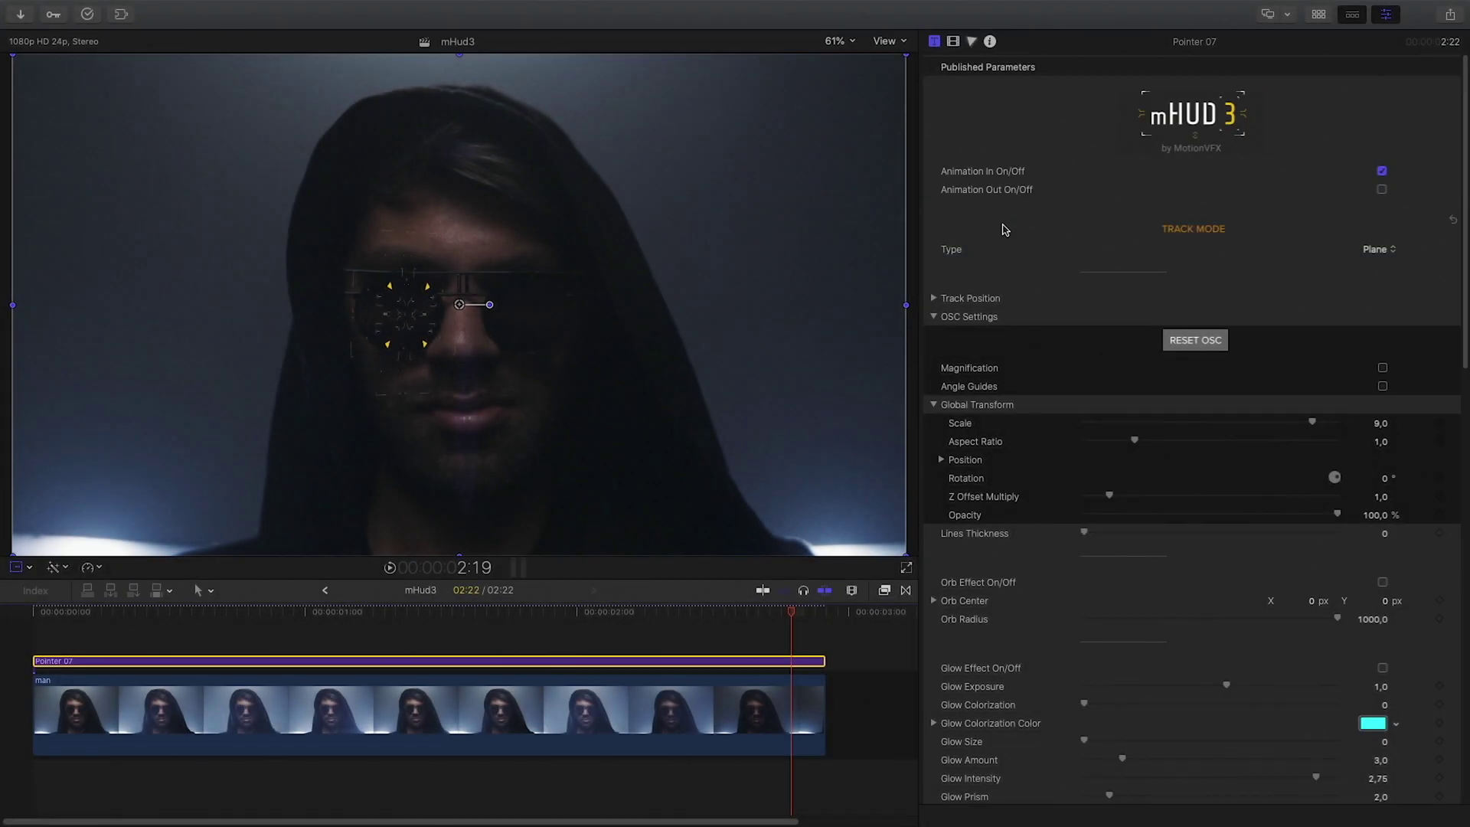
drag(619, 618, 418, 620)
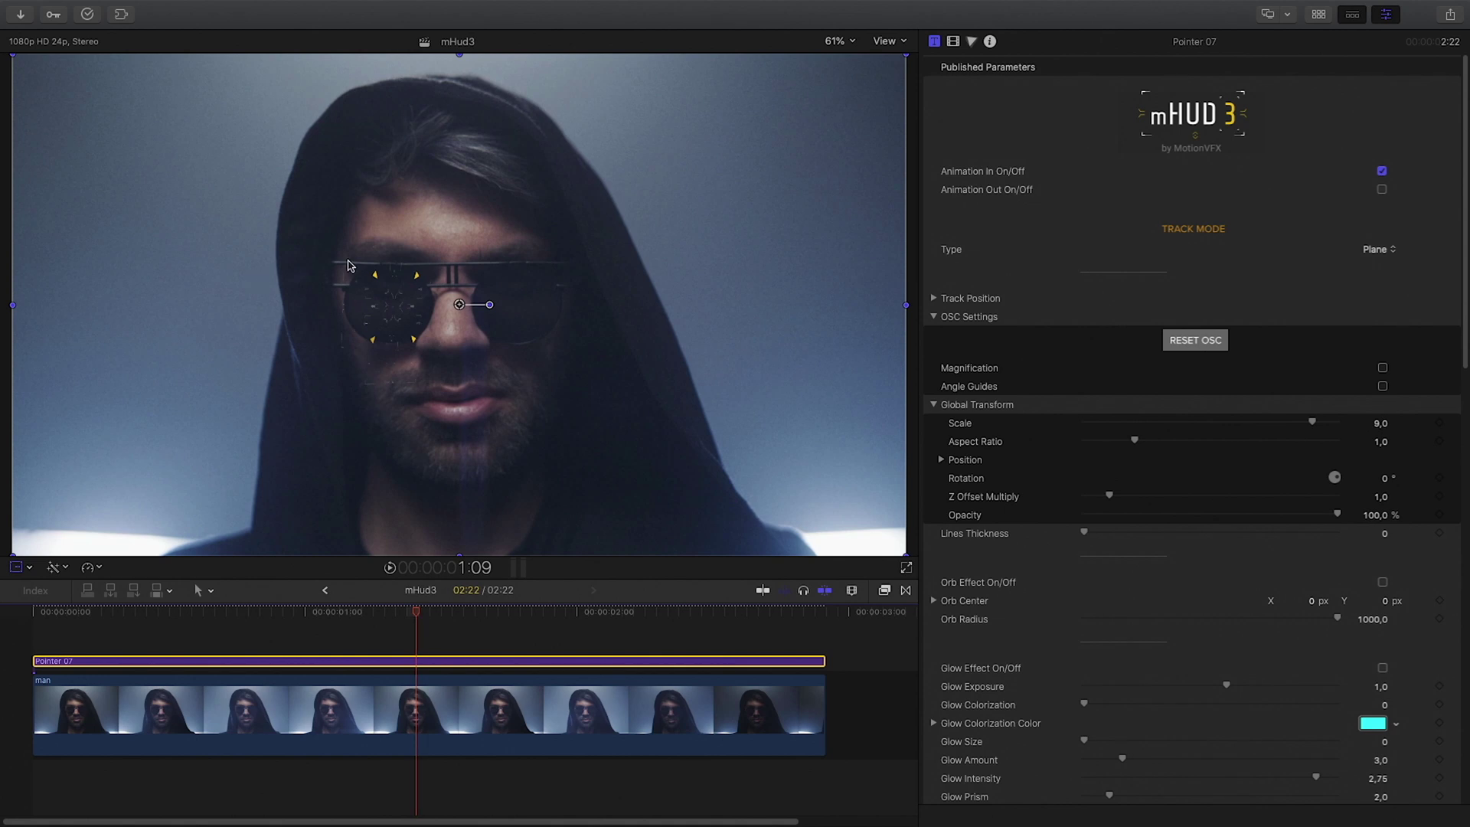
Fit the pointer to the lens with aspect ratio 1.57, scale 7.58, position X -0.06 and position Y 0.06.
drag(1135, 441, 1163, 440)
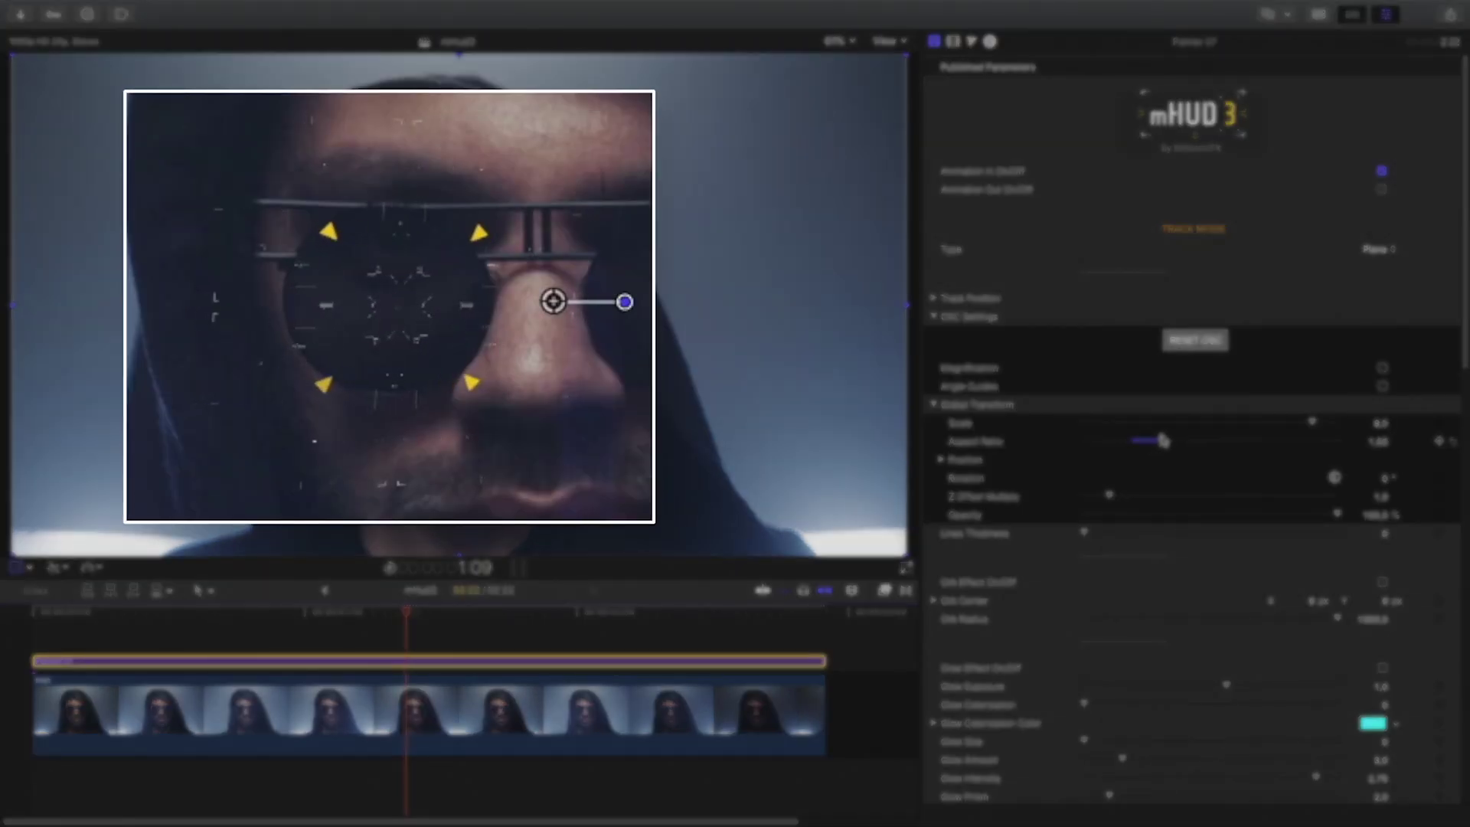
click(940, 460)
drag(1213, 482, 1211, 480)
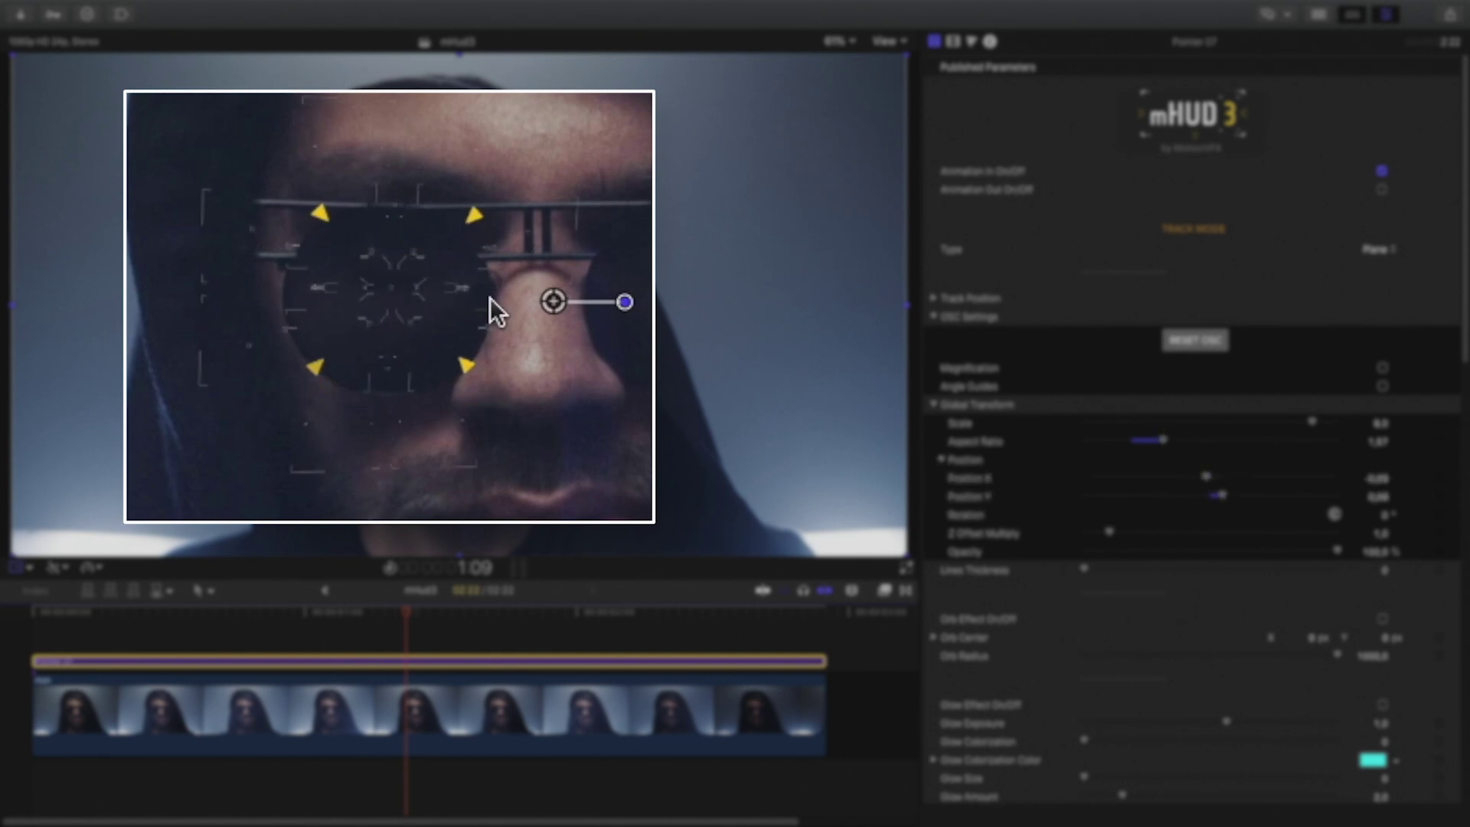
drag(1312, 422, 1276, 423)
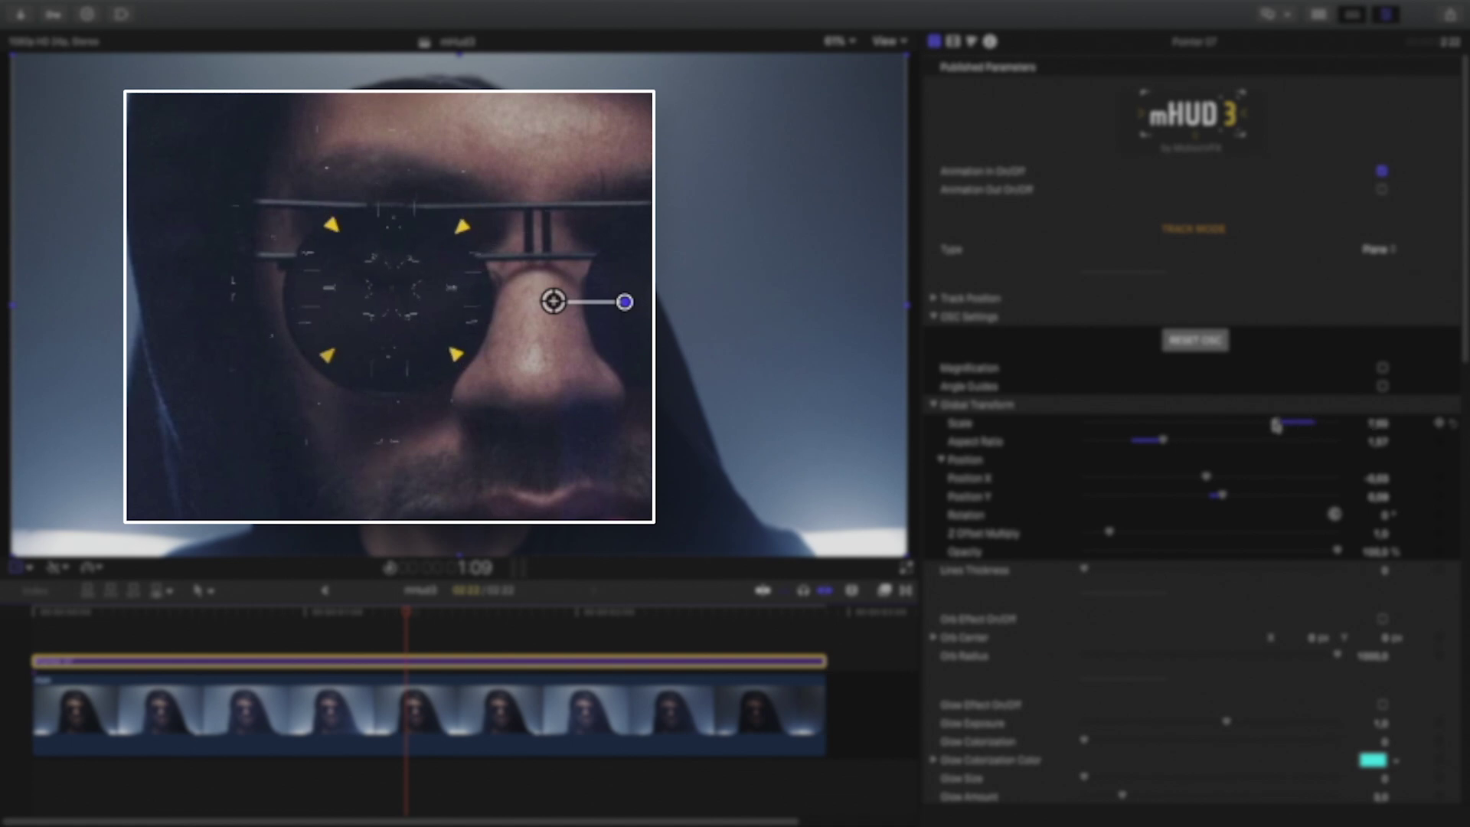
drag(1224, 497, 1203, 480)
drag(402, 611, 444, 679)
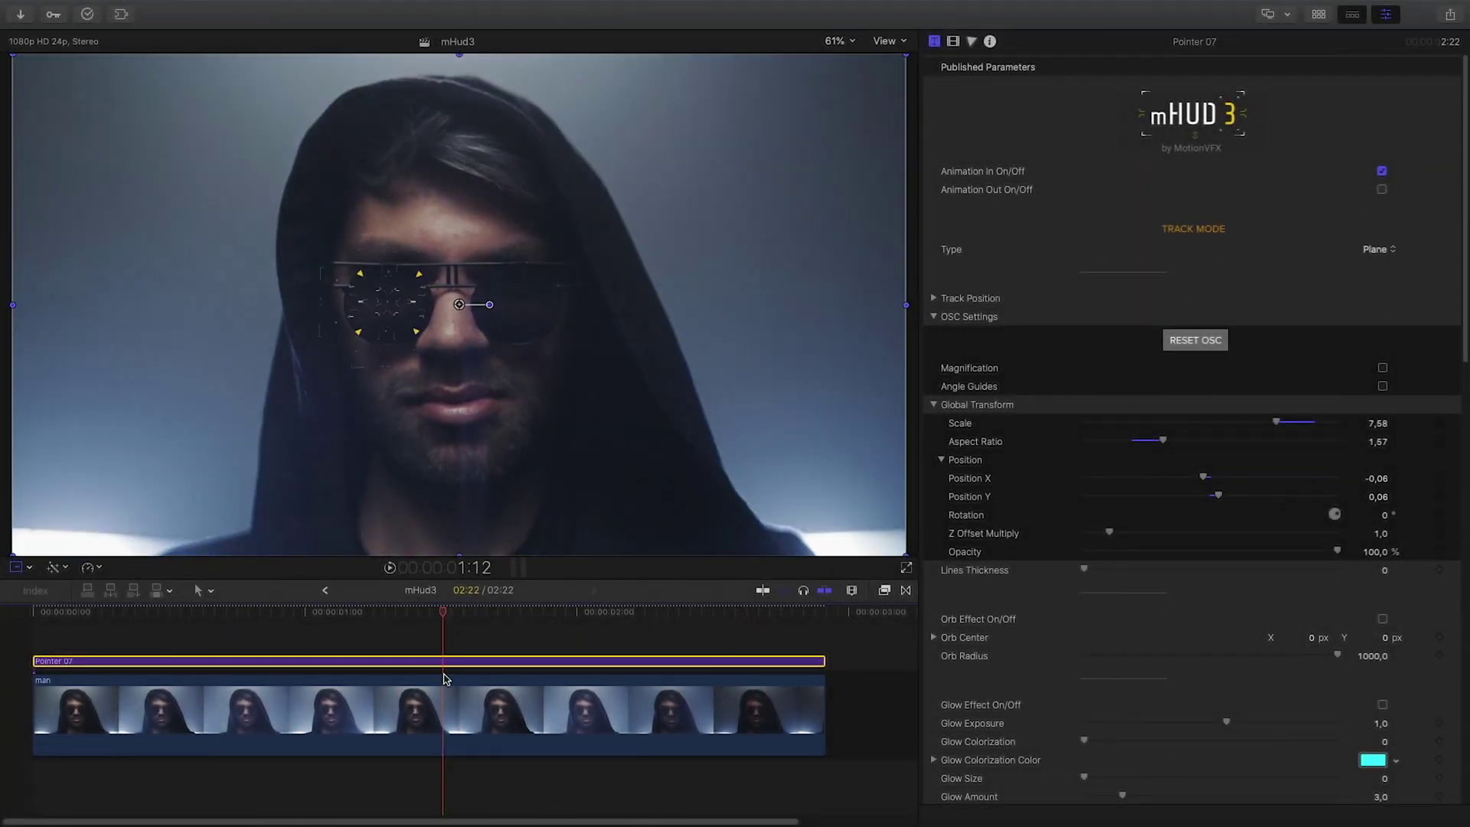
Try out the Orb effect with radius 729.5 and centre X 0.02 px, and enable Glow with exposure 0.4 and amount 13.6.
click(934, 406)
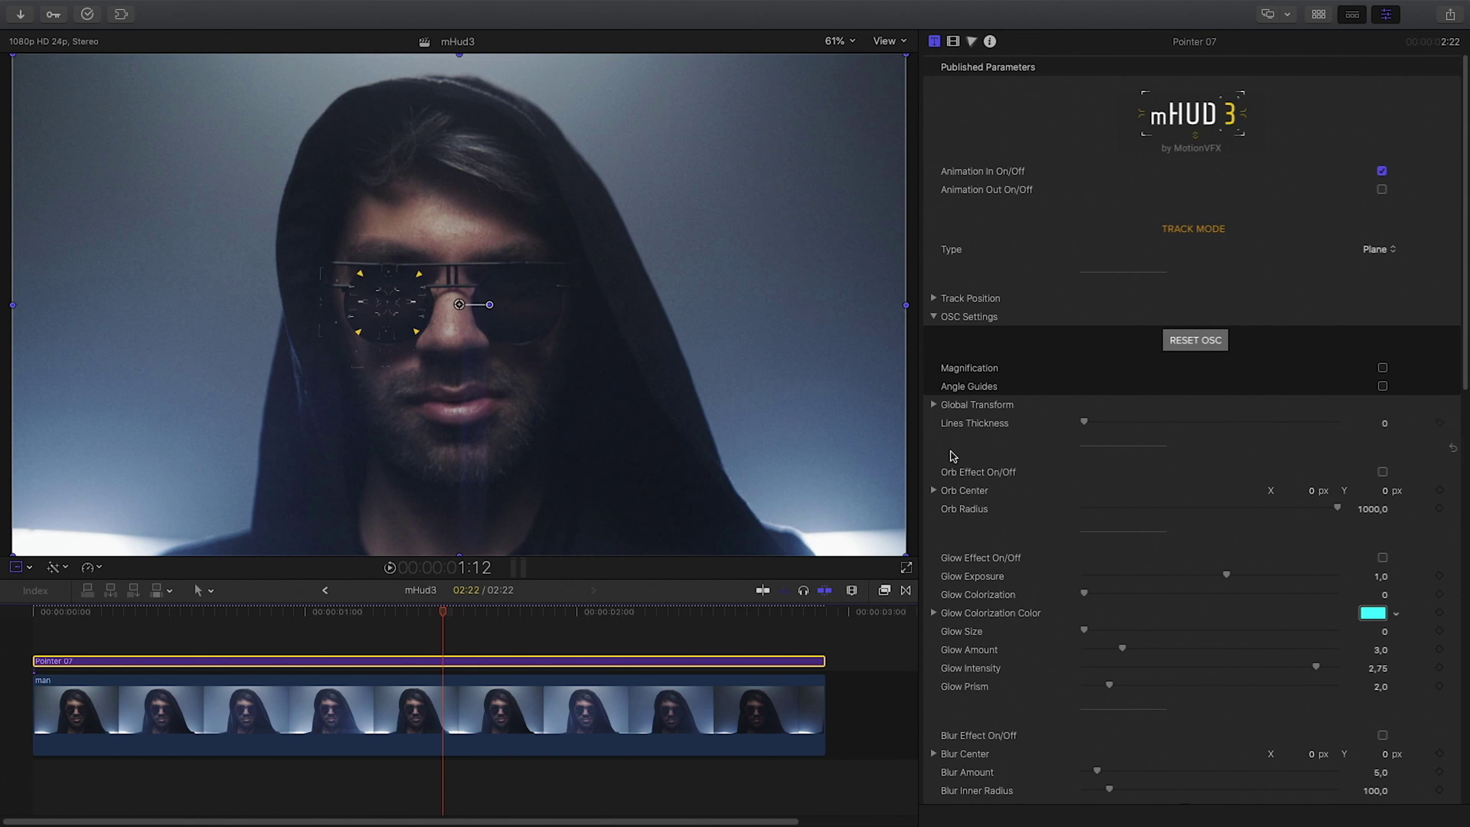
mouse_move(1084, 421)
mouse_down()
mouse_move(1140, 424)
mouse_move(1074, 424)
mouse_up()
scroll(1069, 427, down, 4)
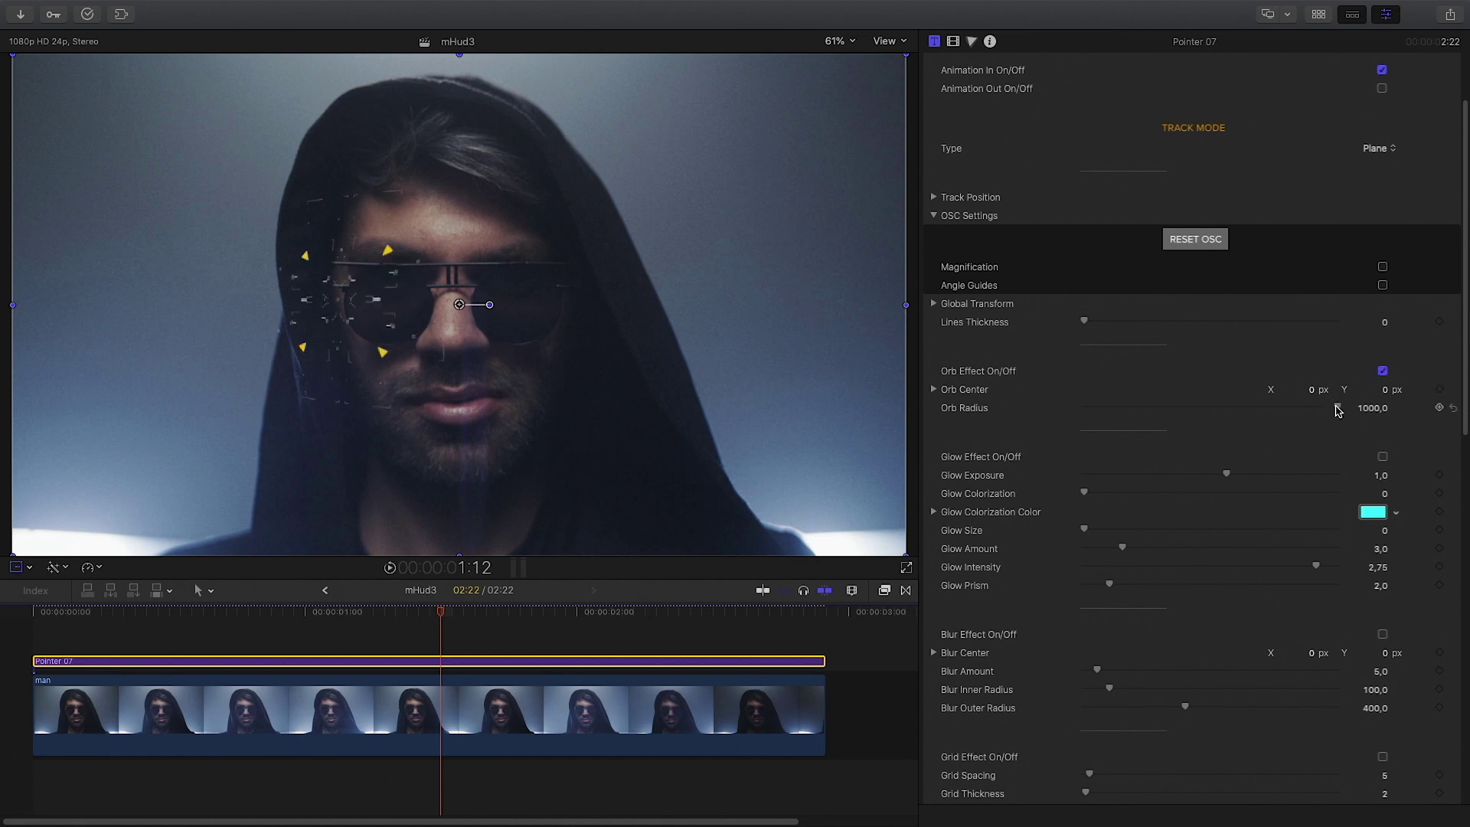
drag(1339, 411, 1311, 392)
drag(426, 611, 407, 637)
Set the Blur Amount to 4.9 and try out the Grid effect.
scroll(1384, 375, down, 1)
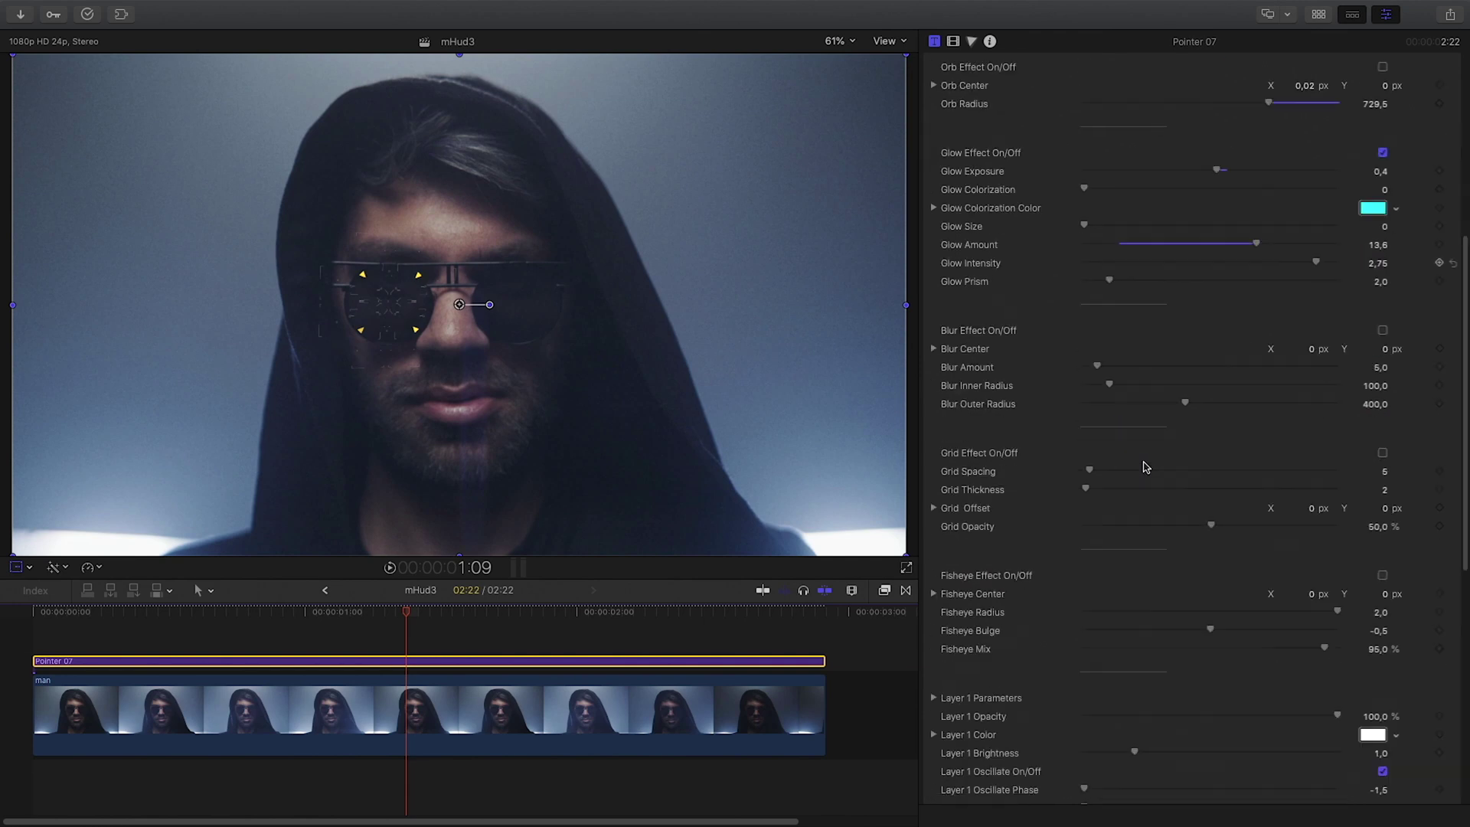
scroll(1027, 417, down, 3)
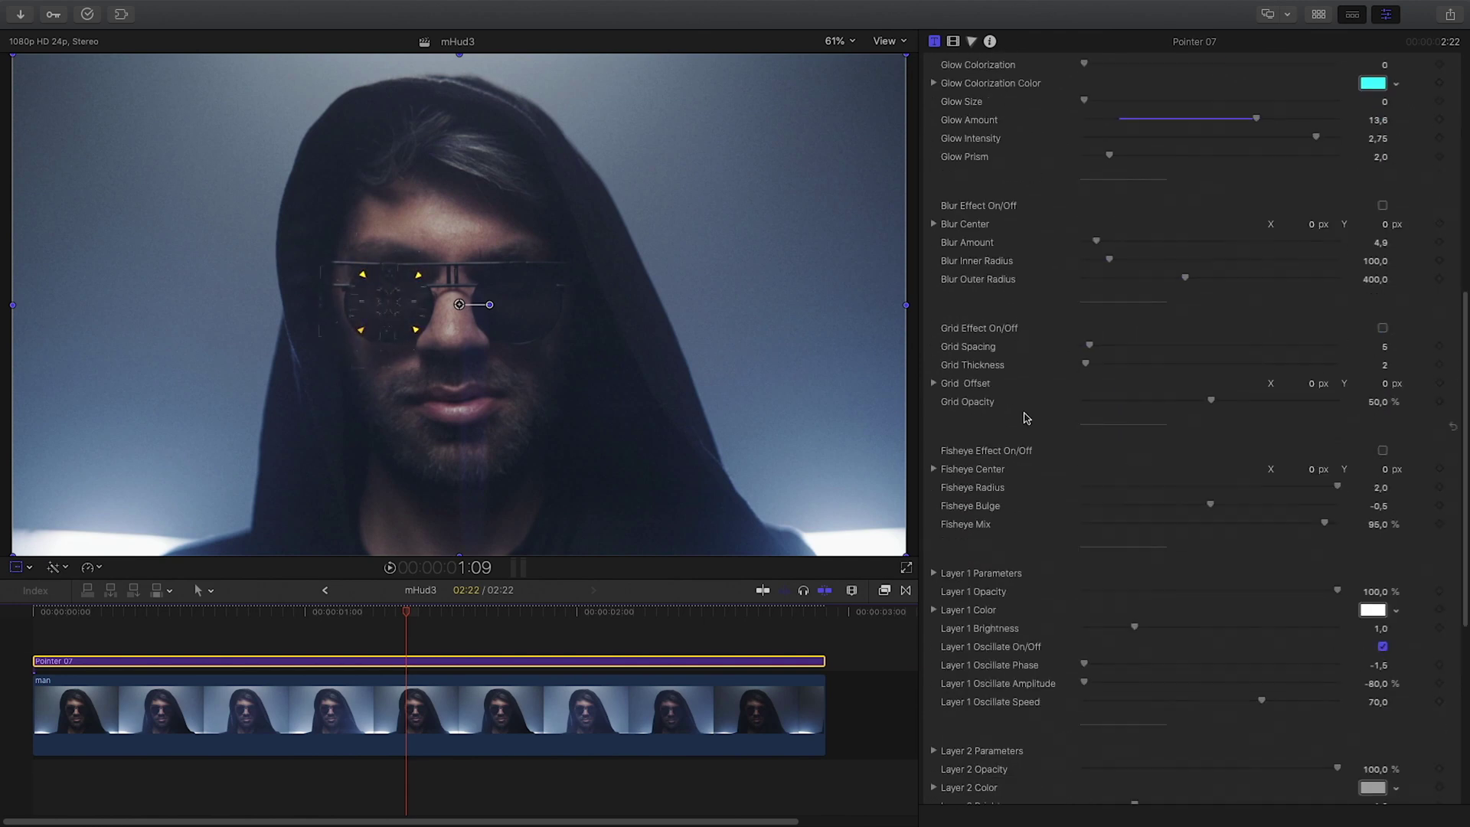
click(1382, 329)
Try out the Fisheye effect with bulge 13.9, mix 94.66 % and centre X -0.23 px, and switch it off.
scroll(1383, 336, down, 3)
click(1382, 342)
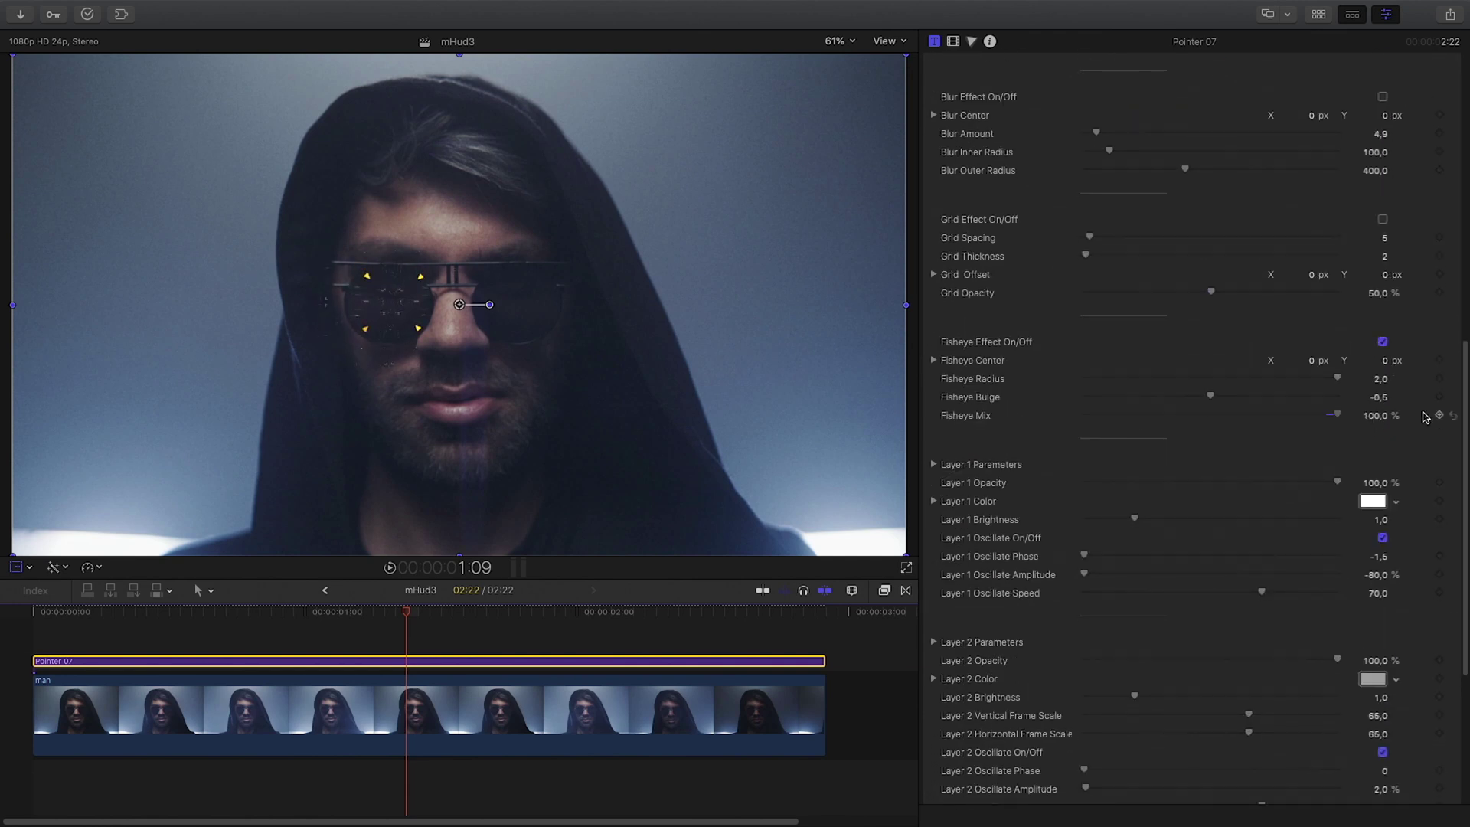
drag(1337, 415, 1316, 415)
mouse_move(1210, 397)
mouse_down()
mouse_move(1262, 397)
mouse_move(1222, 396)
mouse_up()
mouse_move(1316, 415)
mouse_down()
mouse_move(1198, 420)
mouse_move(1324, 421)
mouse_up()
drag(1222, 396, 1228, 396)
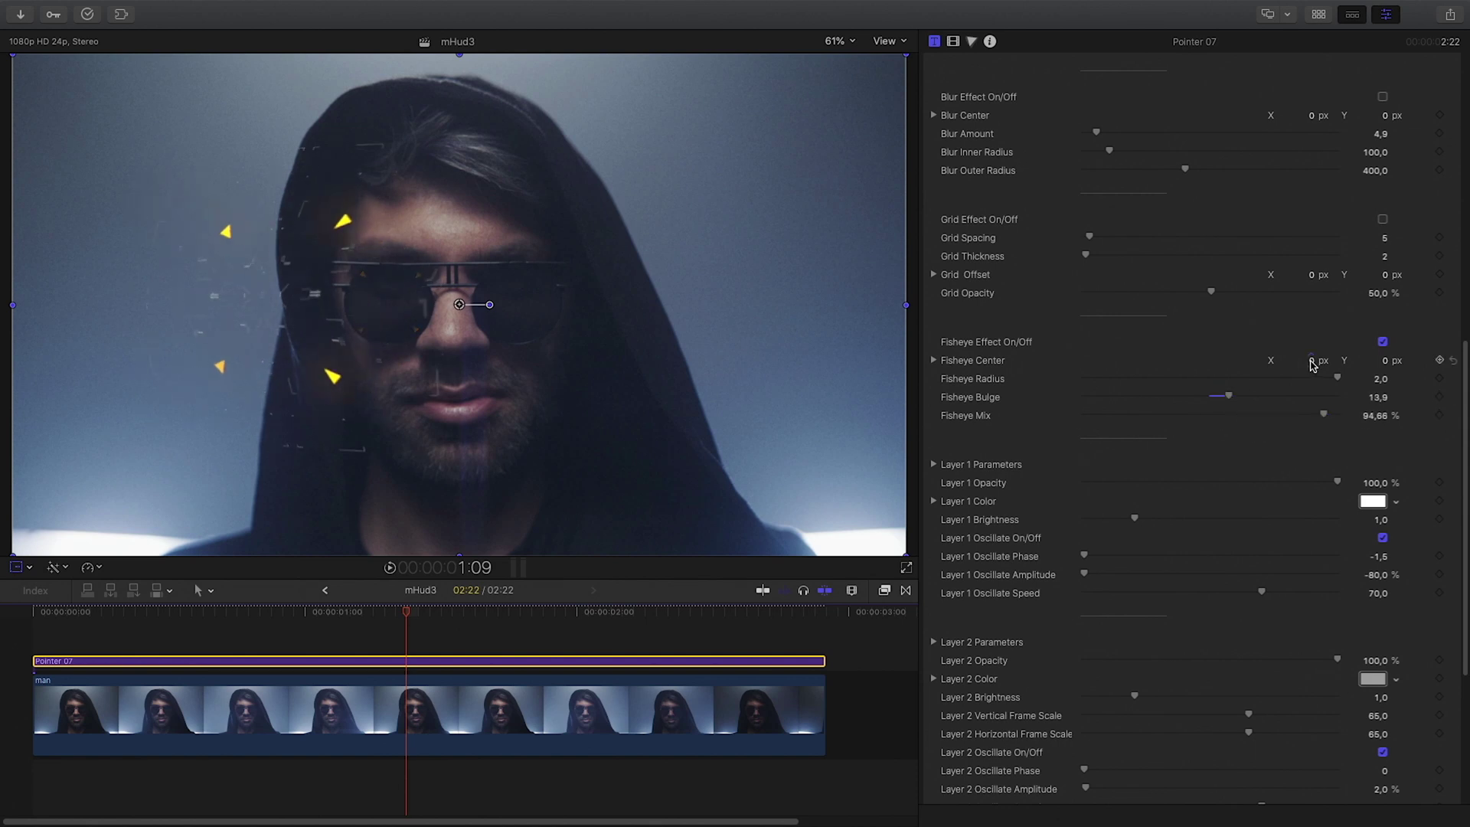
mouse_move(1310, 362)
mouse_down()
mouse_move(1310, 390)
mouse_move(1310, 377)
mouse_up()
click(1382, 342)
scroll(1154, 429, down, 7)
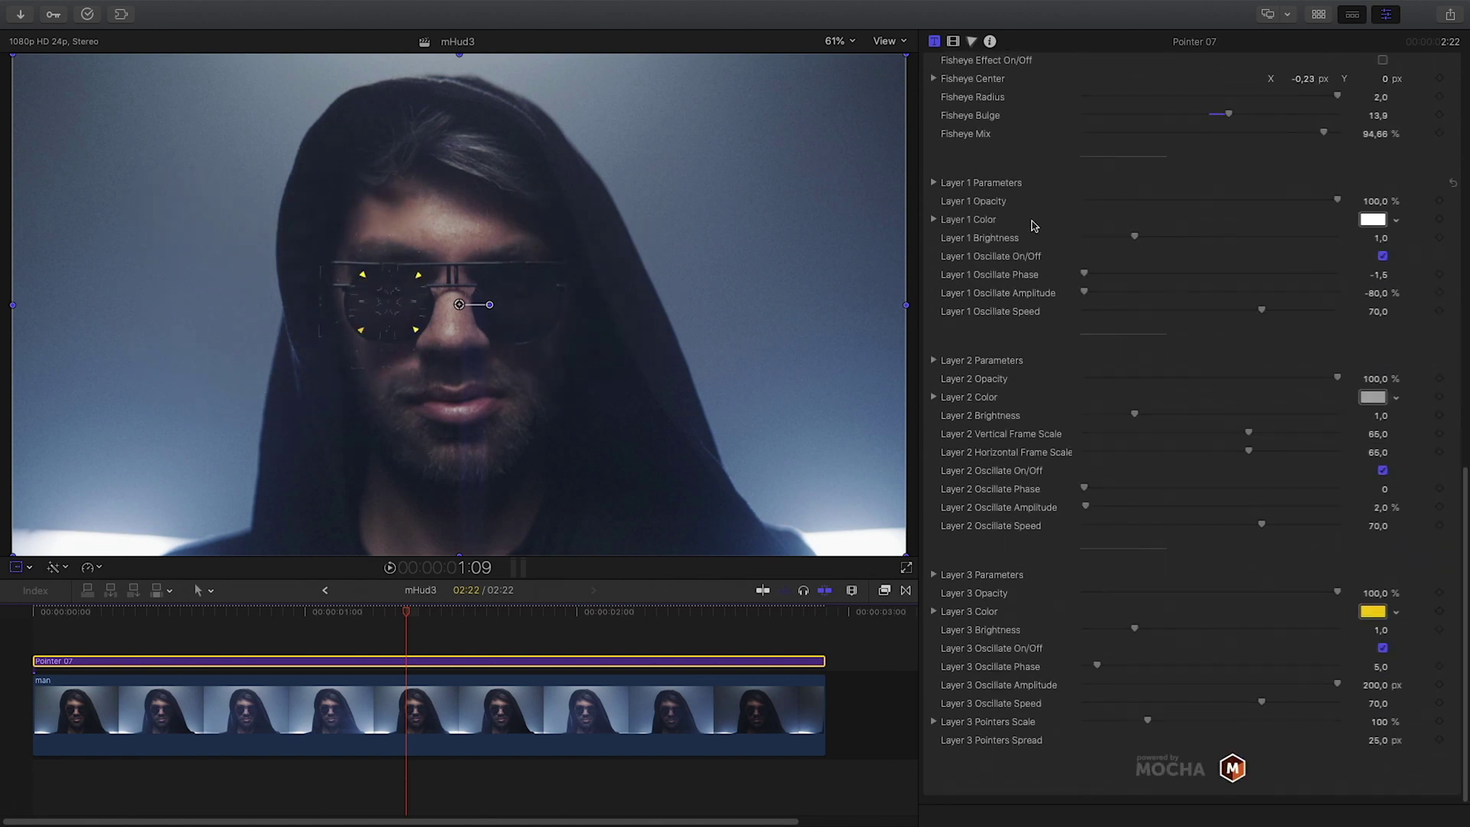
Set Layer 1 Opacity to 60.35 % and Brightness to 4.29, and try out its oscillate phase and amplitude.
drag(1090, 239, 1217, 239)
drag(1311, 201, 1286, 241)
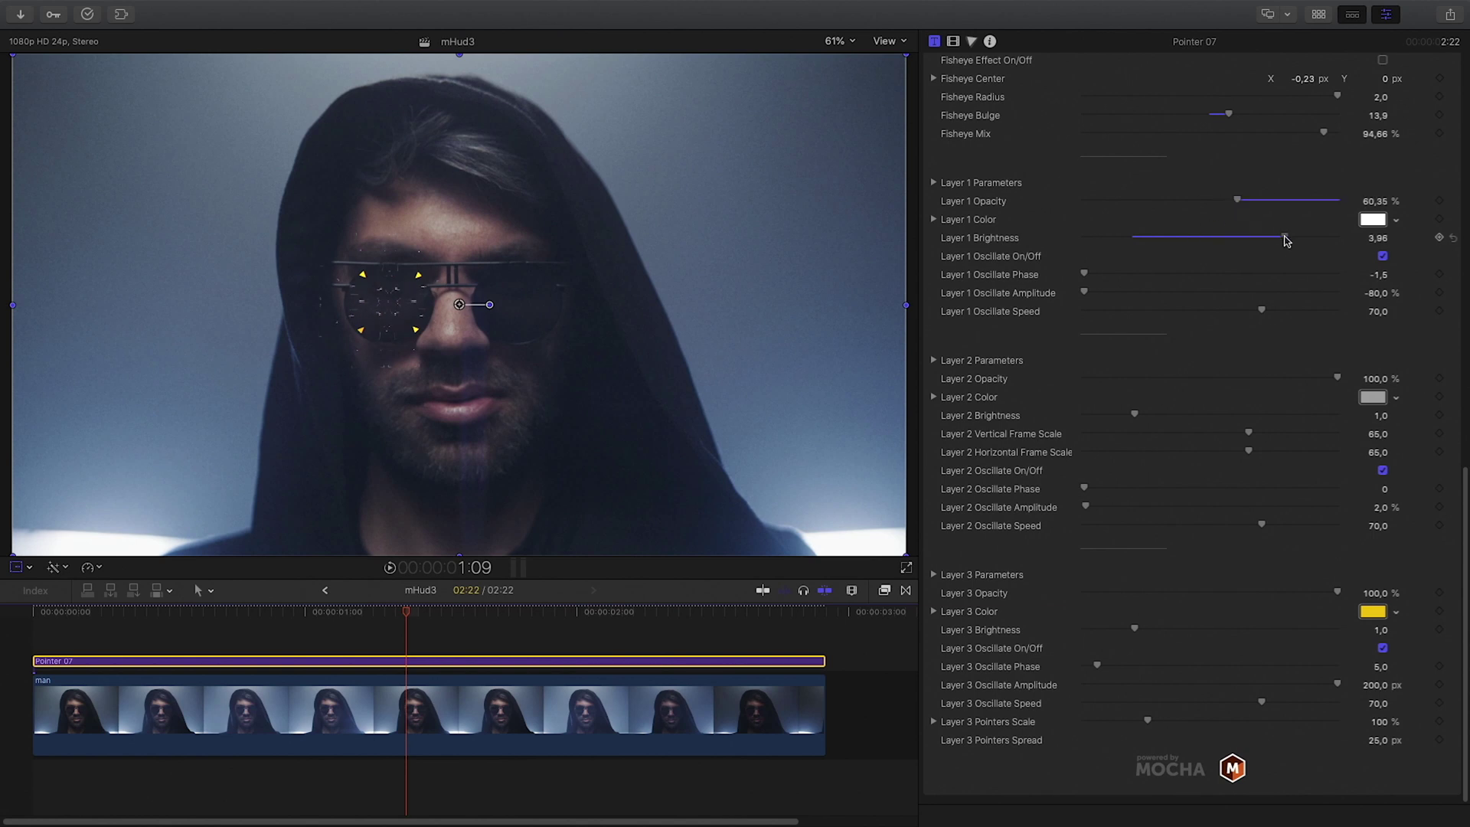
drag(1088, 277, 1122, 275)
drag(1084, 293, 1159, 297)
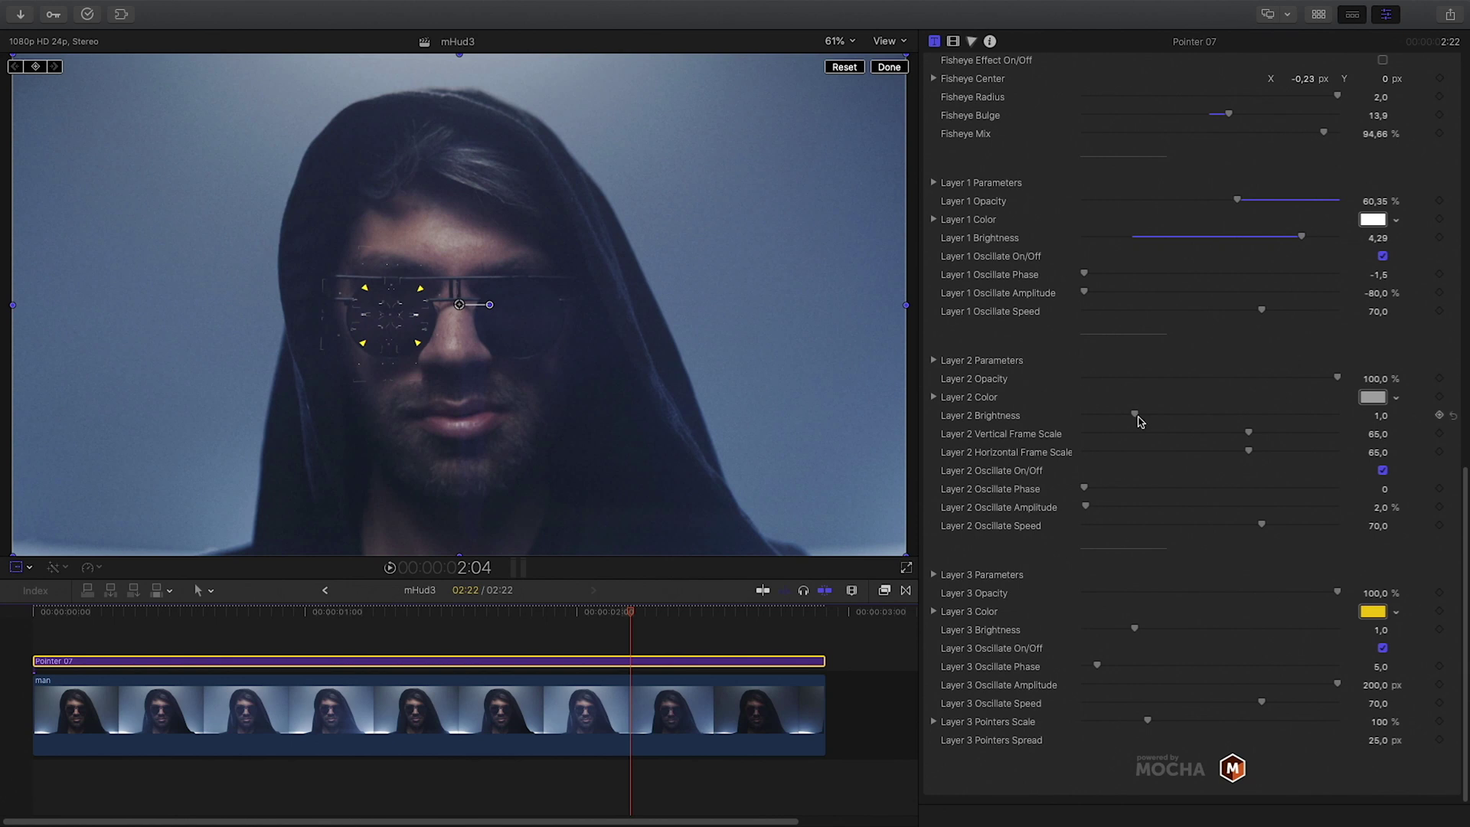
Set Layer 2 Brightness to 2.01, Vertical Frame Scale to 48.93 and Horizontal Frame Scale to 47.38.
drag(1135, 416, 1227, 424)
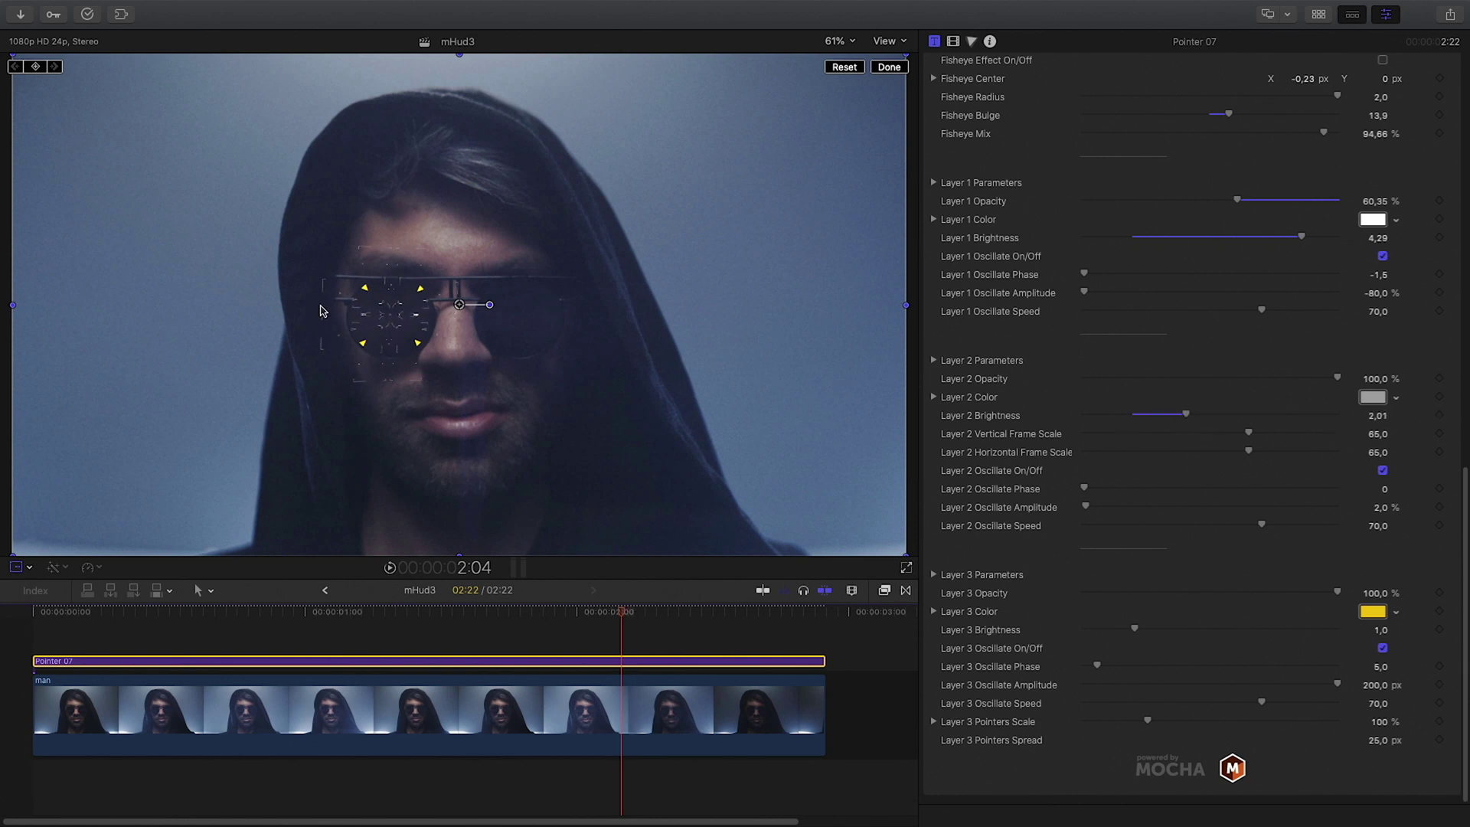
drag(458, 617, 502, 617)
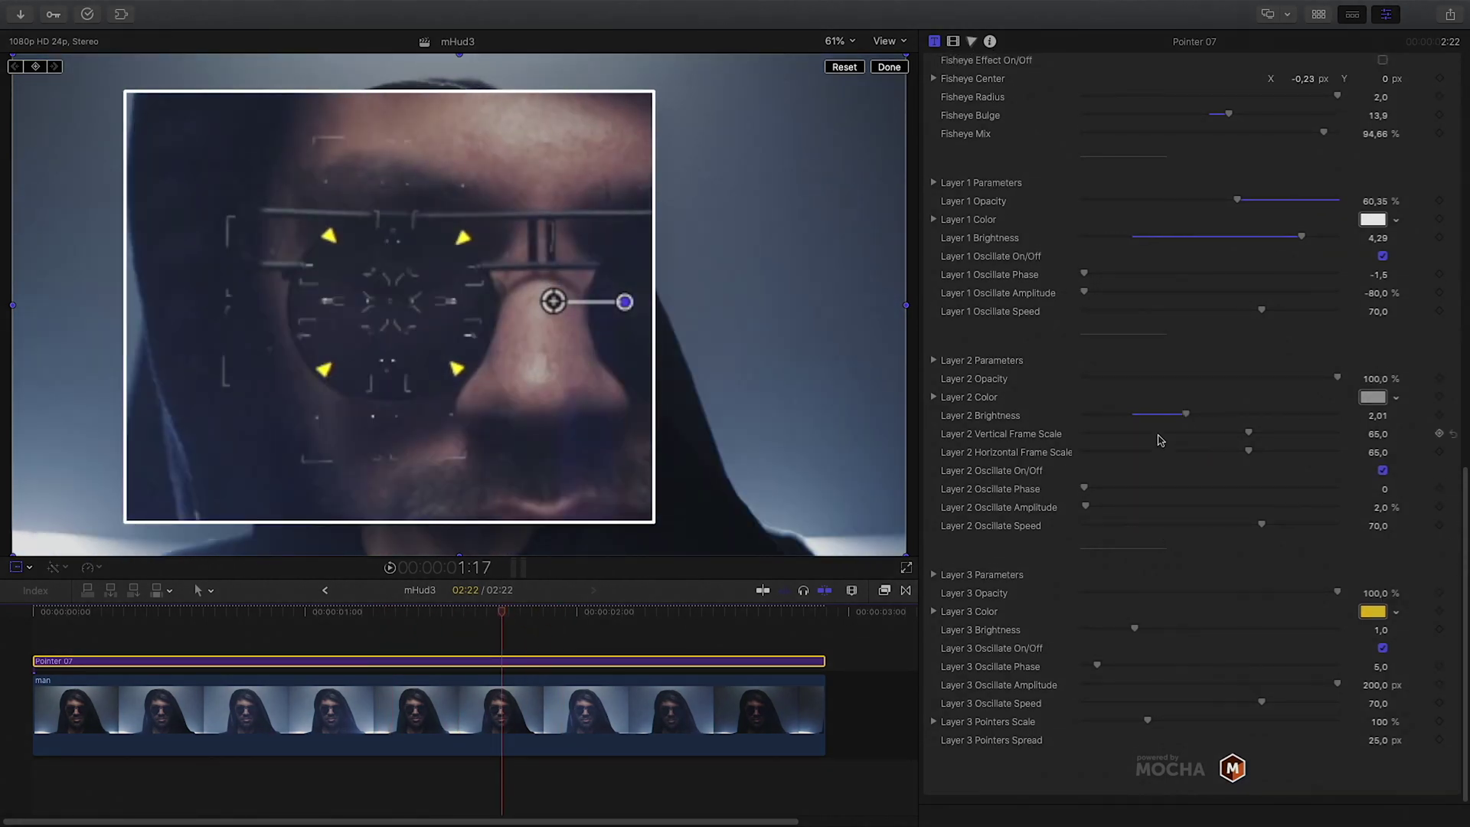
drag(1248, 433, 1342, 434)
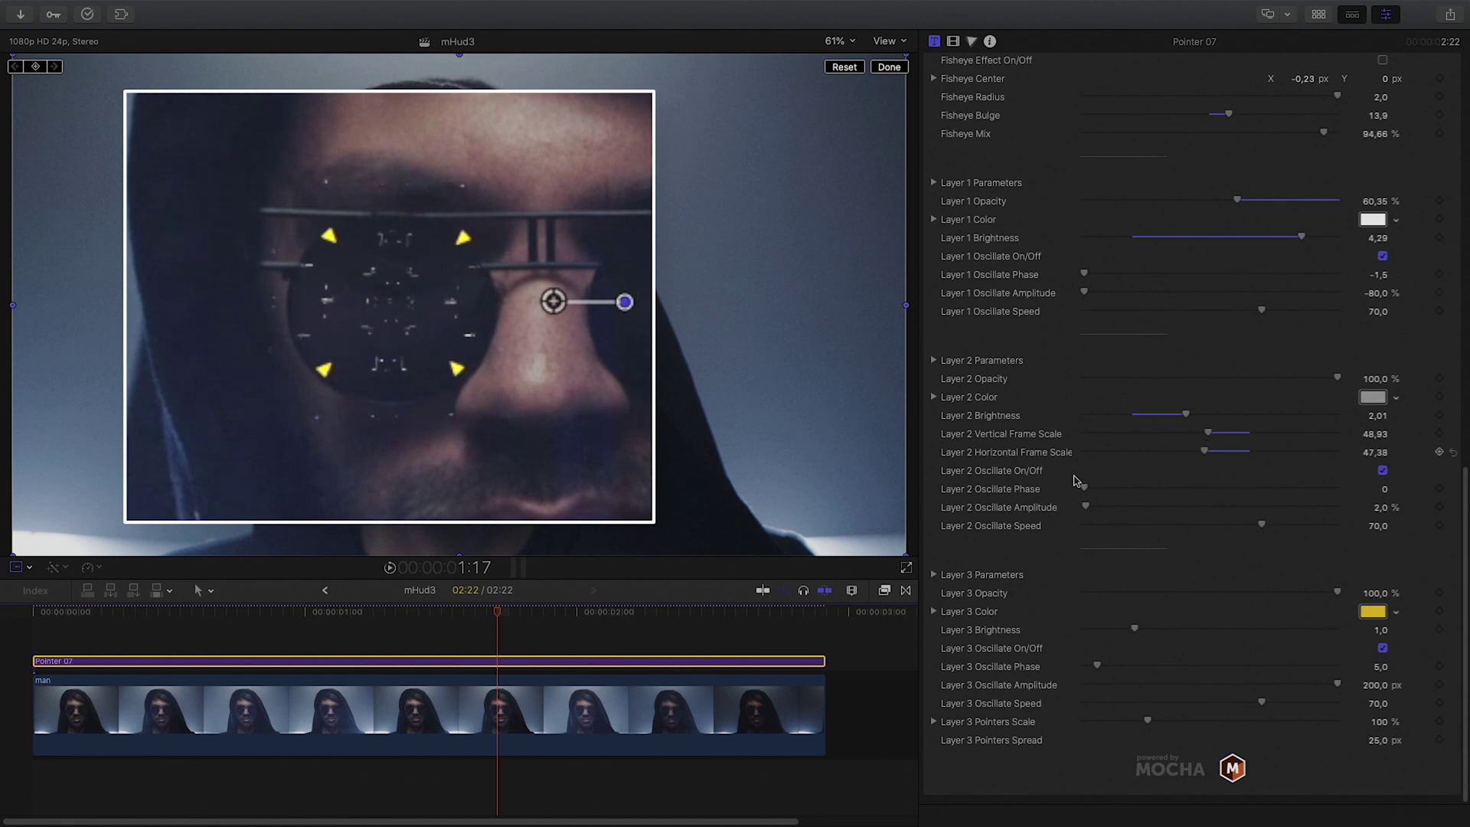
drag(496, 615, 461, 617)
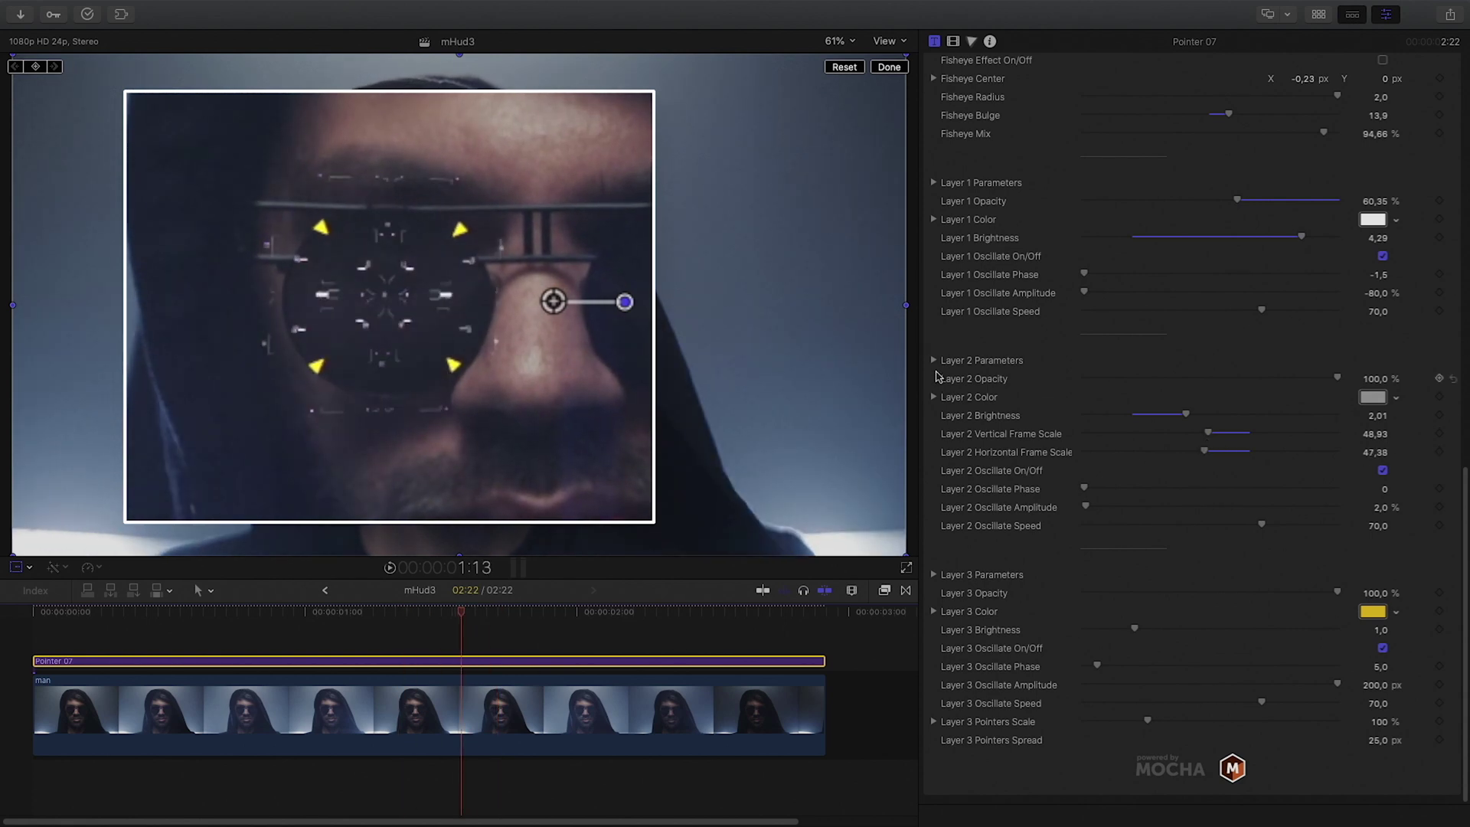
Change the Layer 3 Color to red.
click(1375, 615)
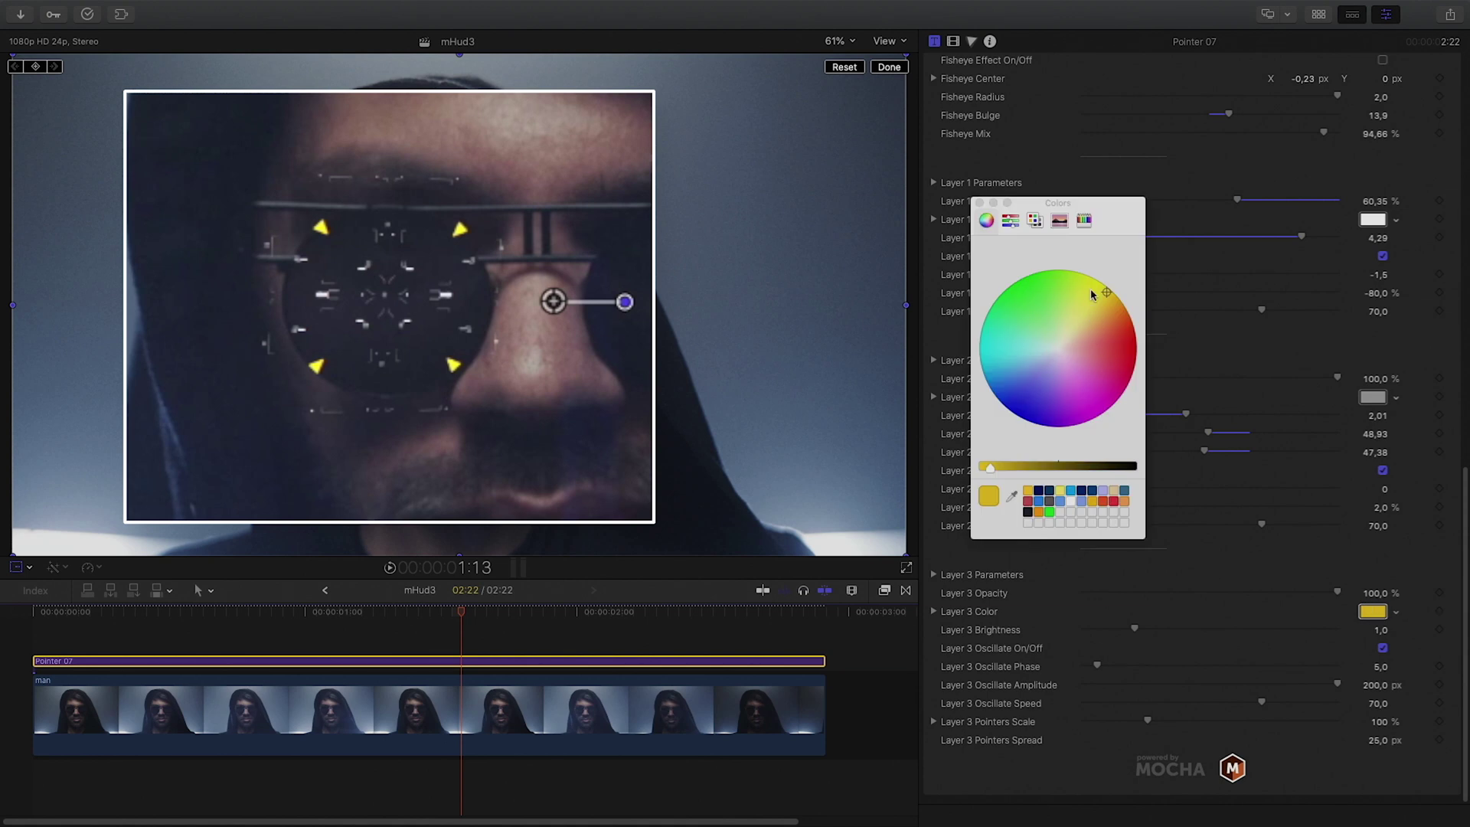
click(1128, 344)
click(980, 203)
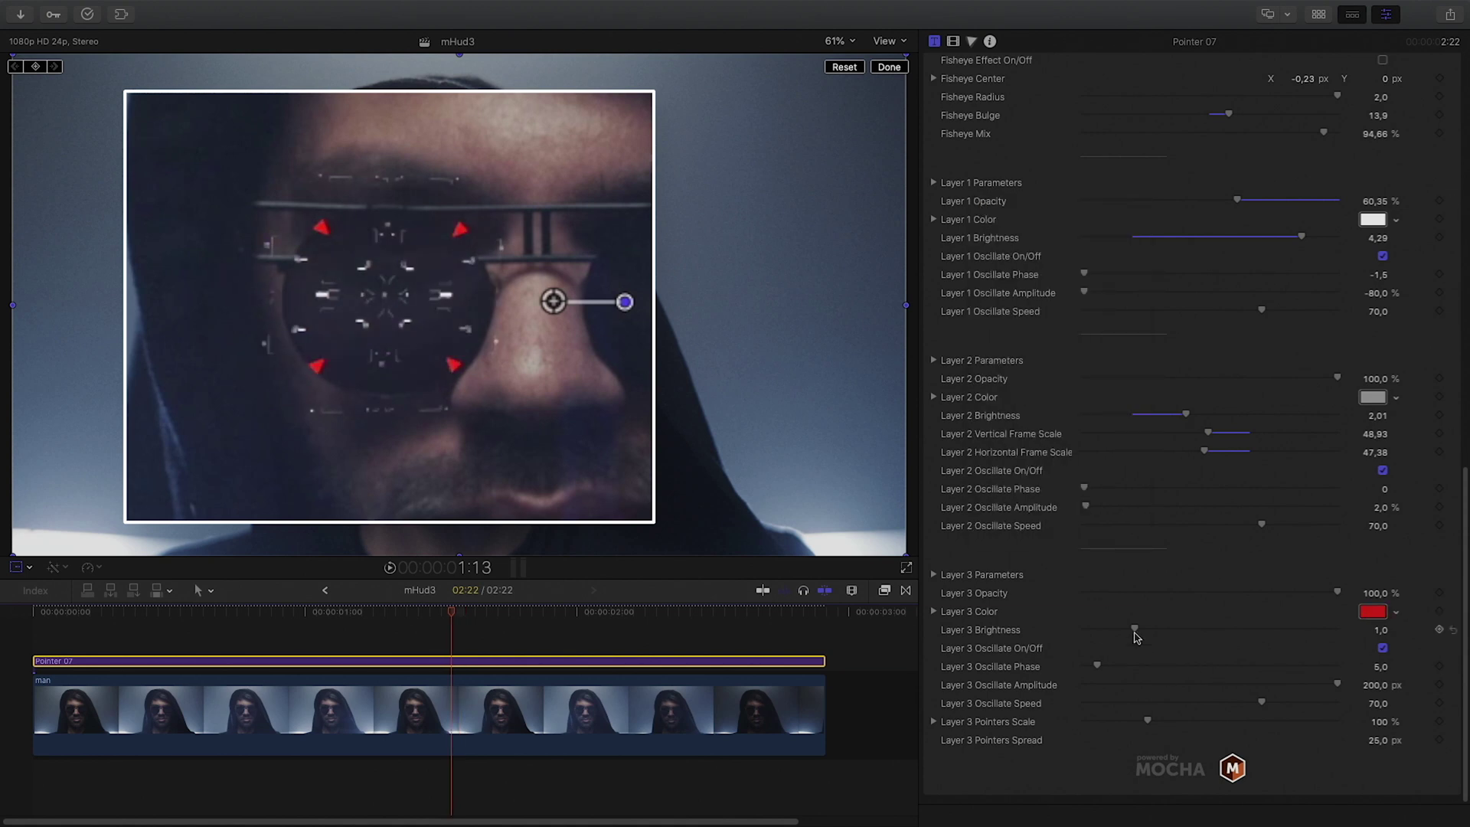
Look through the additional Layer 1, 2 and 3 parameters and slightly increase the Layer 3 Scale.
click(933, 183)
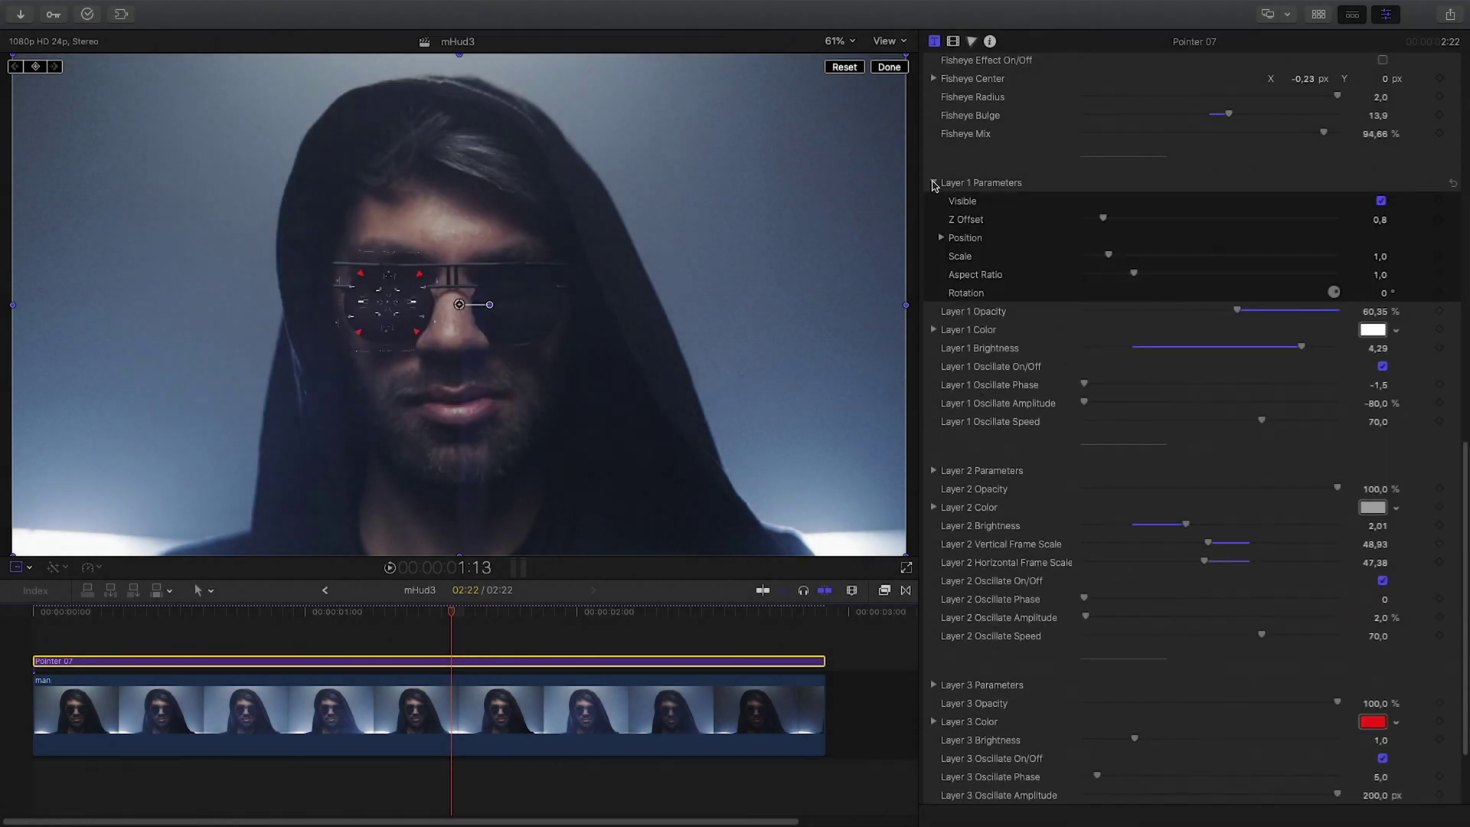
click(933, 183)
click(933, 361)
click(933, 361)
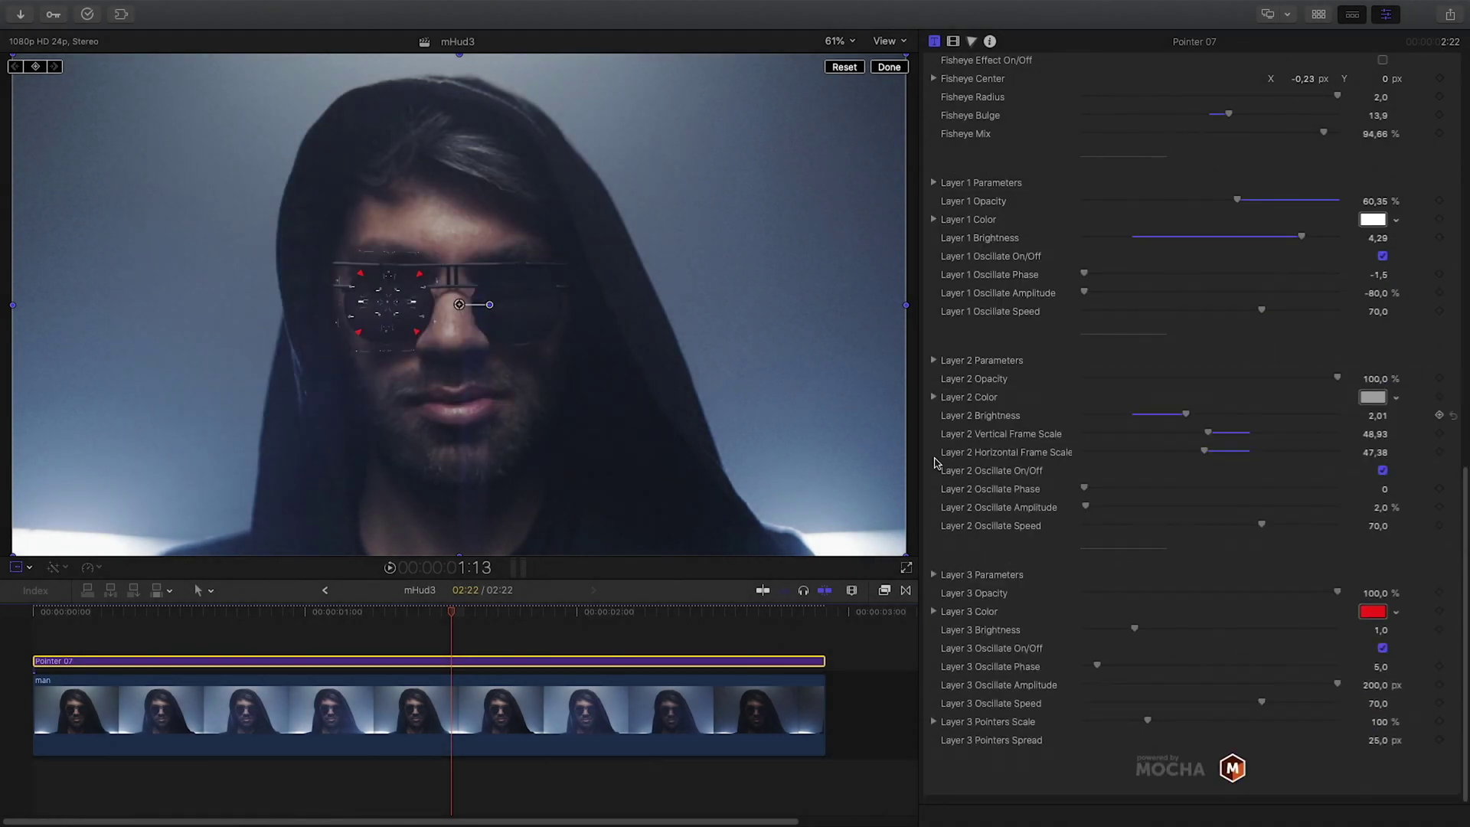
click(933, 574)
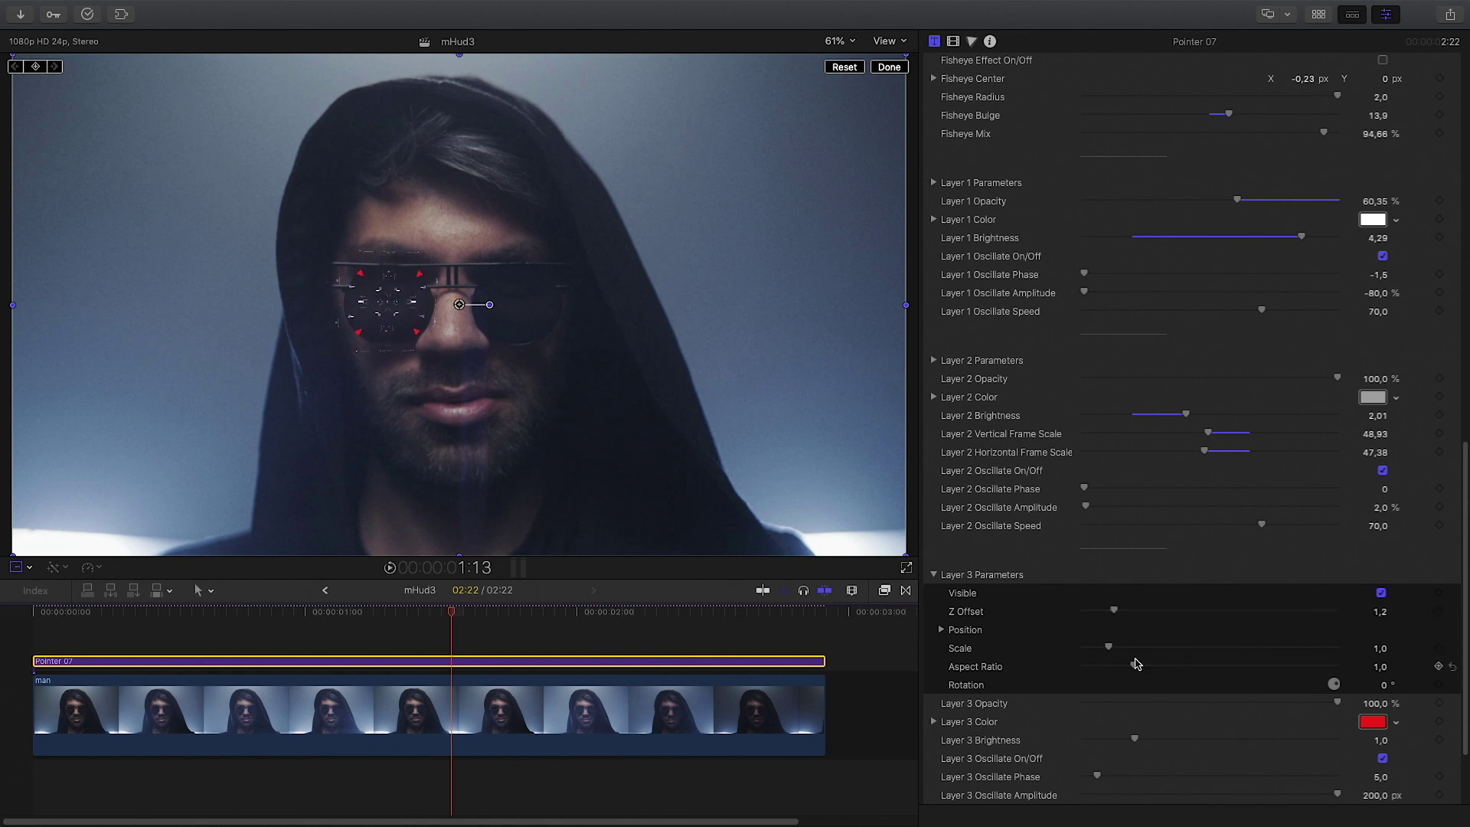
drag(1113, 652, 1124, 650)
Add the Miscellaneous 02 title above Pointer 07 at the clip's start and trim it to the clip's length of 2:22.
scroll(1049, 533, up, 15)
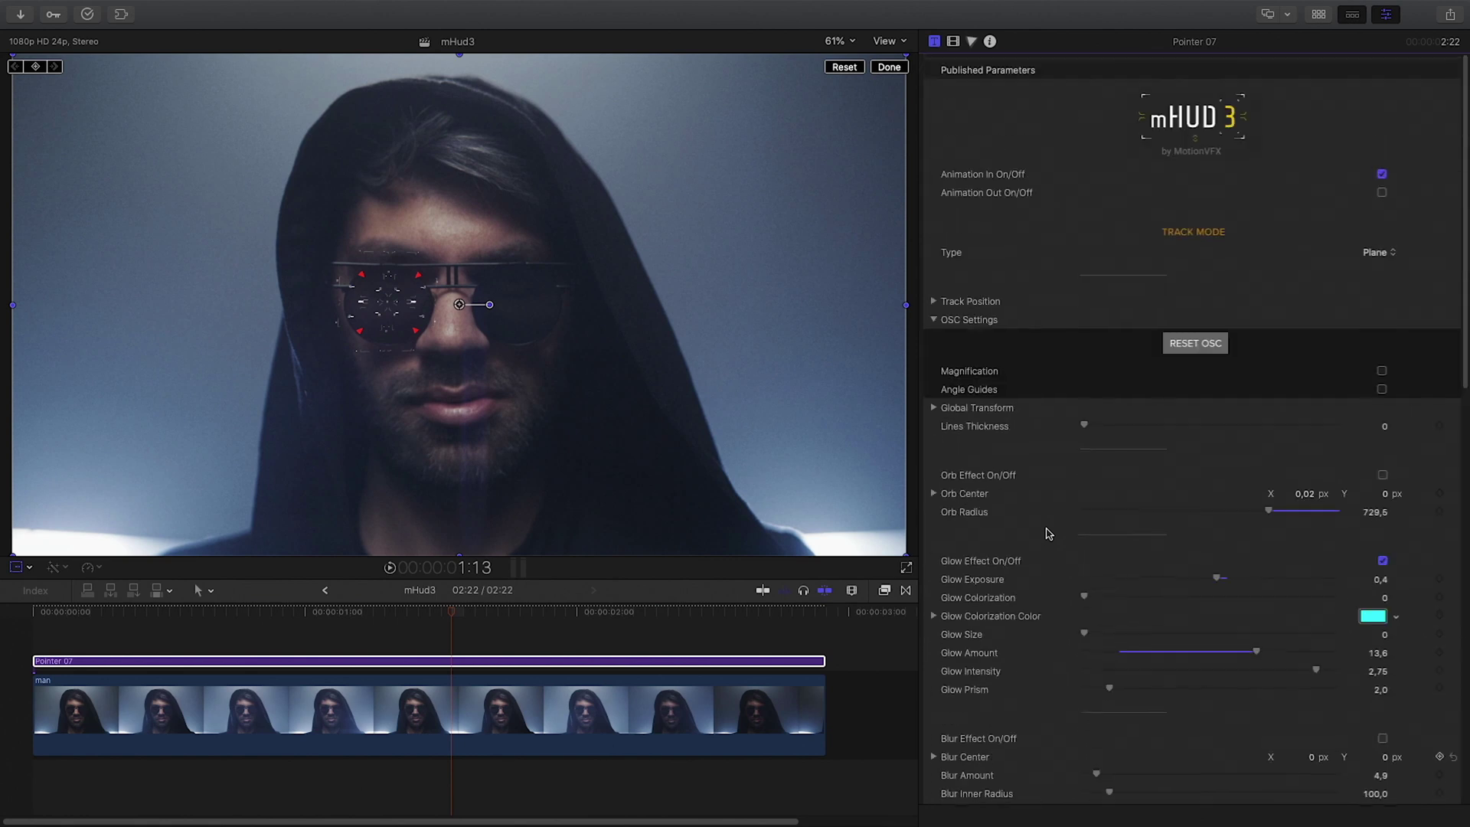
click(1318, 14)
drag(131, 360, 33, 636)
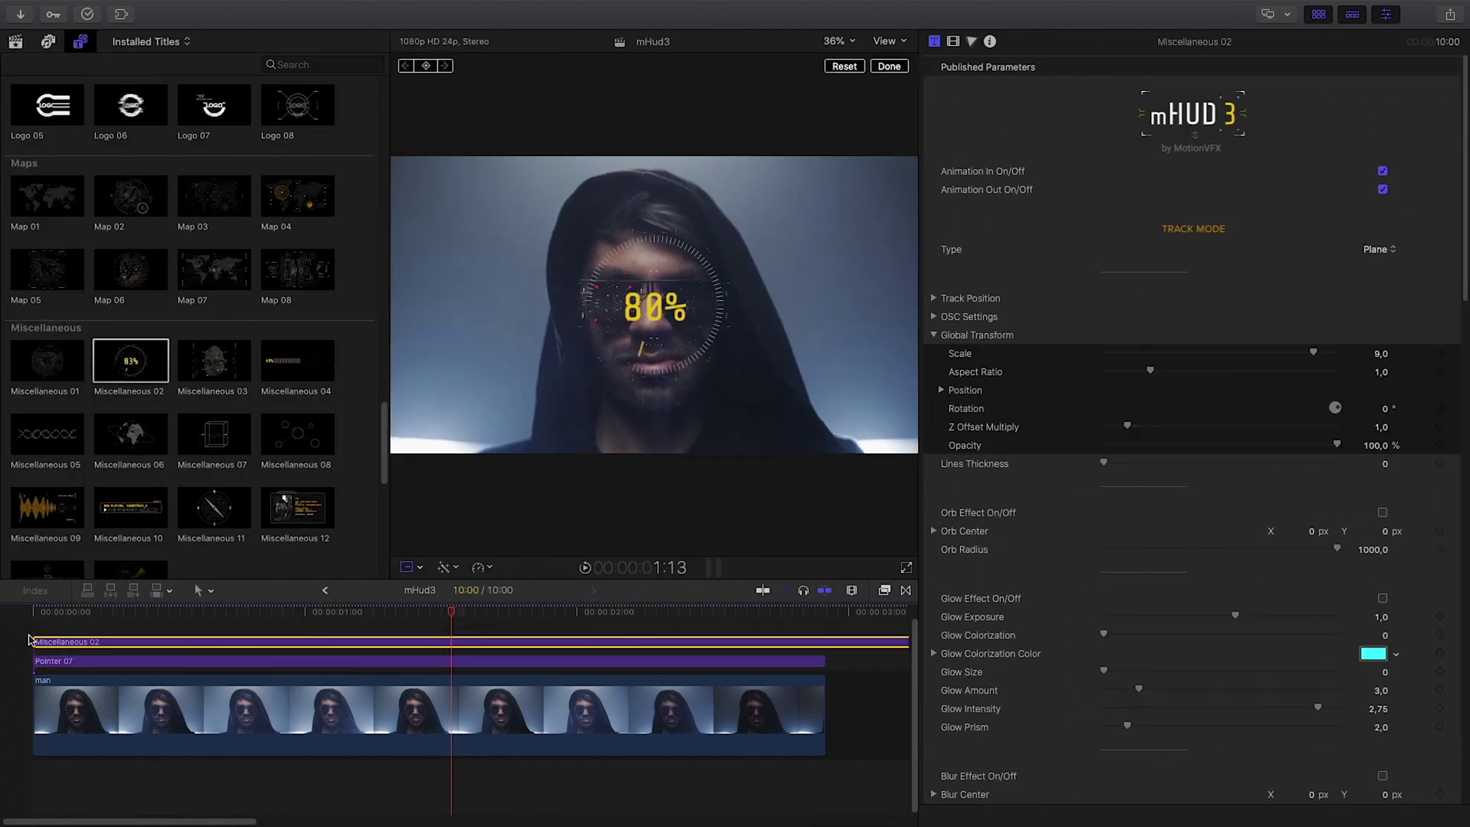
key(shift+z)
drag(814, 641, 263, 641)
key(shift+z)
click(259, 612)
key(ctrl+super+1)
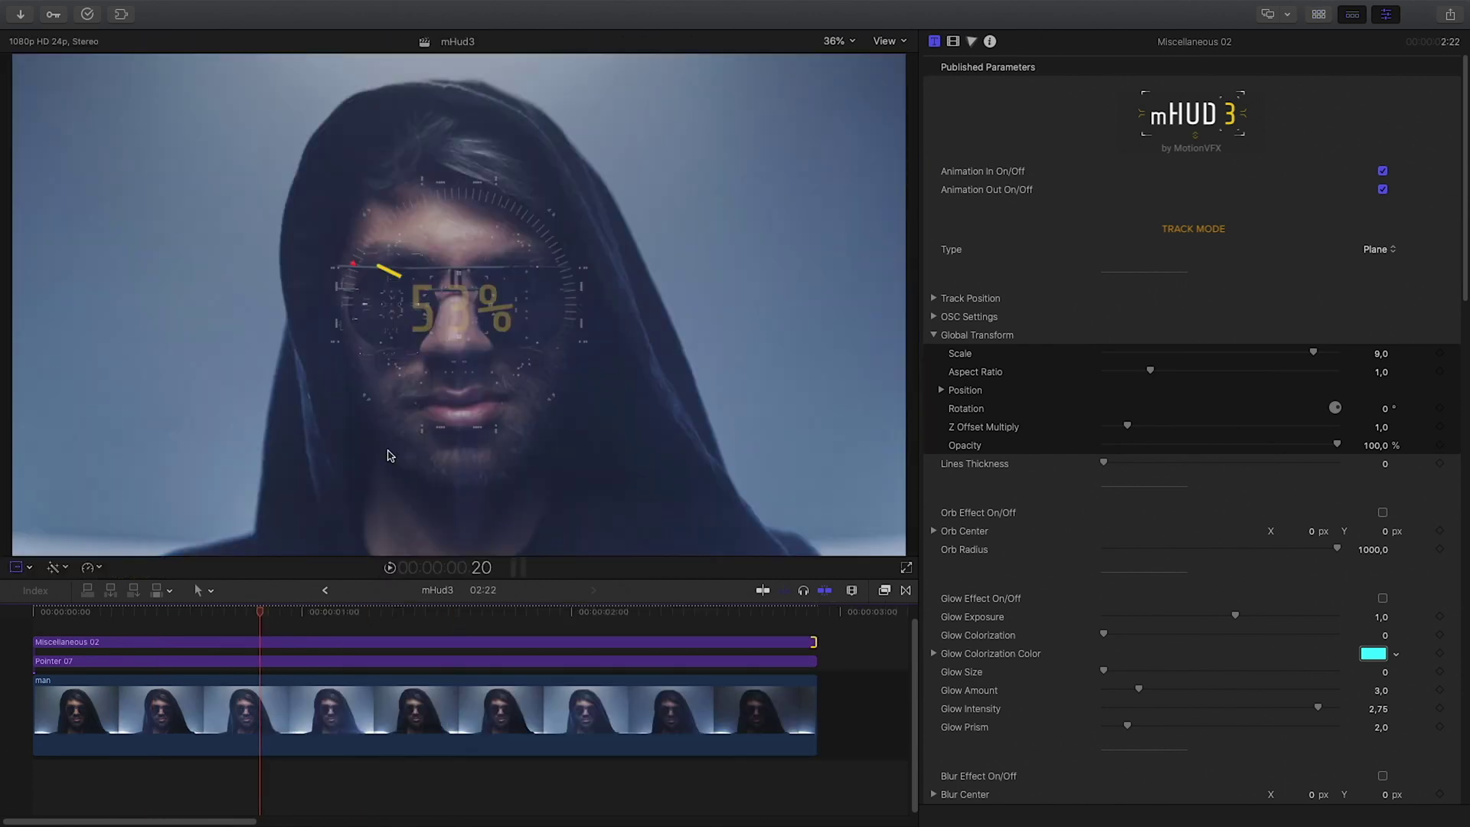
Disable the Pointer 07 title and show the tracking plane of Miscellaneous 02.
click(292, 641)
click(21, 566)
click(218, 660)
click(381, 641)
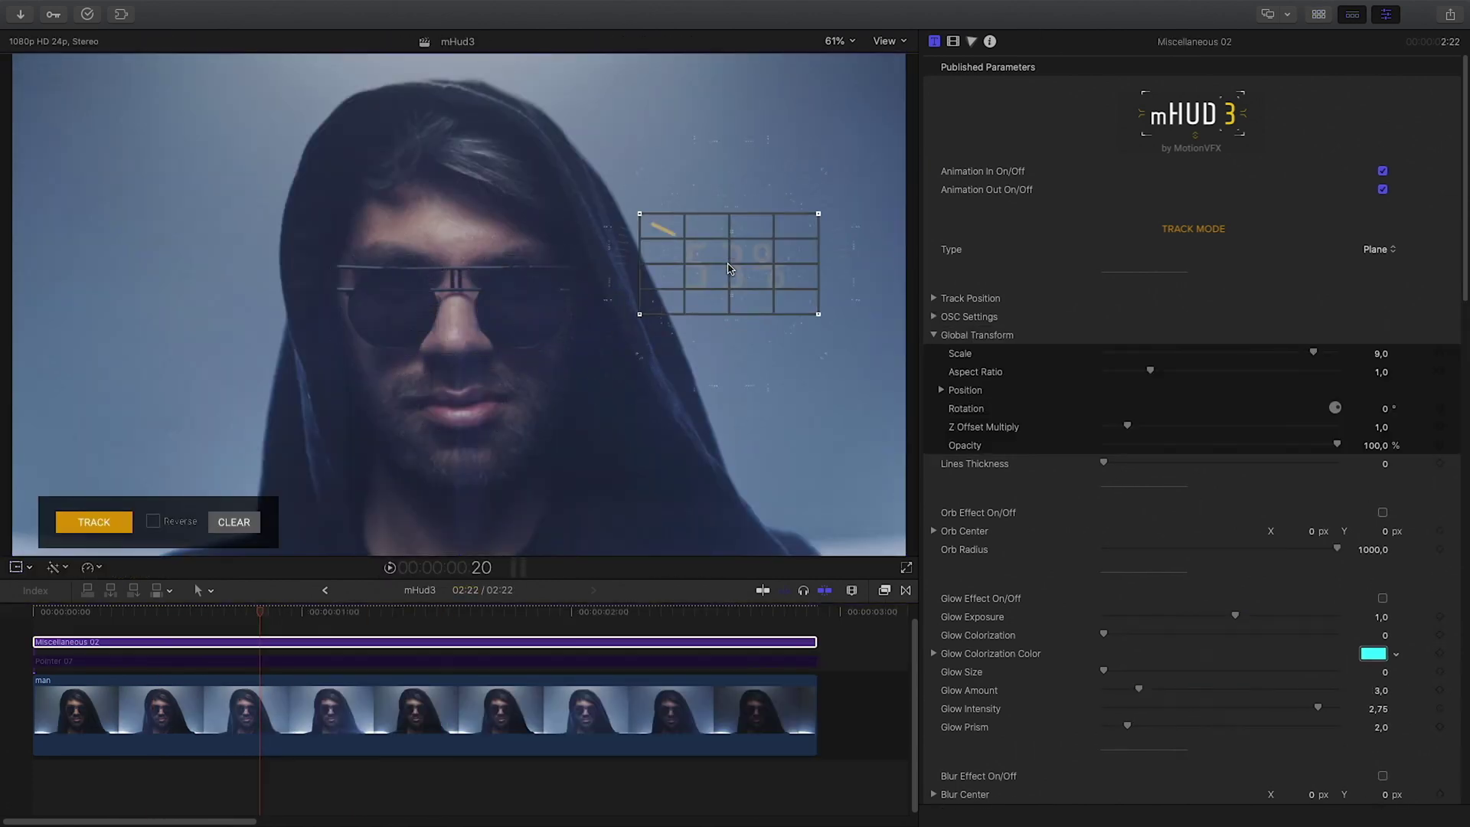
Place the tracking plane over the second sunglasses lens and fit its four corners to the lens.
drag(729, 265, 521, 308)
drag(433, 258, 466, 268)
drag(608, 258, 571, 268)
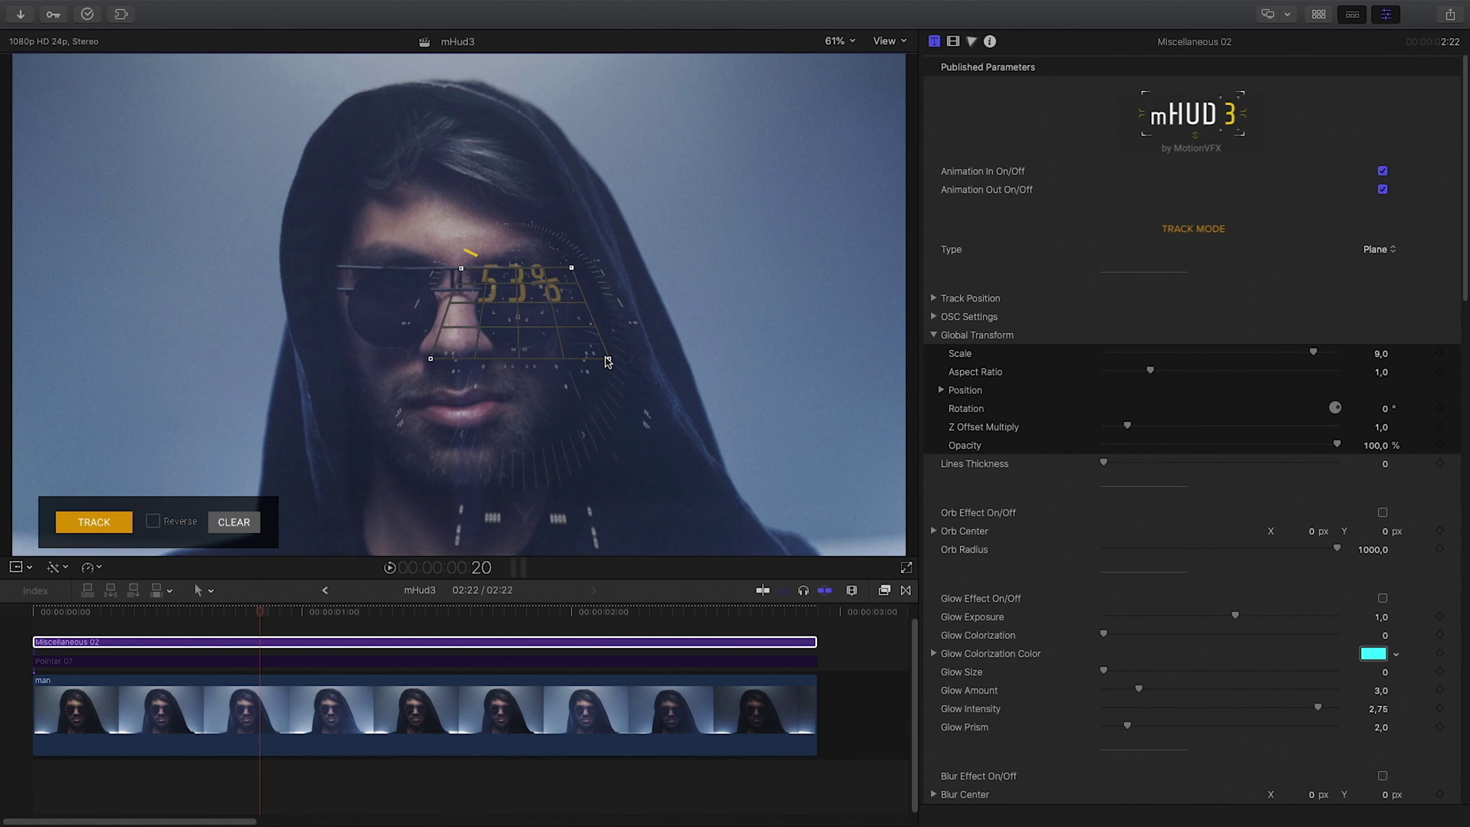
drag(609, 358, 561, 355)
drag(430, 359, 469, 353)
drag(561, 355, 566, 353)
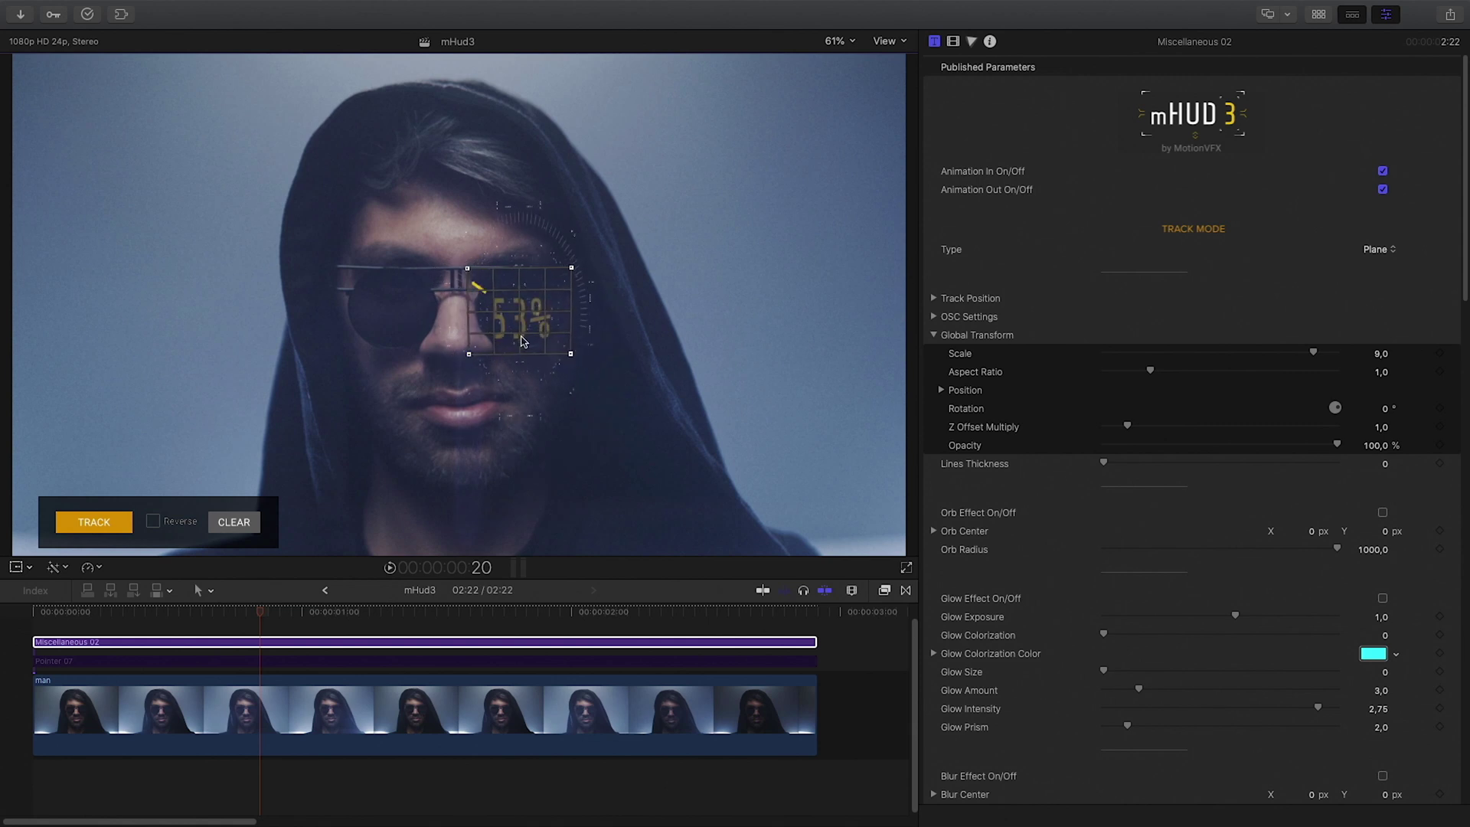
Track the plane from the start of the clip, review the result and switch back to the Transform control.
key(Home)
click(95, 527)
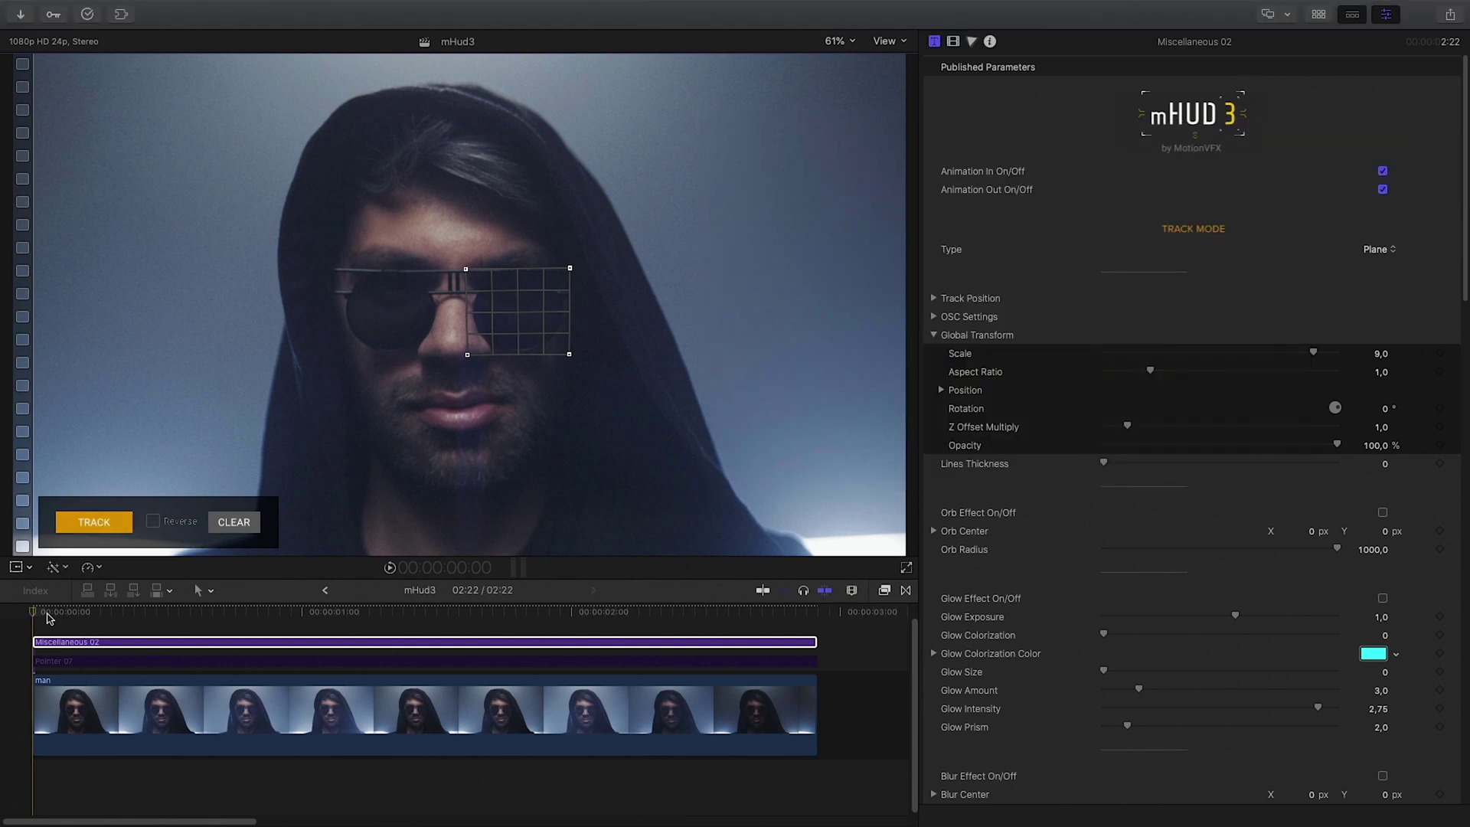
drag(45, 612, 364, 621)
click(16, 566)
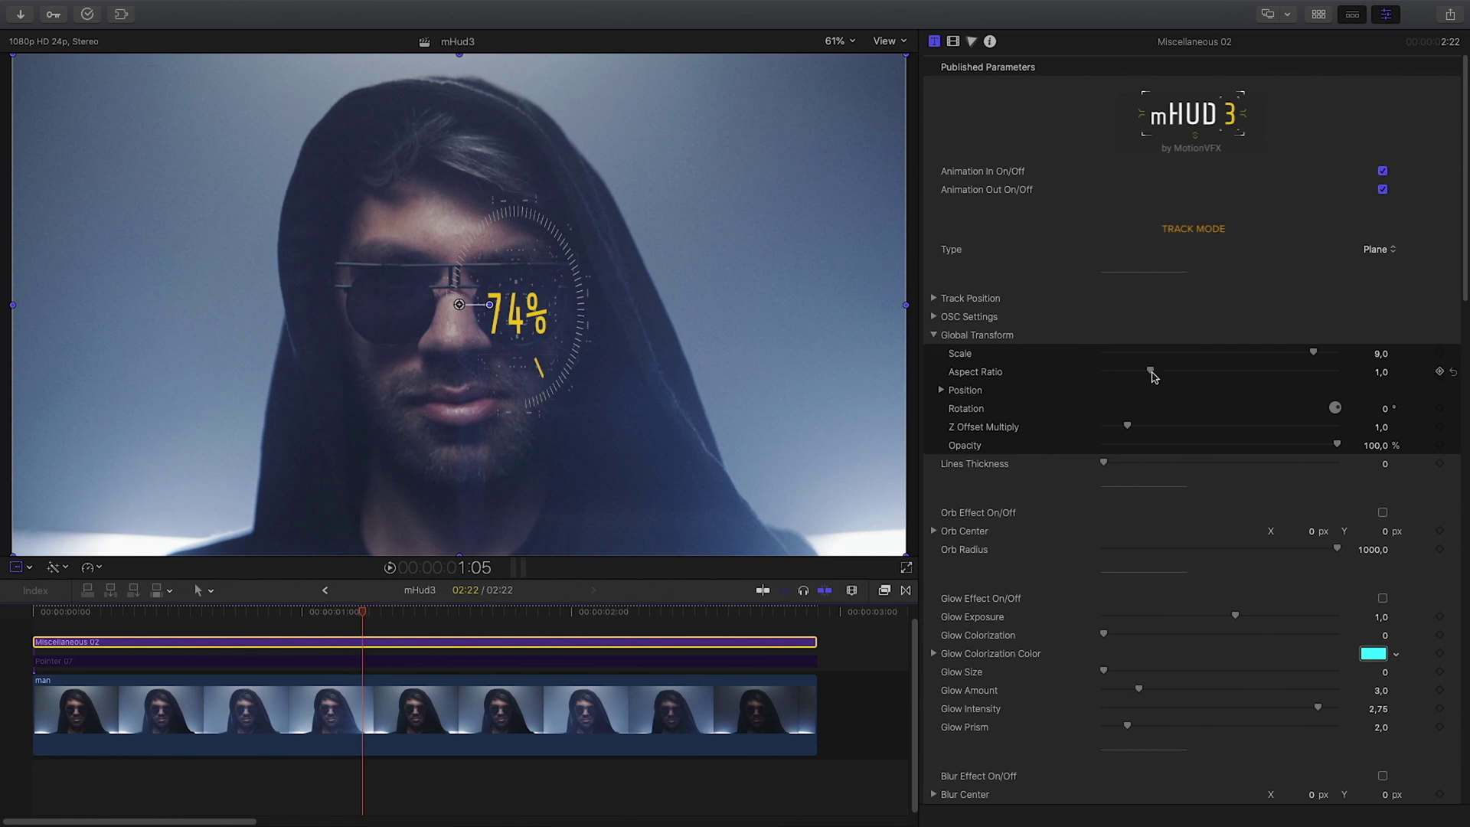
Fit Miscellaneous 02 to the lens with aspect ratio 1.57, scale 3.23, position X 0.02 and Y 0.04, and lines thickness 1.
drag(1153, 375, 1180, 377)
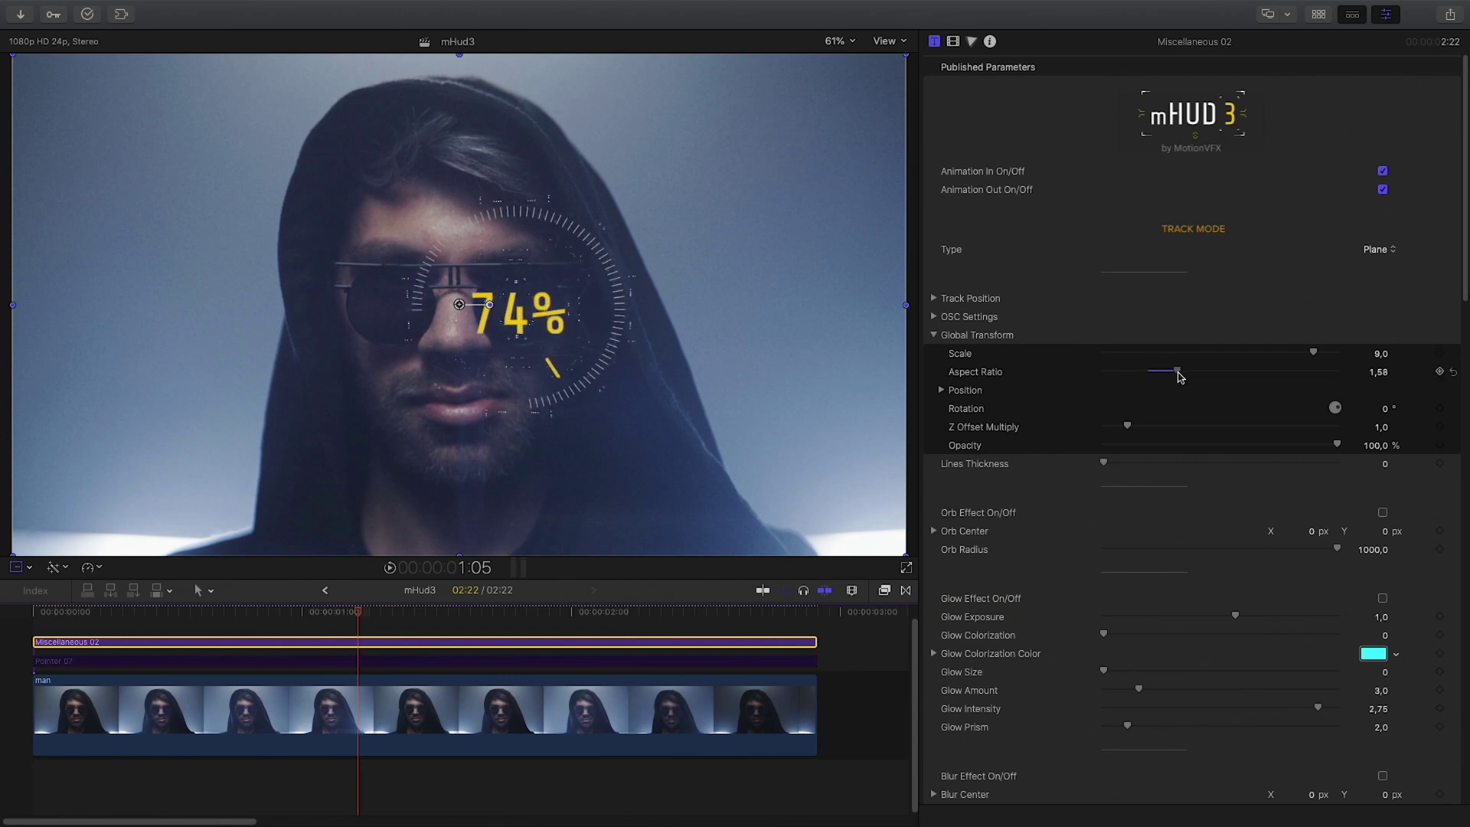
drag(1313, 353, 1178, 382)
click(1175, 388)
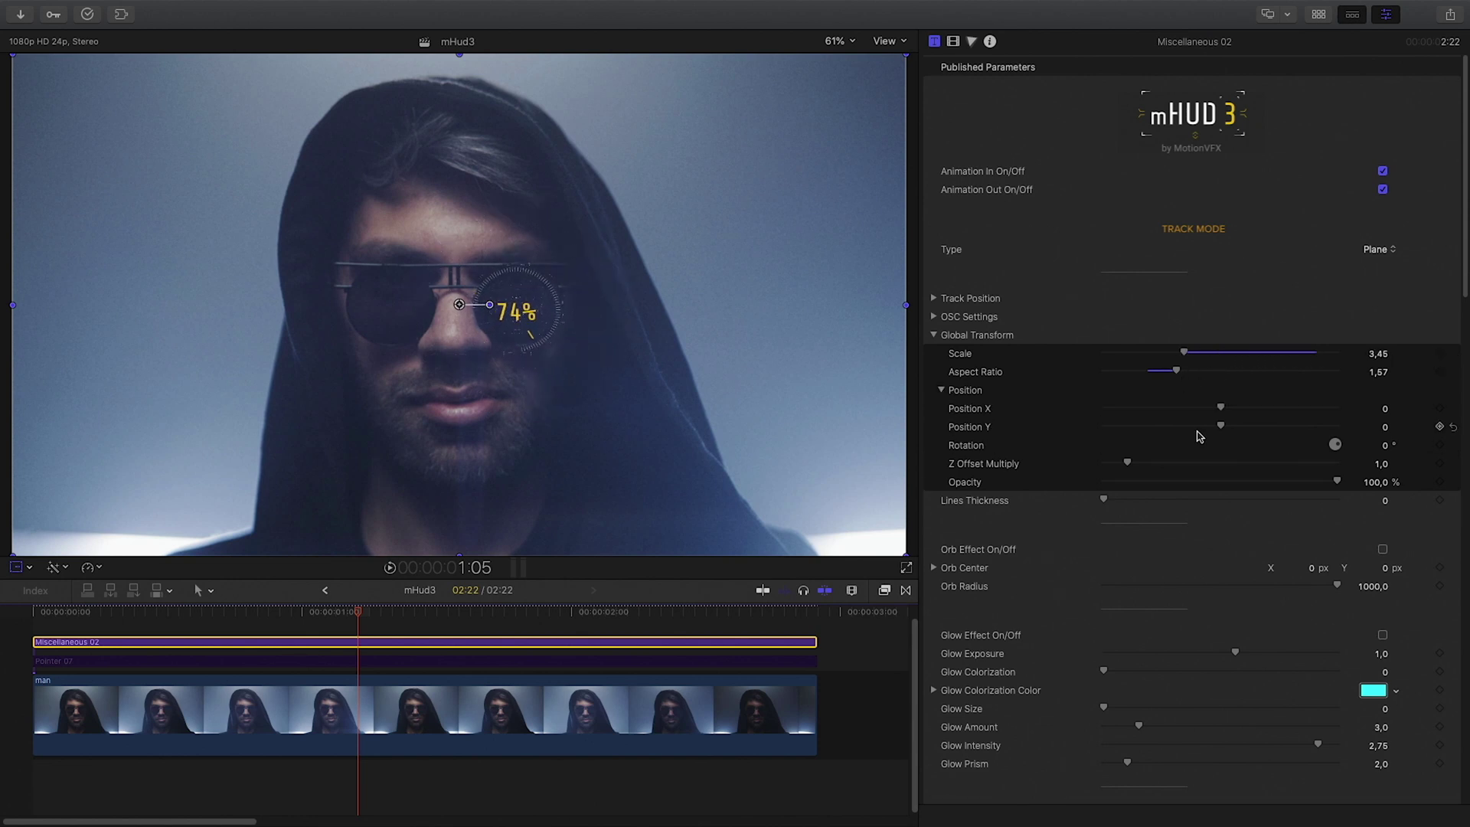
drag(1223, 428, 1226, 428)
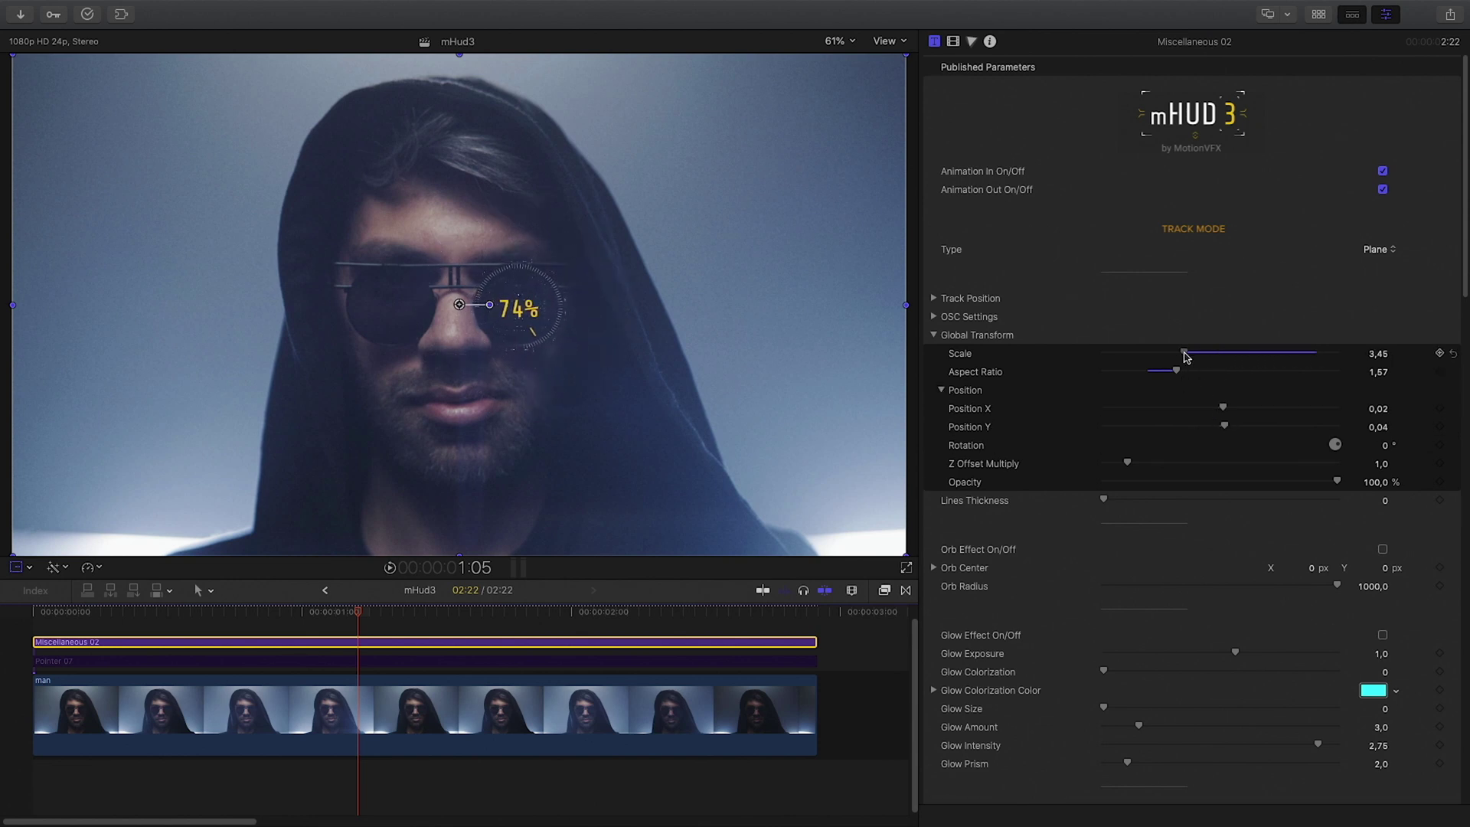
drag(373, 605, 413, 612)
Try out the Number mode and undo it, and set Numbers Value to 94.25 % with a Numbers Multiplier of 1.06.
scroll(1055, 529, down, 8)
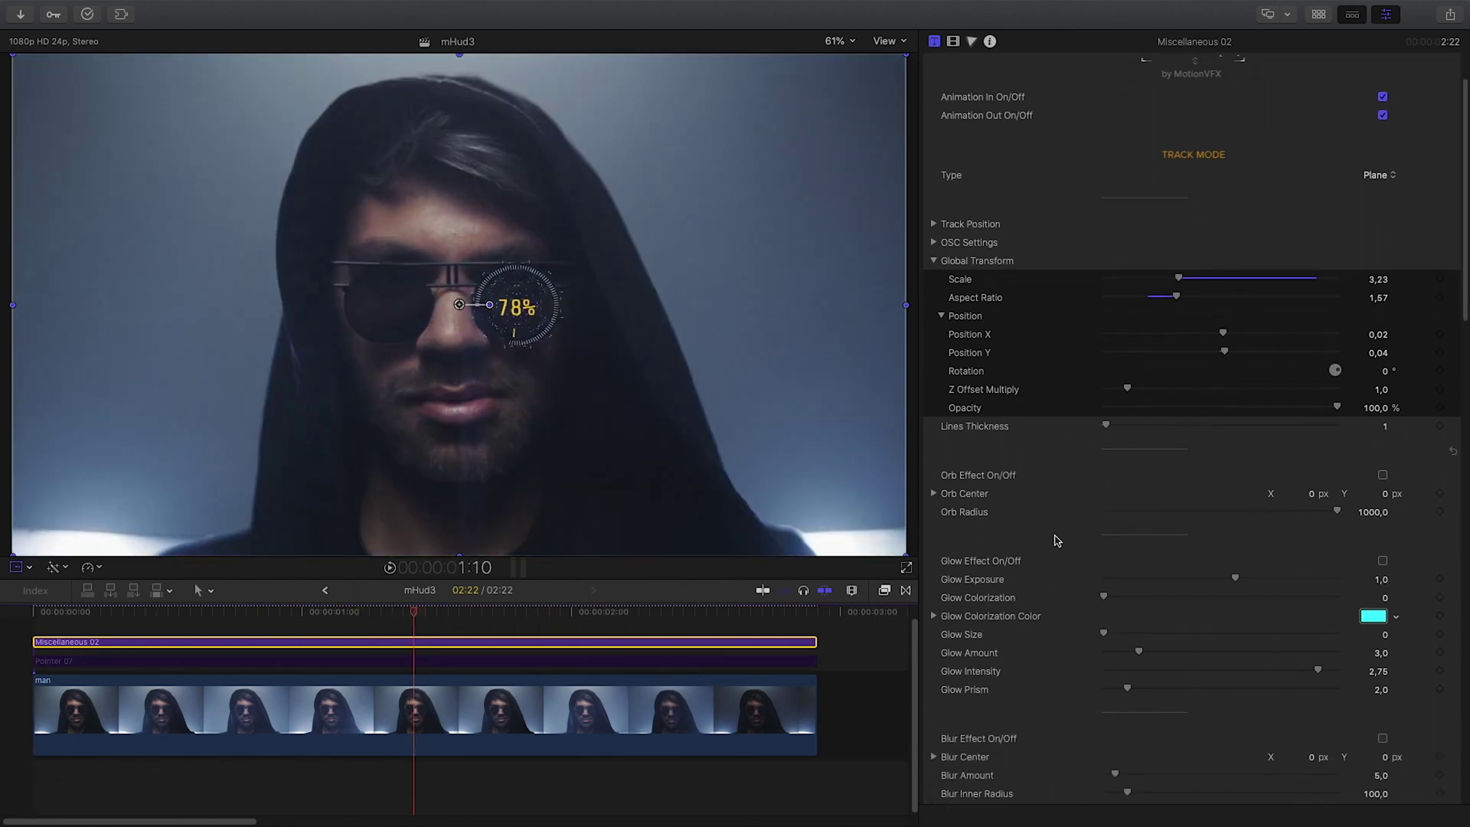
scroll(1041, 392, down, 18)
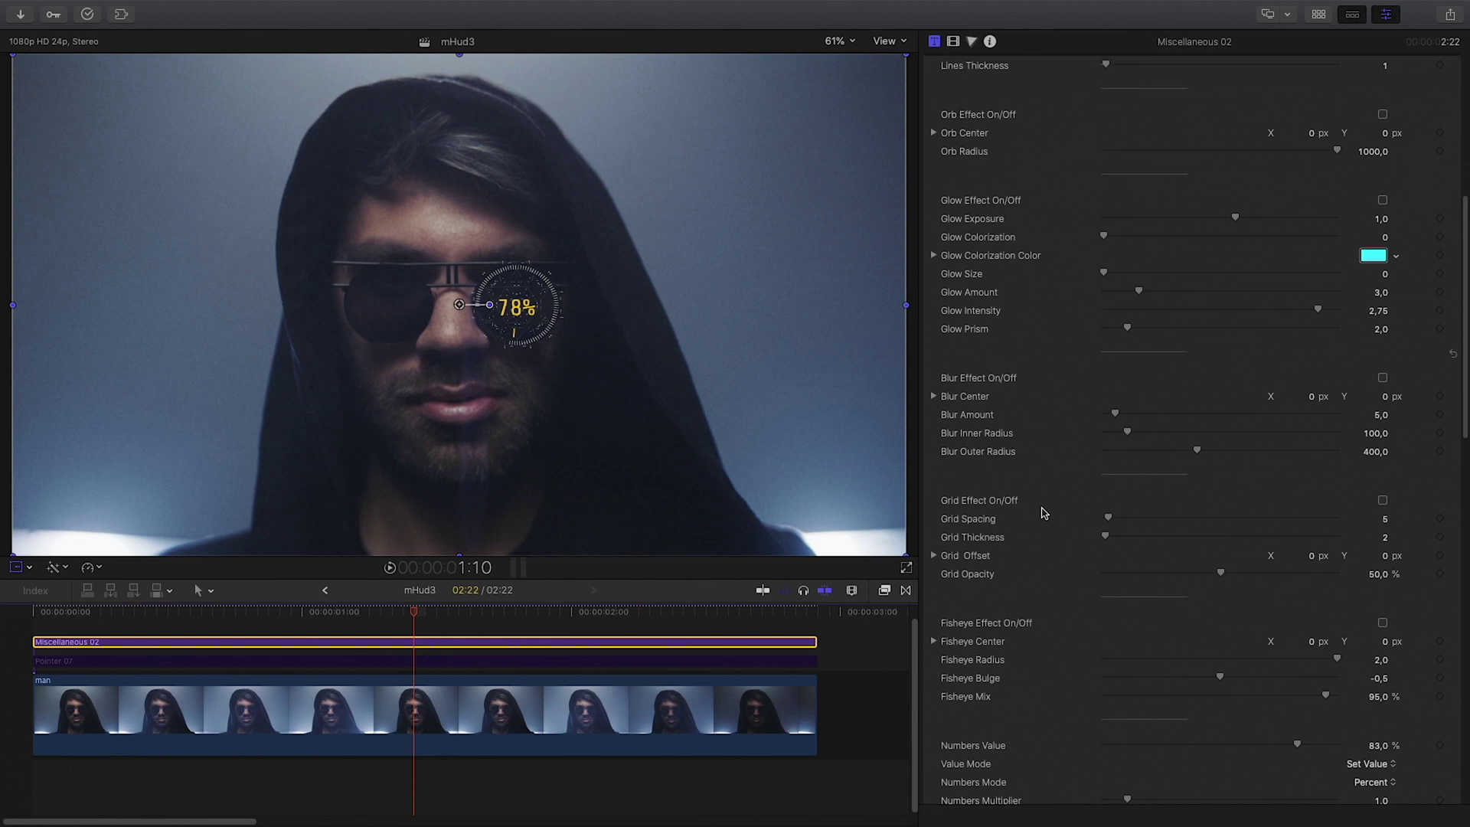
scroll(1045, 513, down, 1)
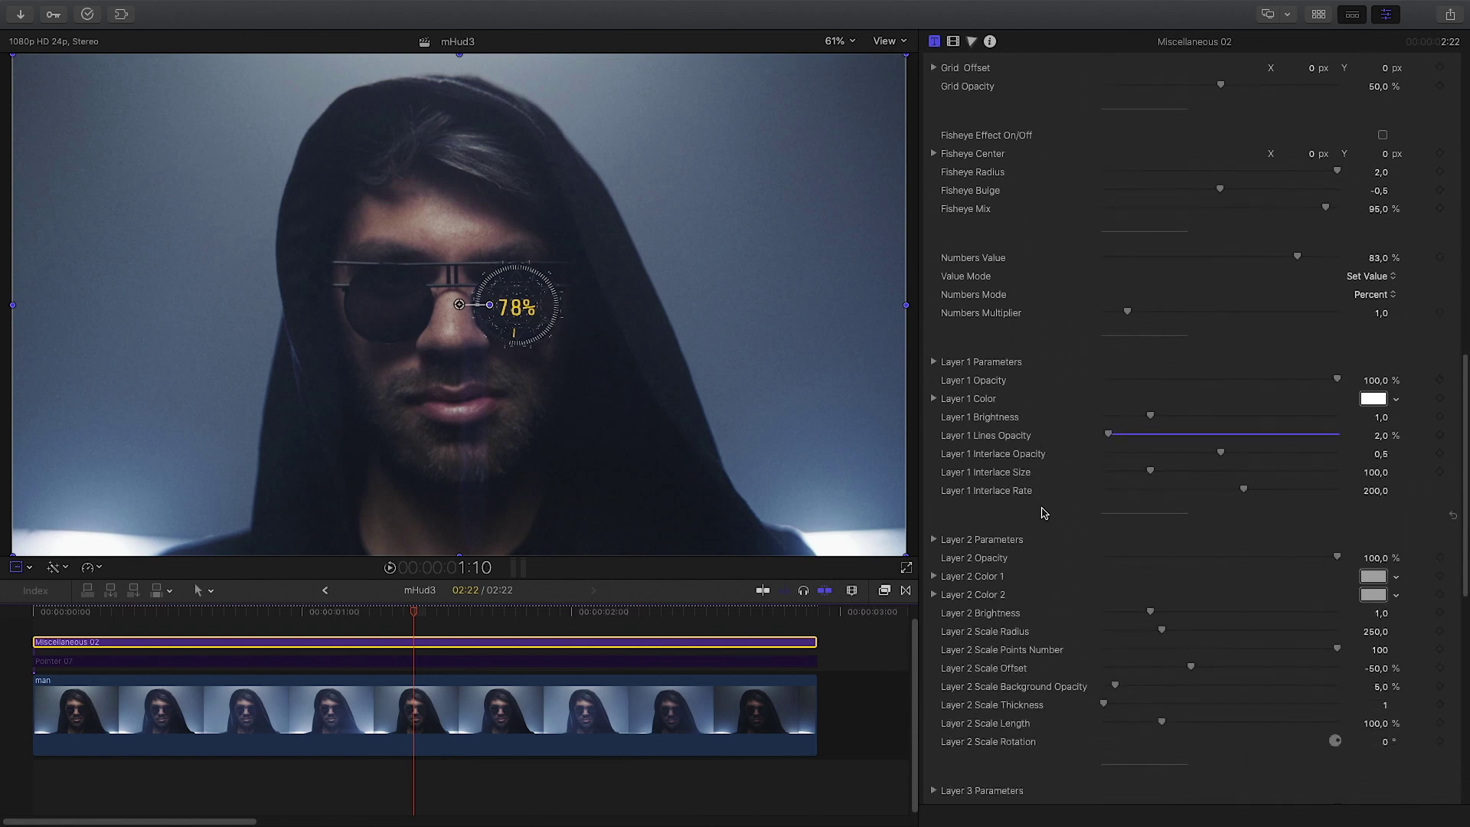
click(1372, 294)
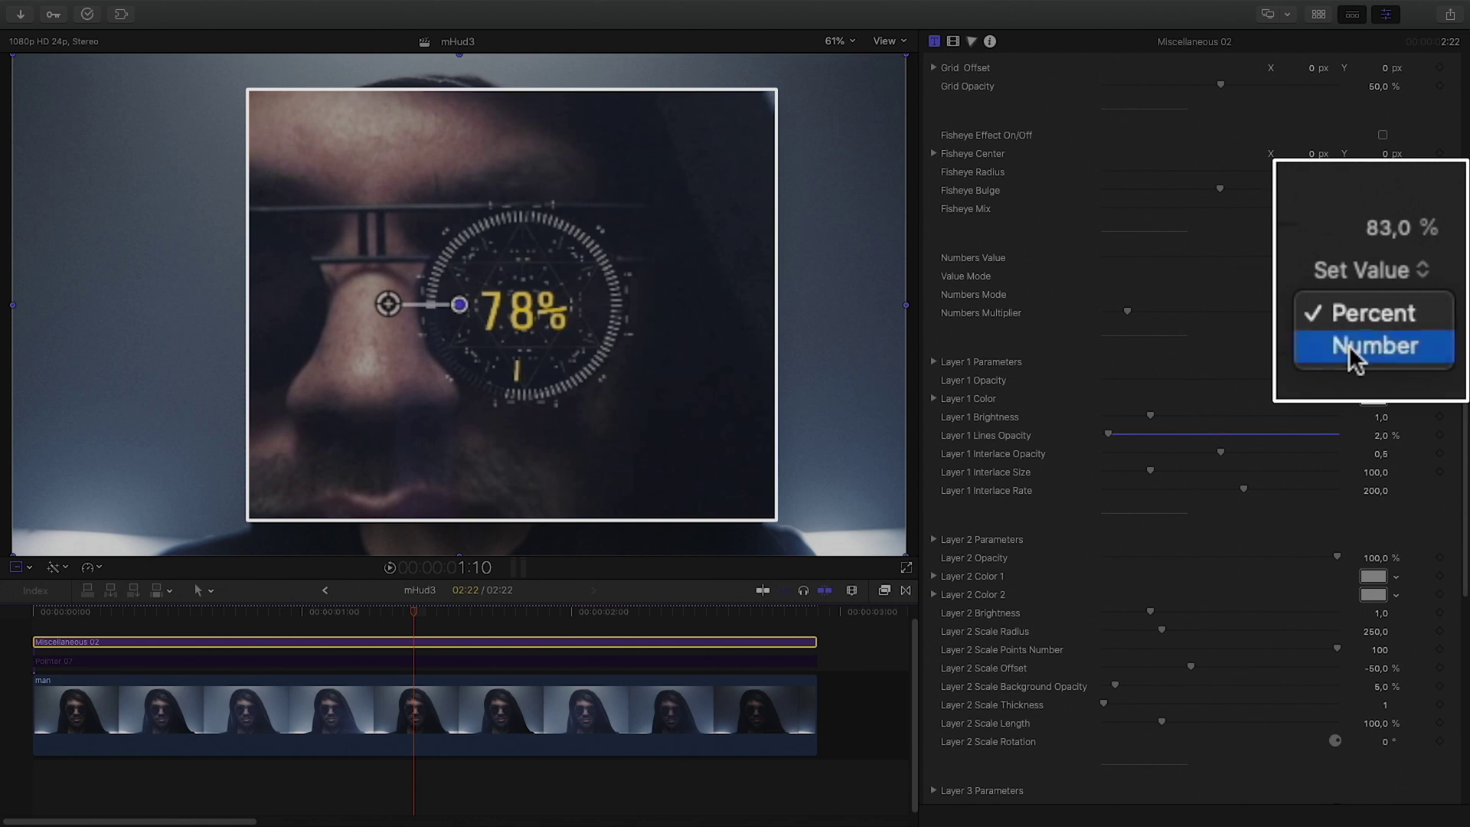
click(1349, 347)
key(super+z)
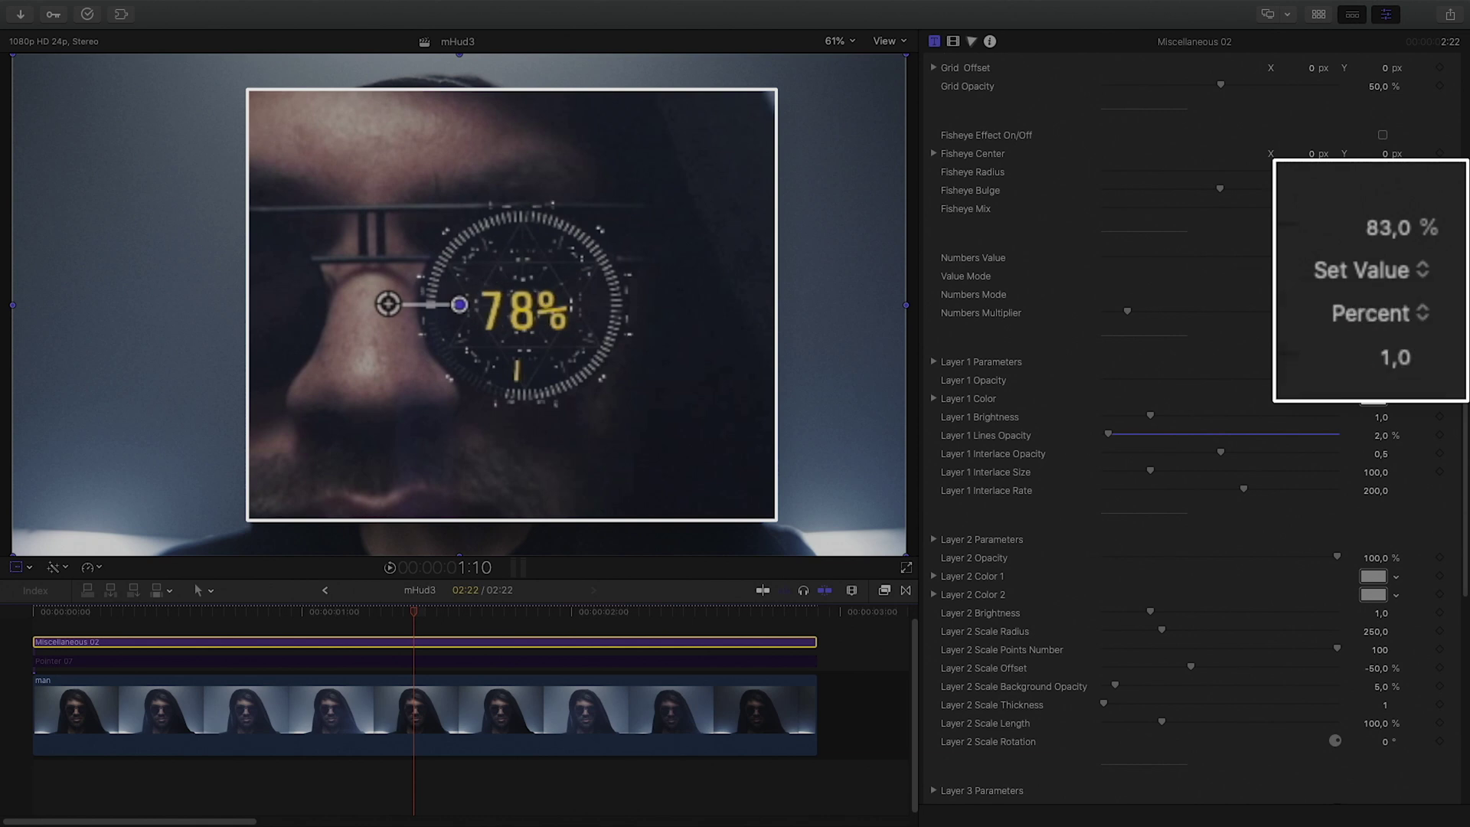
mouse_move(1298, 257)
mouse_down()
mouse_move(1330, 257)
mouse_move(1237, 244)
mouse_move(1273, 237)
mouse_move(1327, 260)
mouse_up()
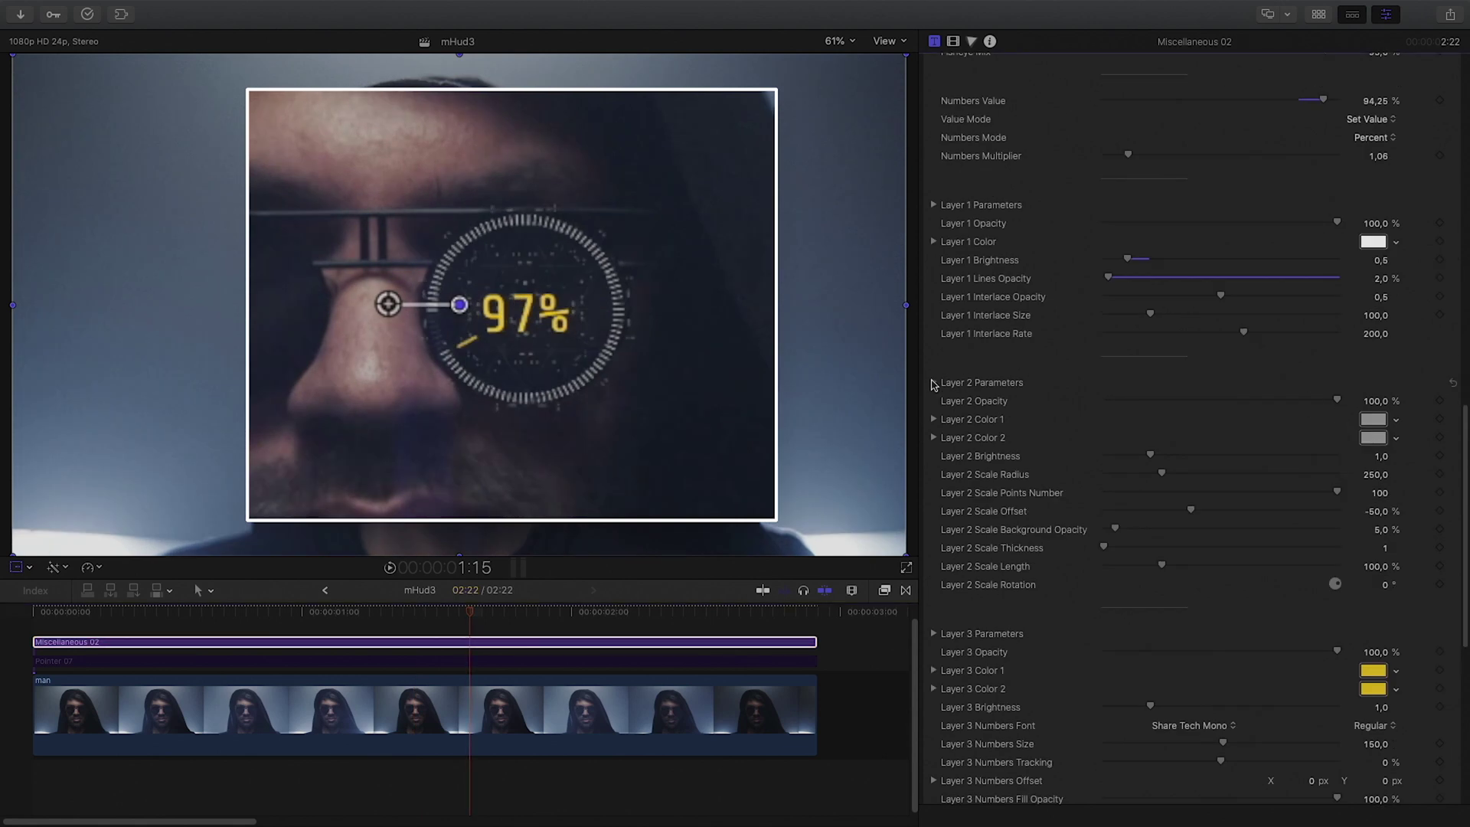
Try hiding Layer 2 and make it visible again.
click(933, 383)
click(1381, 401)
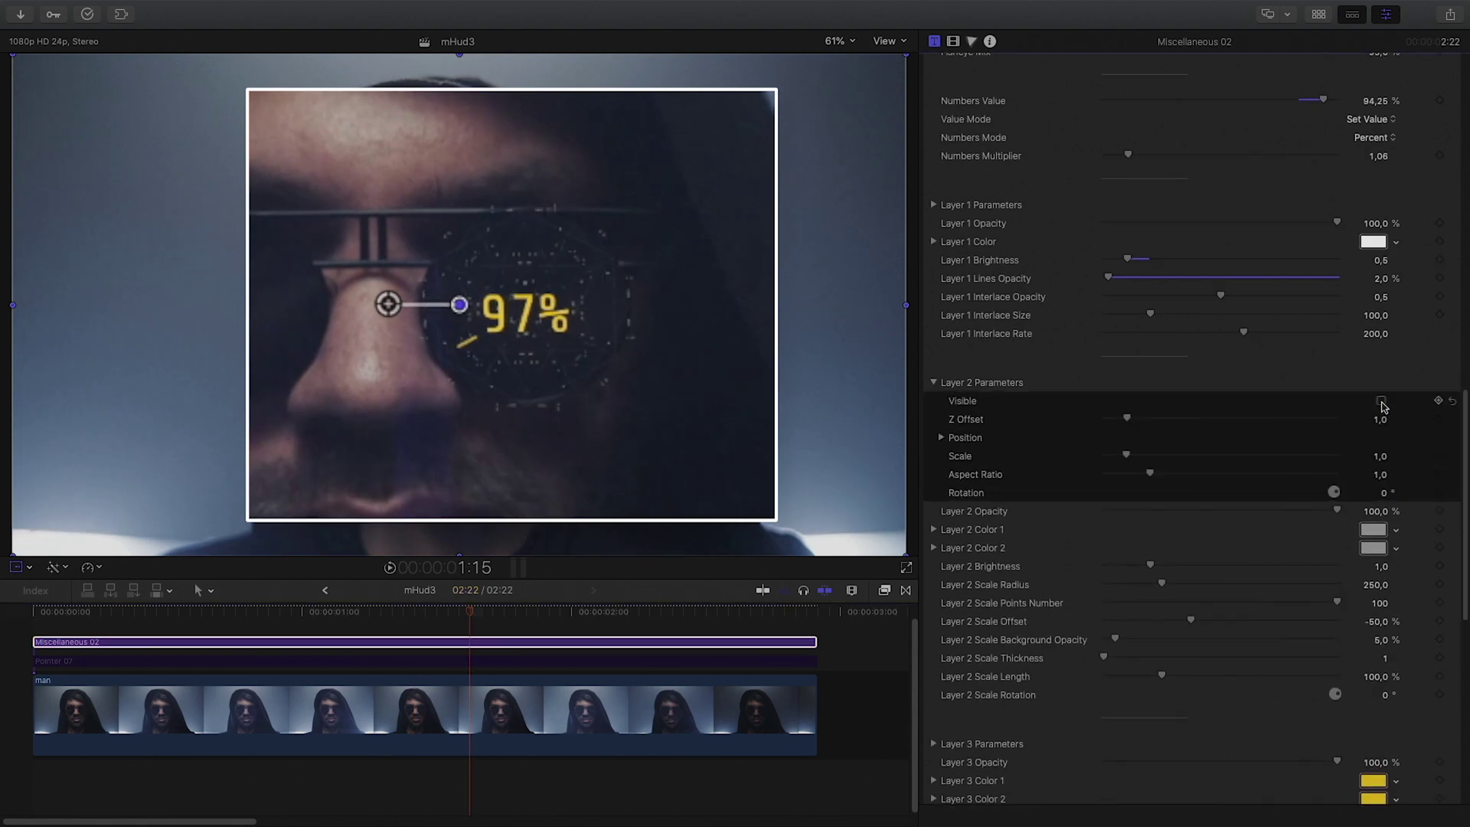
click(1382, 401)
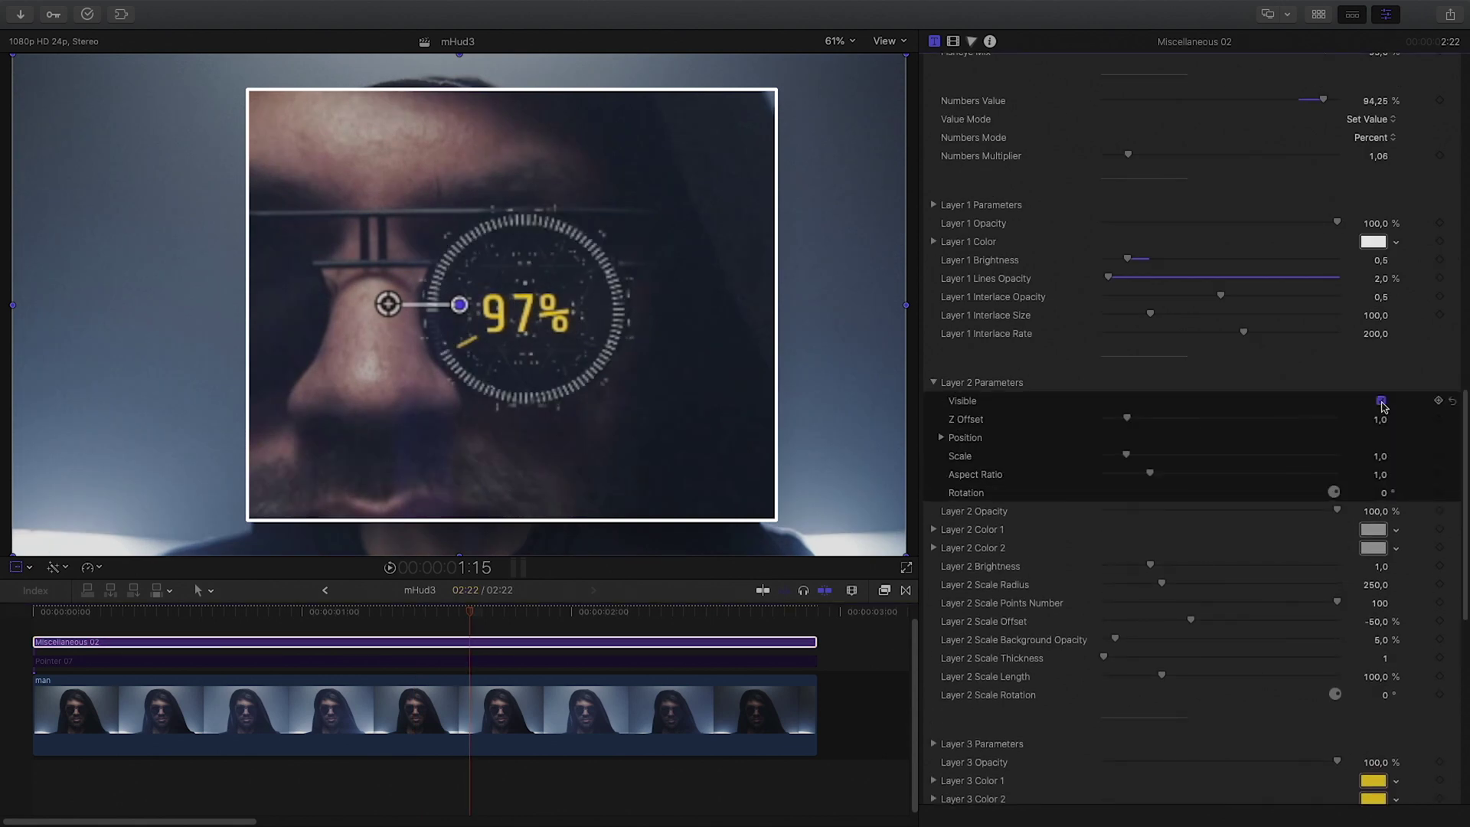
click(933, 382)
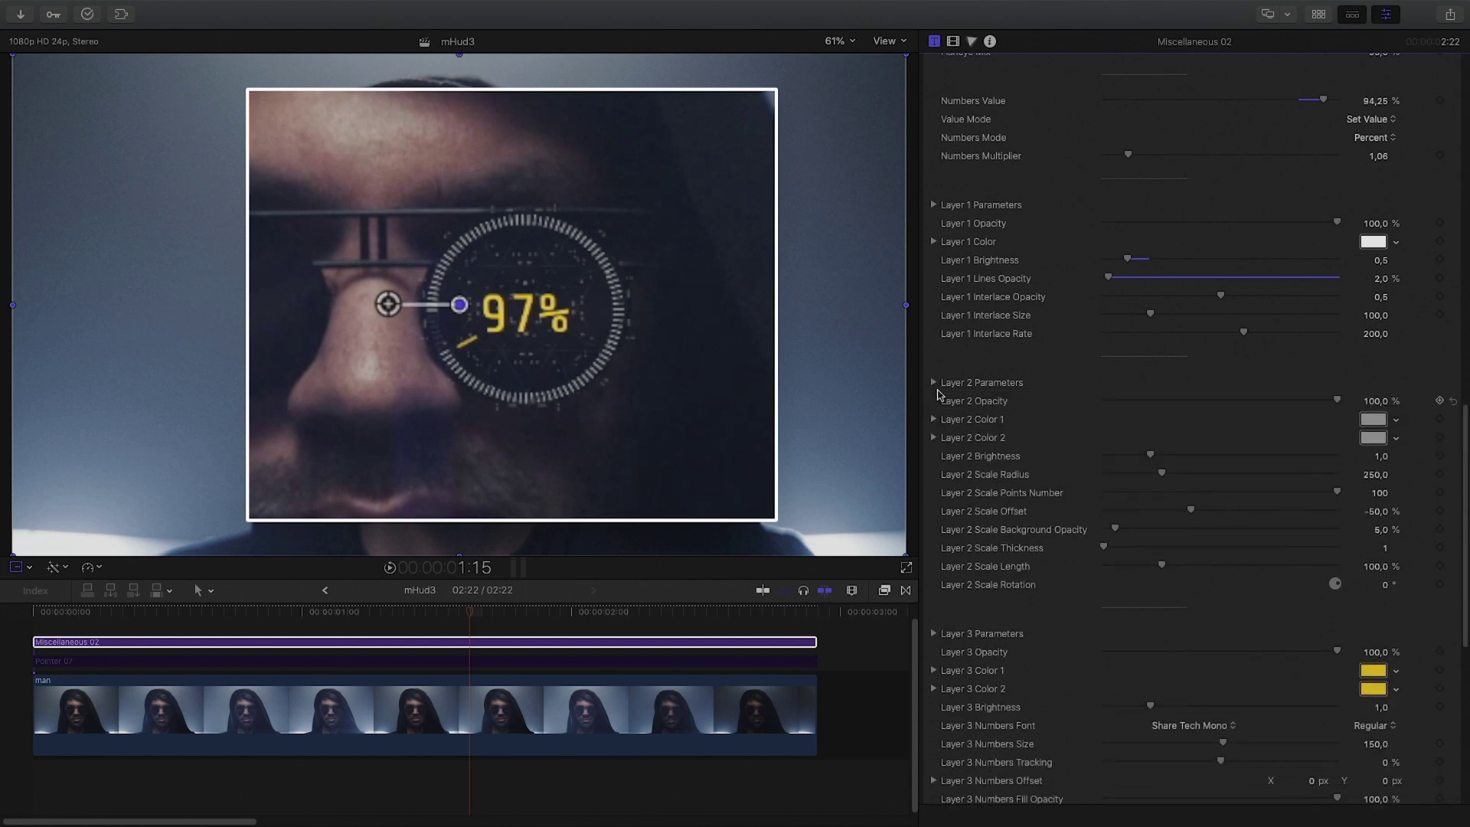
Set the Layer 2 Scale to 1.02 and lighten Layer 2 Color 1 to near white.
click(933, 382)
mouse_move(1126, 457)
mouse_down()
mouse_move(1155, 460)
mouse_move(1128, 457)
mouse_up()
scroll(1099, 540, down, 2)
click(1373, 461)
drag(1049, 468, 979, 468)
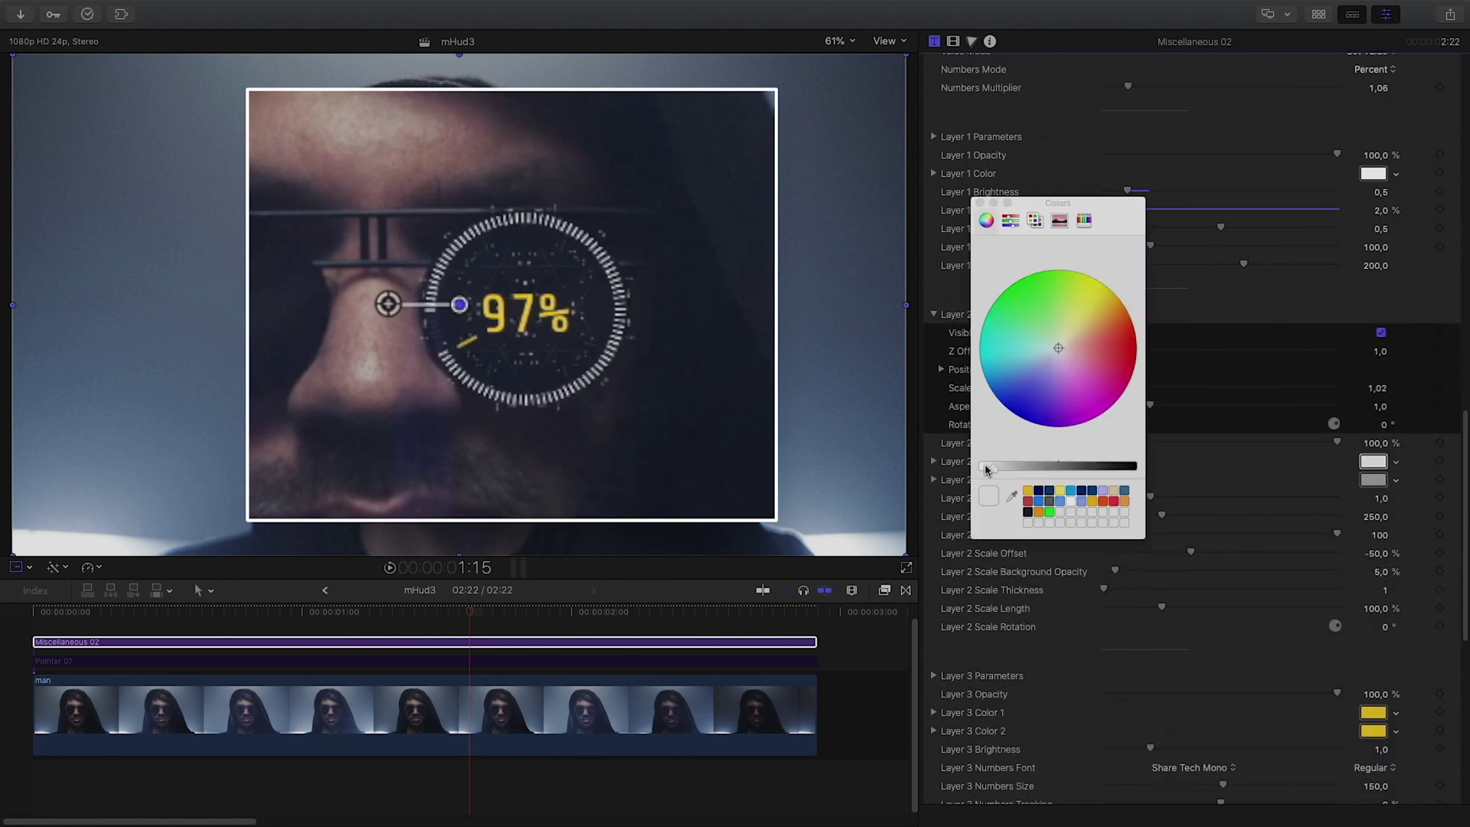
click(977, 206)
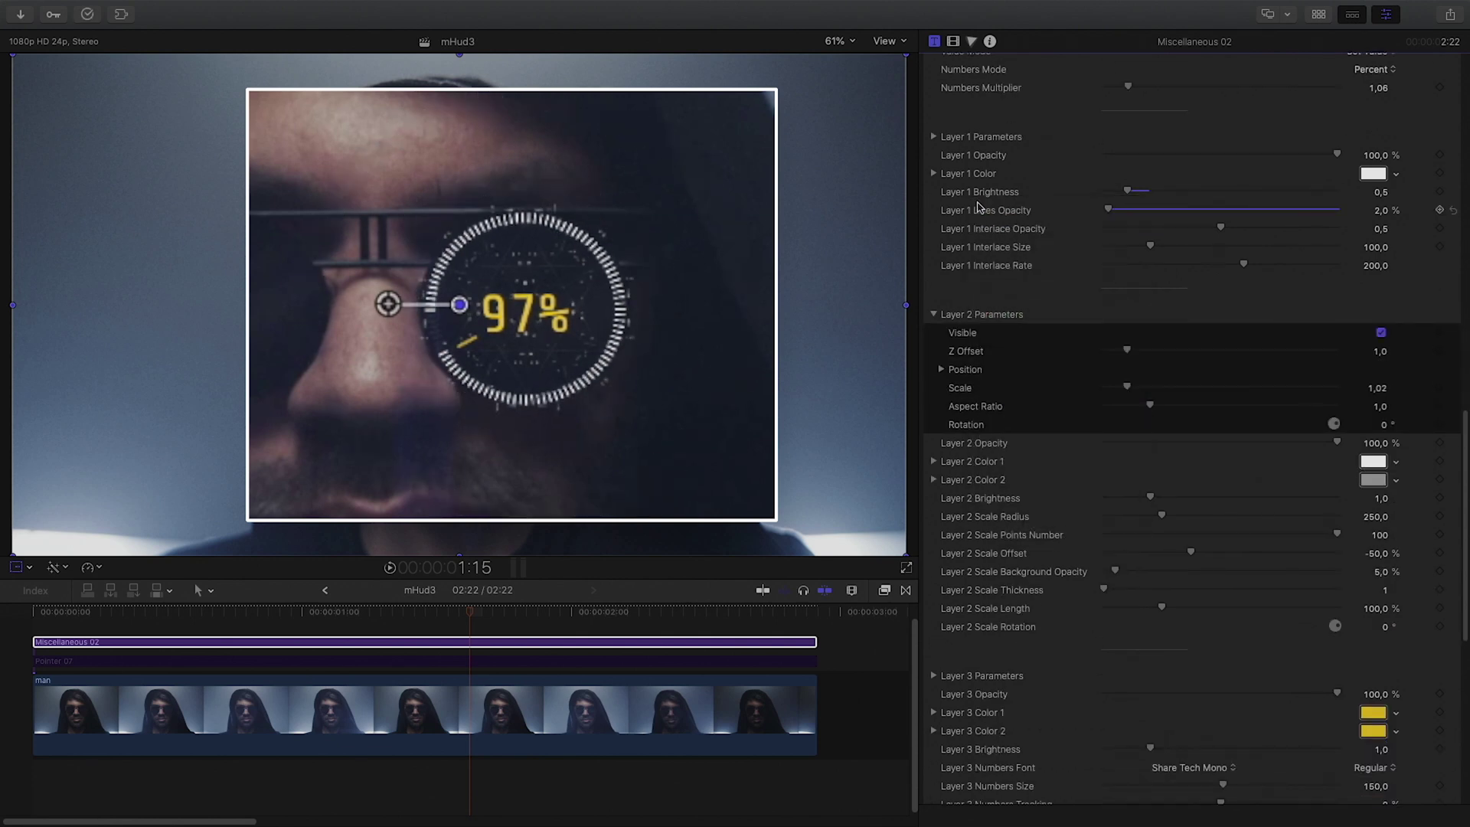
Set Layer 2 Scale Length to 134.67 %, Brightness to 0.56 and Scale Points Number to 52.
mouse_move(1164, 610)
mouse_down()
mouse_move(1361, 610)
mouse_move(1145, 610)
mouse_move(1182, 609)
mouse_up()
drag(1150, 499, 1129, 498)
mouse_move(1337, 534)
mouse_down()
mouse_move(1214, 541)
mouse_move(1337, 534)
mouse_up()
mouse_move(1378, 535)
mouse_down()
mouse_move(1379, 498)
mouse_move(1379, 535)
mouse_up()
Recolour the Layer 3 numbers to orange-red, raise the Layer 3 Brightness and darken Layer 3 Color 2.
scroll(1064, 646, down, 8)
click(1372, 415)
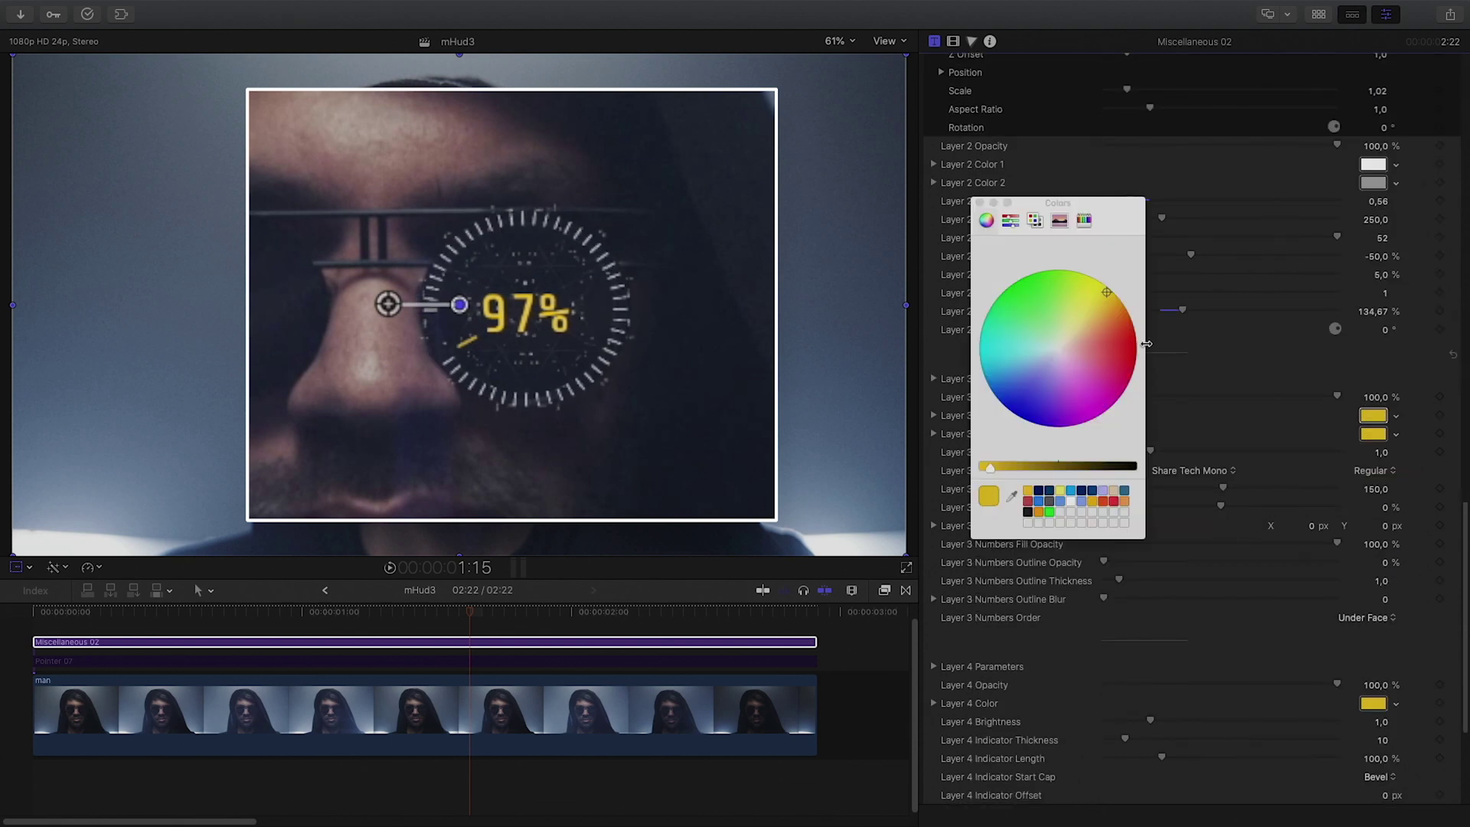
click(988, 495)
click(1326, 398)
drag(1150, 451, 1204, 451)
click(1372, 433)
drag(989, 467, 1057, 468)
click(979, 203)
Try the Signika font for the Layer 3 numbers and return them to Share Tech Mono.
mouse_move(470, 612)
mouse_down()
mouse_move(283, 624)
mouse_move(479, 619)
mouse_up()
click(1199, 472)
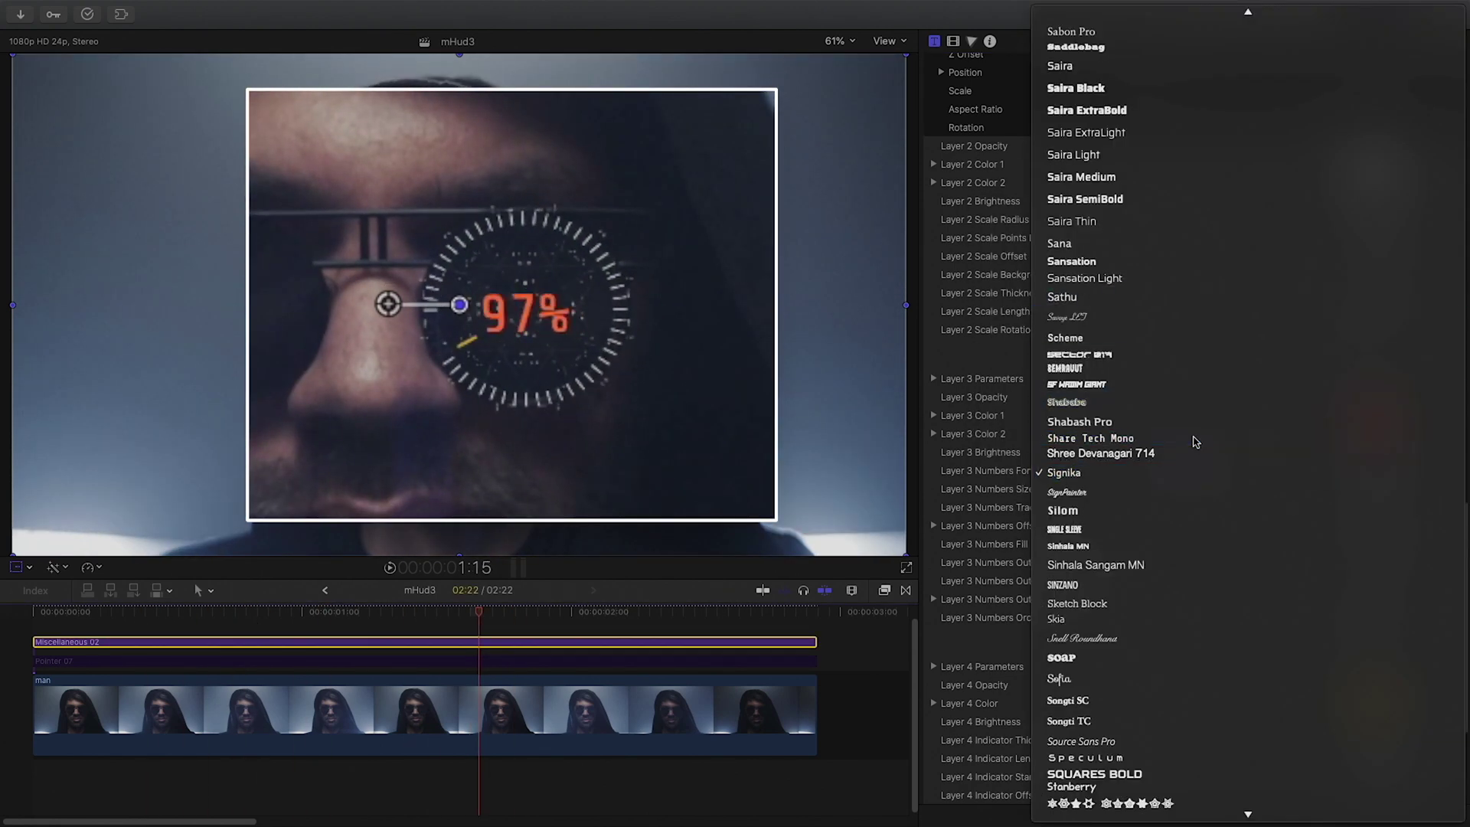
click(1192, 438)
Change the Layer 4 indicator color from yellow to red.
scroll(1185, 555, down, 5)
scroll(1185, 563, down, 2)
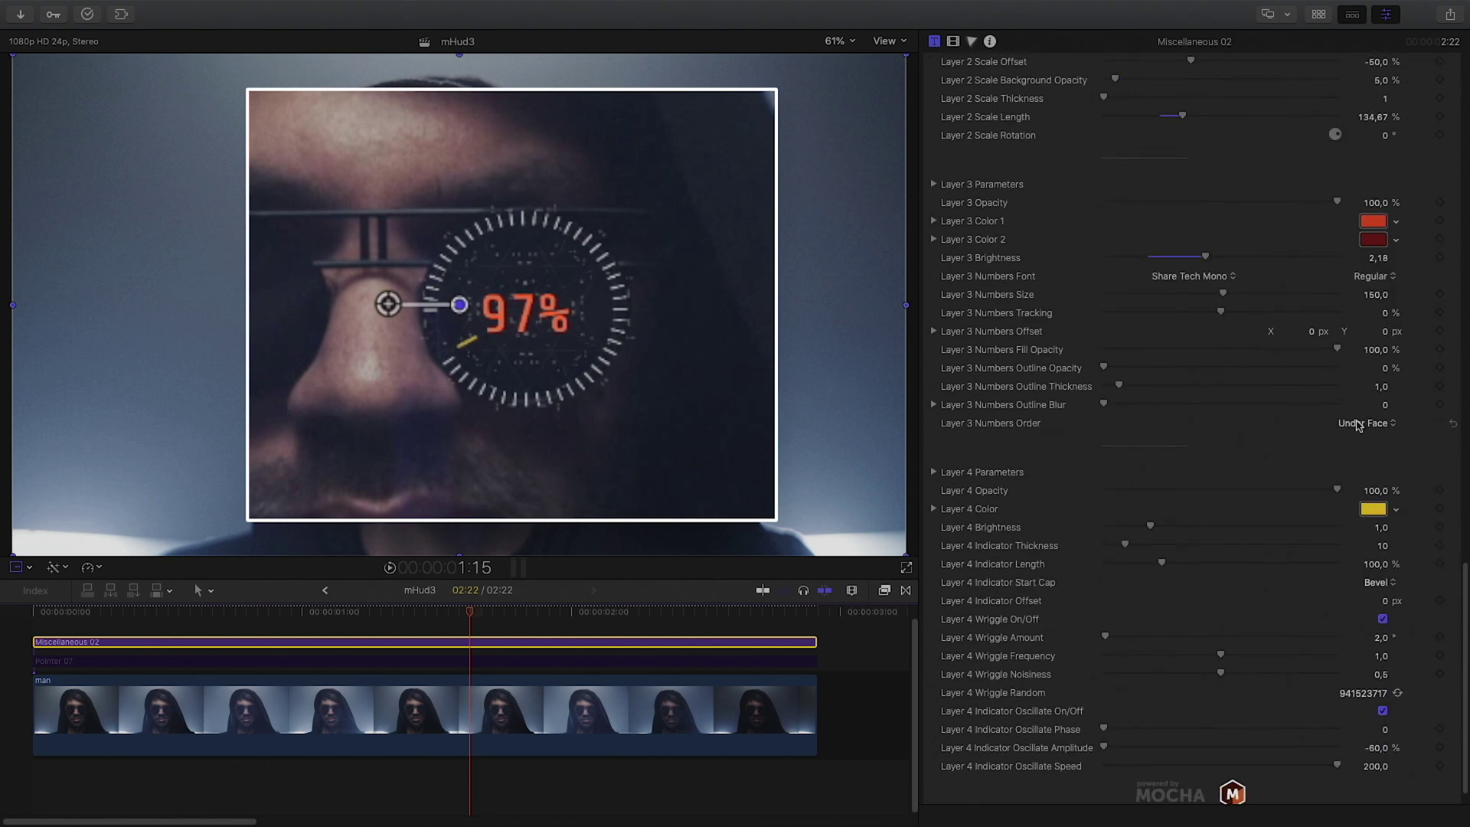
click(1367, 510)
click(1128, 349)
click(979, 203)
Park the playhead at 1:10, set Layer 4 Brightness to 2.01 and thicken the Layer 4 indicator to 48.
scroll(1226, 530, down, 2)
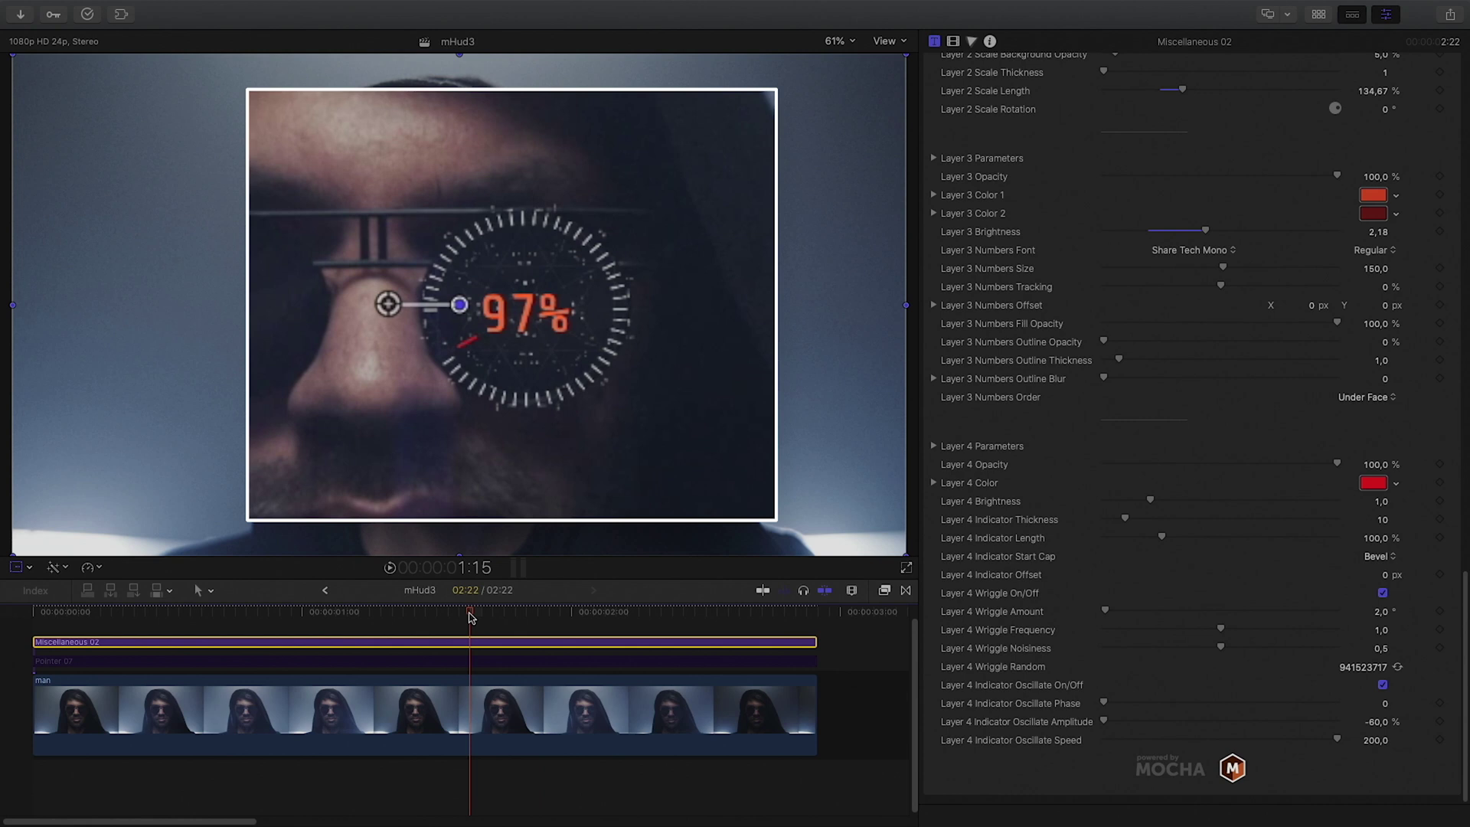
drag(471, 617, 413, 612)
drag(1150, 500, 1079, 503)
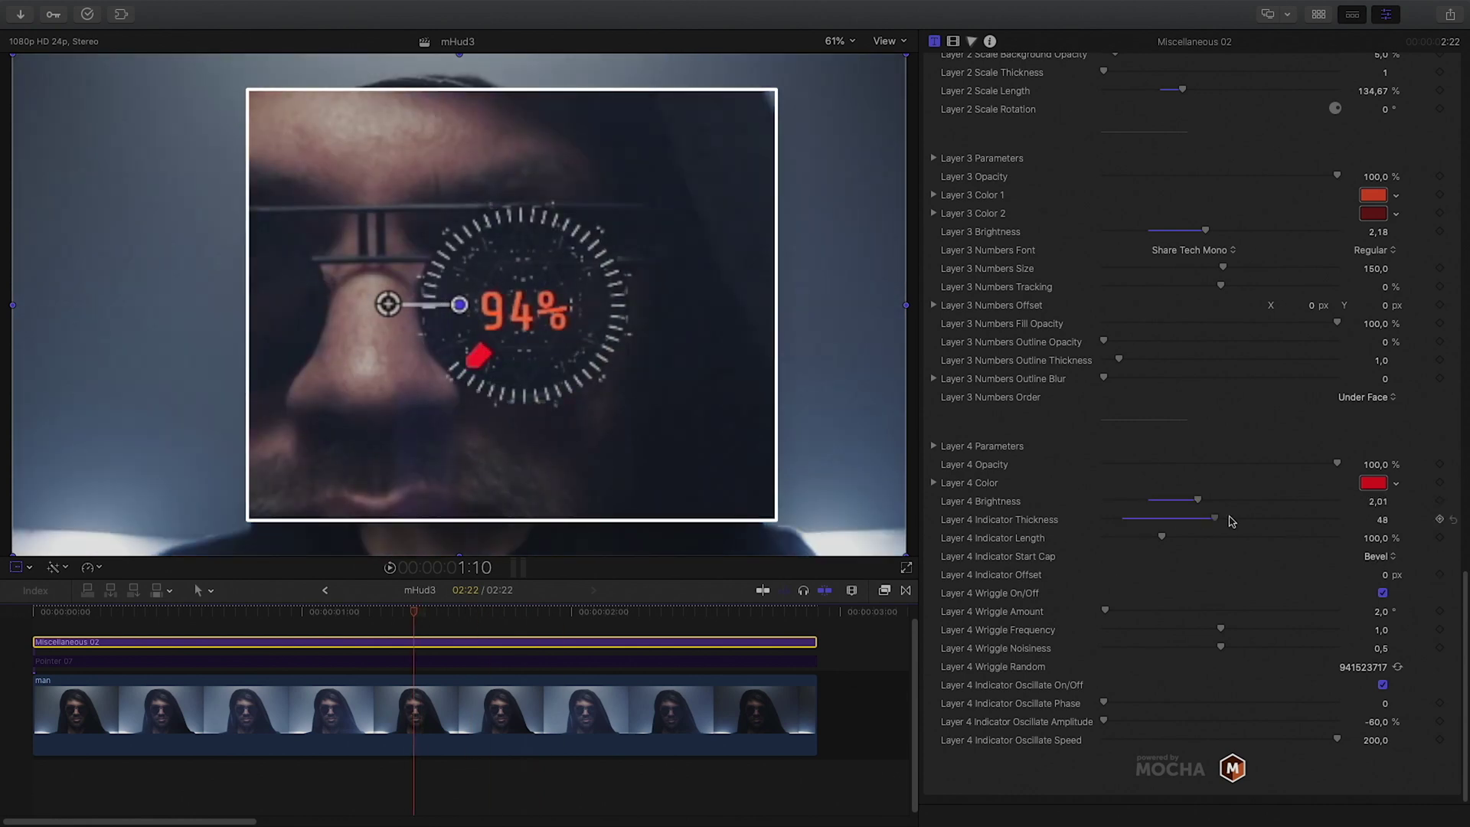
Try the Square and Arrow start caps on the Layer 4 indicator and return it to Bevel.
click(1375, 556)
click(1378, 519)
click(1375, 555)
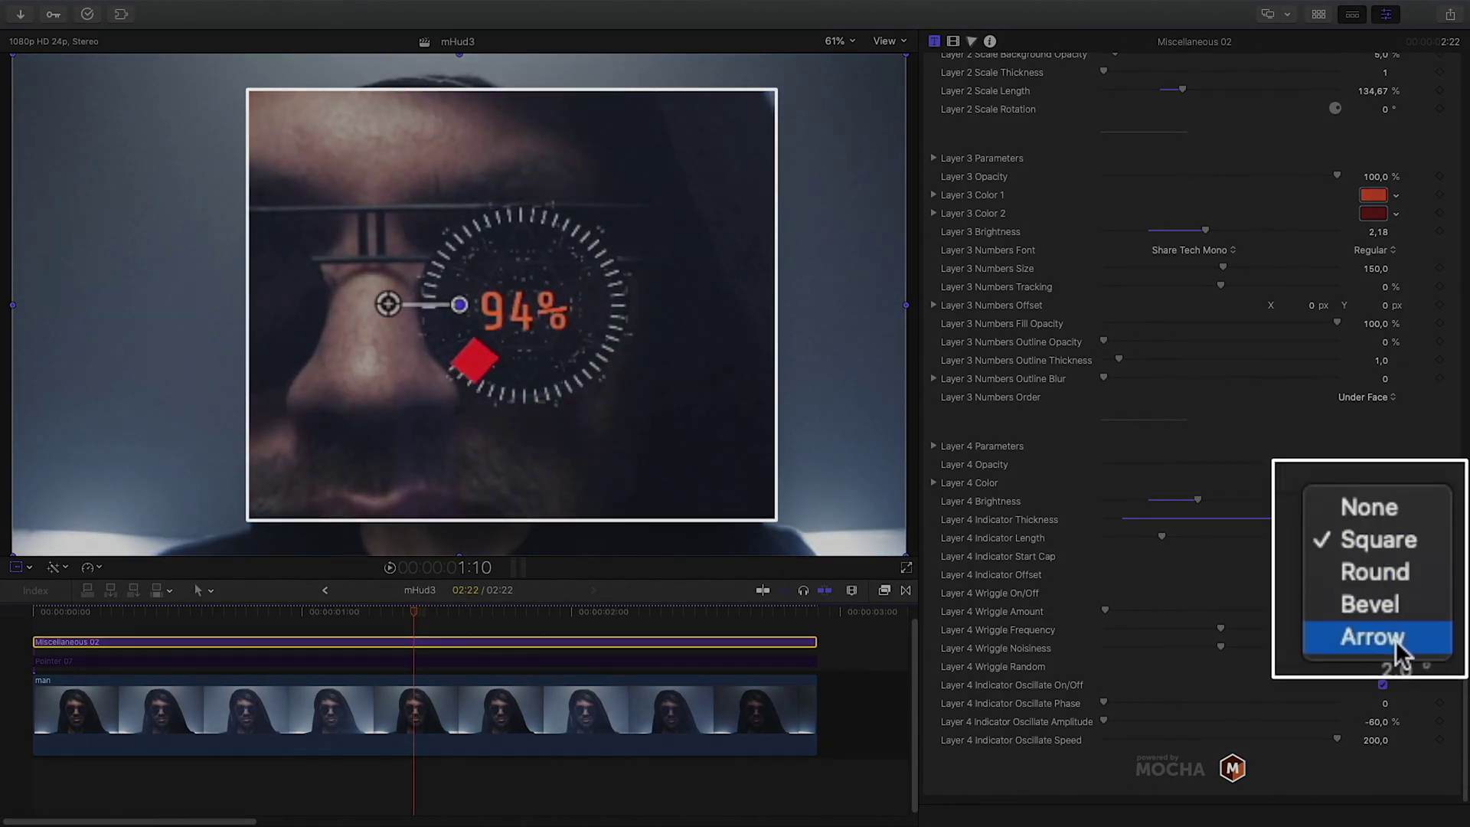
click(1395, 649)
click(1375, 560)
click(1377, 539)
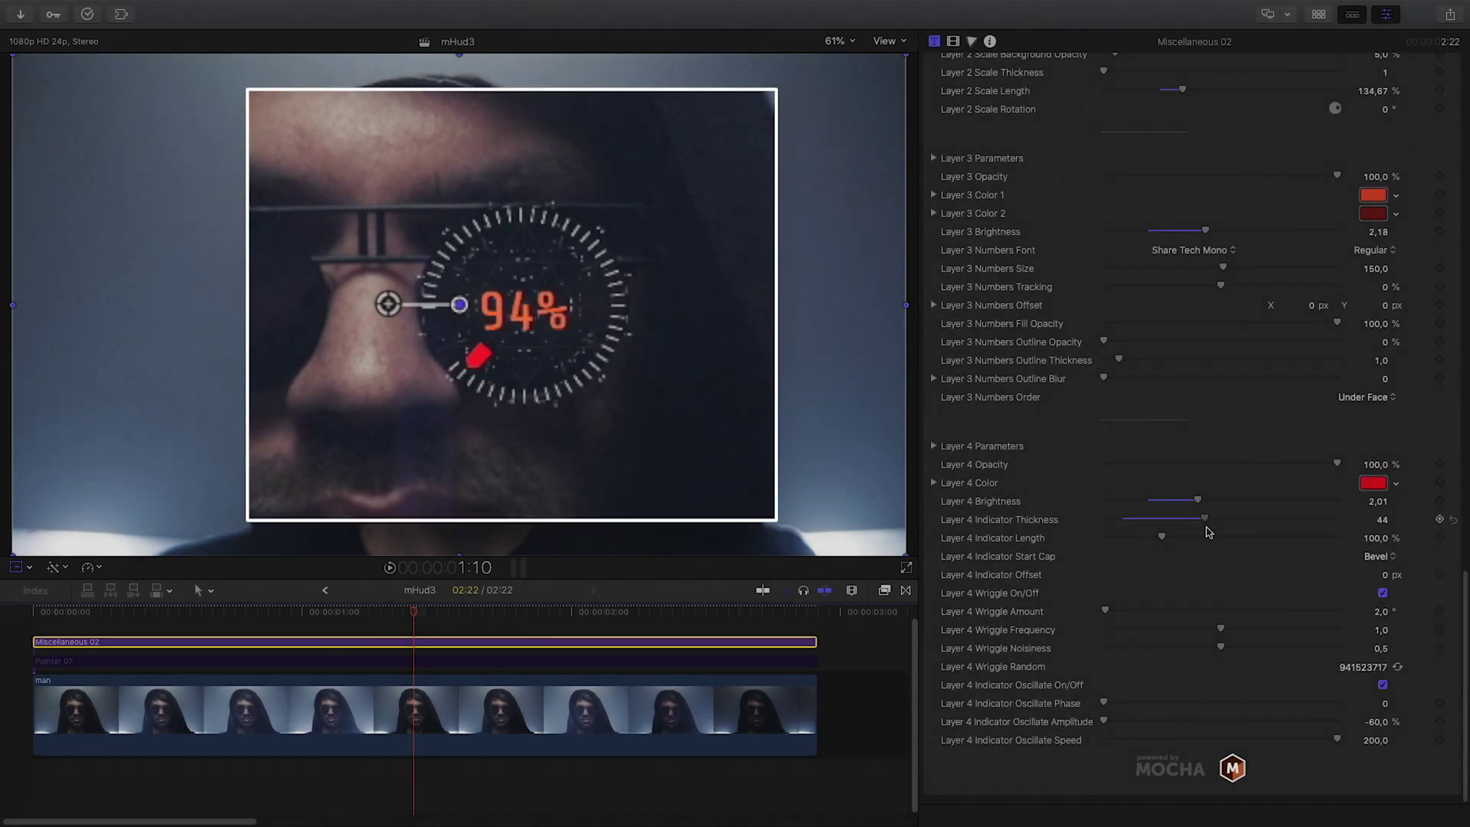
Set Layer 4 Indicator Thickness to 41 and Offset to -4 px, and recolour the indicator orange-red.
drag(1208, 532, 1201, 528)
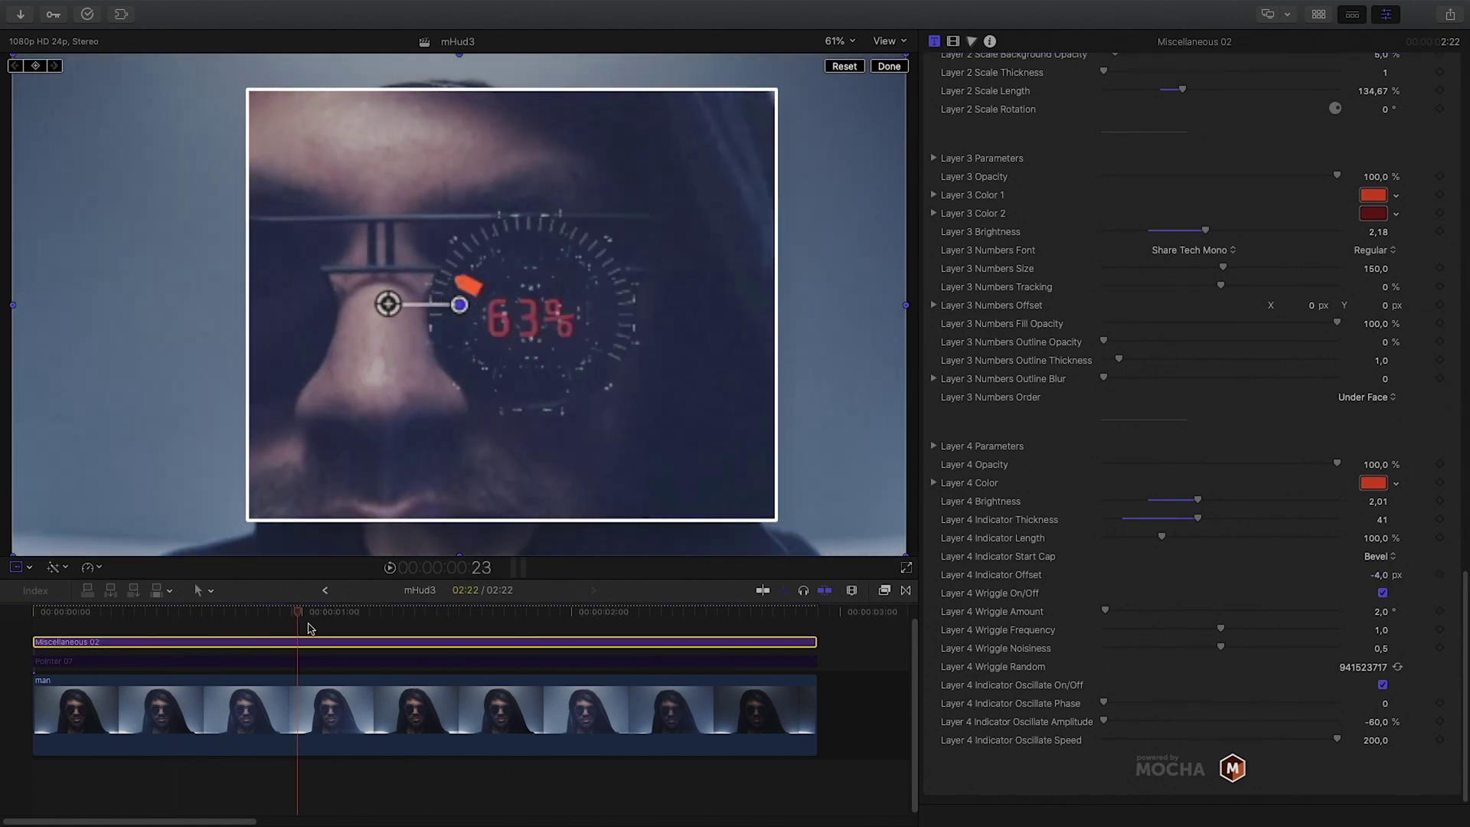
Re-enable the Pointer 07 title and combine both titles and the man clip into a compound clip named mHud3 Glass.
click(356, 661)
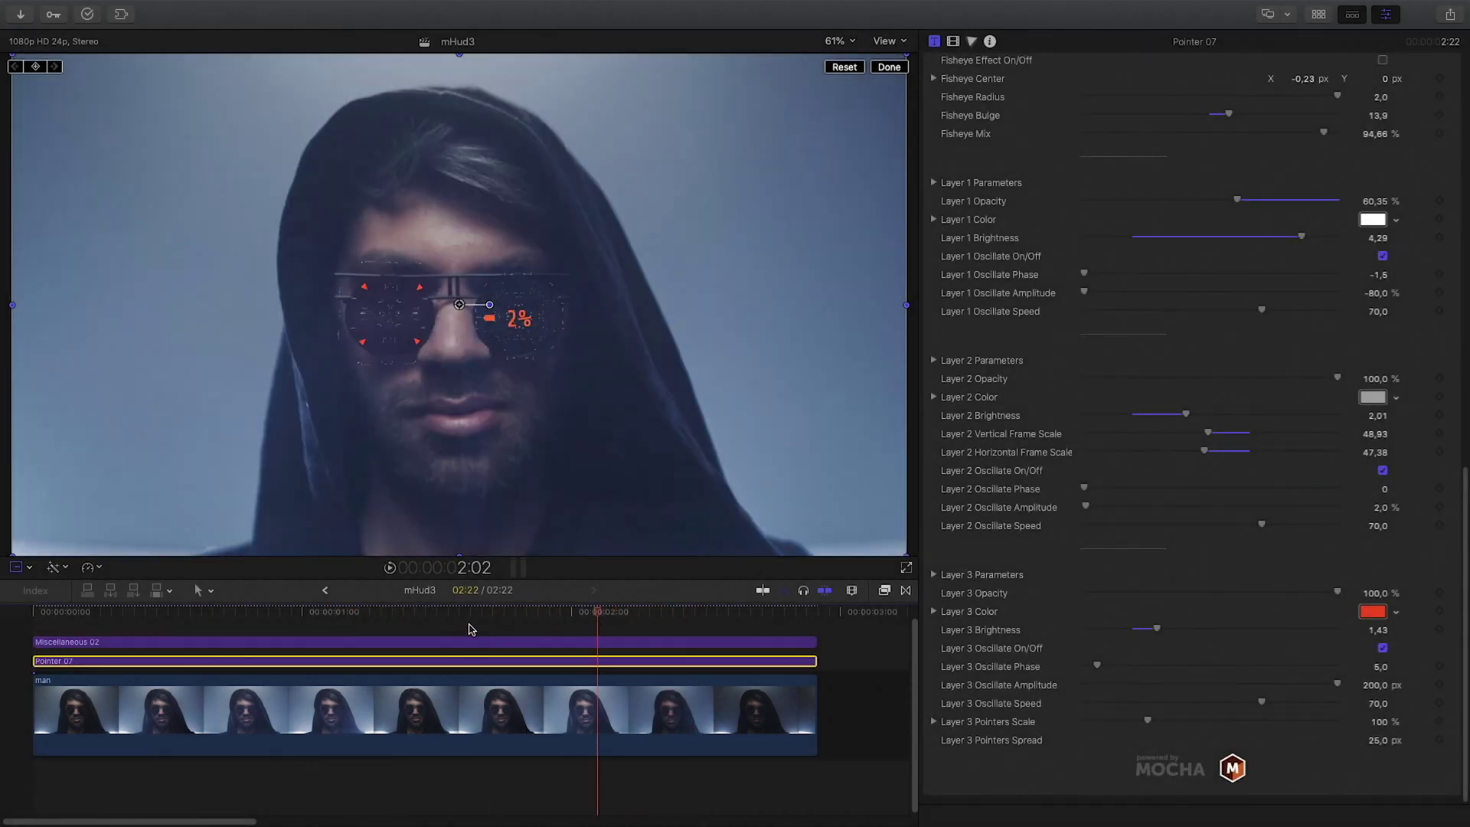
drag(457, 618, 520, 748)
right_click(519, 740)
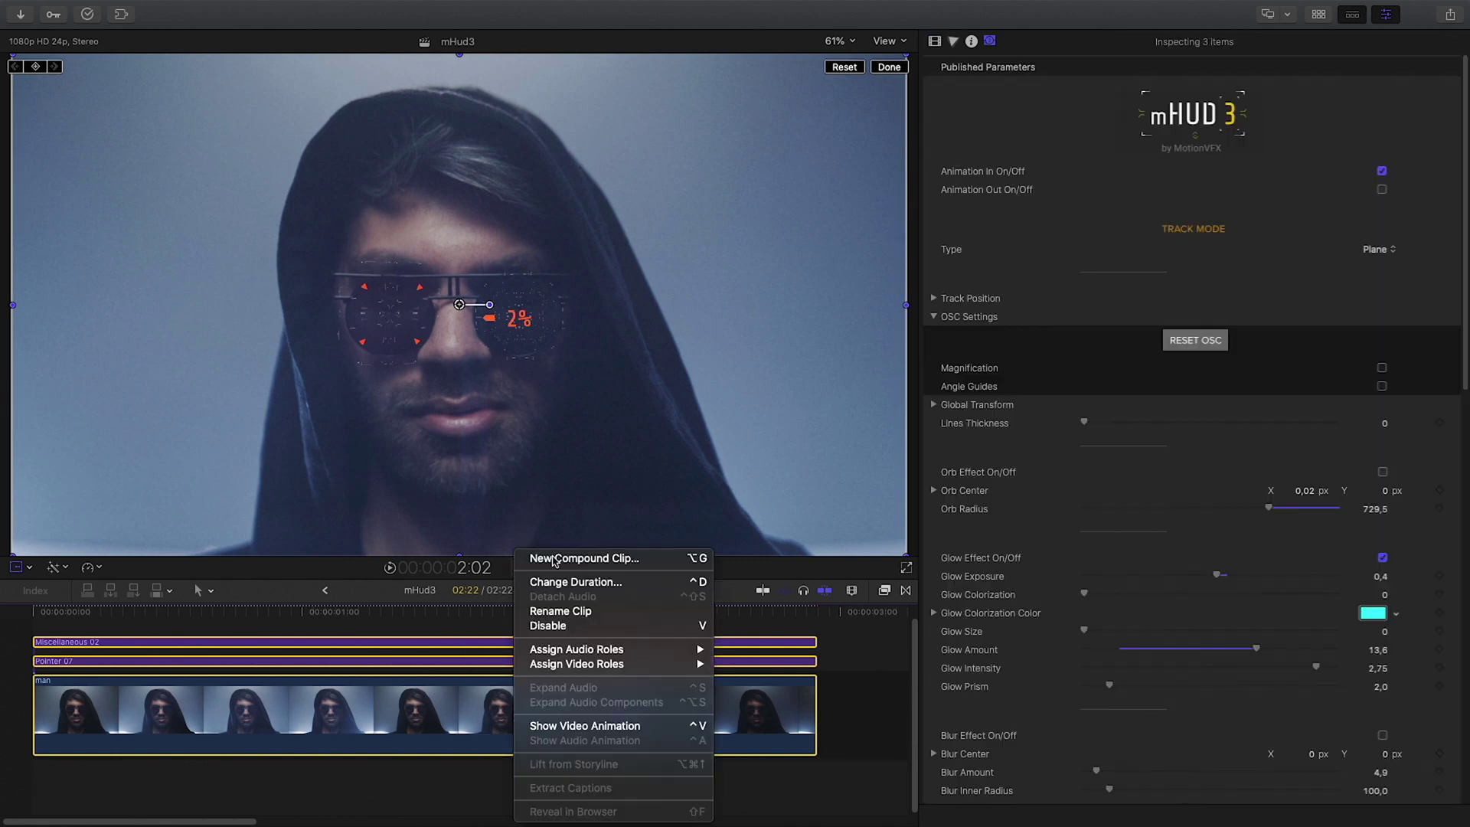
click(553, 560)
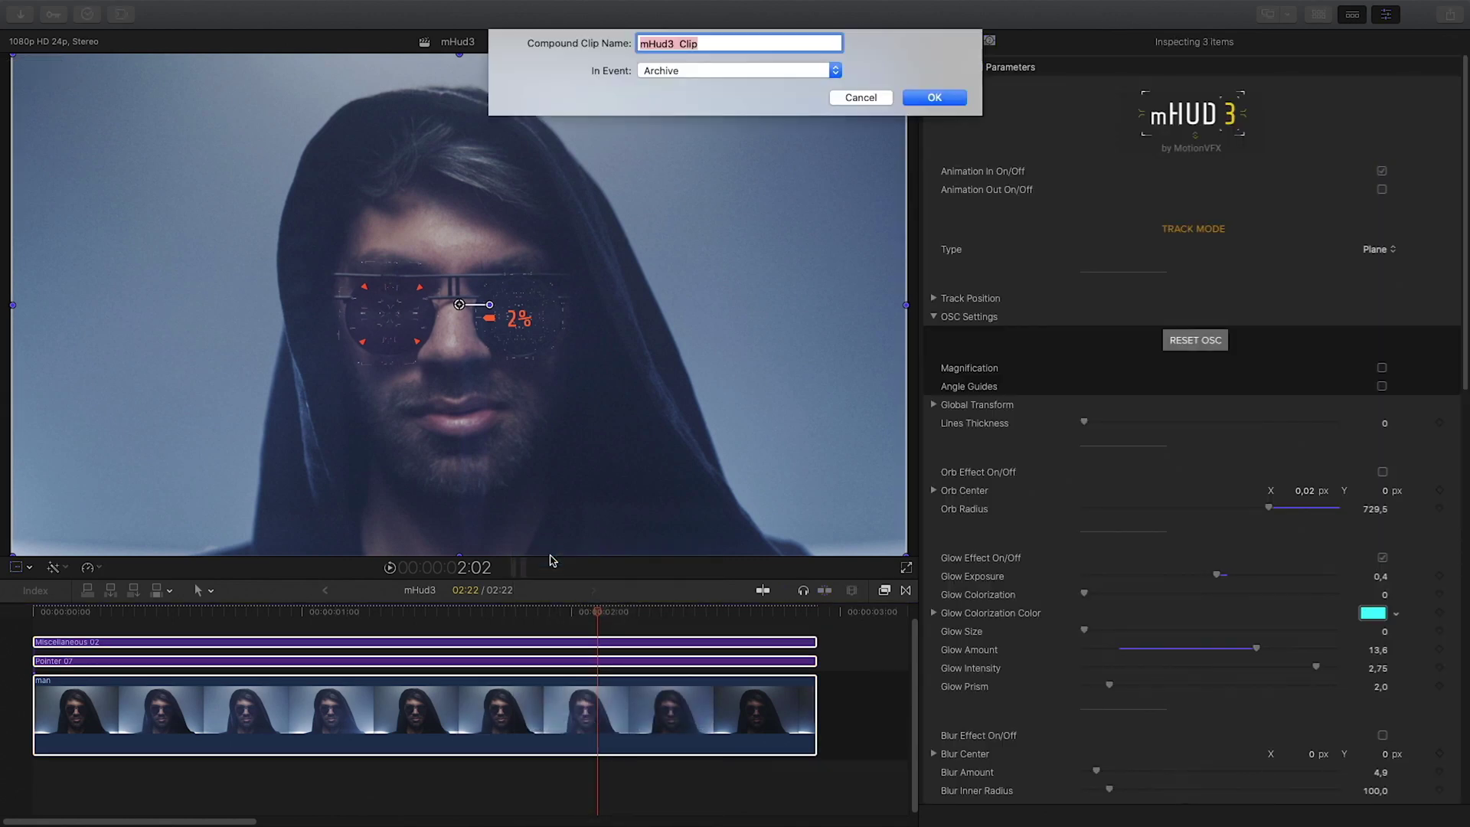
text(mHud3  Glass)
key(Return)
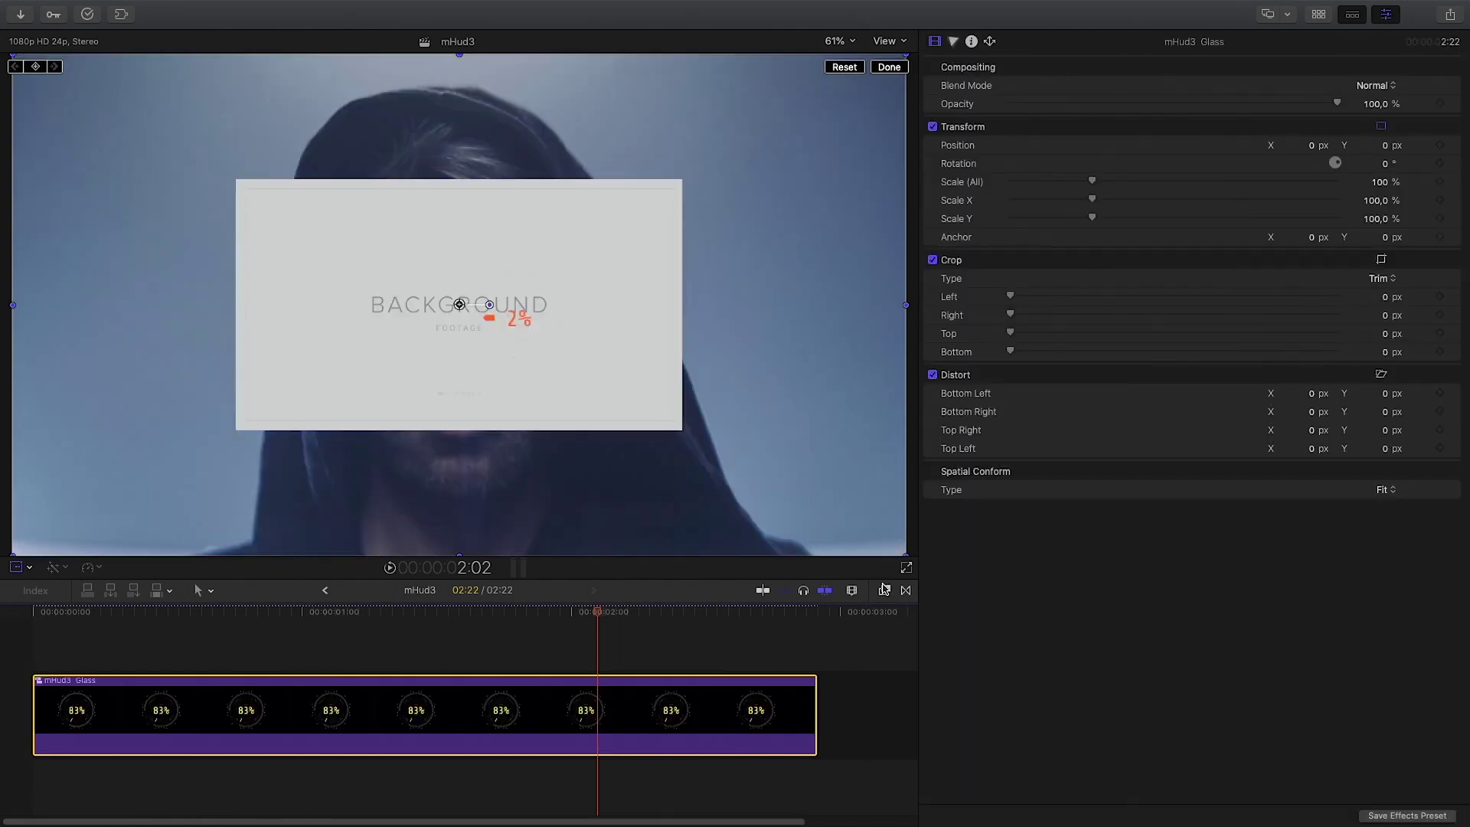
Apply the mFilmLook _Default effect preset to the mHud3 Glass compound clip.
key(super+5)
drag(782, 752, 454, 697)
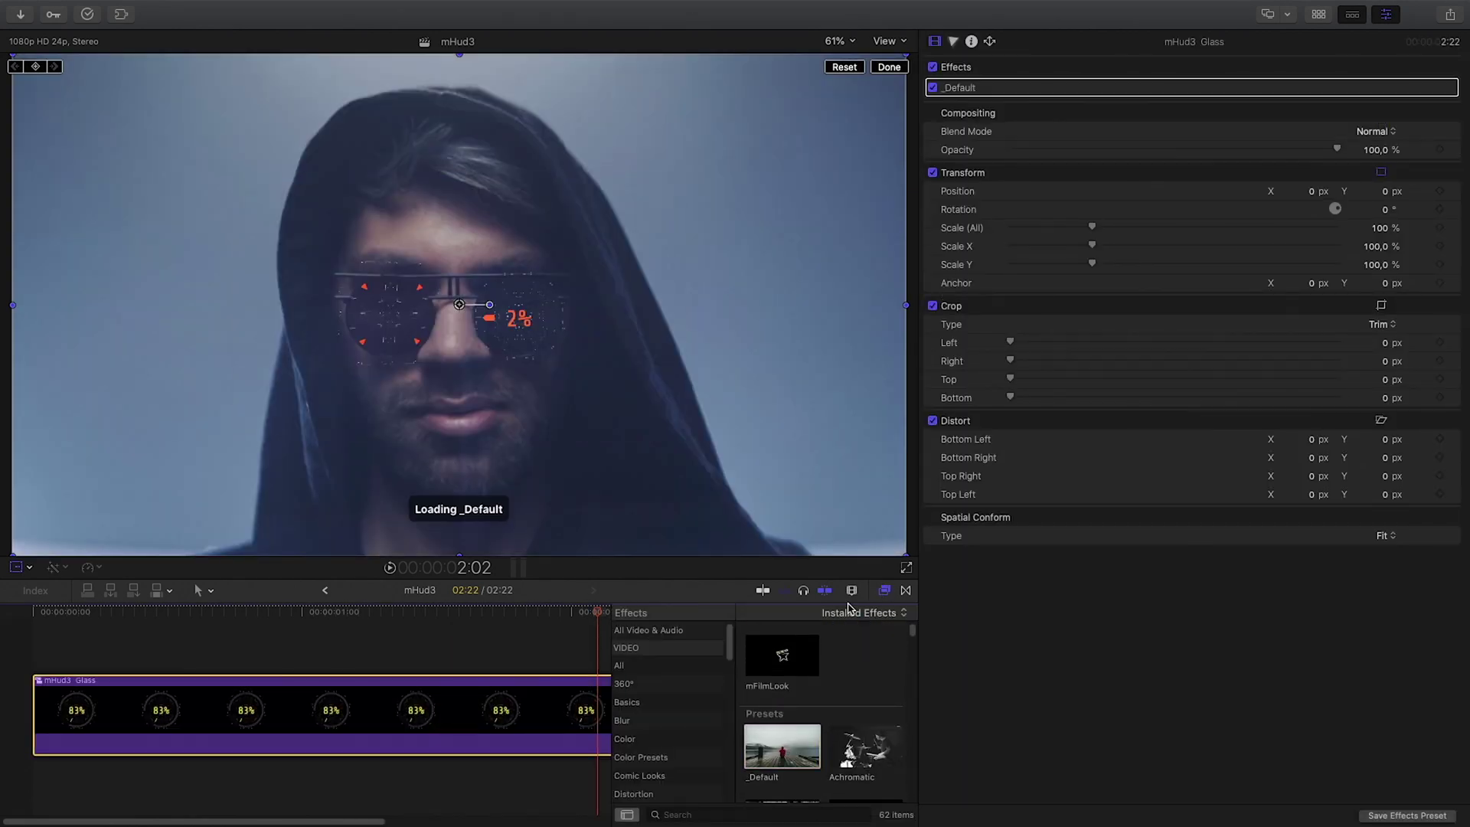
click(884, 590)
Apply the Heatwave LUT preset and enable Basic Adjustments with Color Temp -0.49, Vibrance 0.64 and Saturation 1.03.
scroll(1114, 512, down, 15)
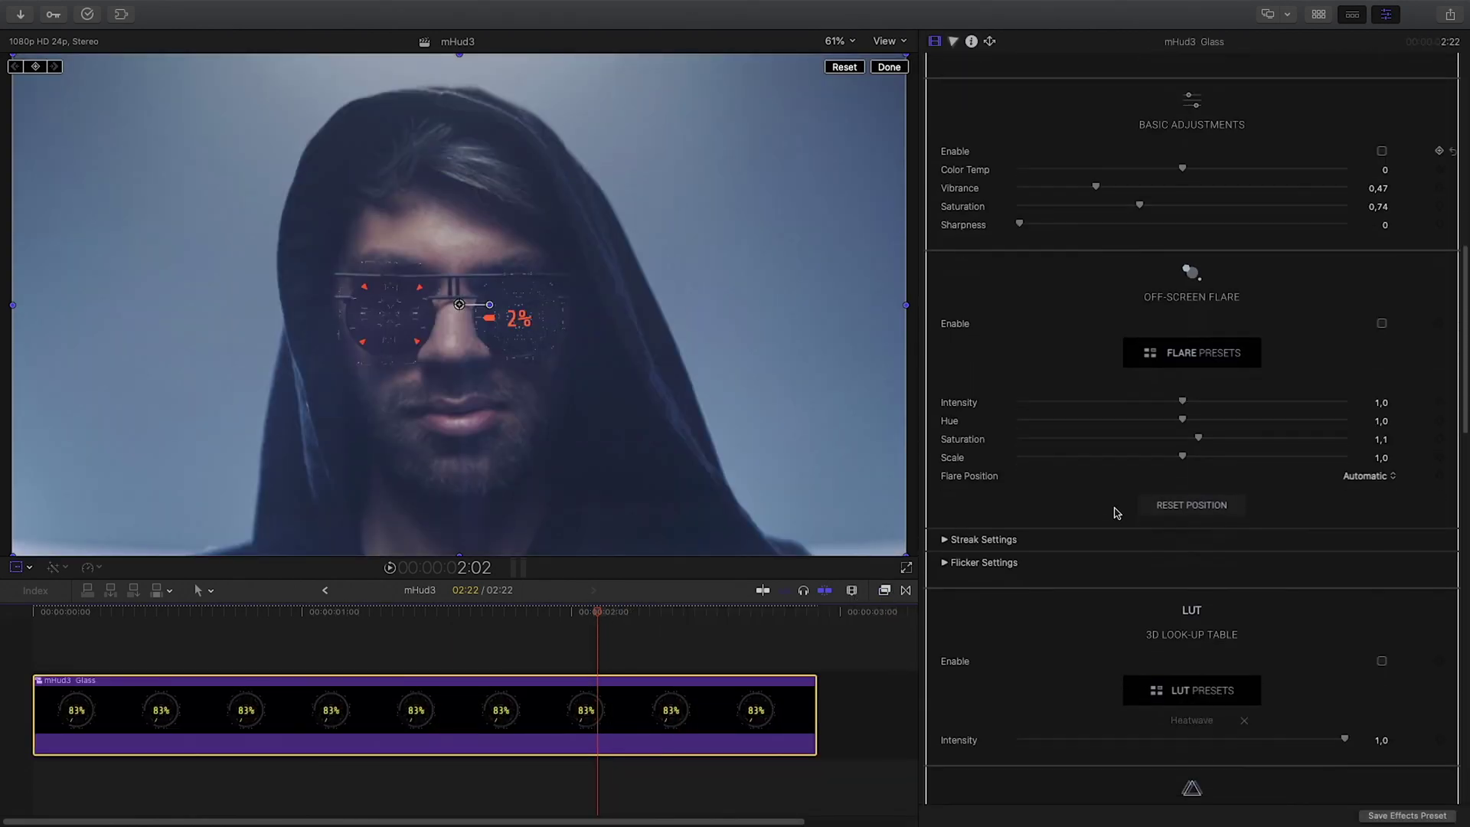
click(1185, 420)
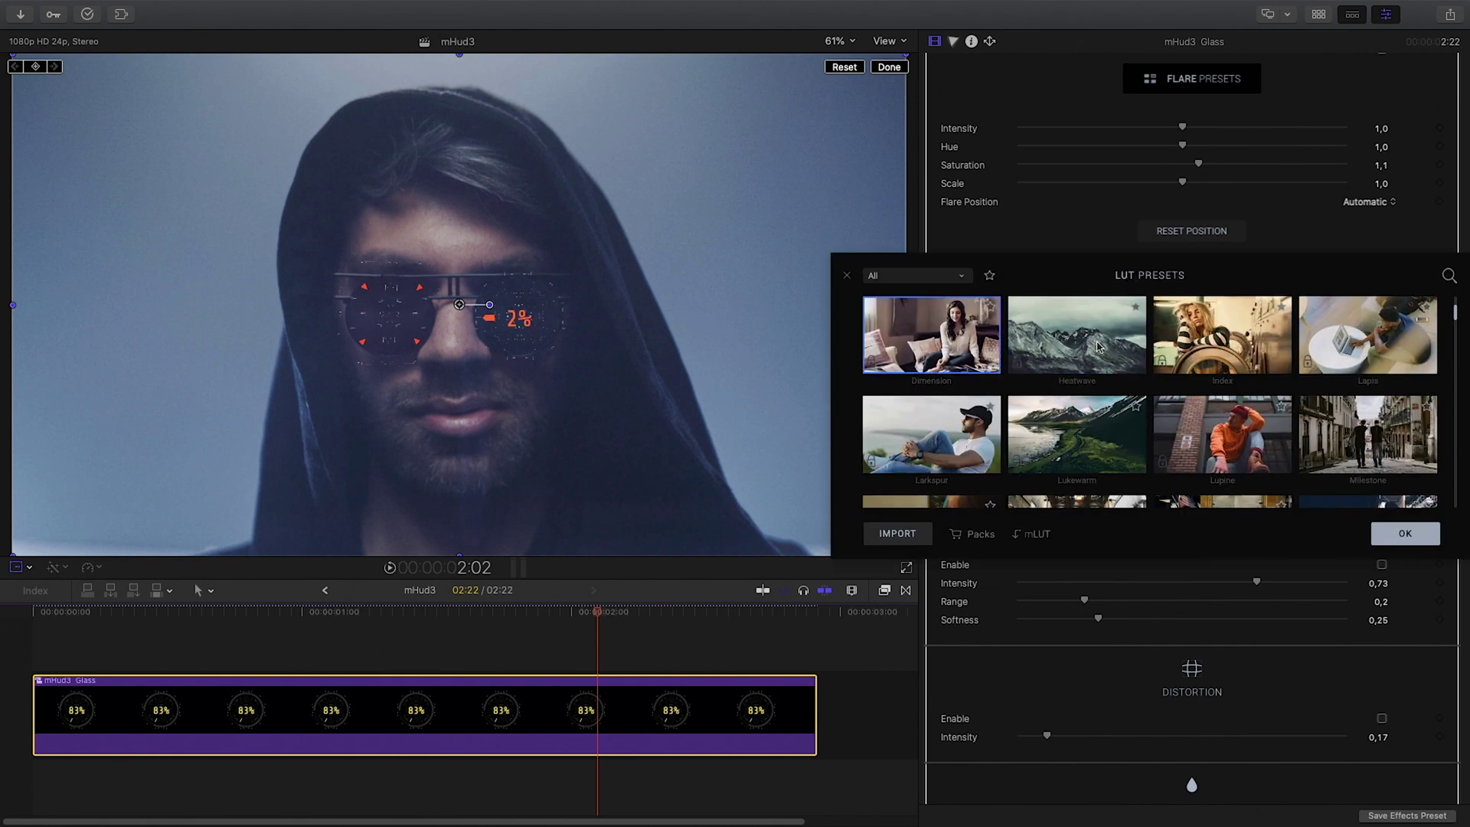
click(1229, 446)
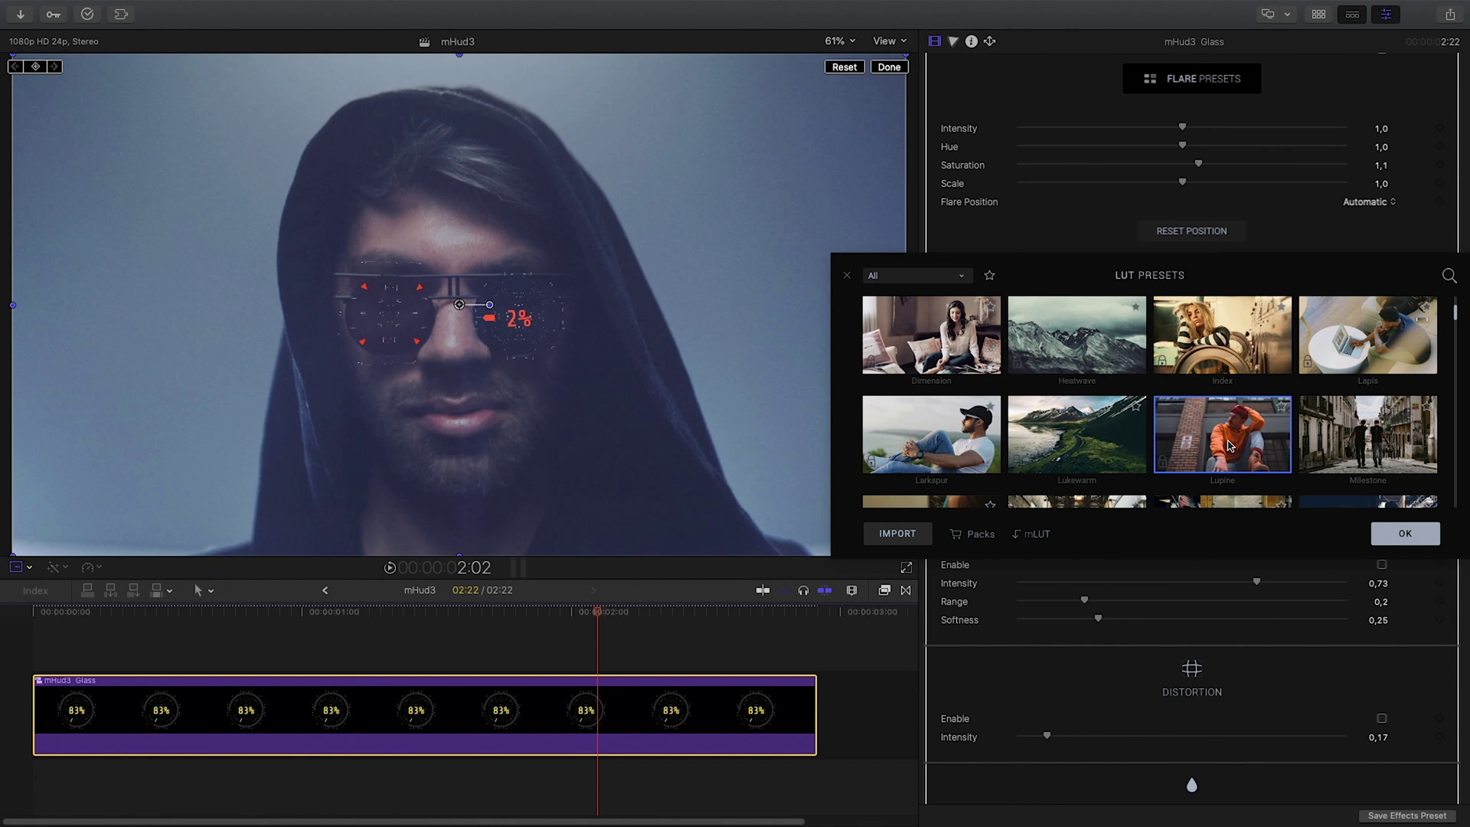
click(1070, 354)
click(1401, 534)
scroll(1194, 459, up, 10)
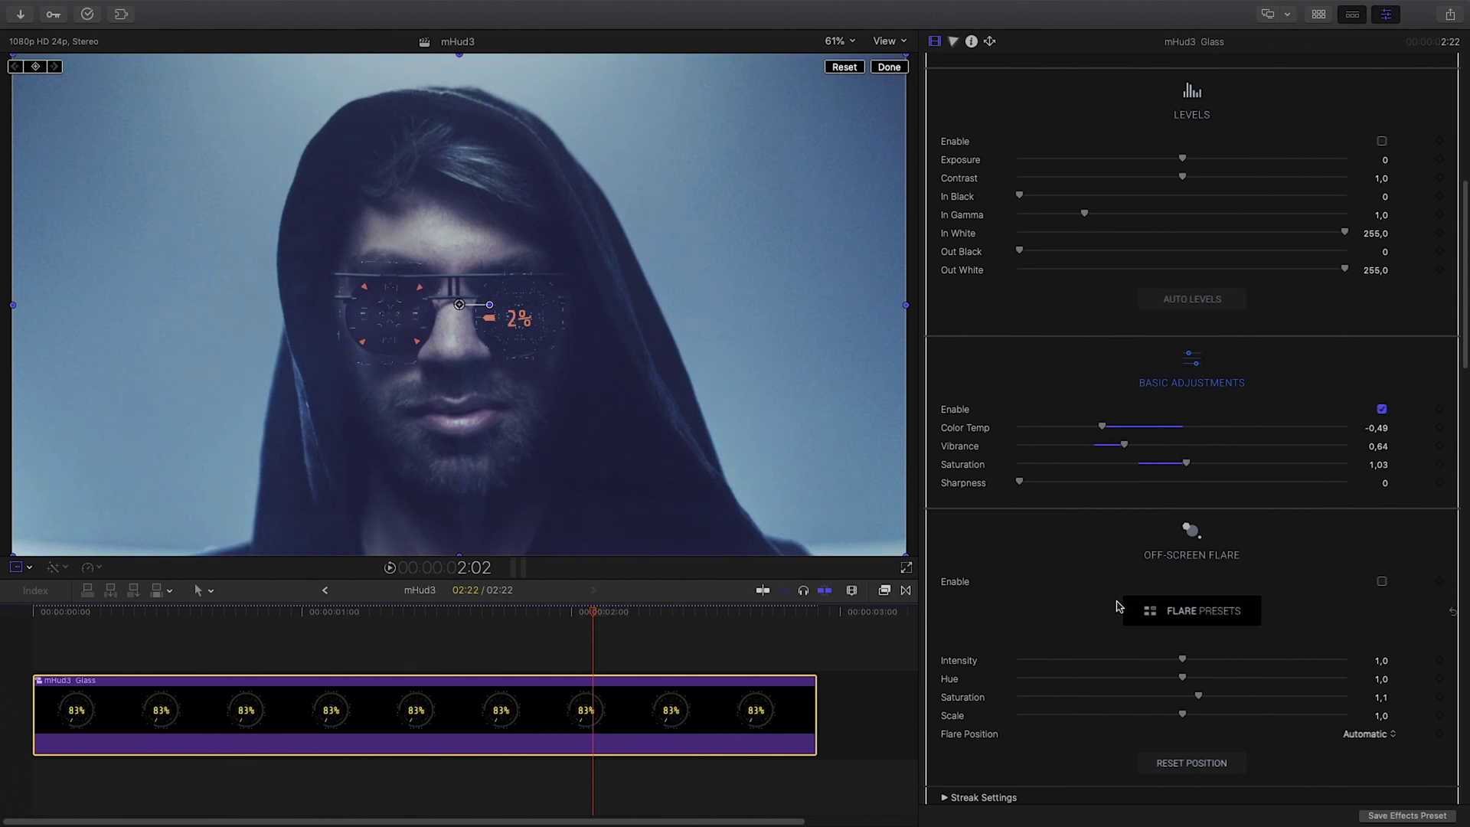
Add the Cosmic Radiation off-screen flare to the compound clip.
scroll(1118, 606, down, 3)
click(1205, 505)
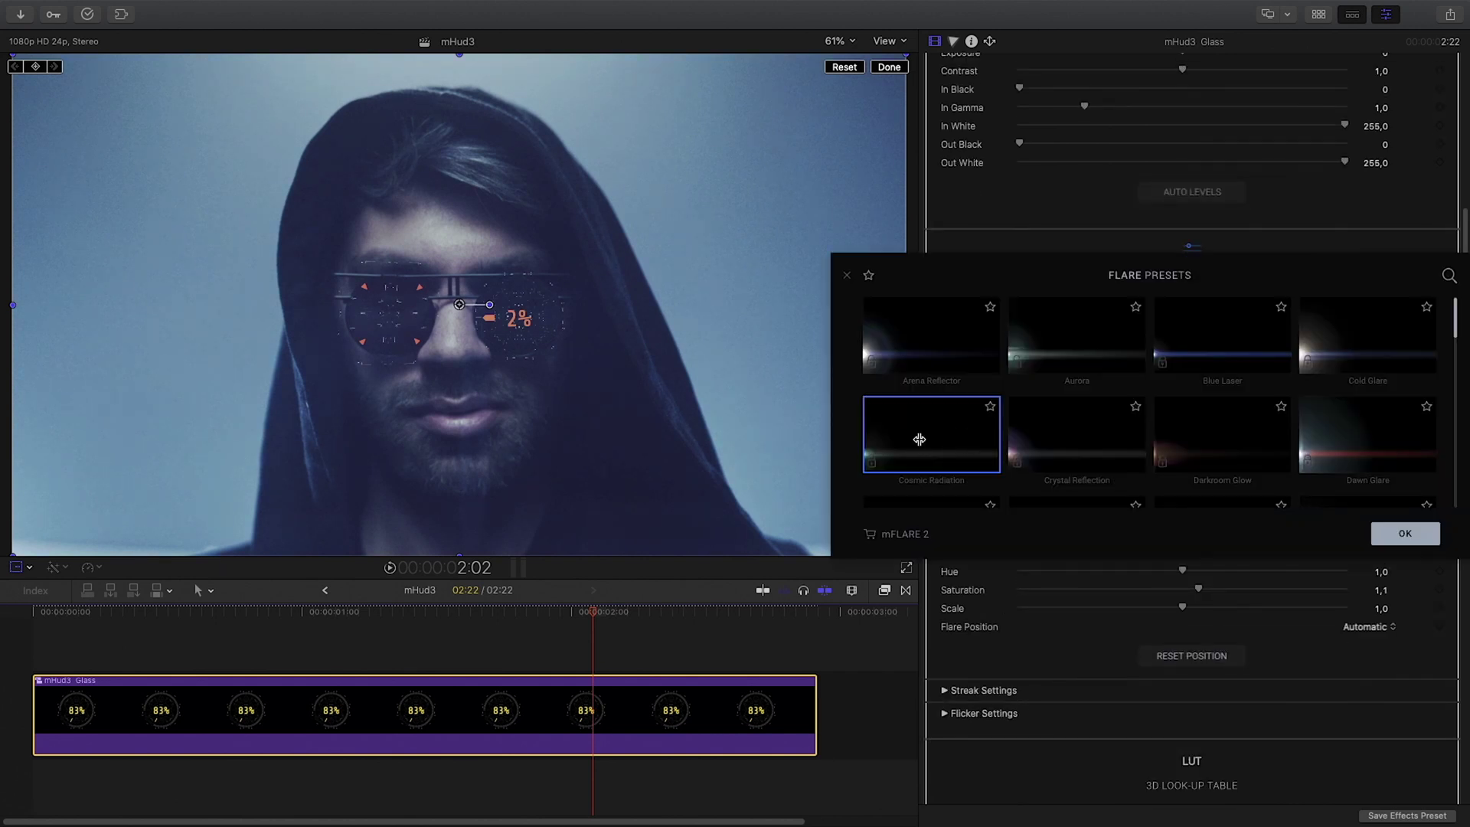
click(918, 439)
click(1405, 534)
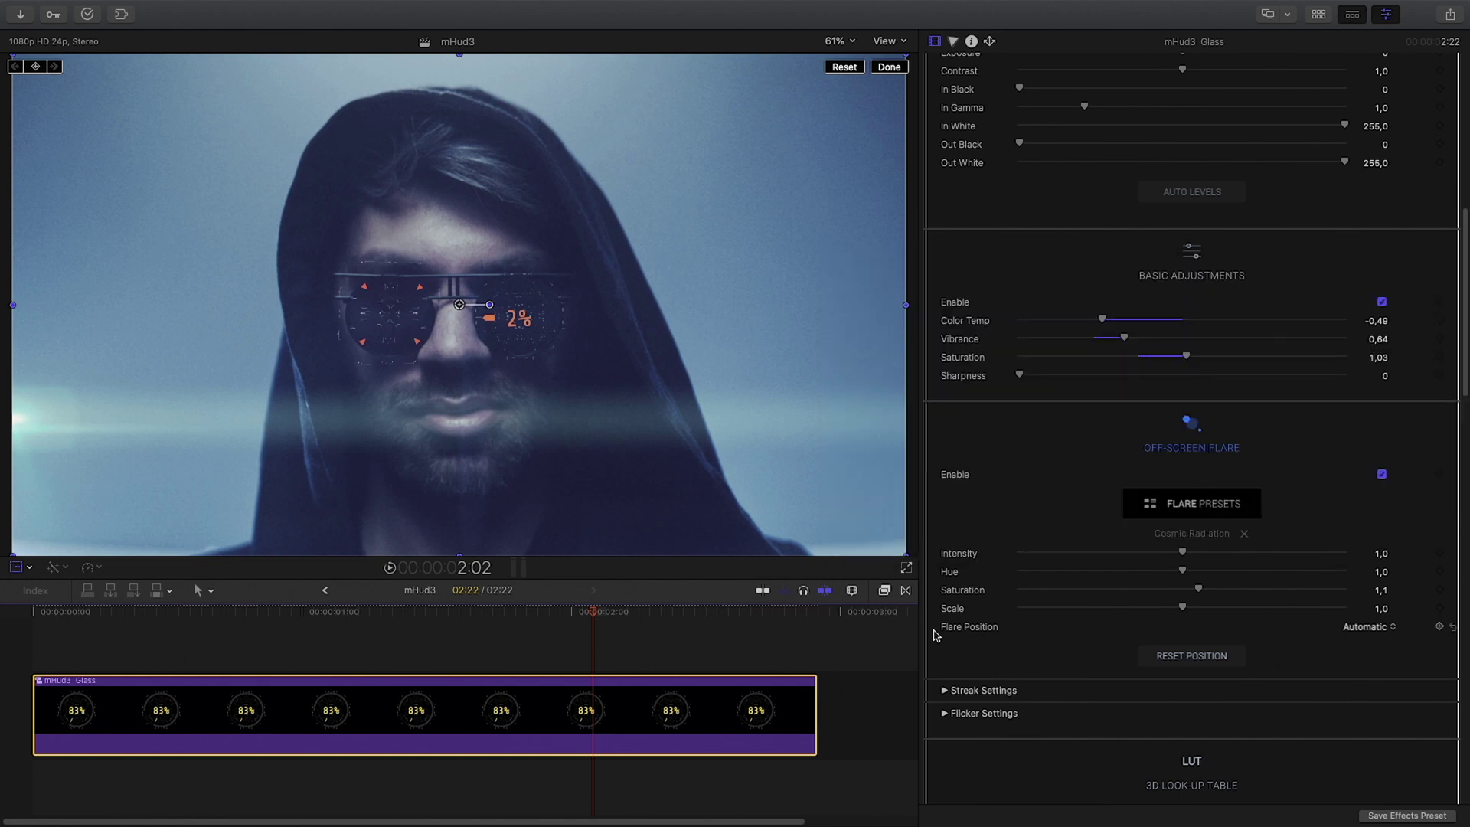
Show the effect's on-screen controls, lower the flare source along the image's left edge and preview the rest of the clip.
click(17, 567)
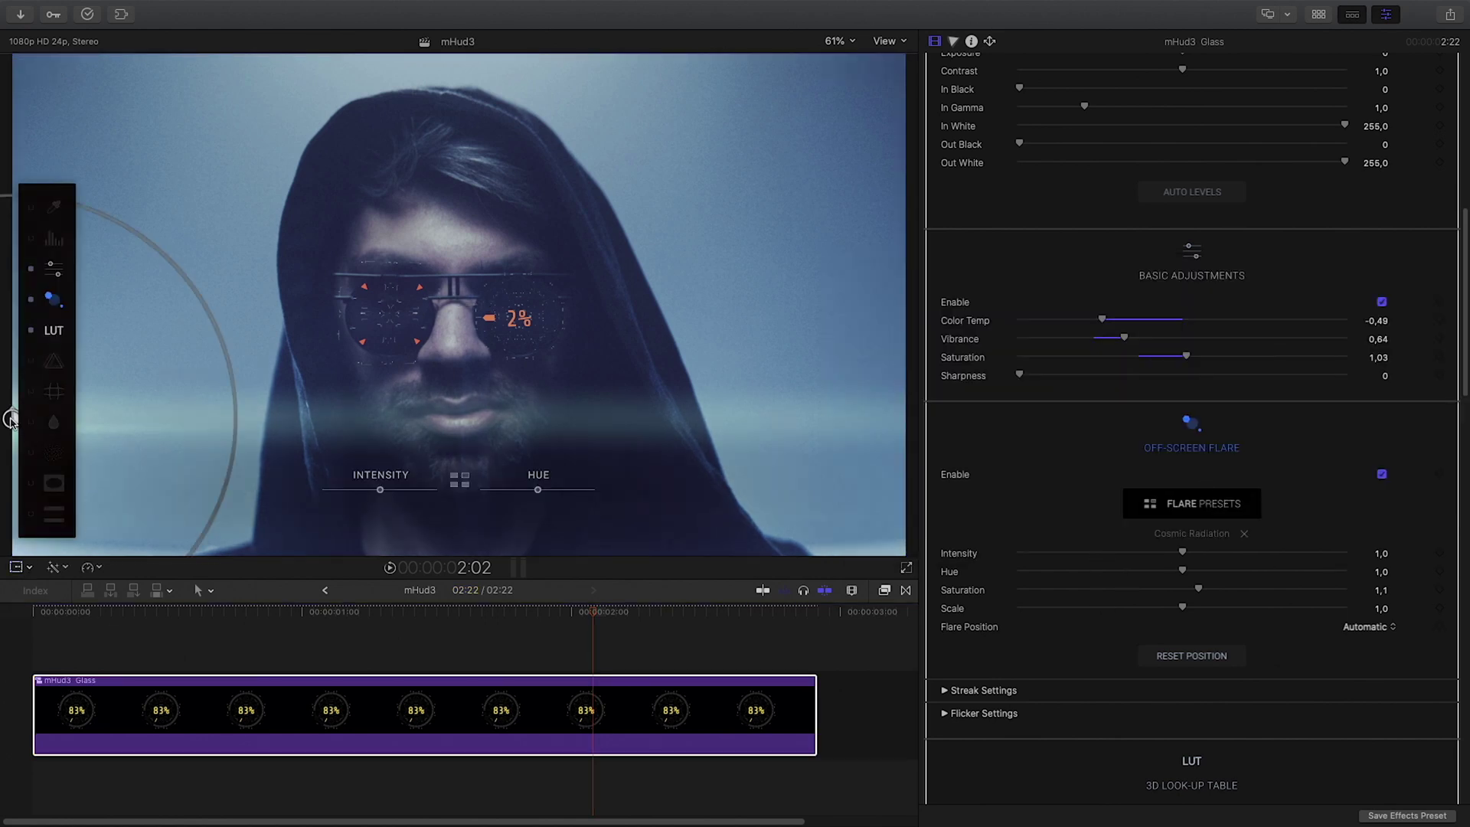
drag(11, 419, 11, 509)
drag(591, 612, 797, 668)
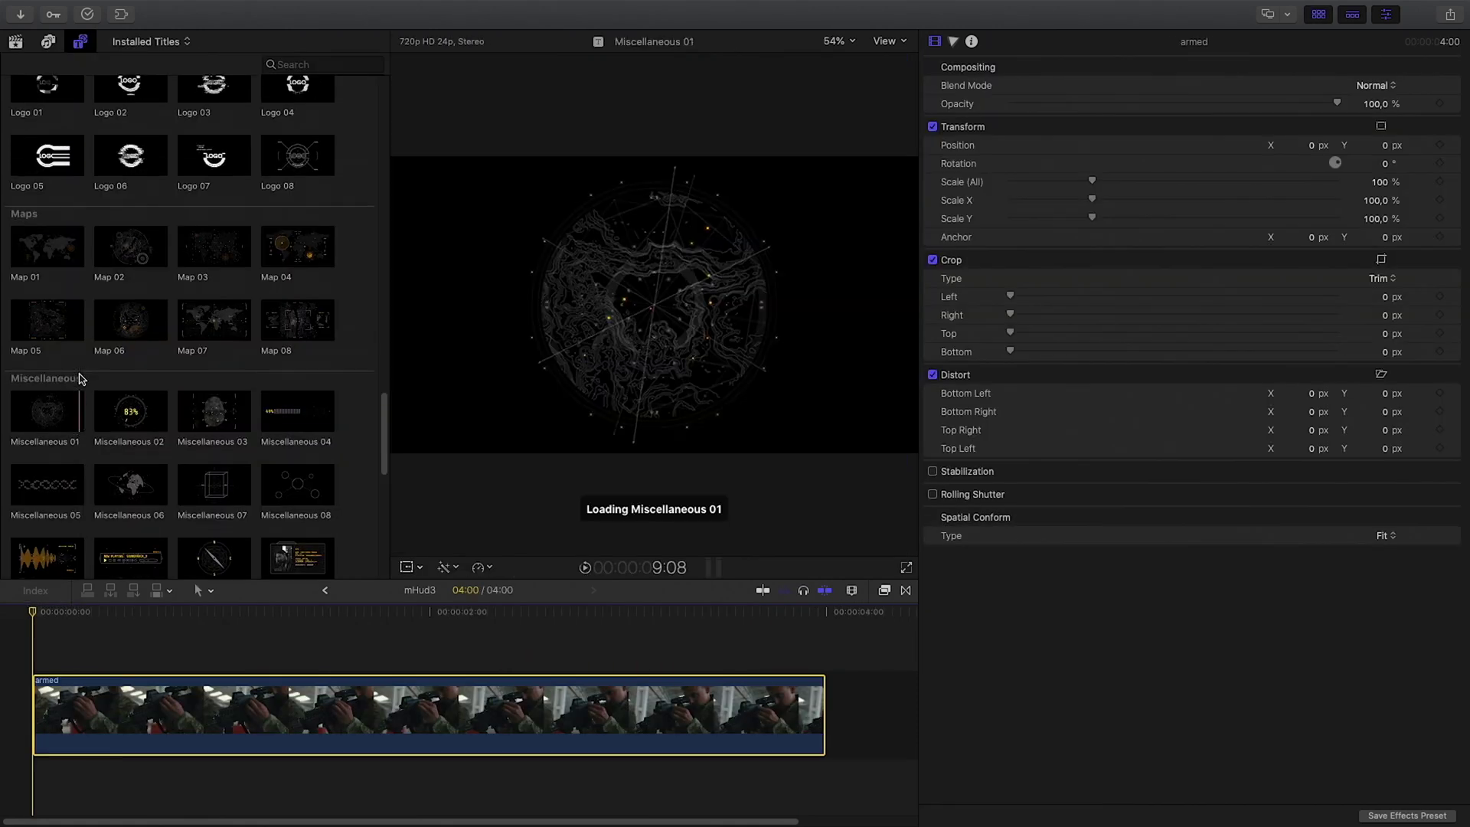
Add the Caption 08 title above the armed clip and trim it to the clip's 4:00 length.
scroll(82, 378, up, 10)
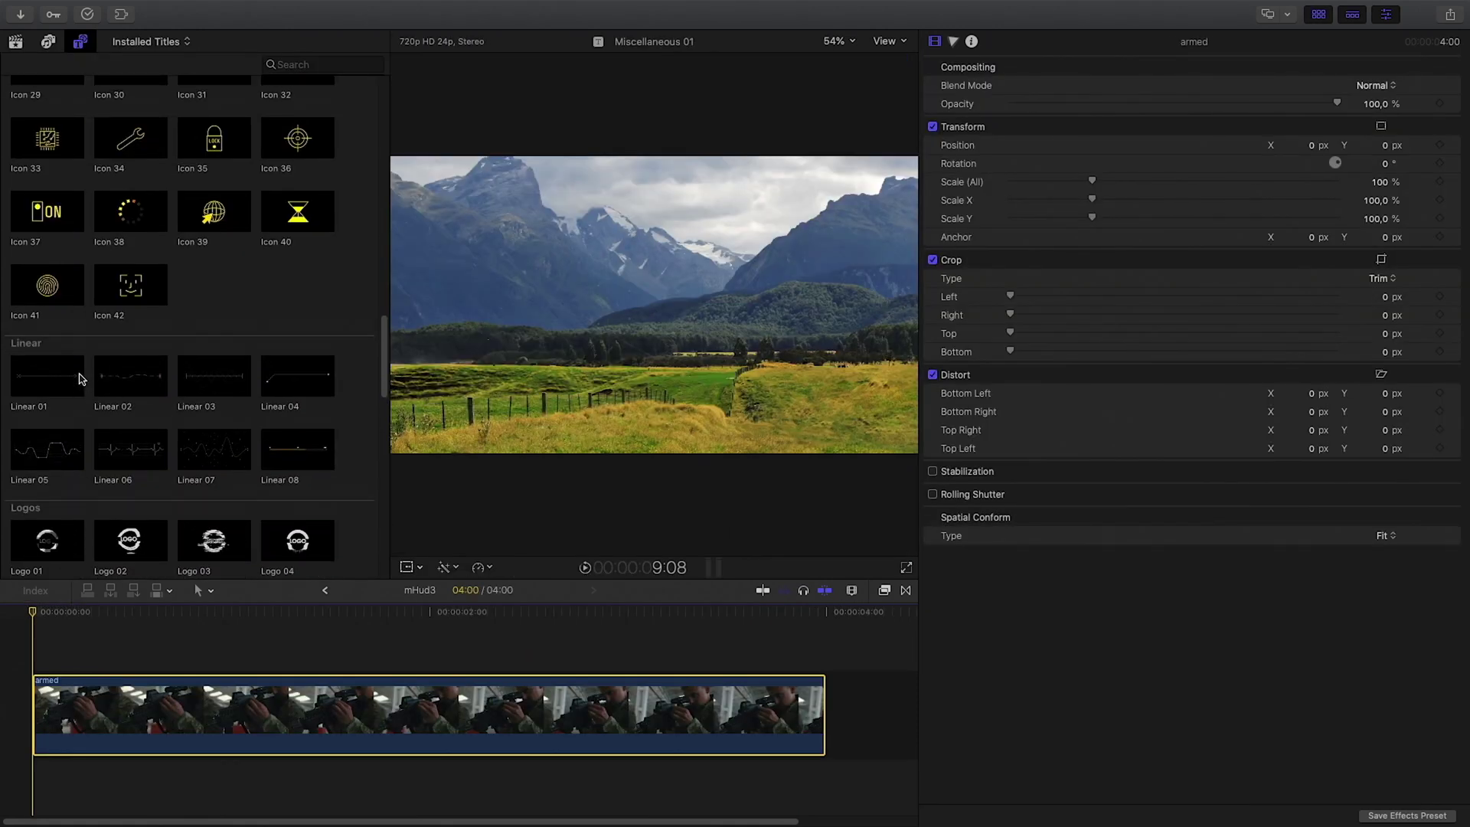
scroll(82, 377, up, 8)
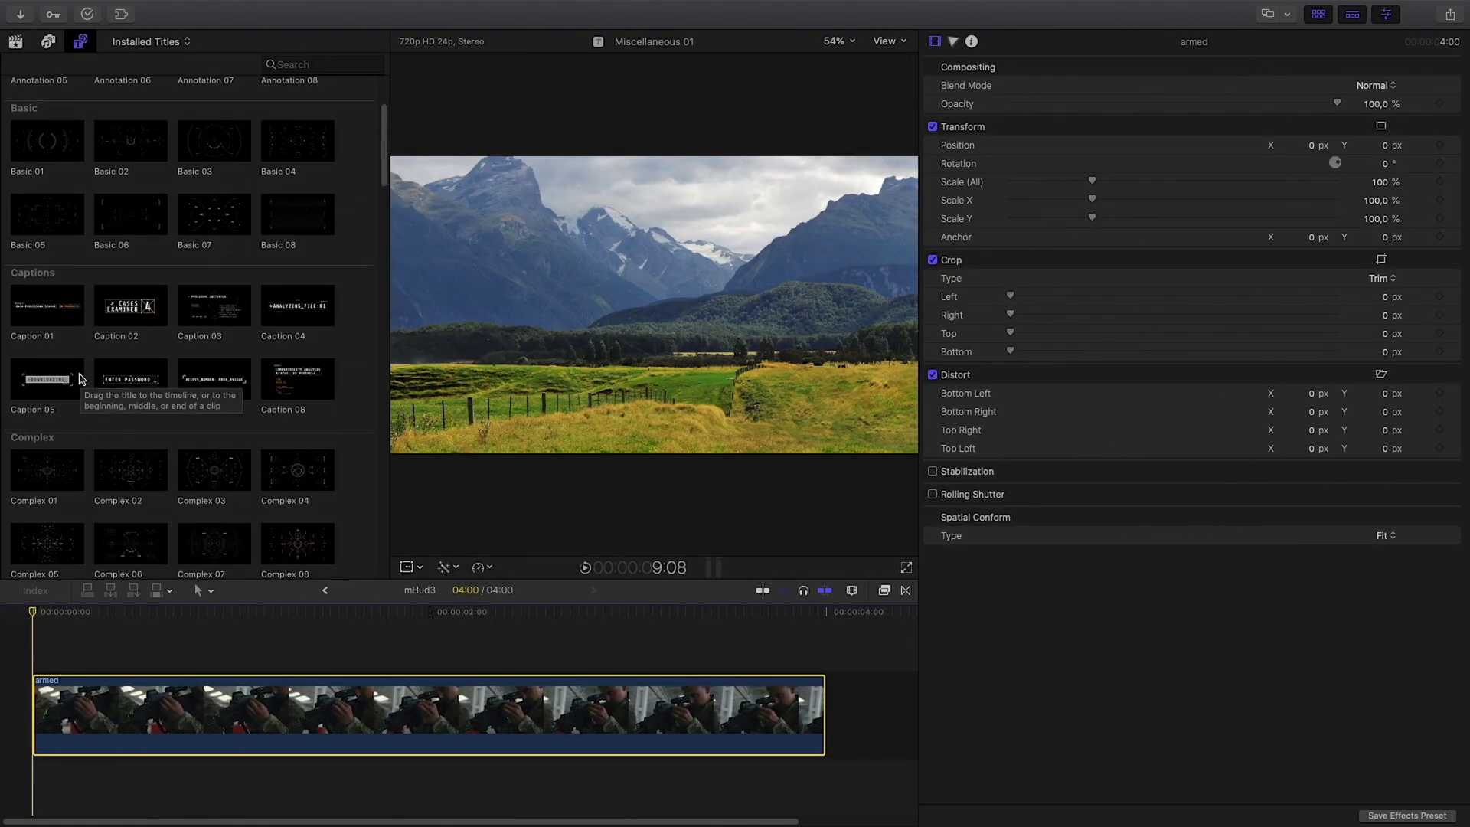
drag(305, 436, 26, 649)
key(shift+z)
drag(824, 660, 349, 660)
click(205, 613)
key(shift+z)
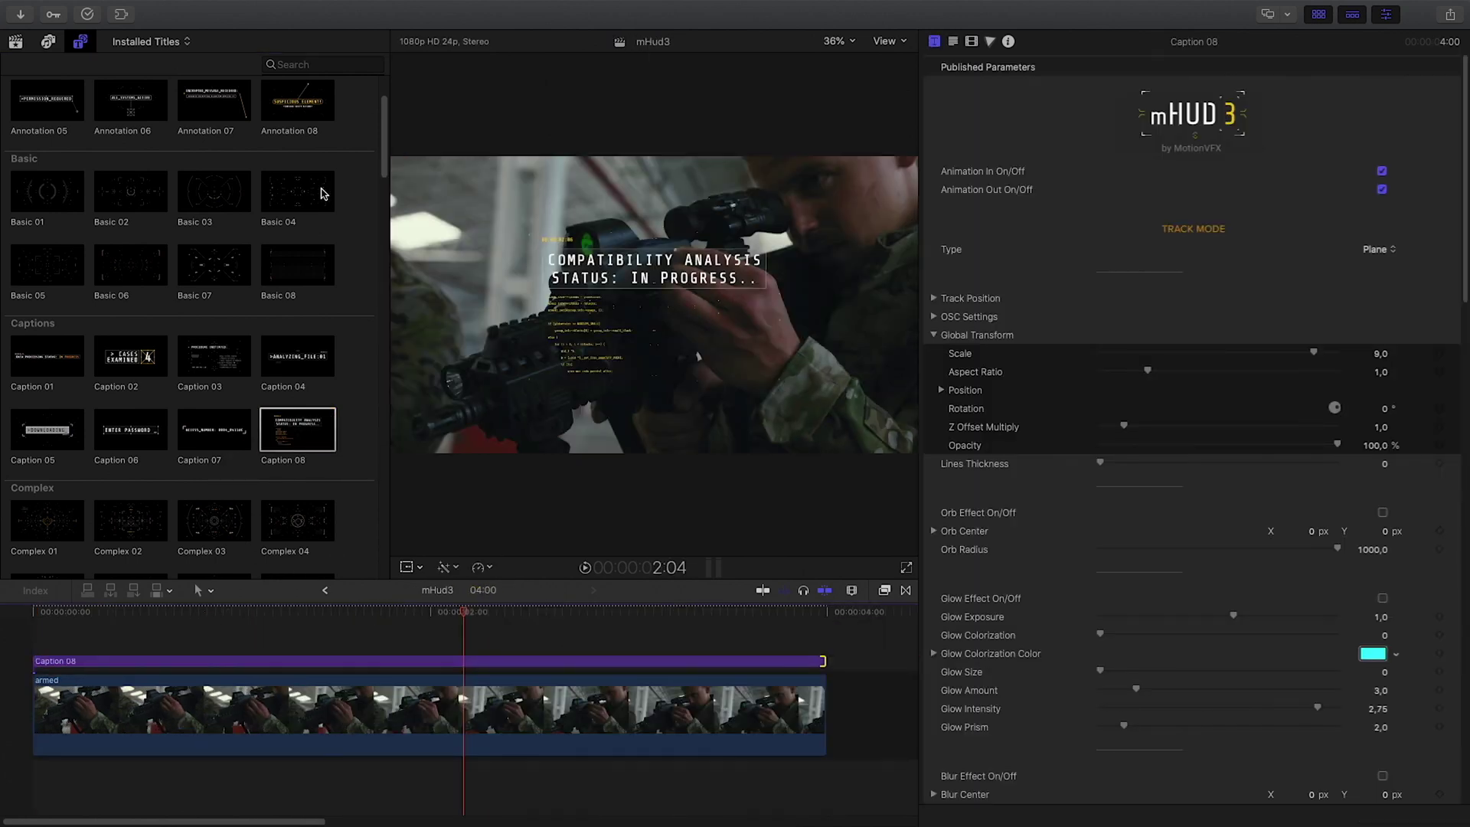
Hide the browser to enlarge the viewer and set the Caption 08 track mode type to 2D.
key(ctrl+super+1)
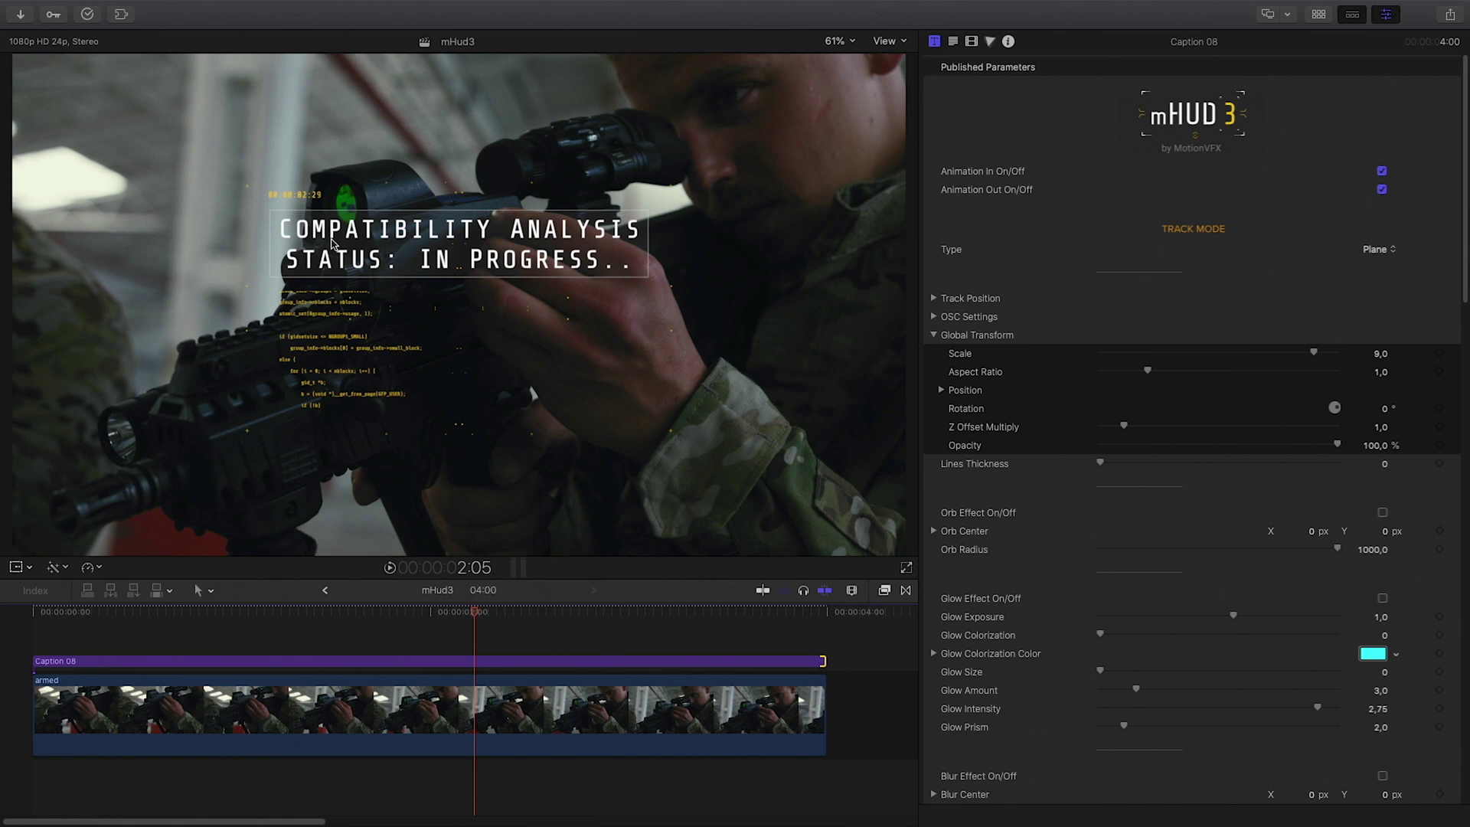
click(442, 663)
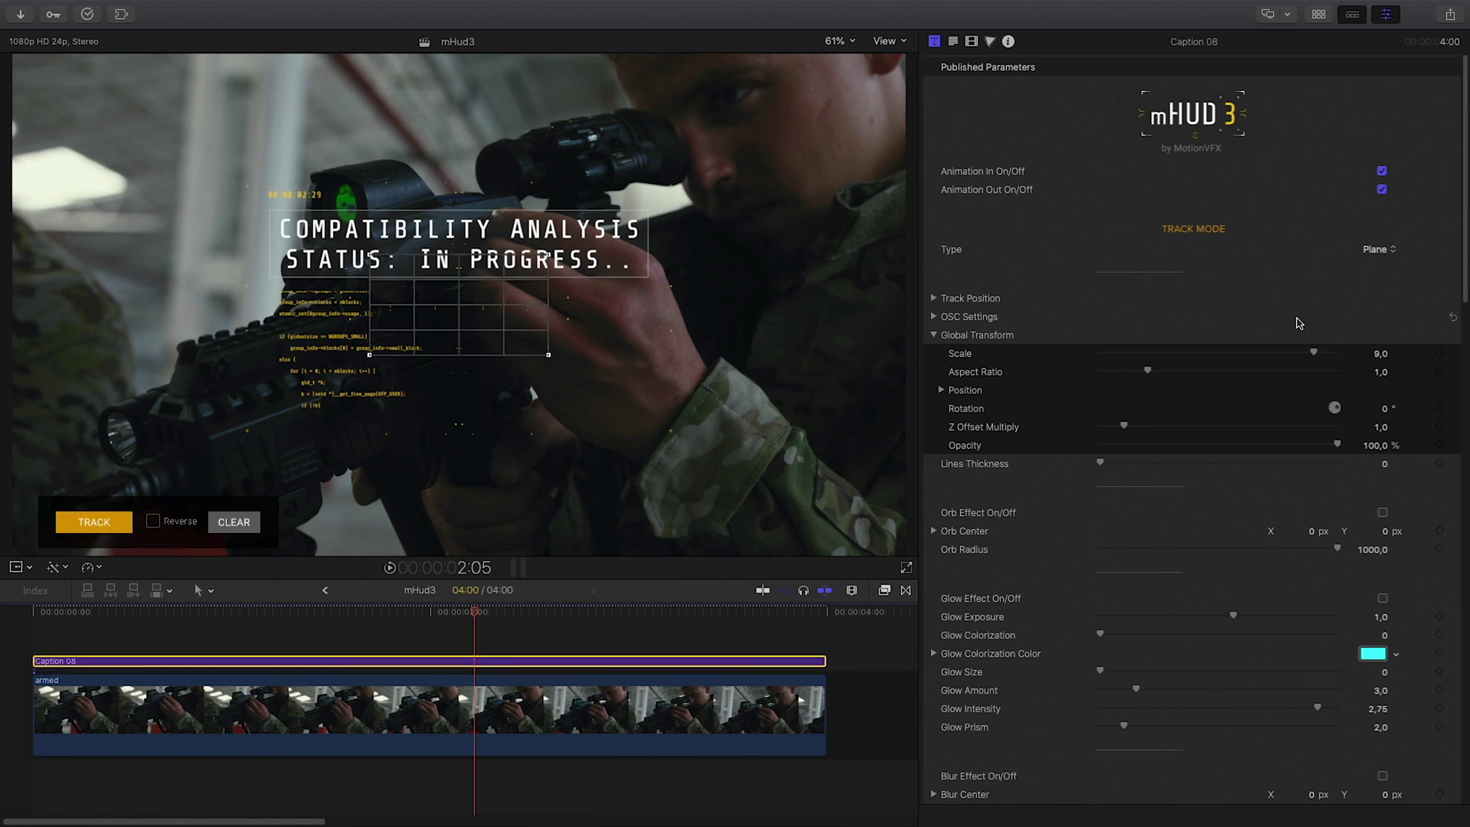
click(1379, 249)
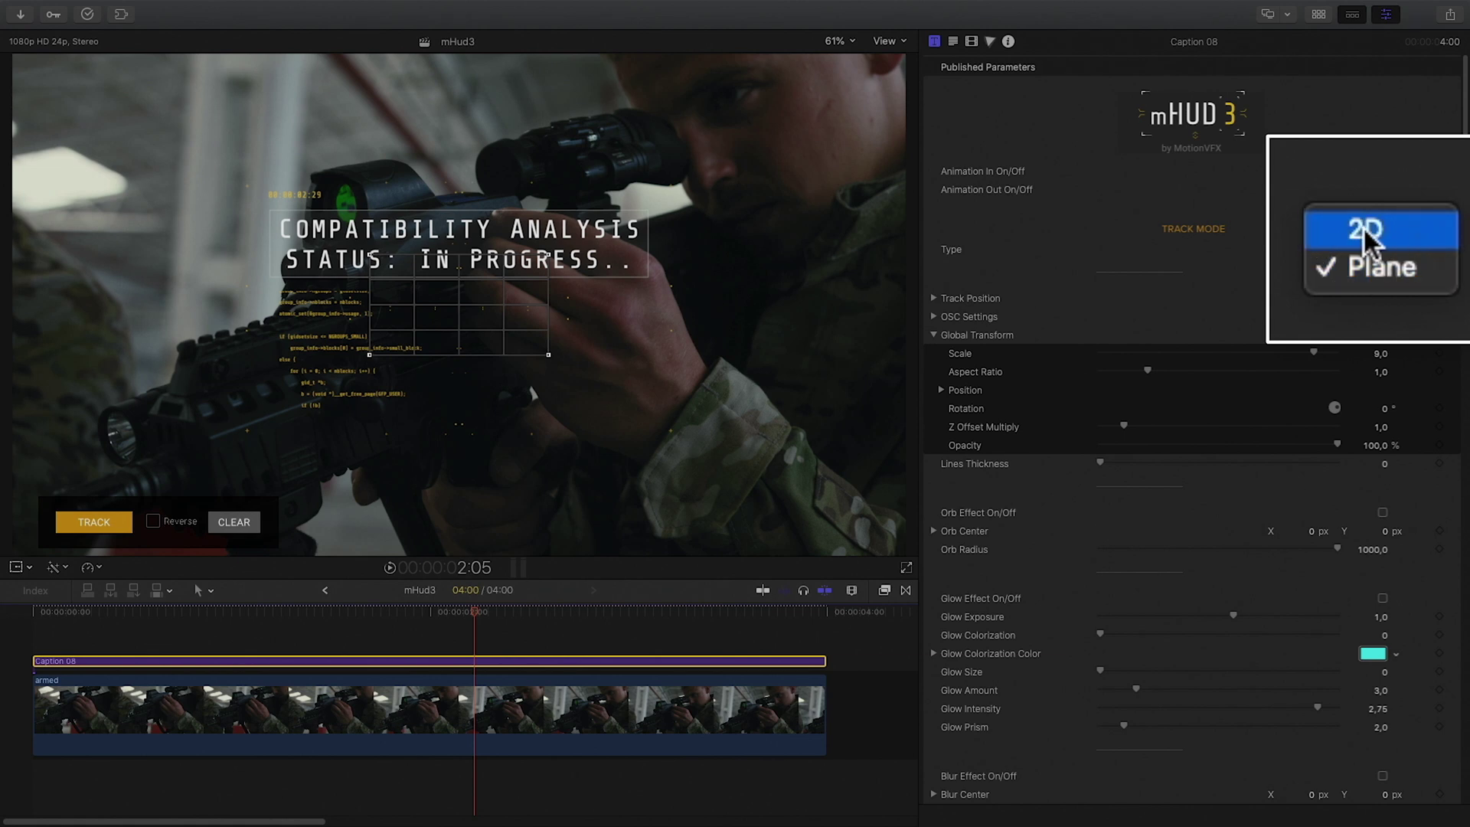
click(1369, 237)
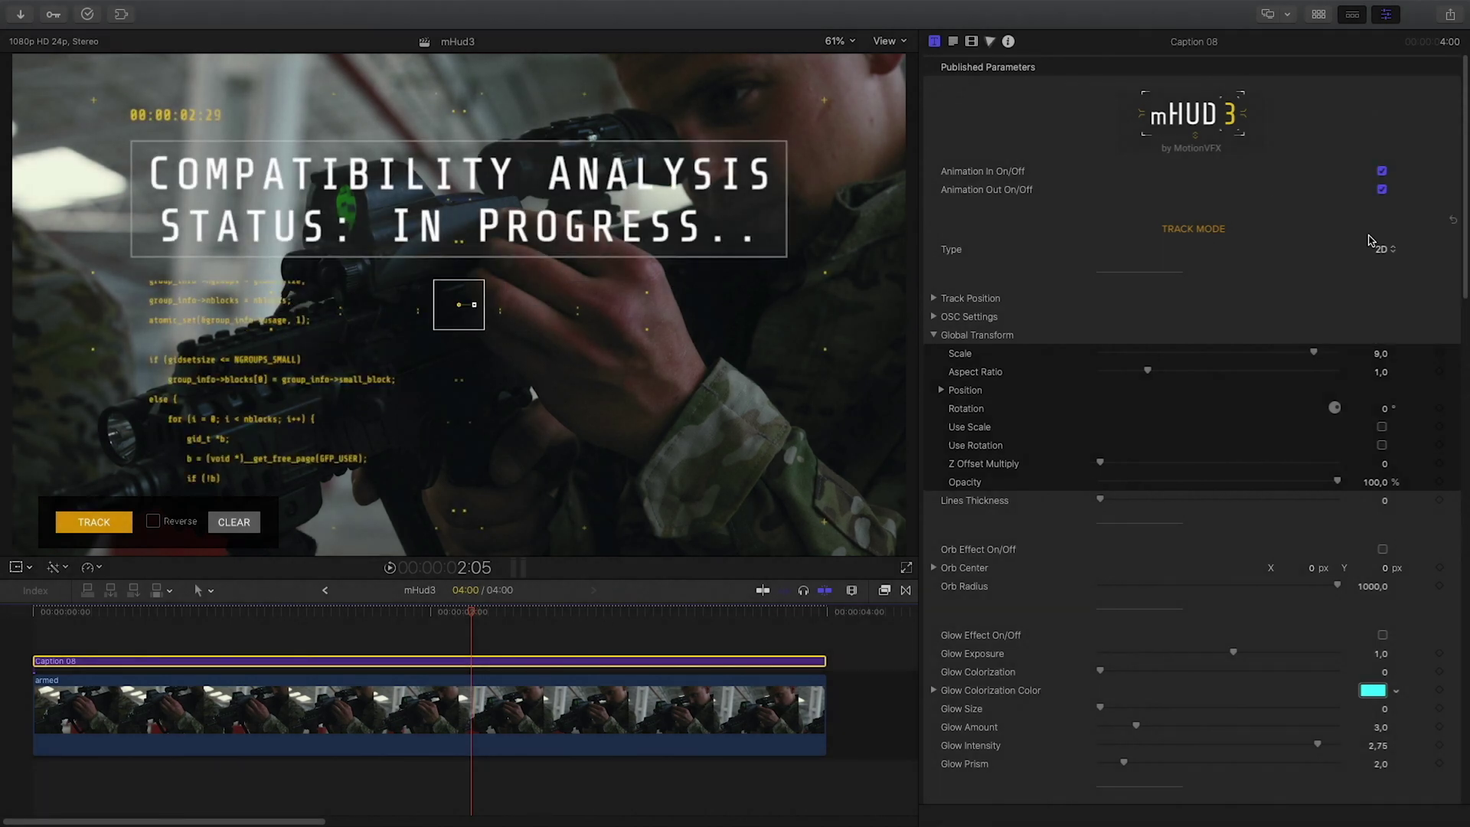
Turn on tracker Magnification in the OSC settings and place the 2D tracker on the rifle's rear scope.
drag(459, 305, 503, 304)
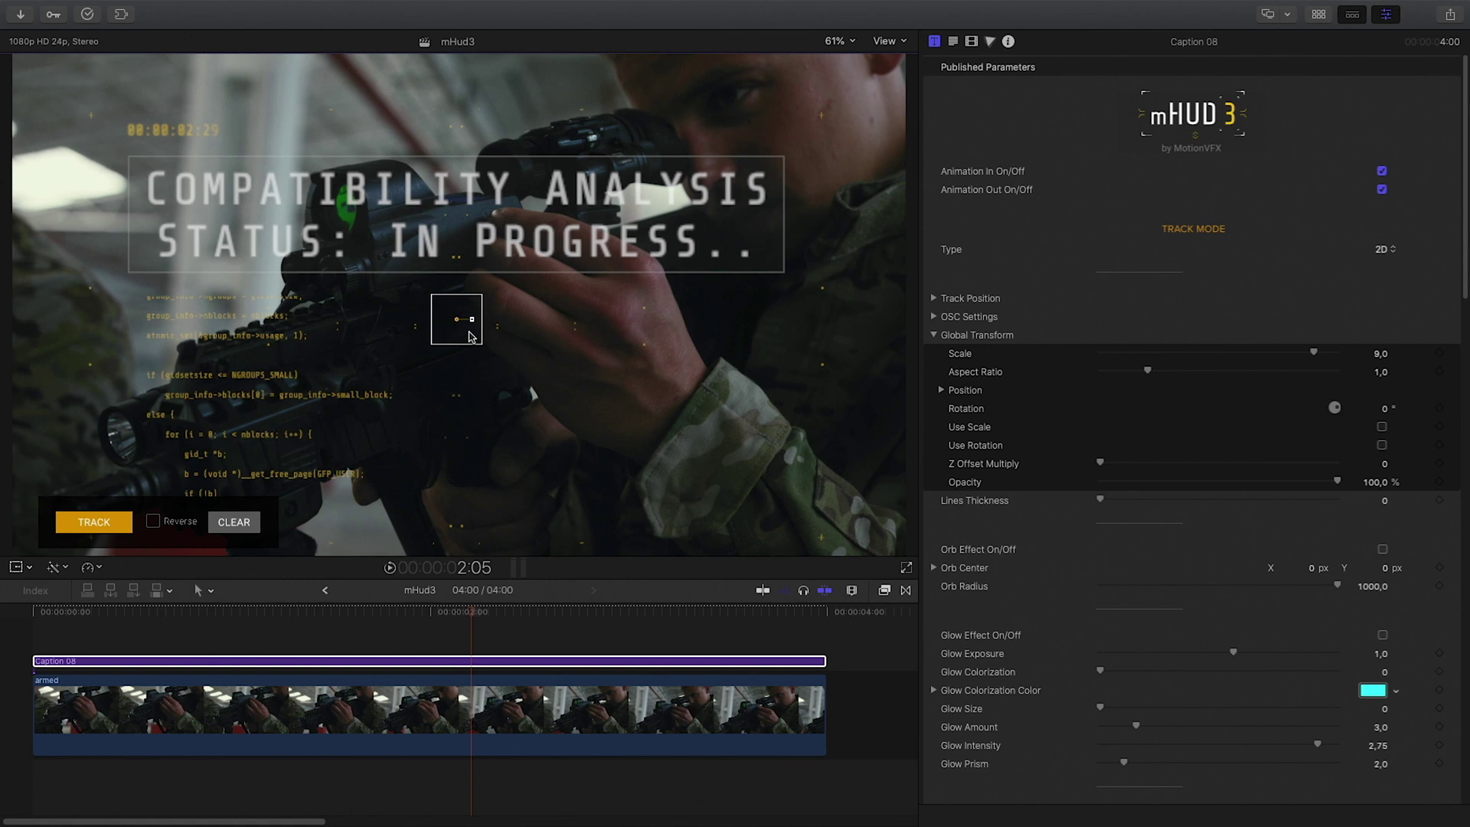
click(933, 316)
drag(462, 330, 610, 151)
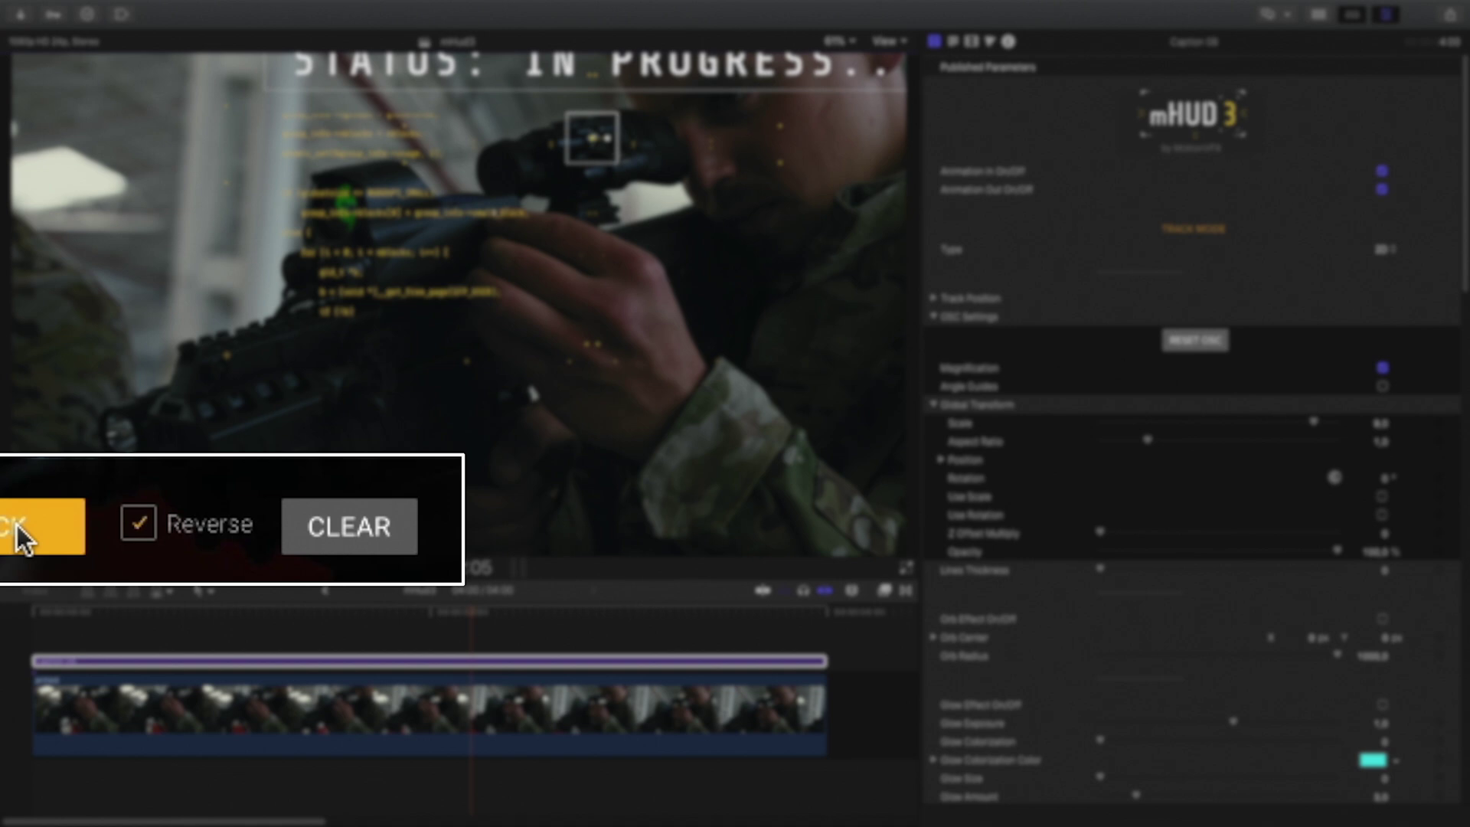
Track the scope point in reverse and forward from 2:05, and scrub back to 1:23 to review the track.
click(108, 523)
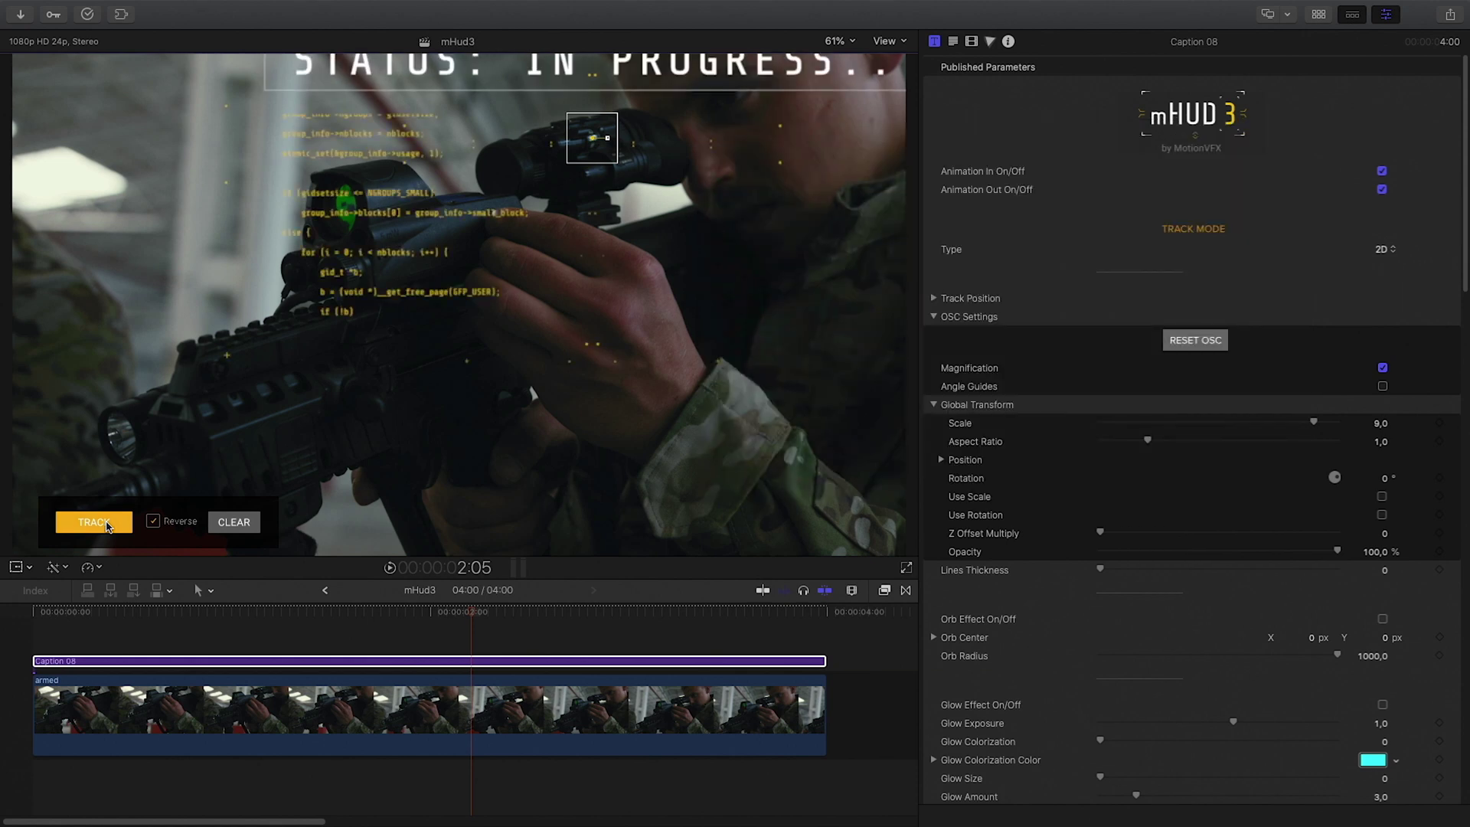
click(137, 528)
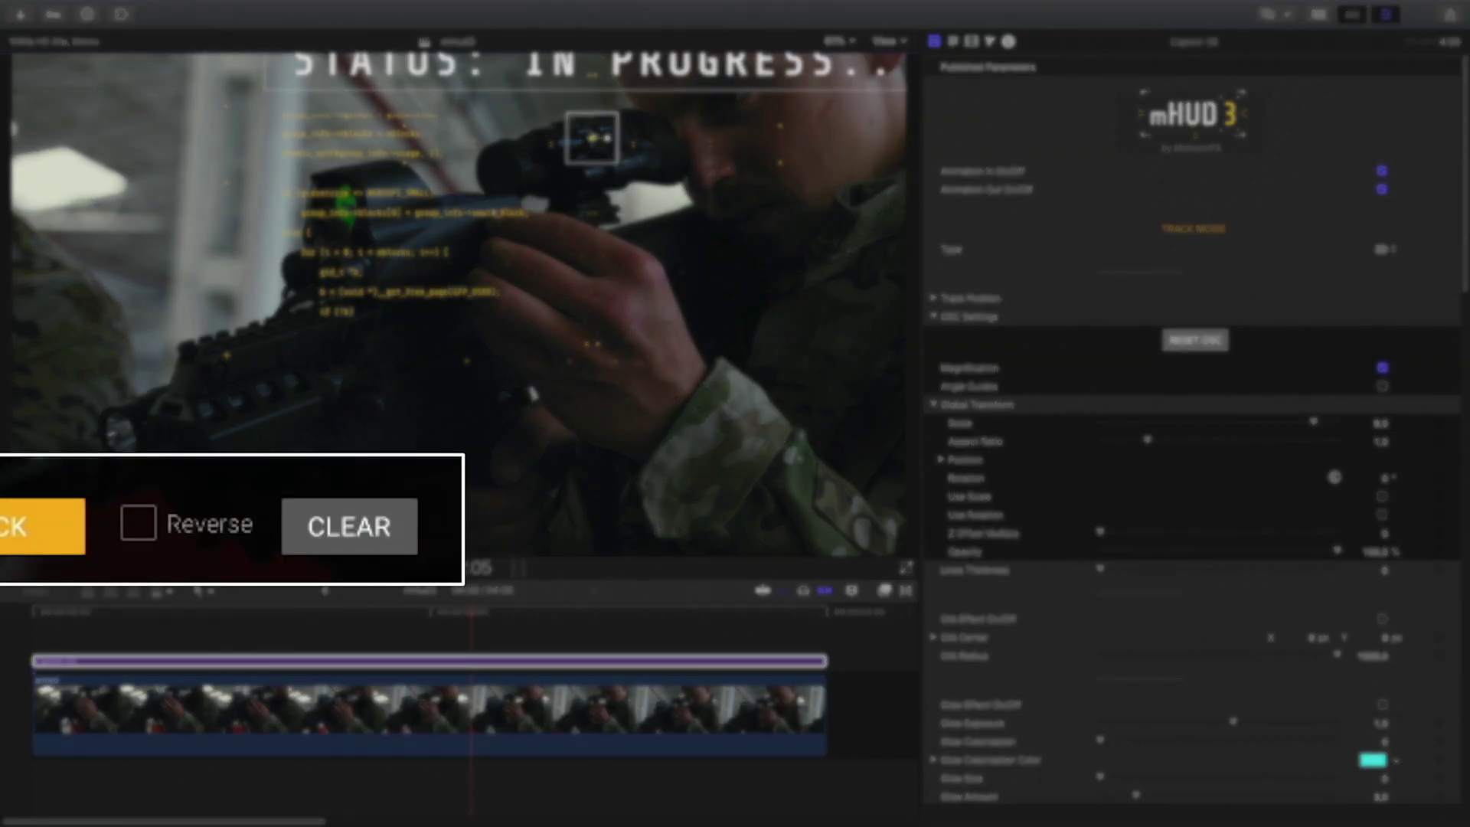
click(46, 526)
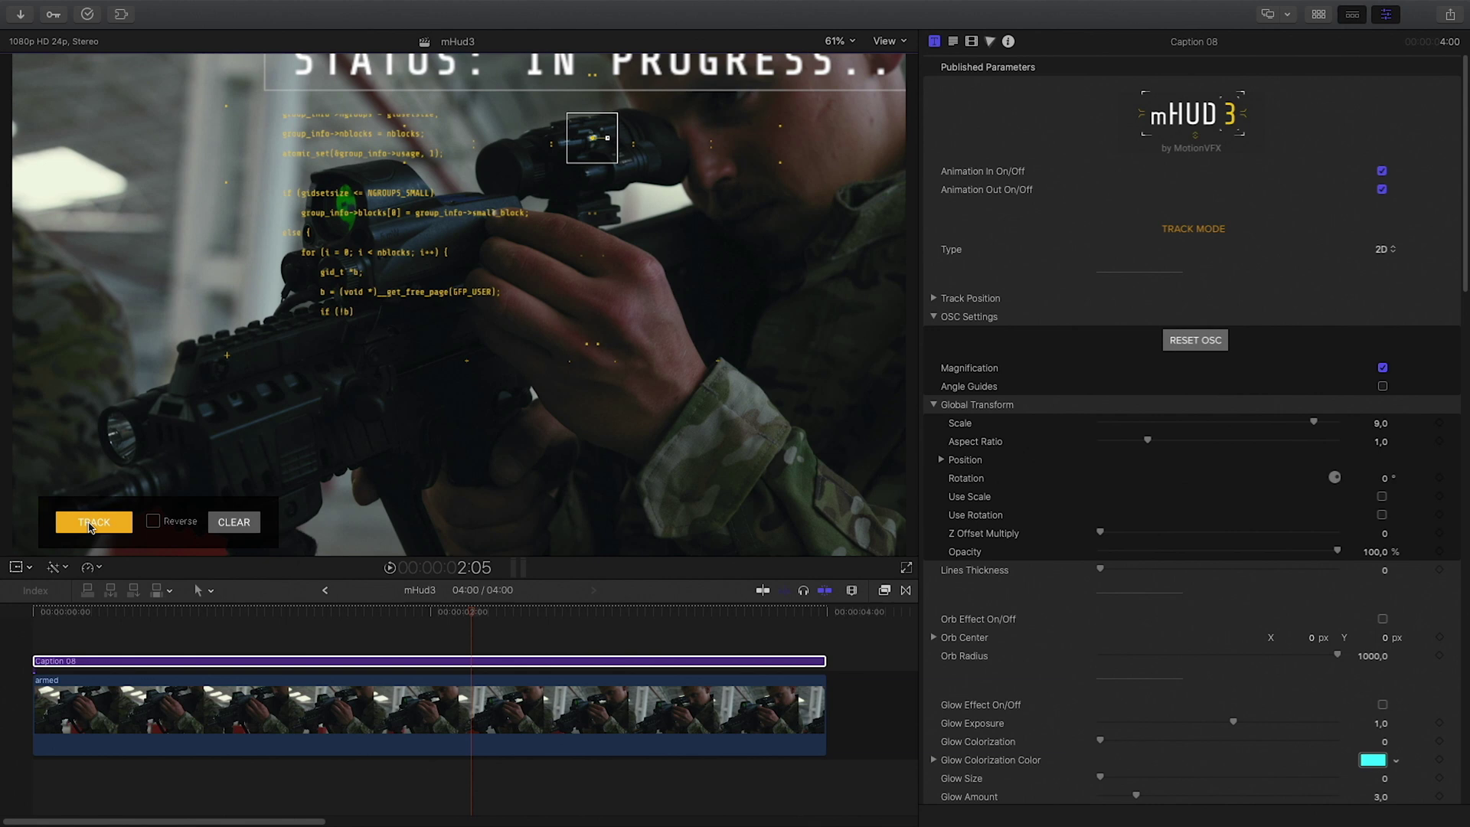
drag(468, 612, 426, 644)
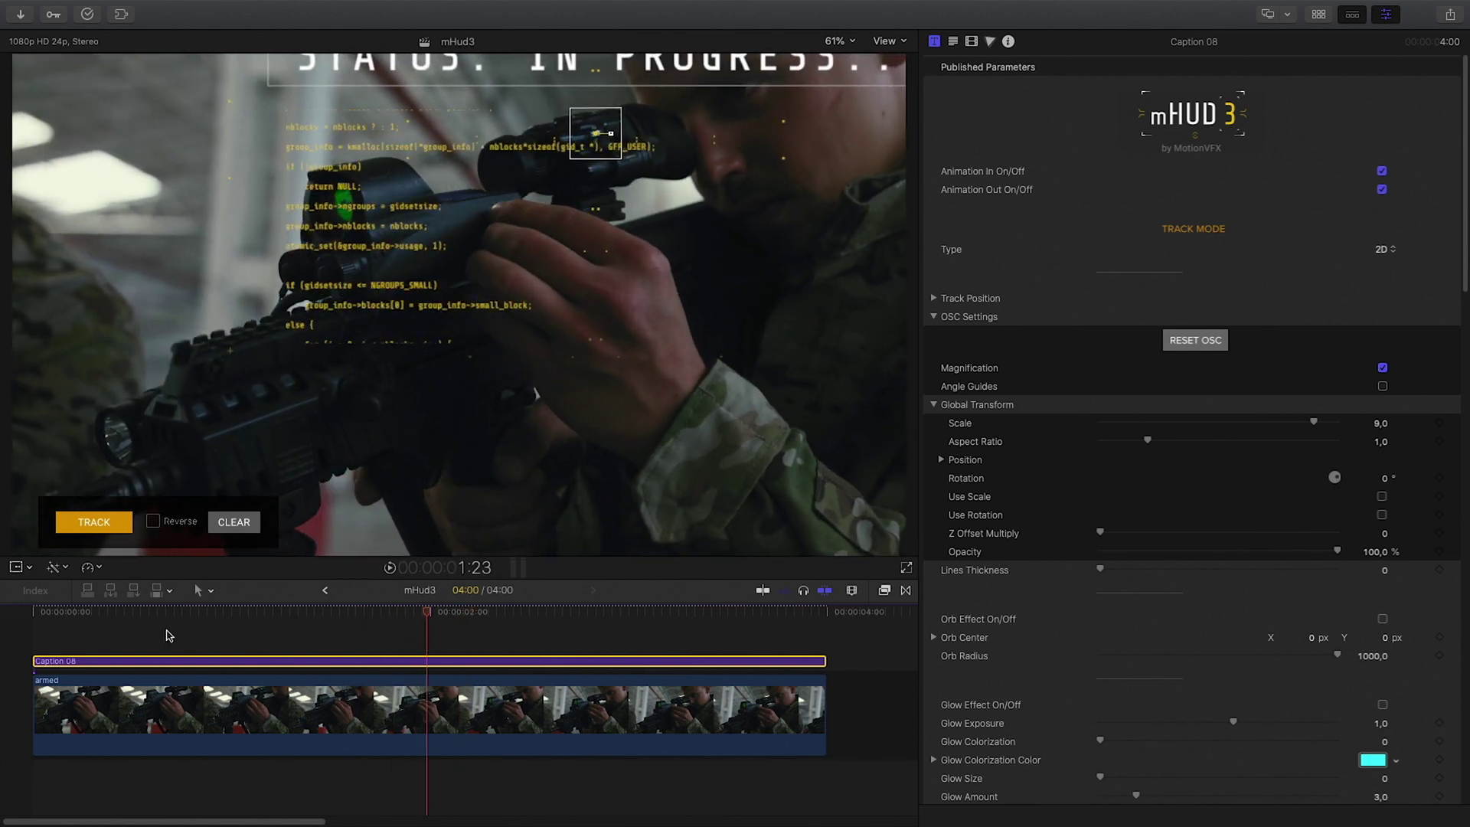
Hide the tracker, scale Caption 08 to 3,24, and set its global Position X to 0,1 and Position Y to -0,38.
click(15, 567)
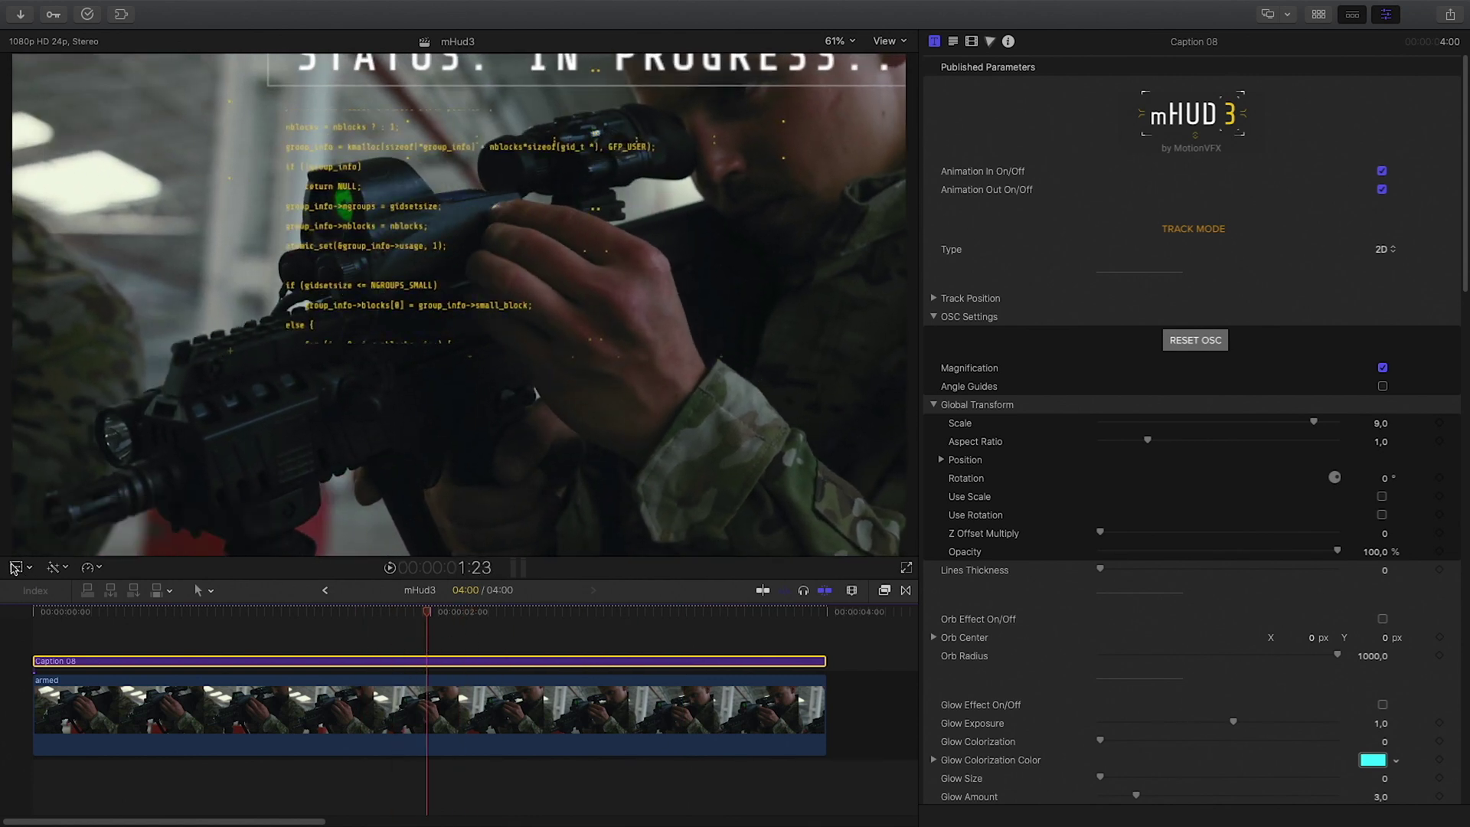
click(418, 662)
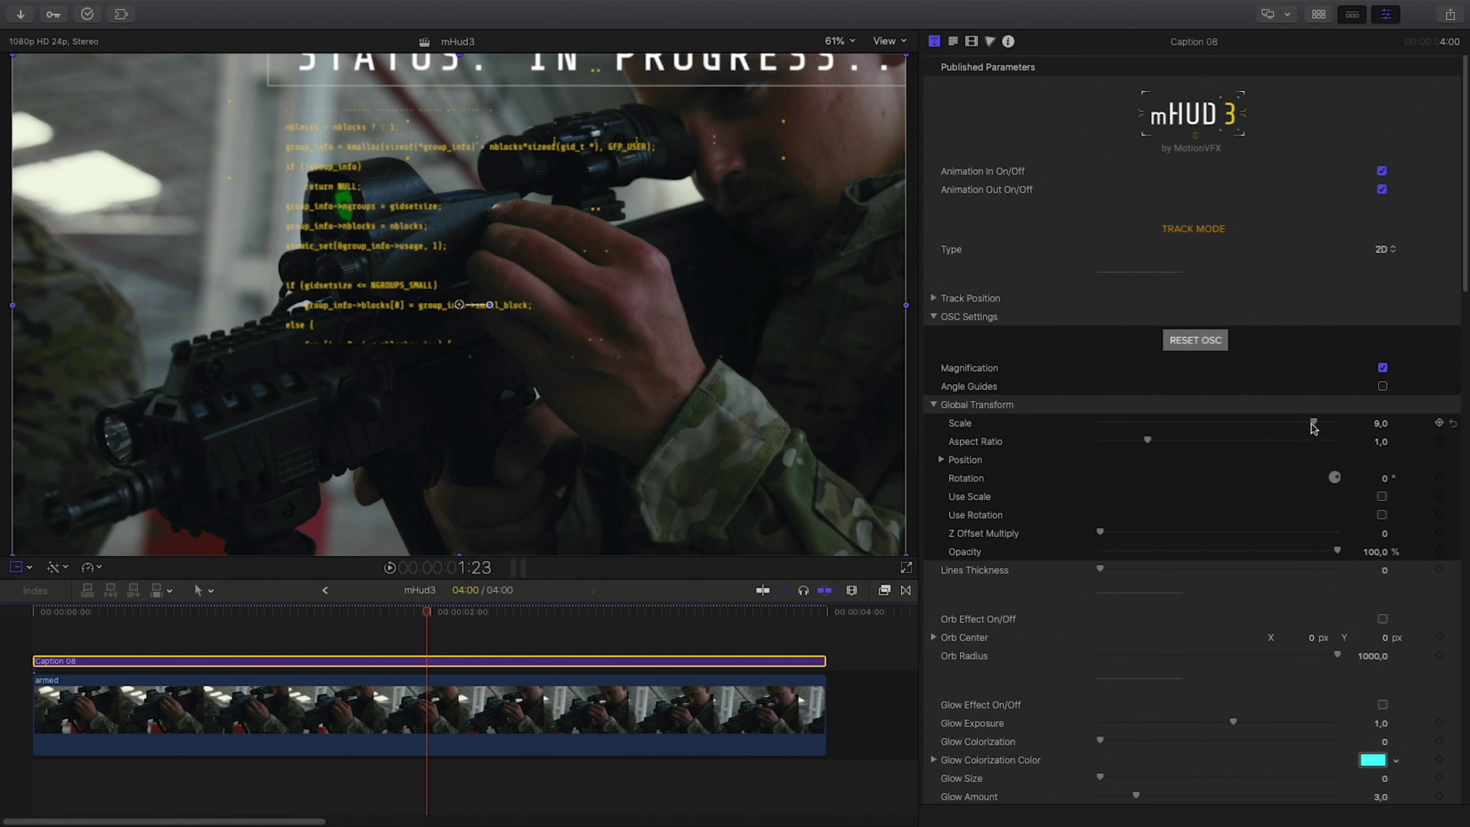
drag(1313, 428, 1177, 427)
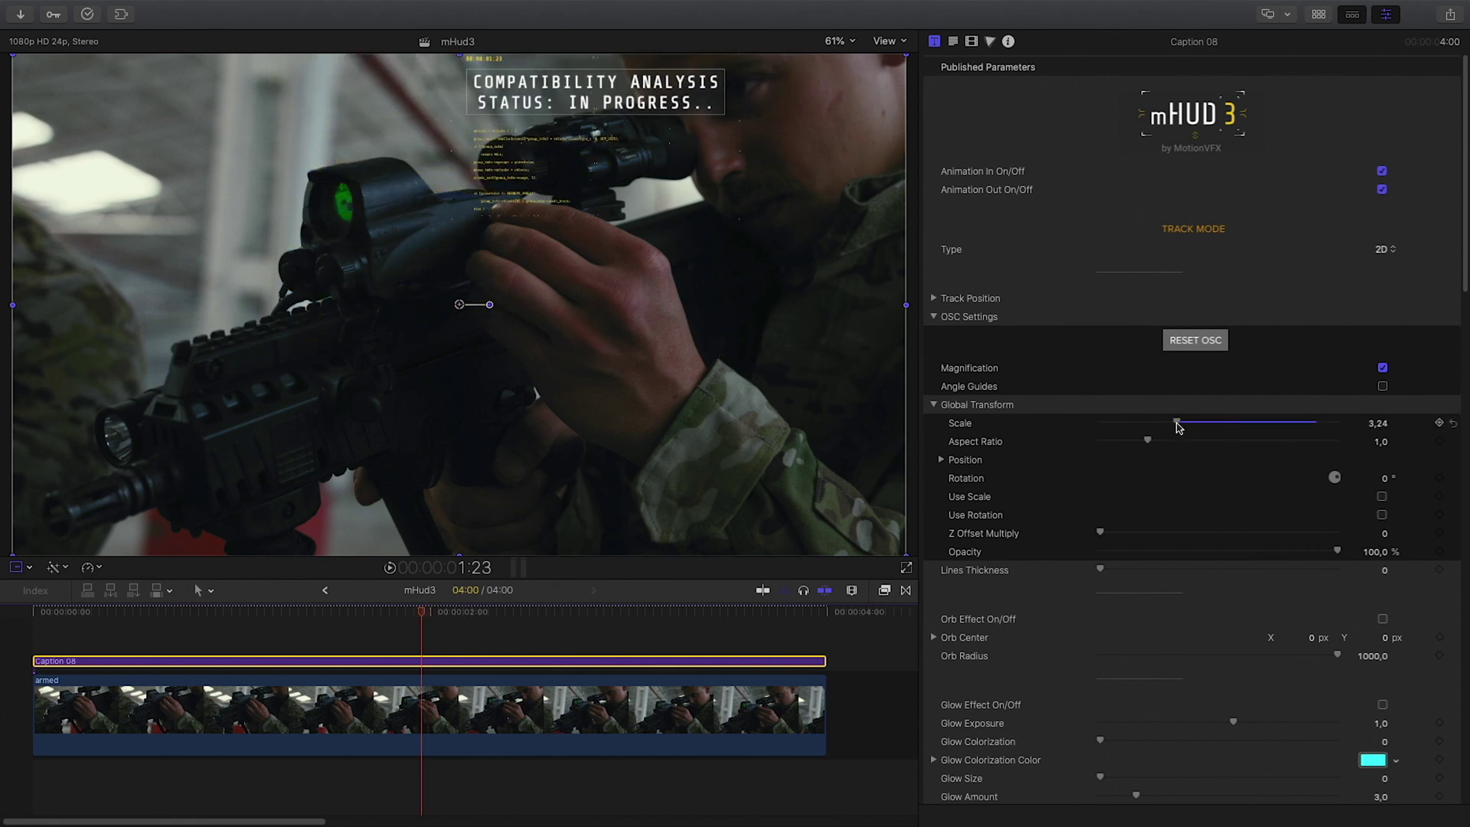
click(940, 459)
drag(1218, 496, 1172, 496)
drag(318, 615, 403, 636)
Try the Right content orientation on the caption and return it to Left.
scroll(1005, 533, down, 15)
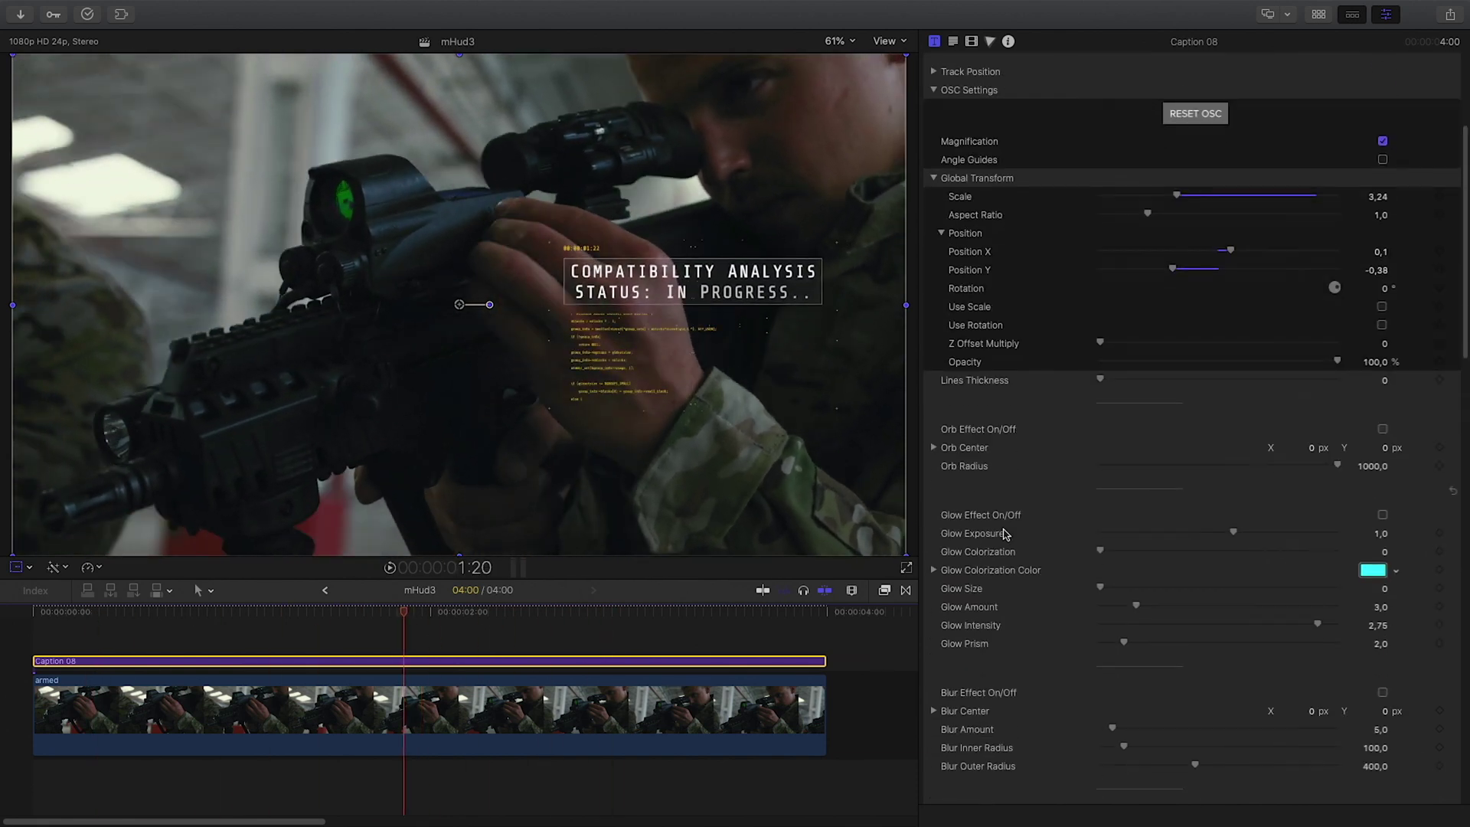
scroll(1006, 534, down, 10)
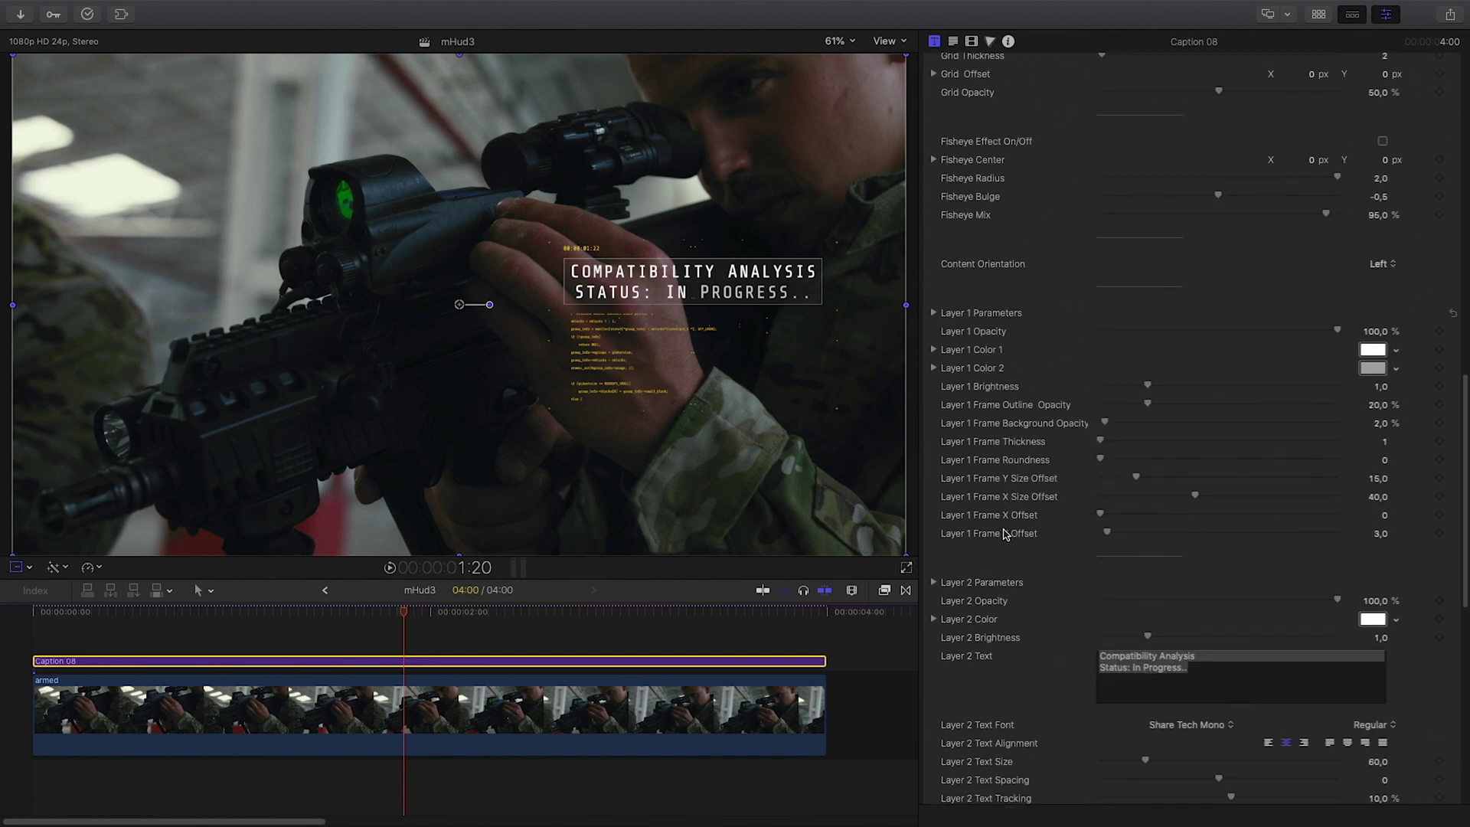
click(1376, 204)
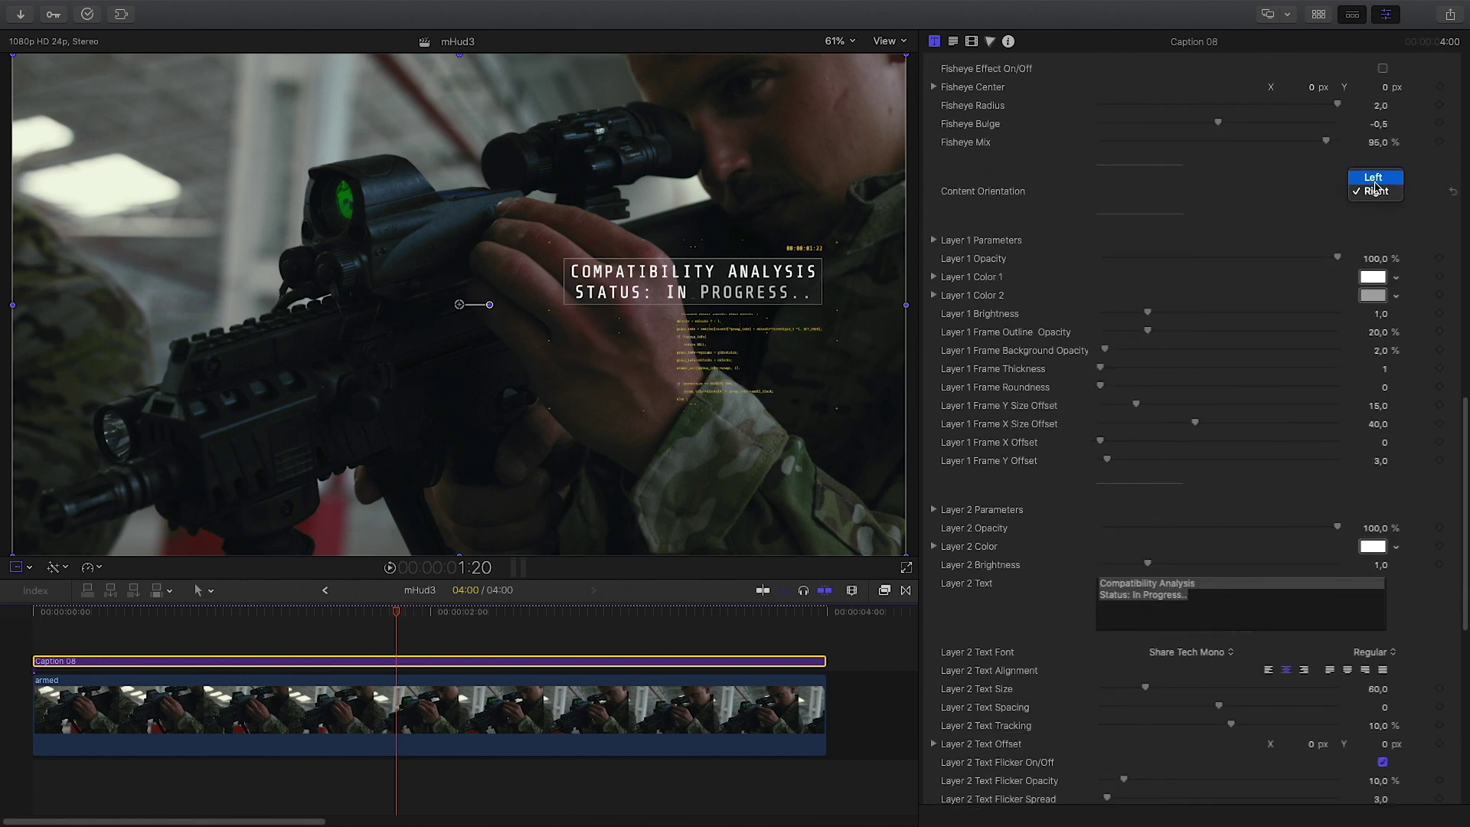
click(1374, 183)
Replace the caption's Layer 2 text with ALL SYSTEMS STABLE and set Layer 1 Brightness to 2,12.
click(1177, 619)
key(super+a)
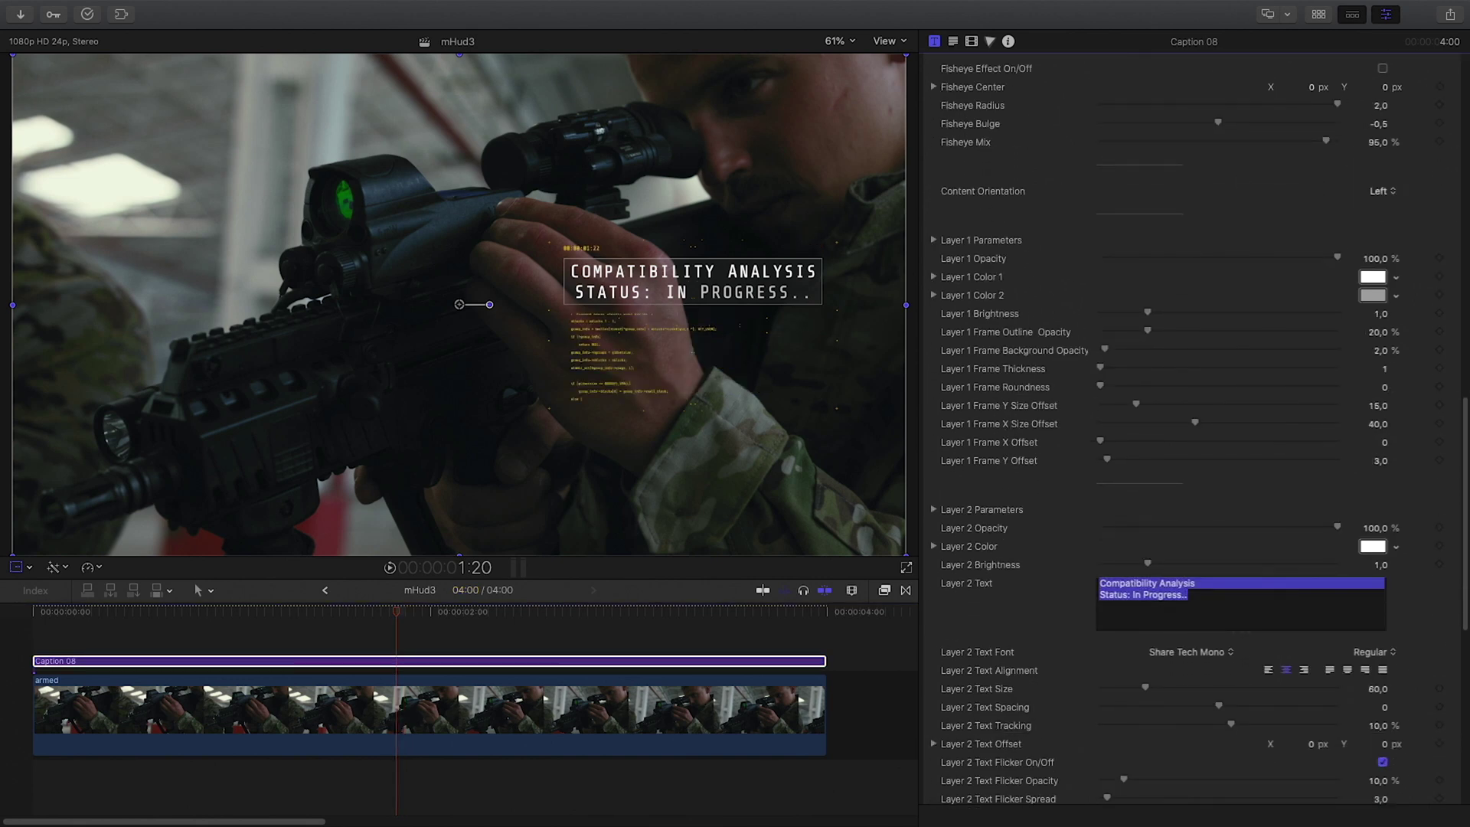
text(ALL SYSTEMS STABLE)
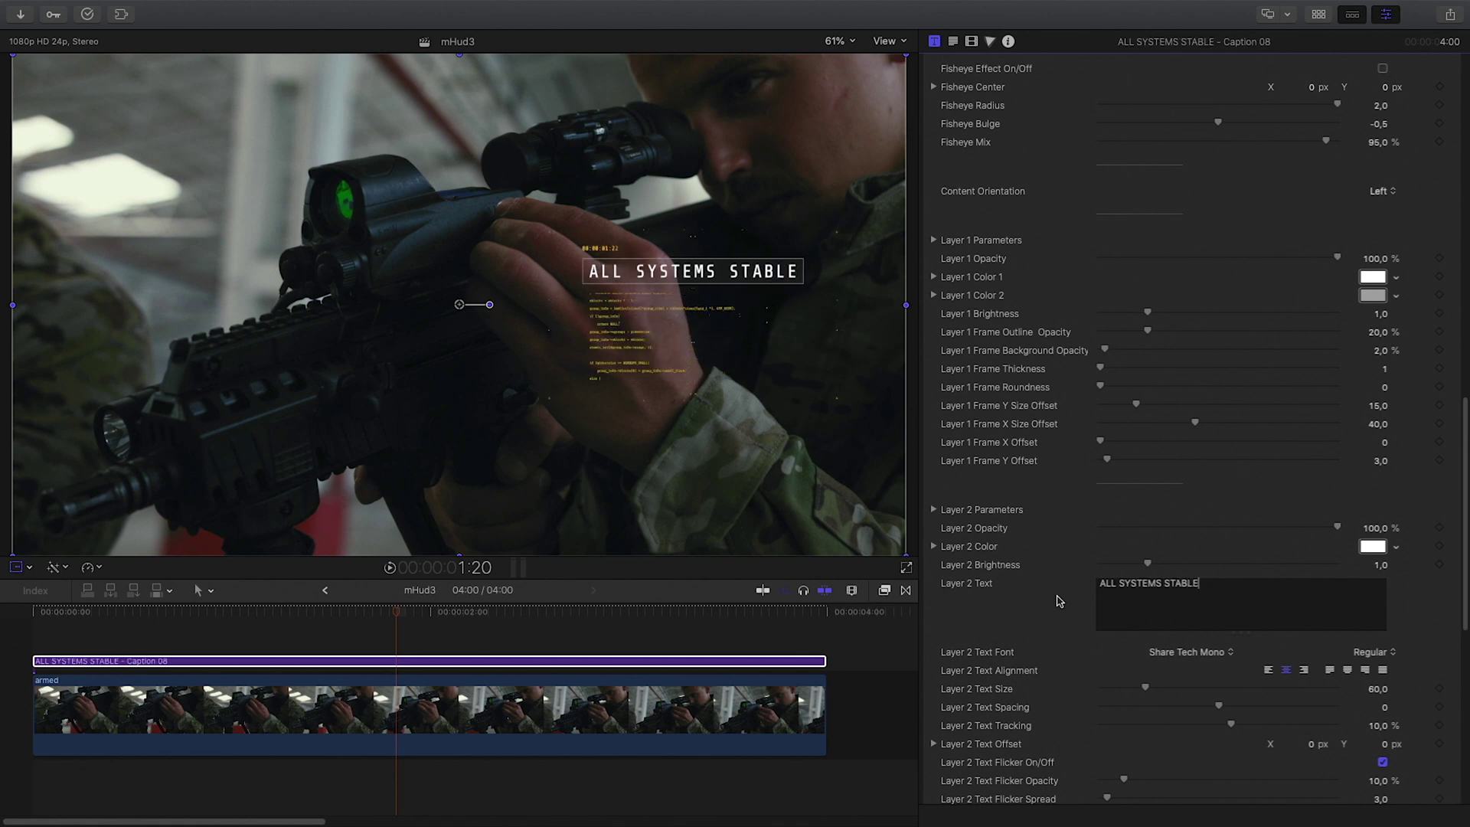
scroll(1056, 571, up, 3)
click(934, 317)
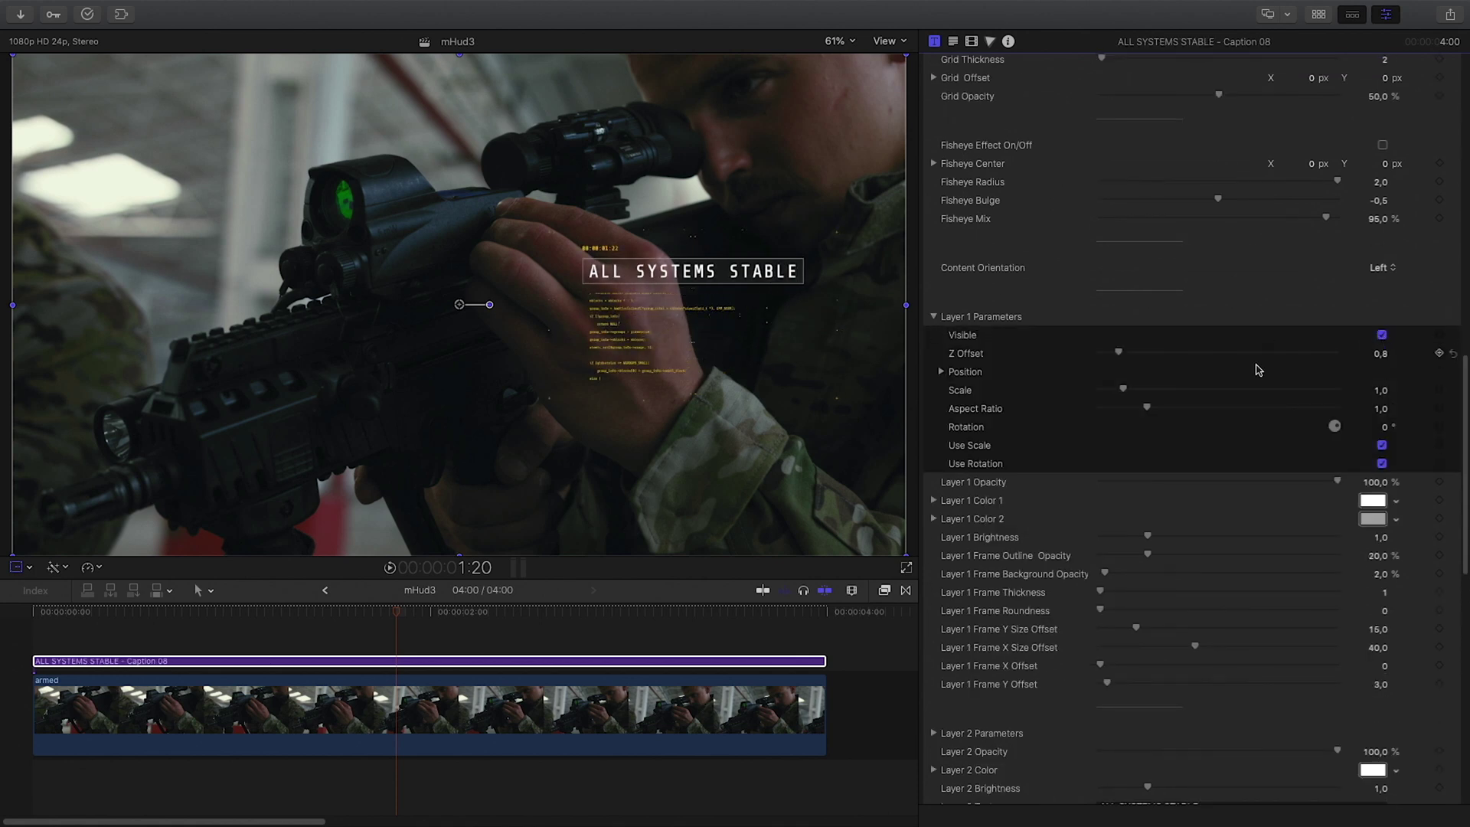
drag(1147, 538, 1200, 538)
Set the caption's Layer 3 Color to the green sampled from the rifle sight and Layer 3 Brightness to 3,44.
scroll(1126, 566, down, 10)
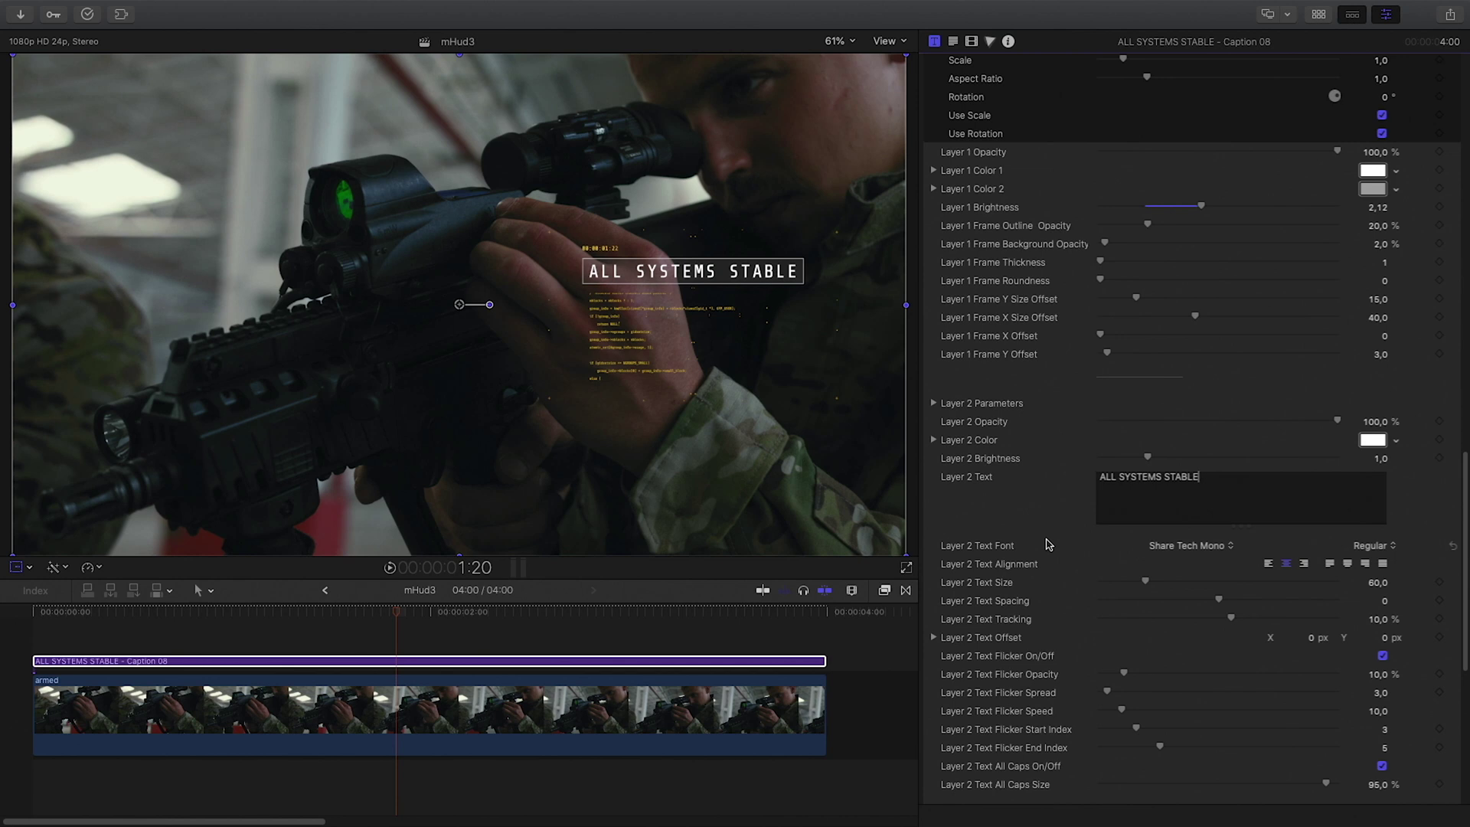
scroll(1049, 544, down, 8)
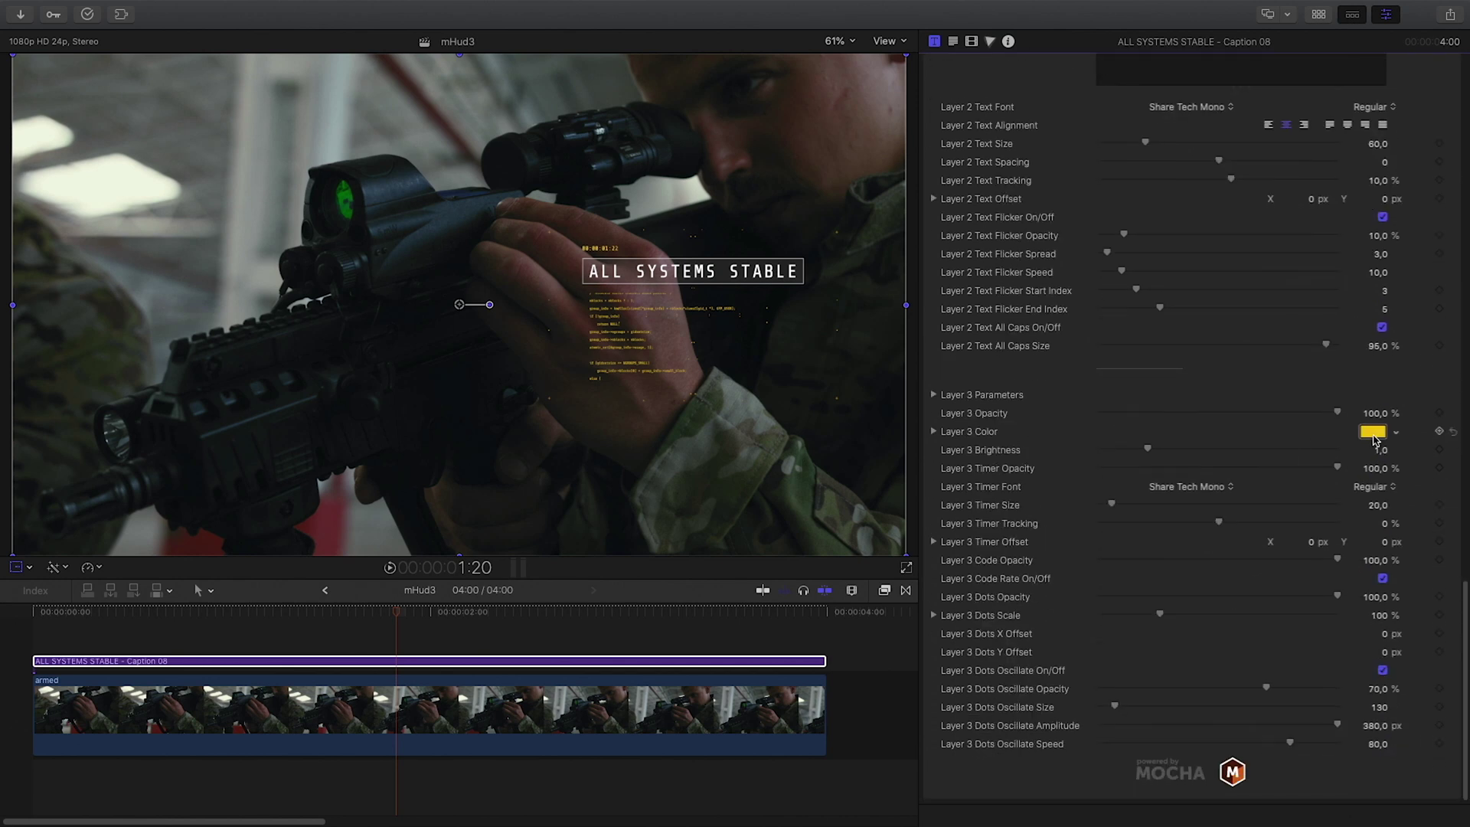
click(1372, 432)
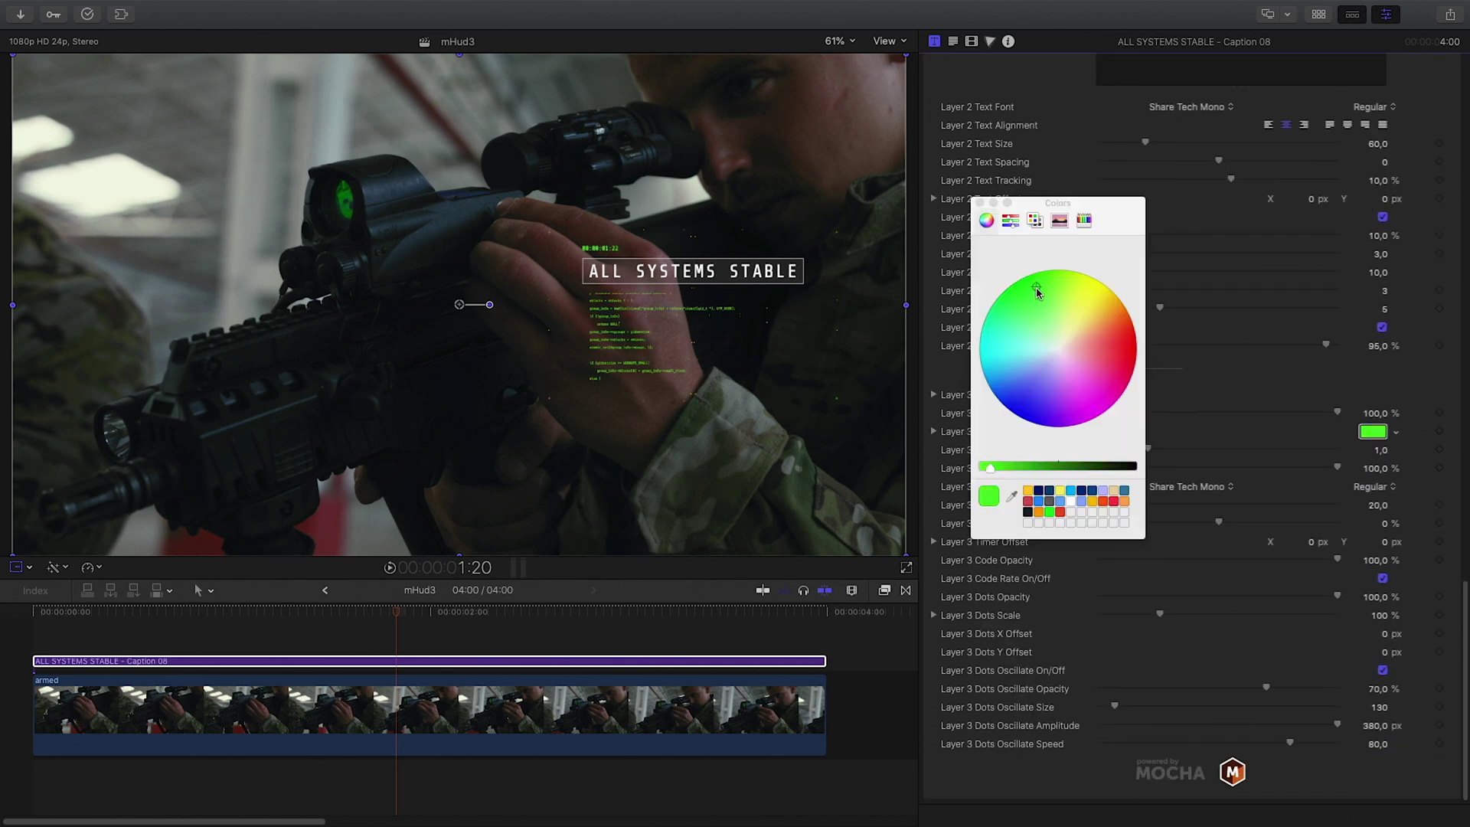
click(340, 202)
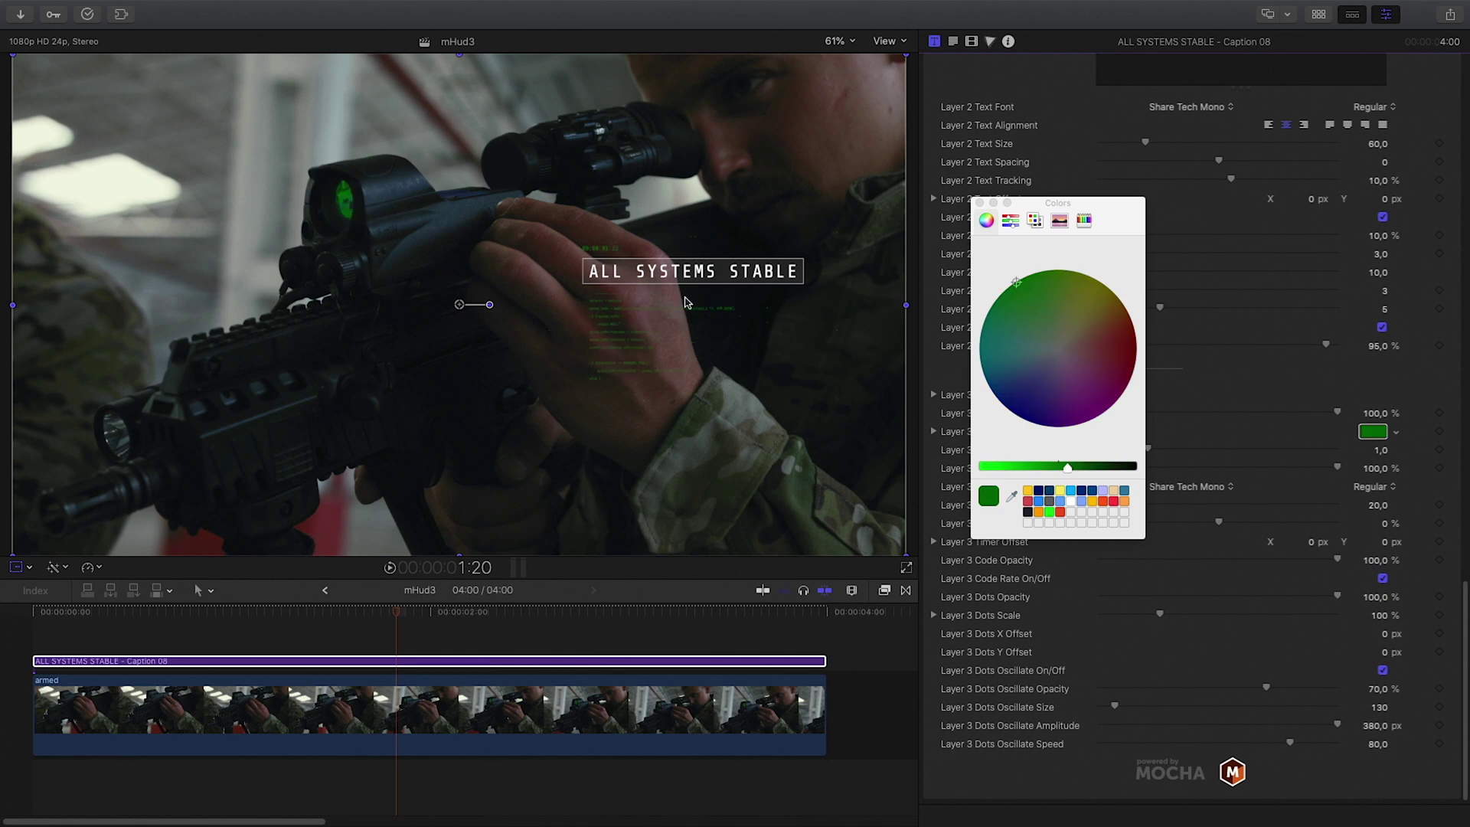
click(979, 202)
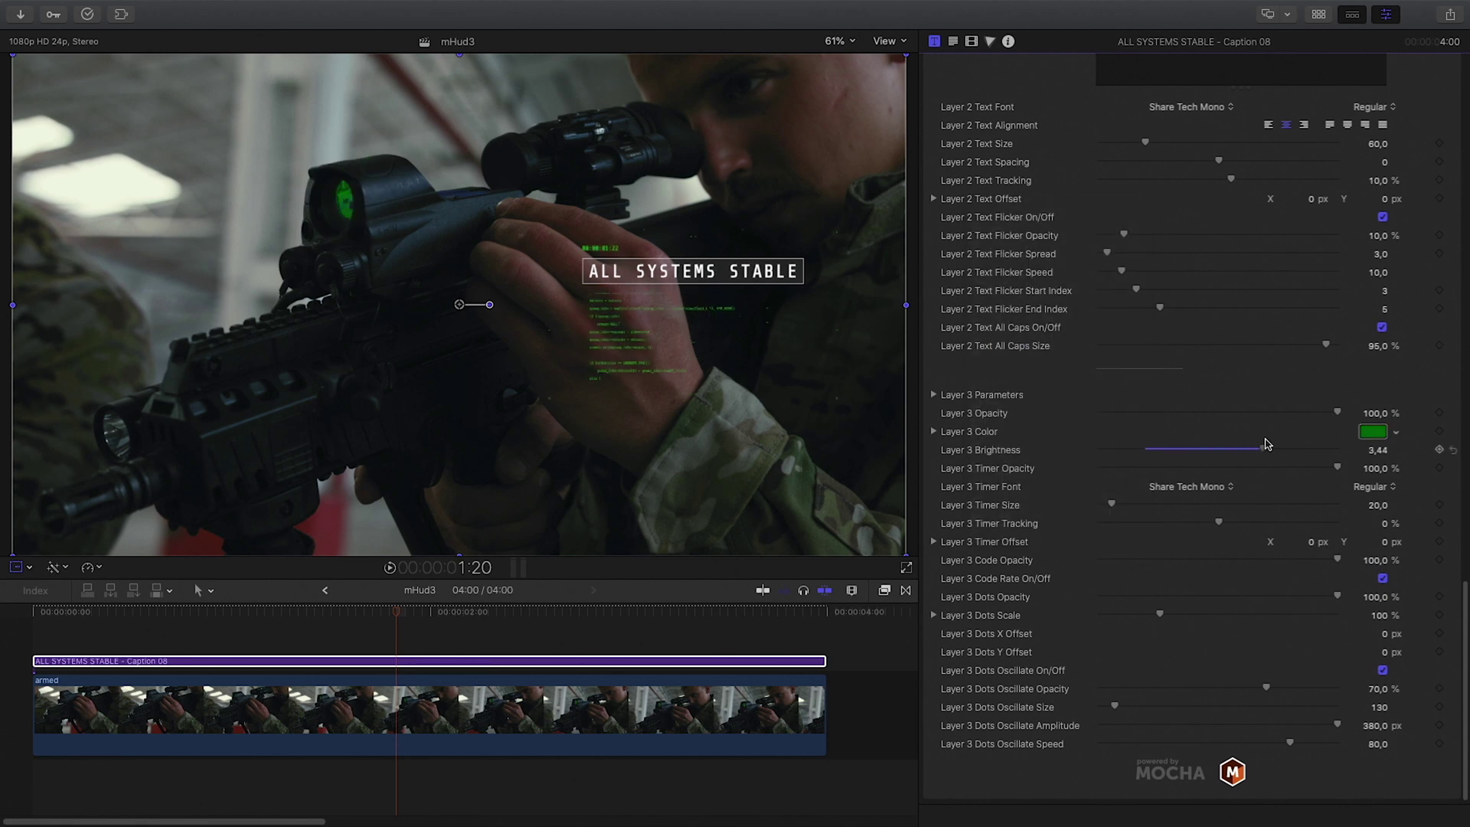
Move to 2:02 and set the caption's Layer 3 Dots Scale to 93,79 % and Dots Oscillate Size to 187.
click(501, 658)
drag(500, 613, 450, 617)
scroll(1052, 645, down, 1)
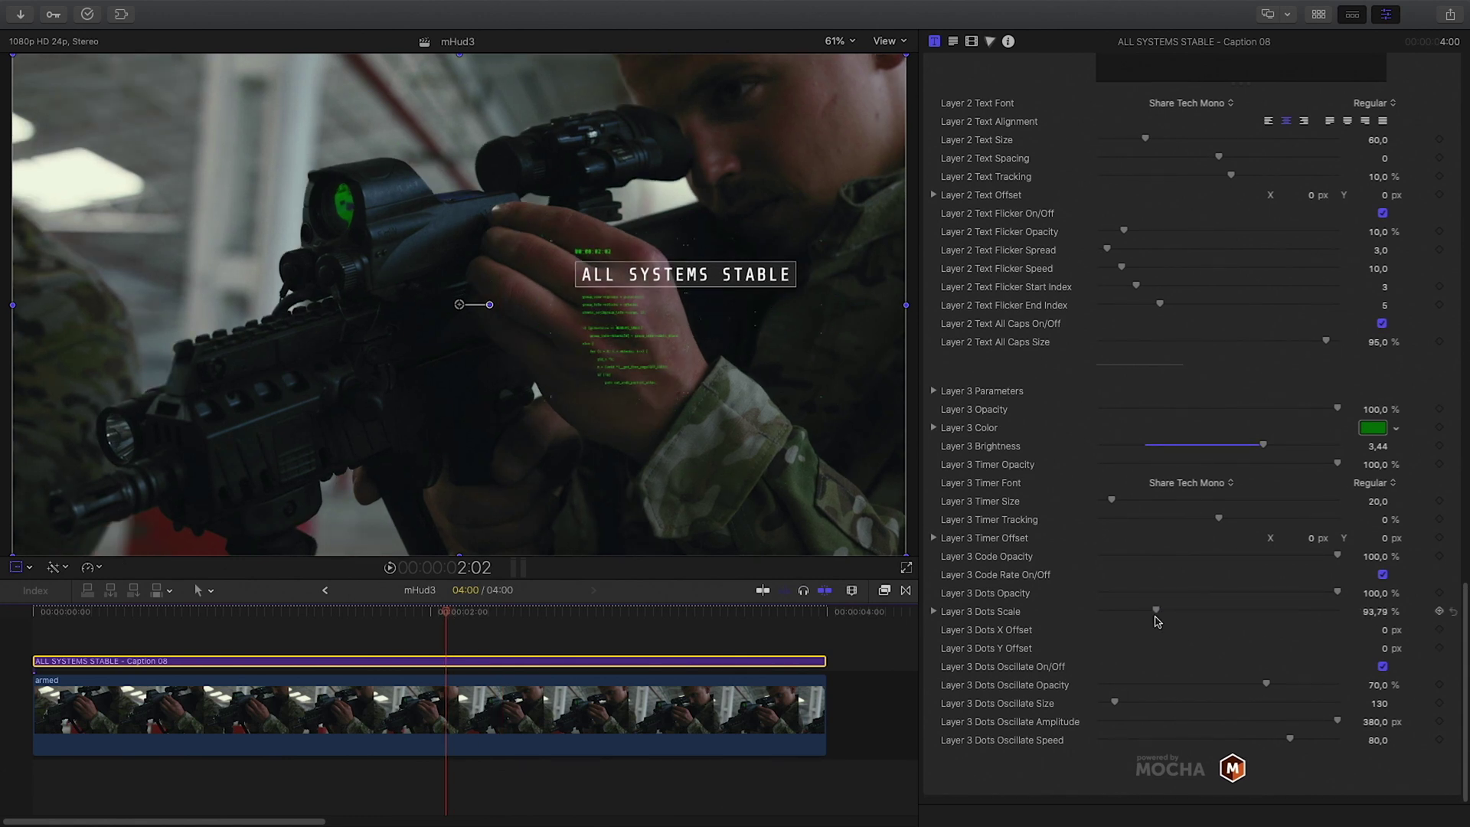
Add the Linear 01 title above the caption from the timeline start and trim it to 4:00.
key(Home)
click(1318, 14)
scroll(246, 312, down, 2)
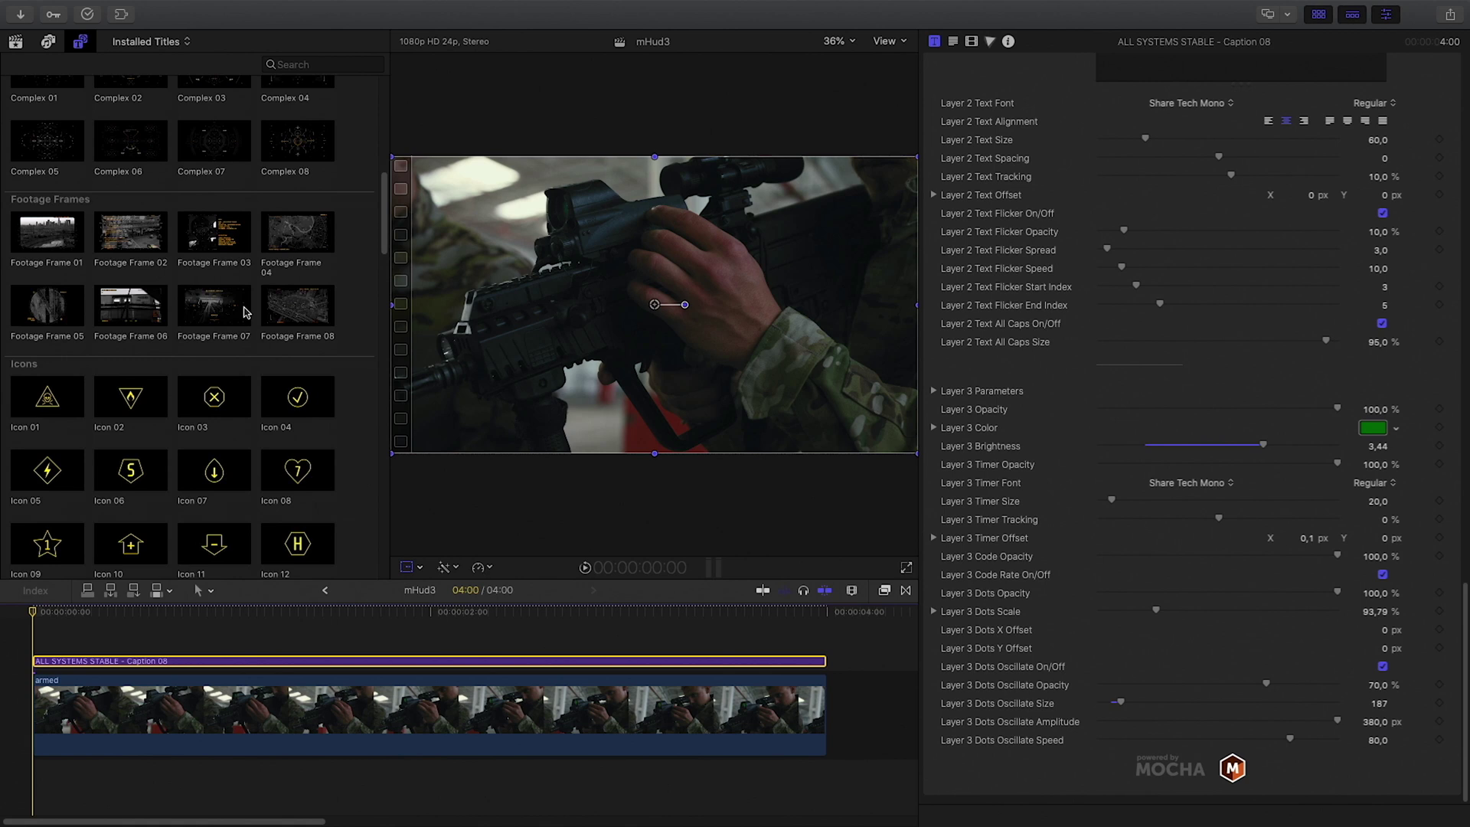
scroll(246, 311, down, 10)
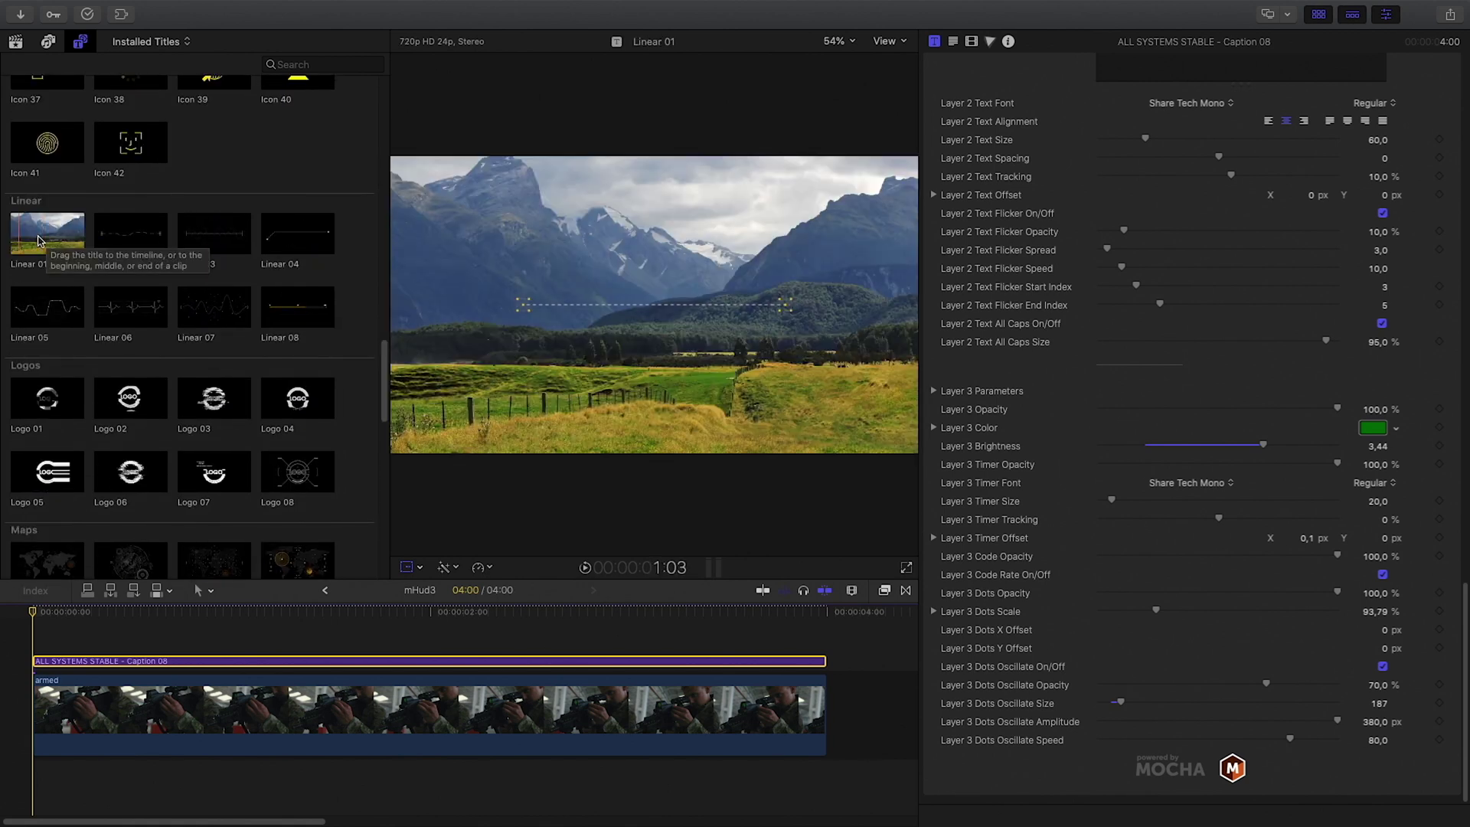
drag(38, 241, 39, 641)
click(1319, 14)
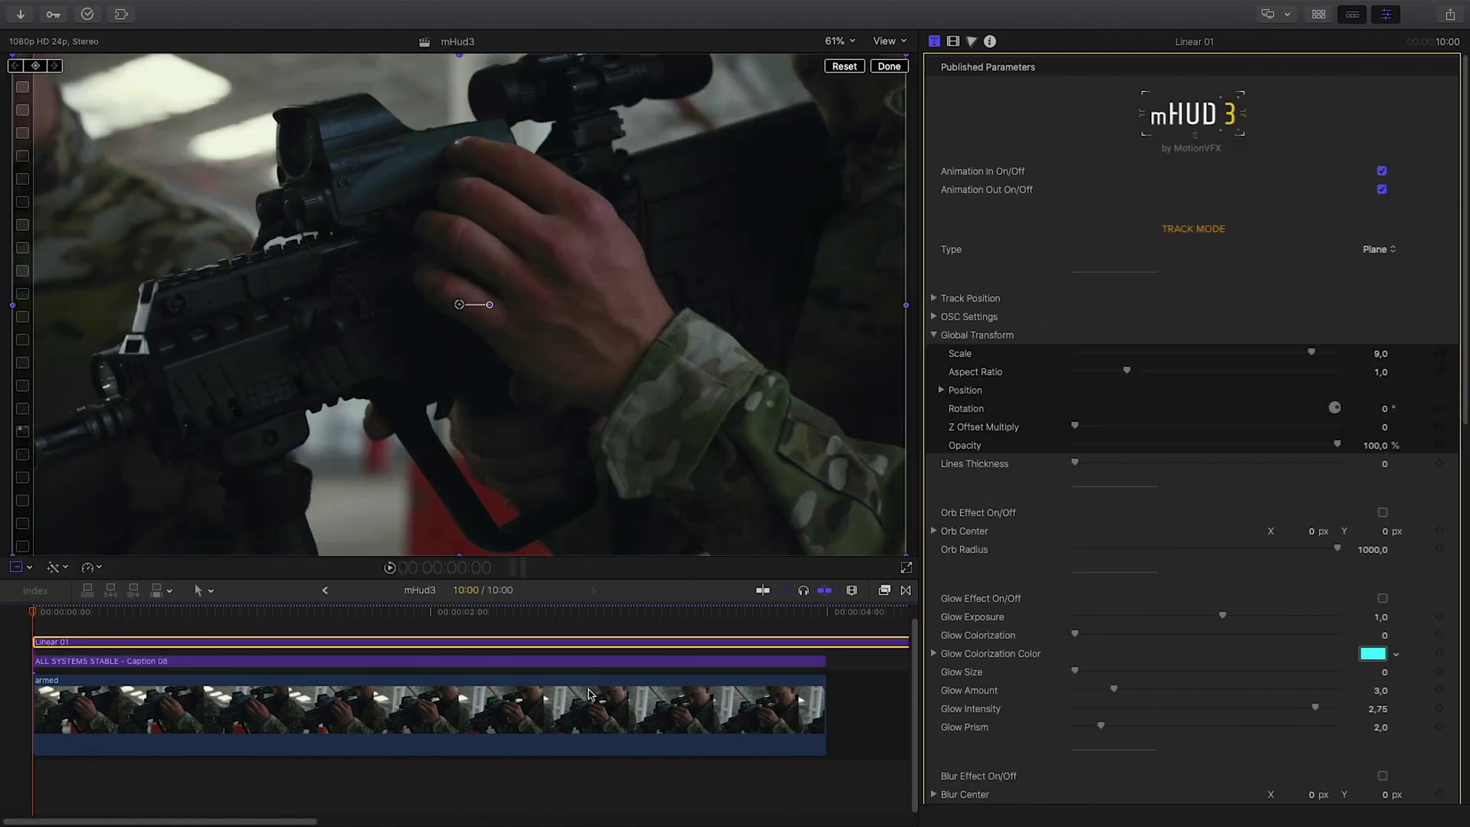
key(shift+z)
drag(814, 643, 341, 648)
key(shift+z)
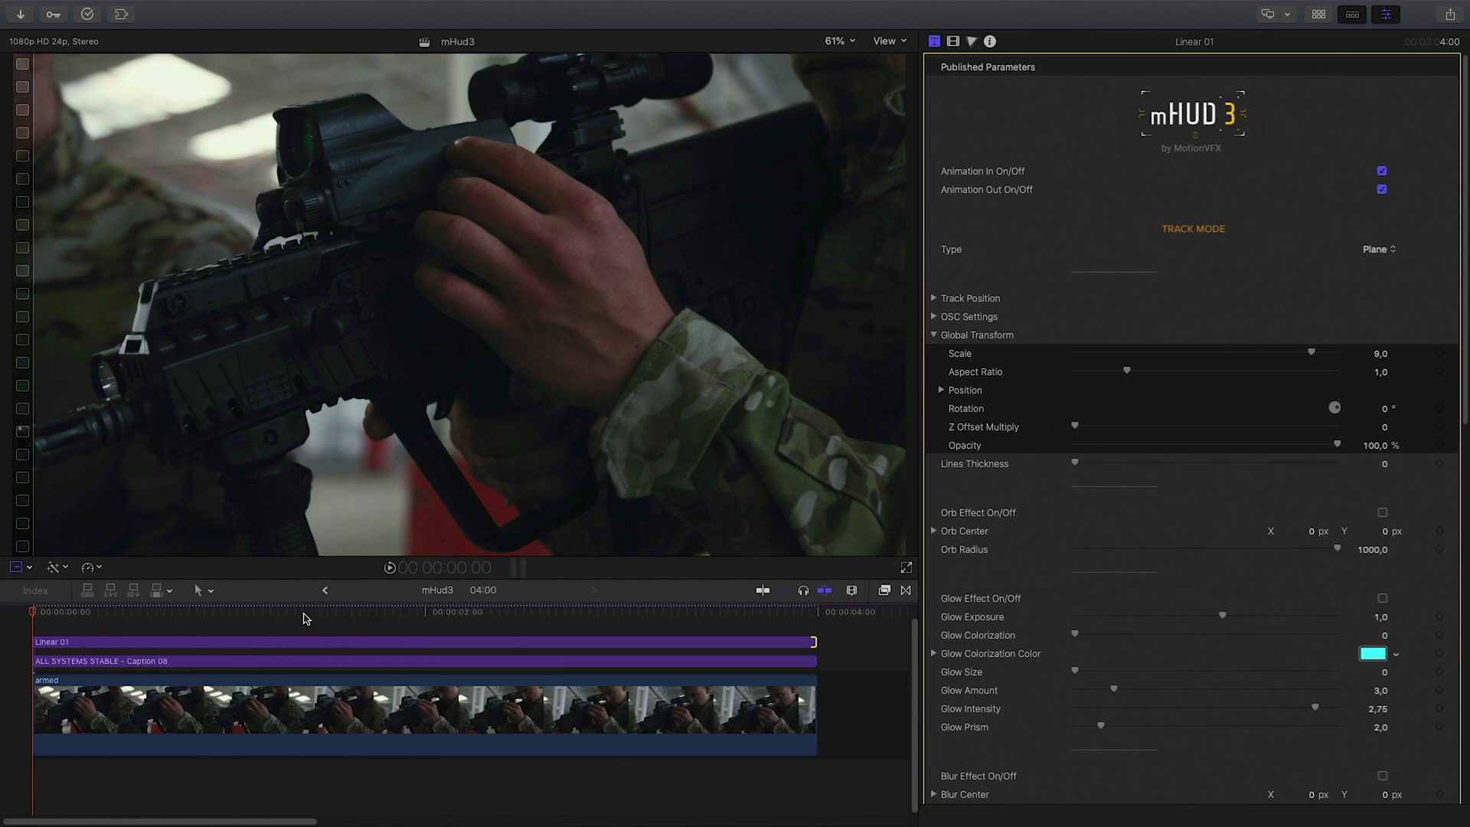
Disable the ALL SYSTEMS STABLE caption and display the Linear 01 plane tracker at 1:17.
click(371, 663)
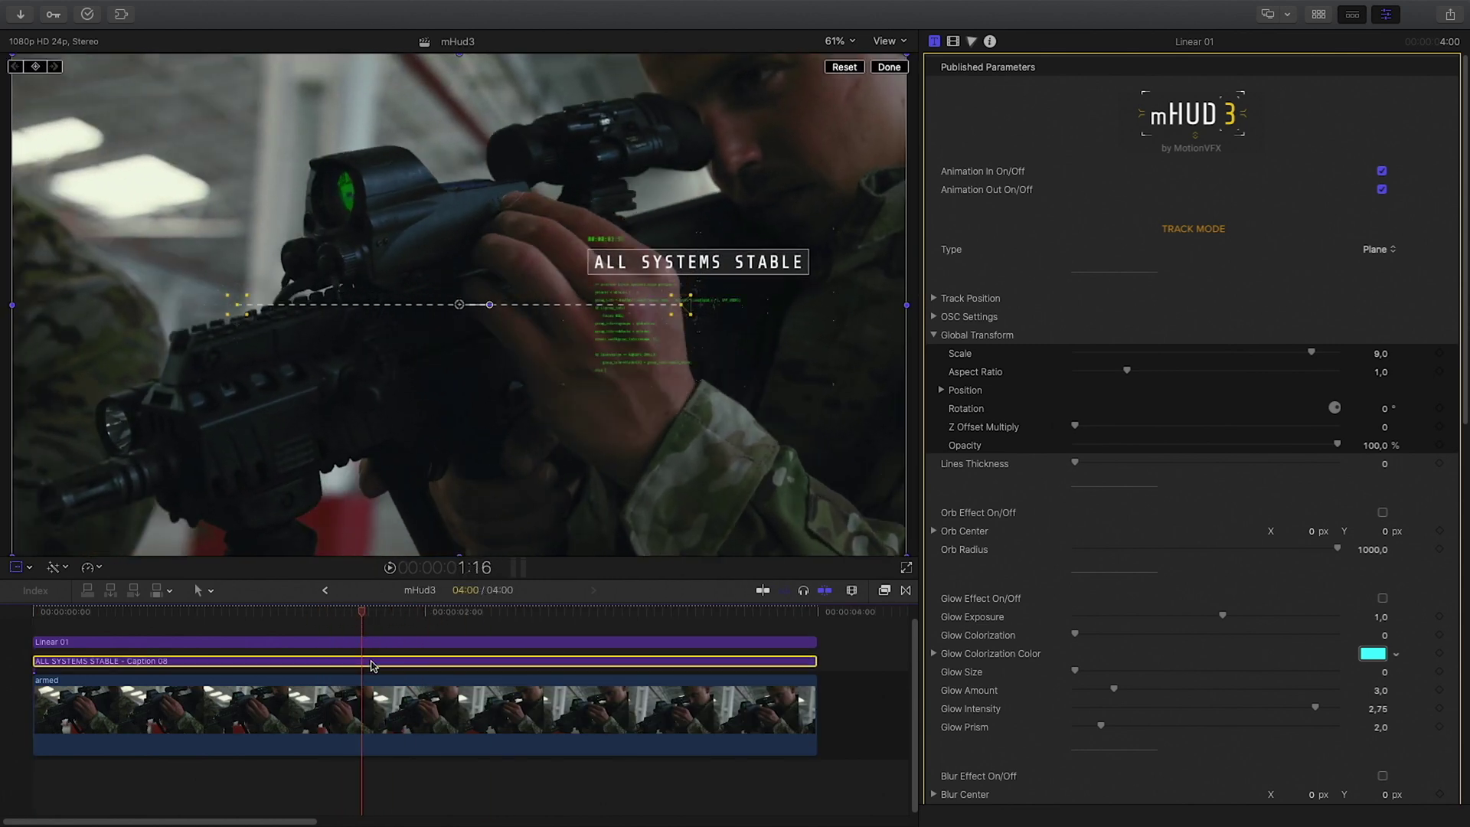
drag(361, 612, 528, 646)
click(12, 567)
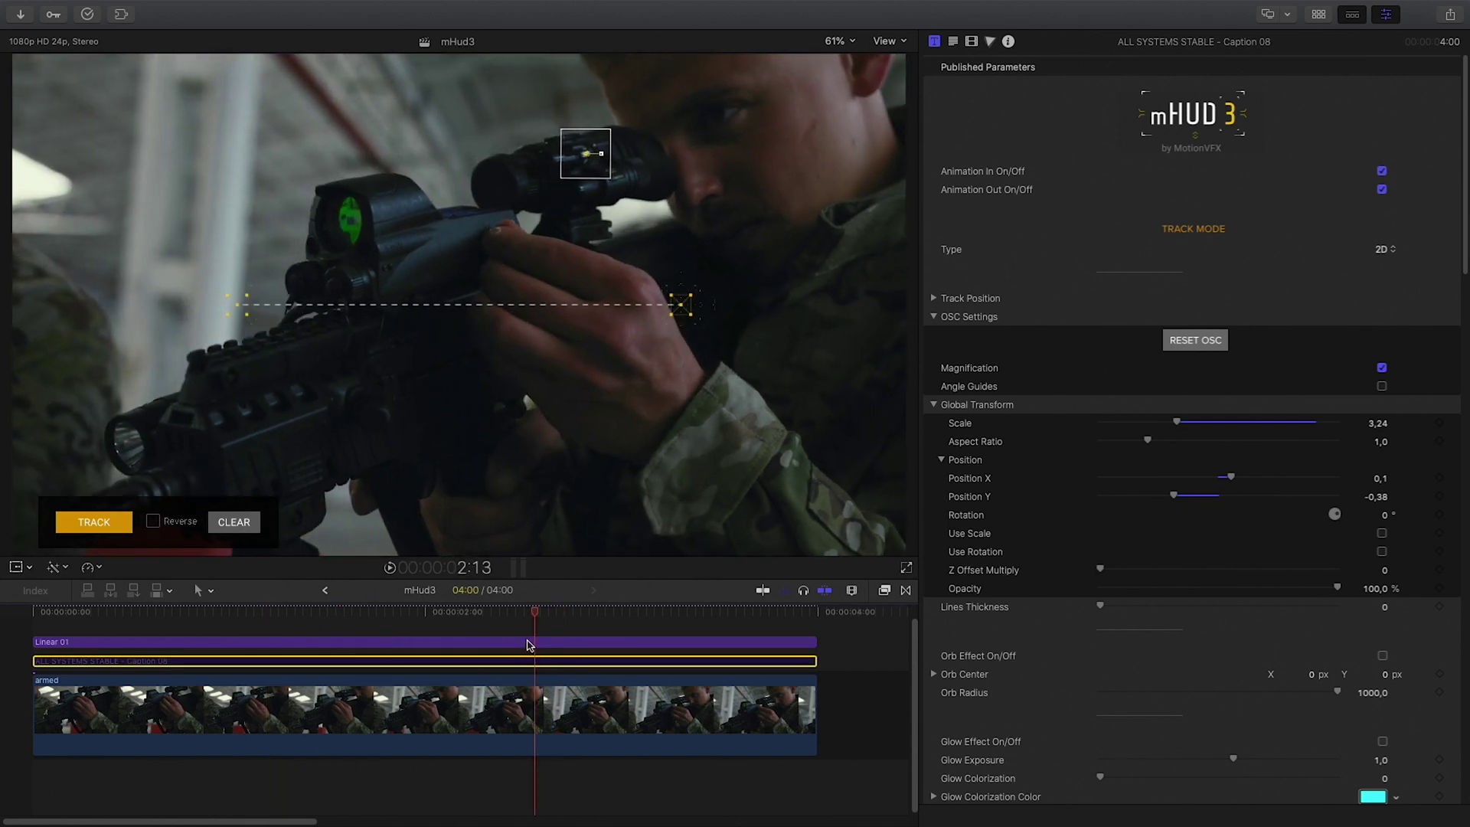
click(528, 645)
drag(425, 613, 371, 605)
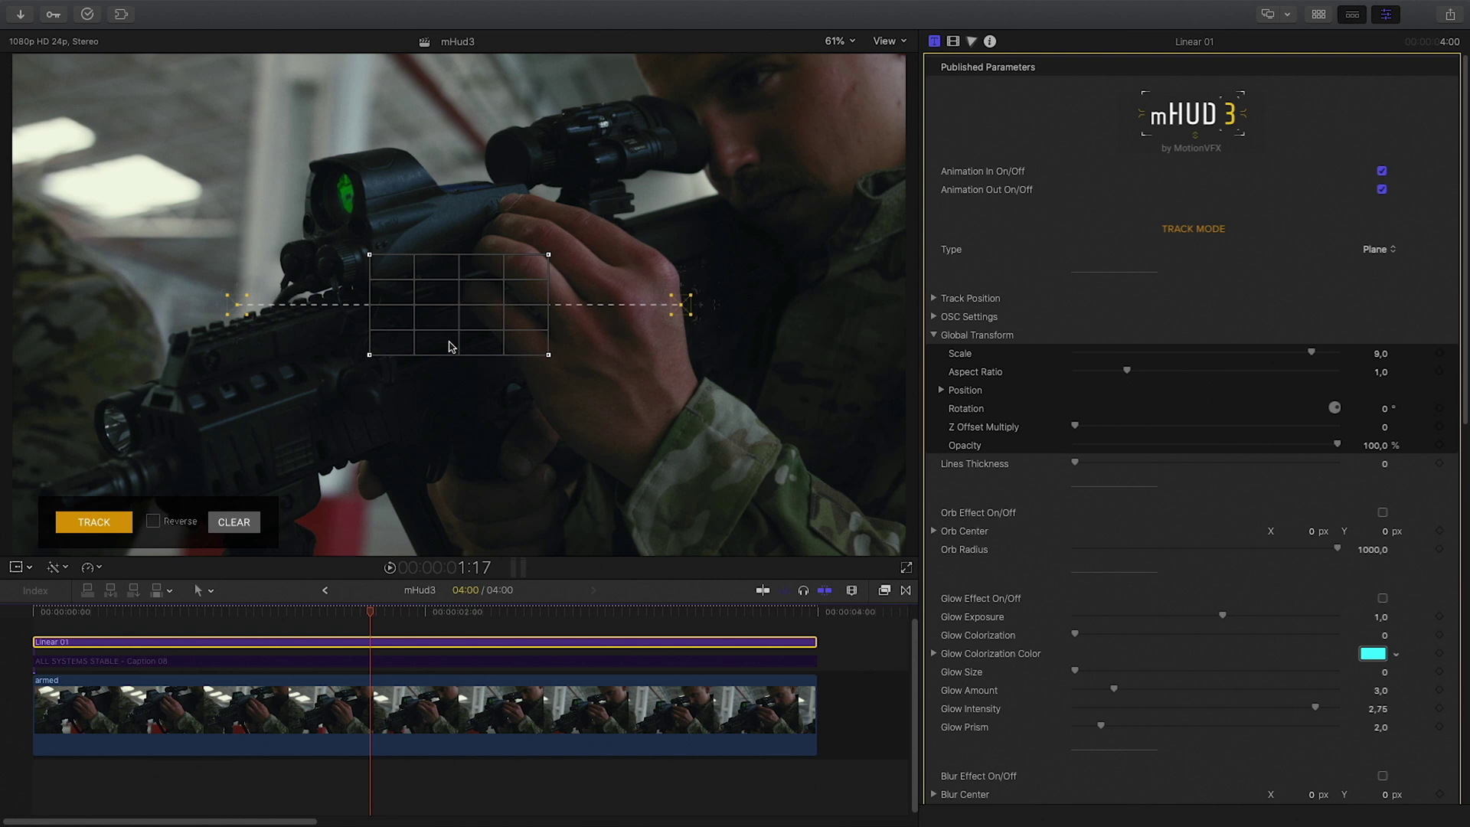
Place the plane tracker over the rifle's handguard and align its four corners with the rail's perspective.
drag(459, 310, 307, 398)
drag(216, 342, 193, 350)
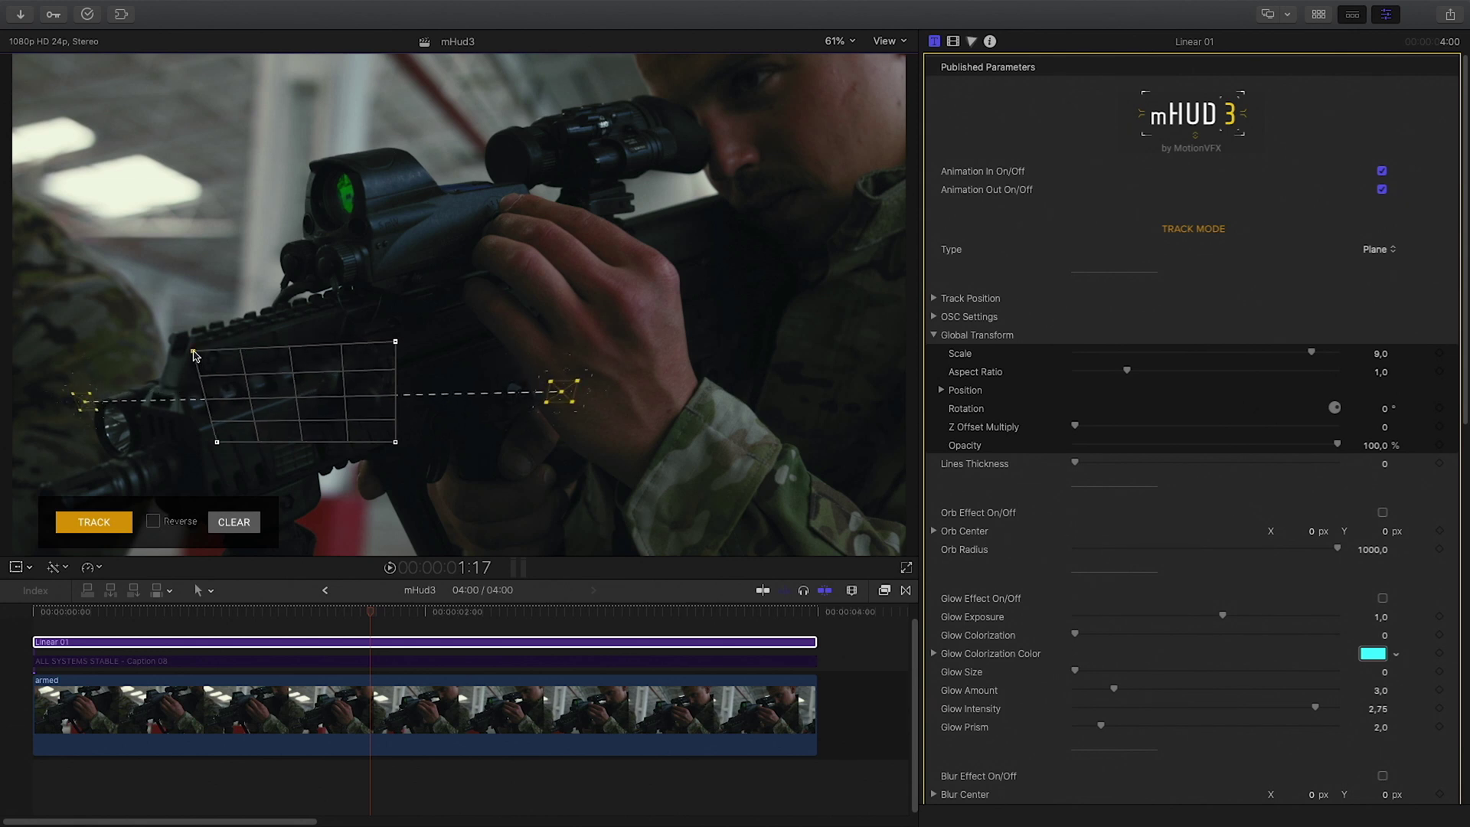
drag(395, 342, 380, 295)
drag(217, 442, 218, 505)
drag(381, 295, 383, 296)
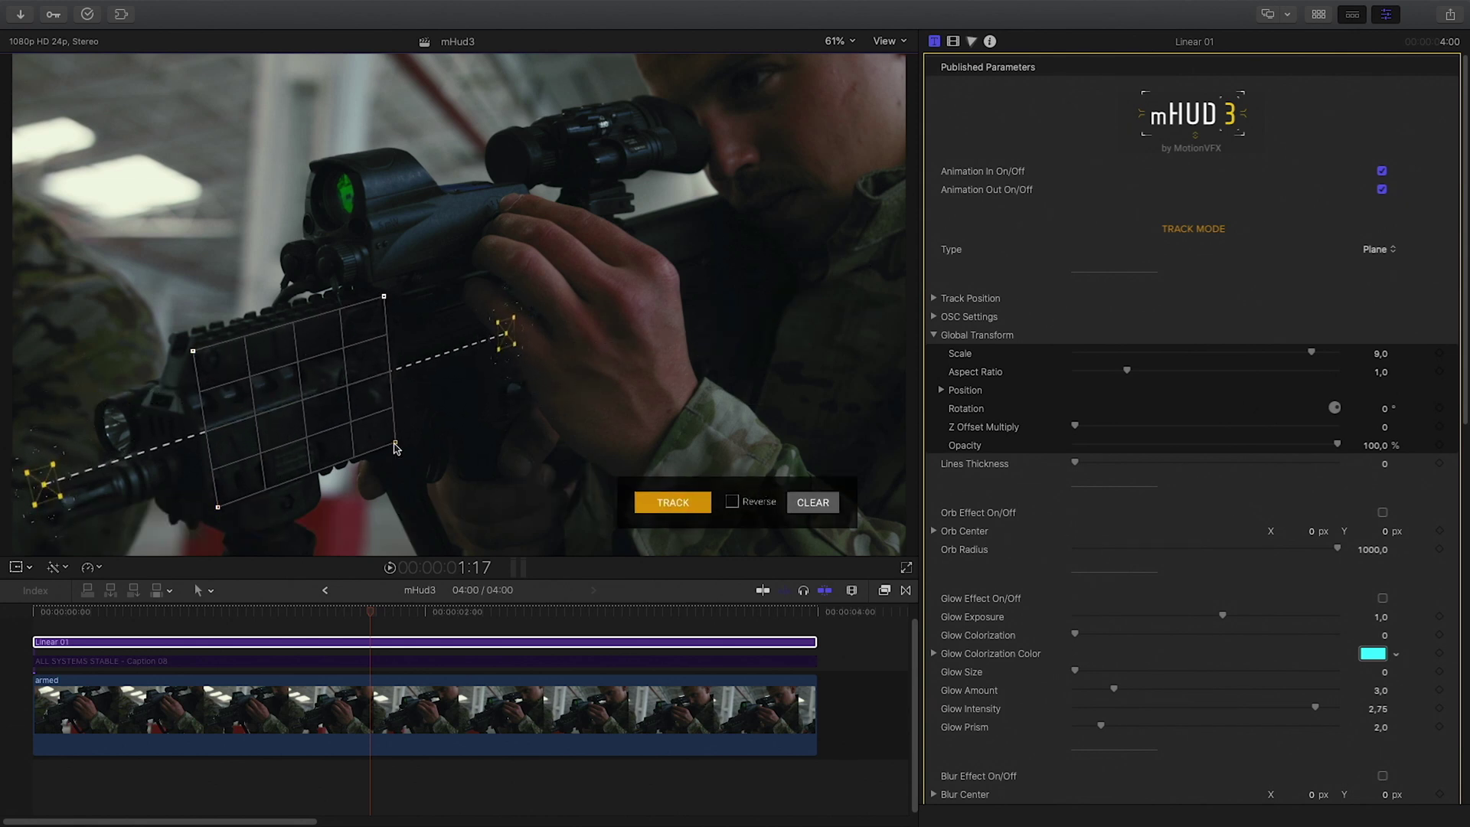
drag(193, 353, 192, 348)
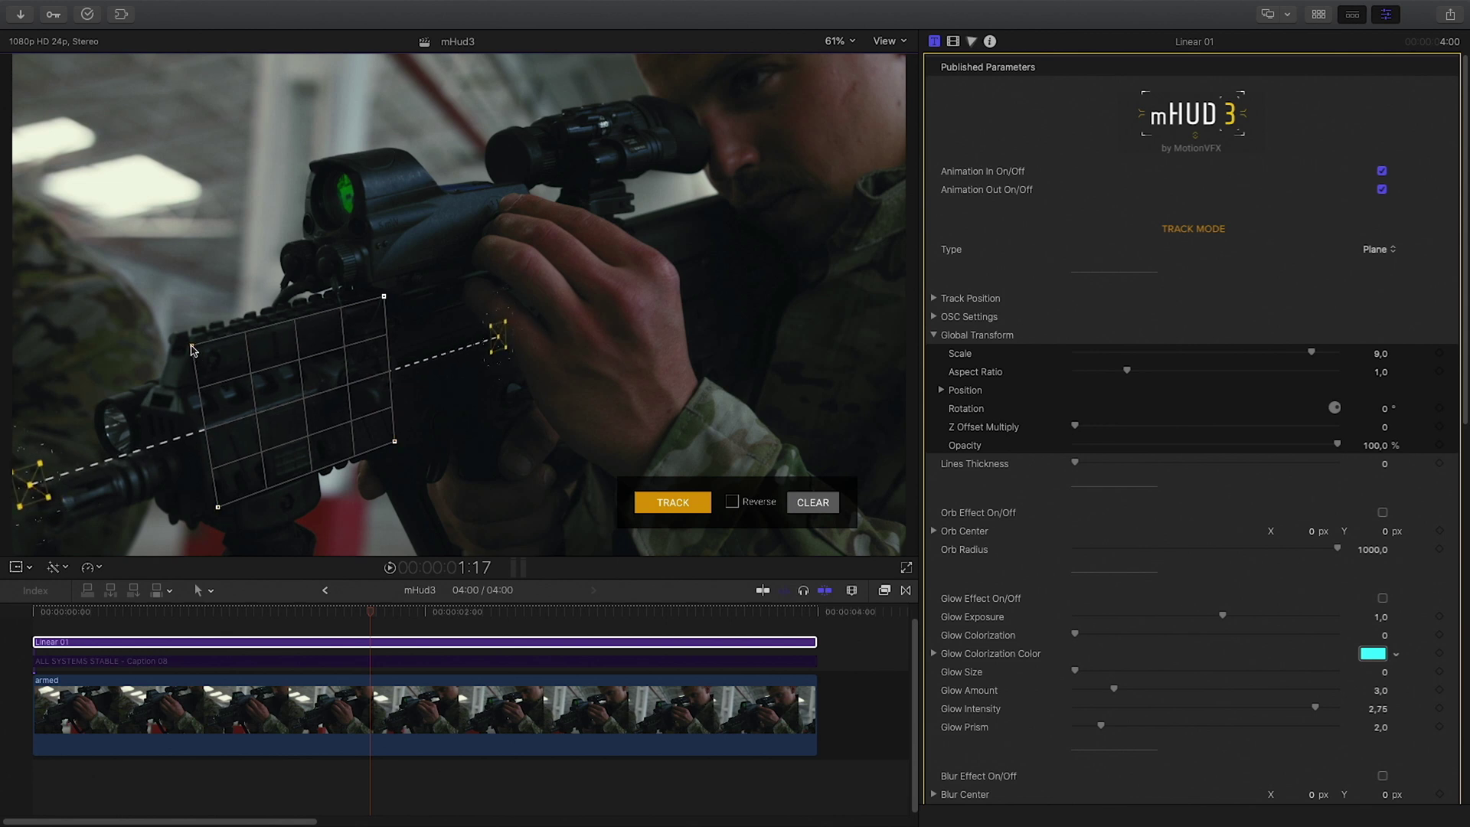
drag(383, 299, 382, 295)
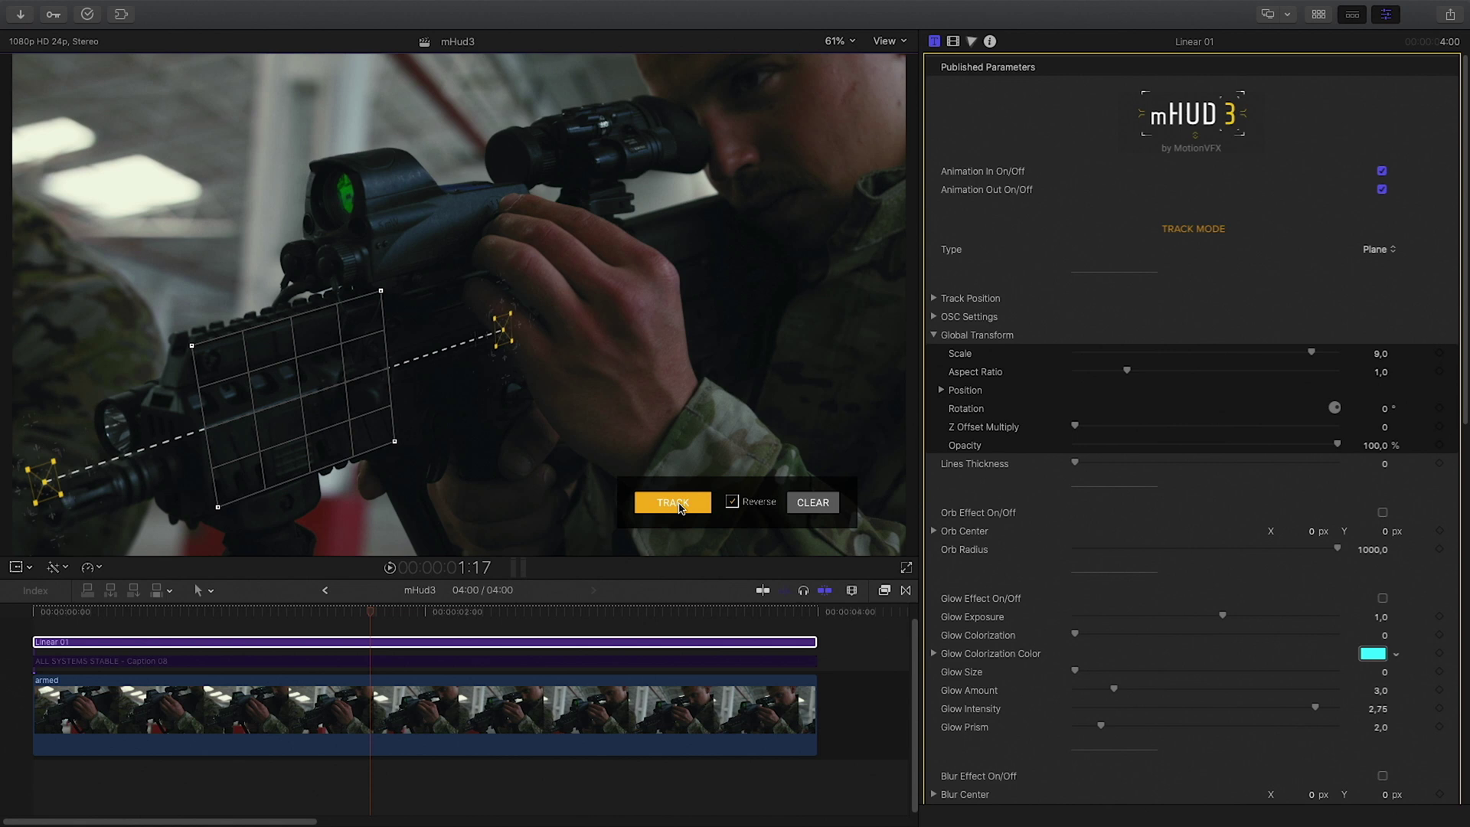
Track the handguard plane in reverse and forward from 1:17, and scrub the timeline to review the track.
click(673, 503)
click(673, 503)
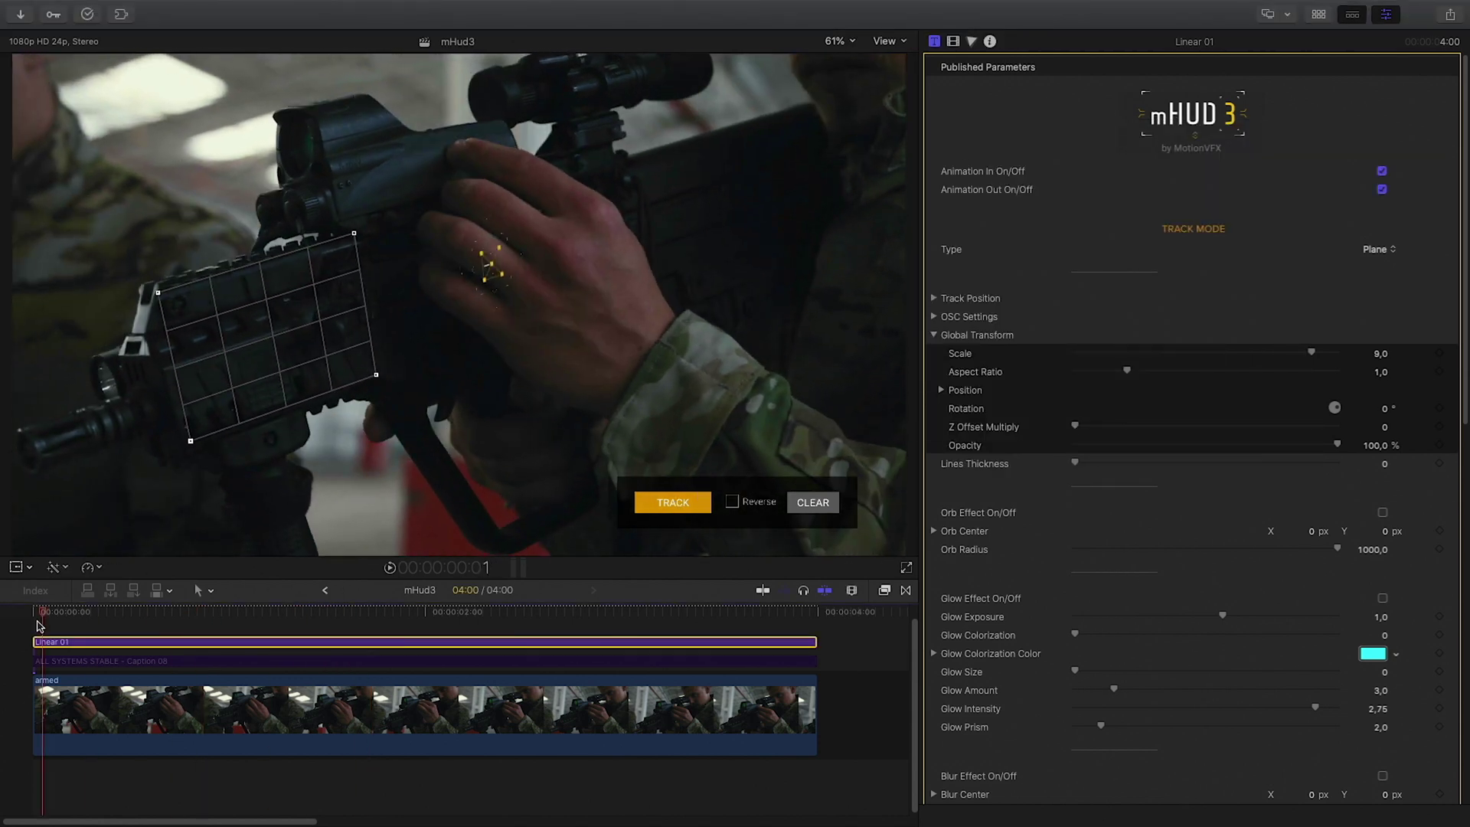
click(523, 644)
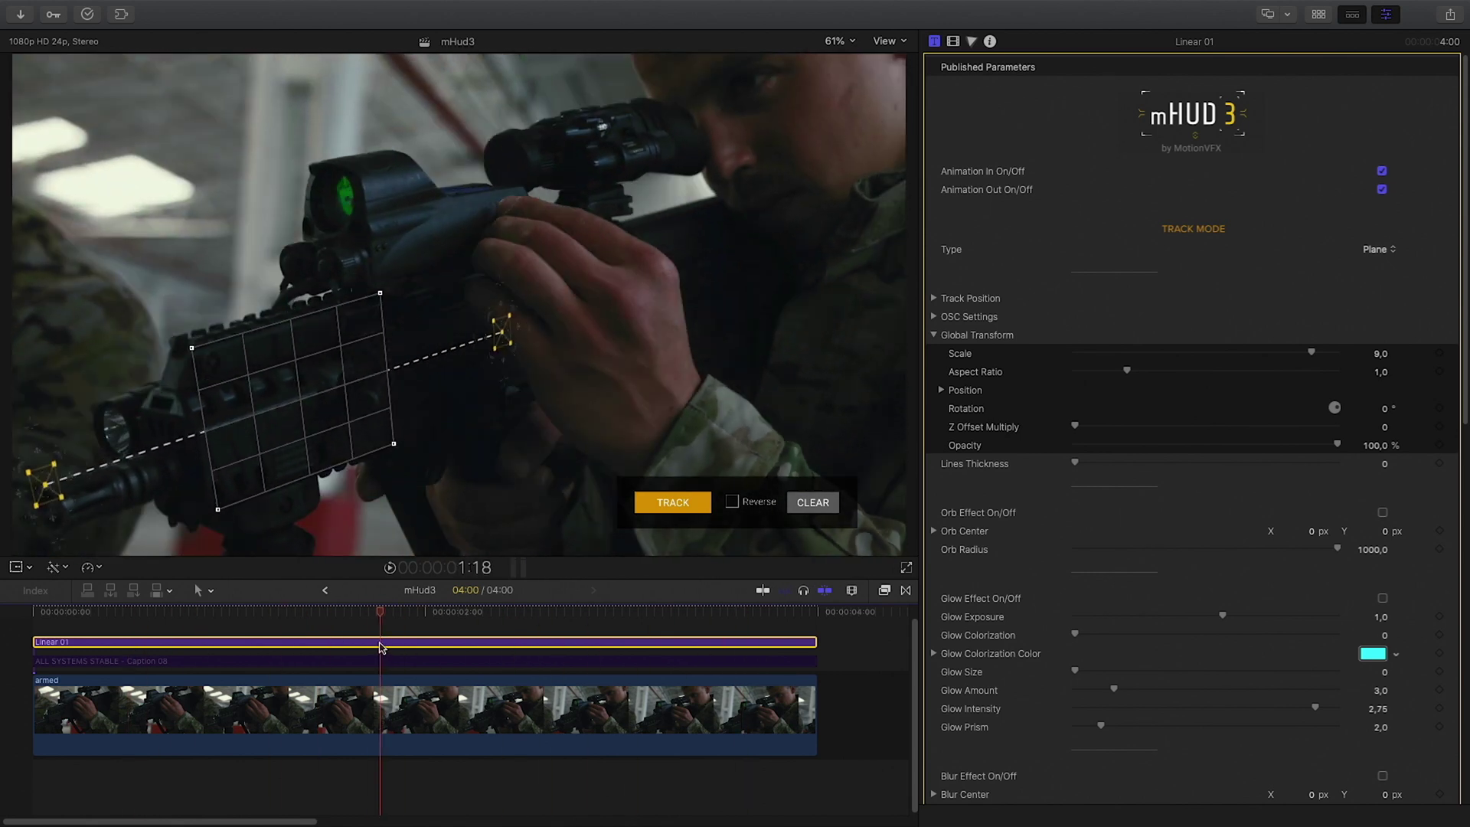
Hide the plane tracker and set Linear 01's global Position X to -0,36 and Position Y to -0,72.
click(14, 567)
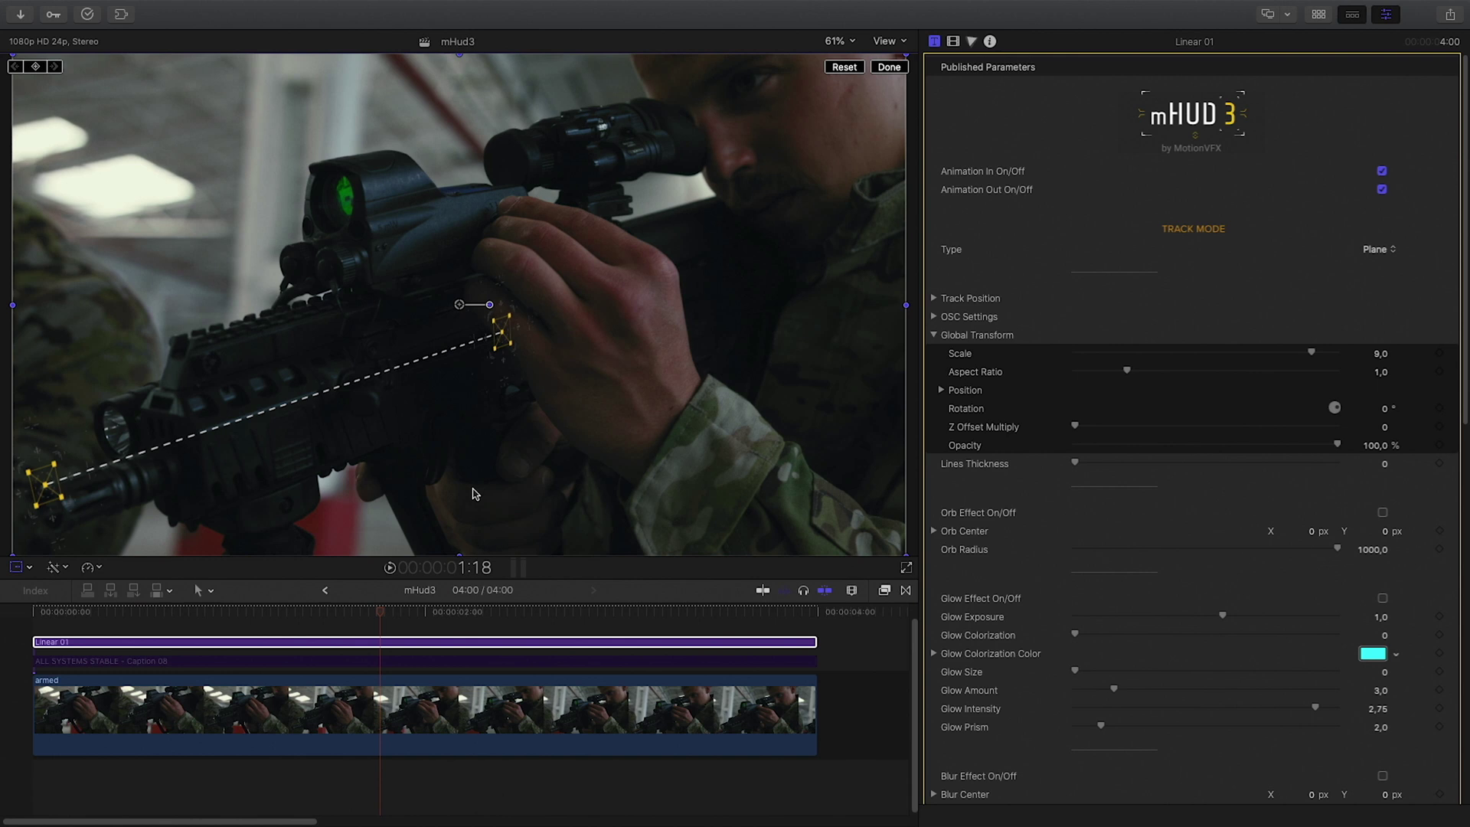
click(941, 390)
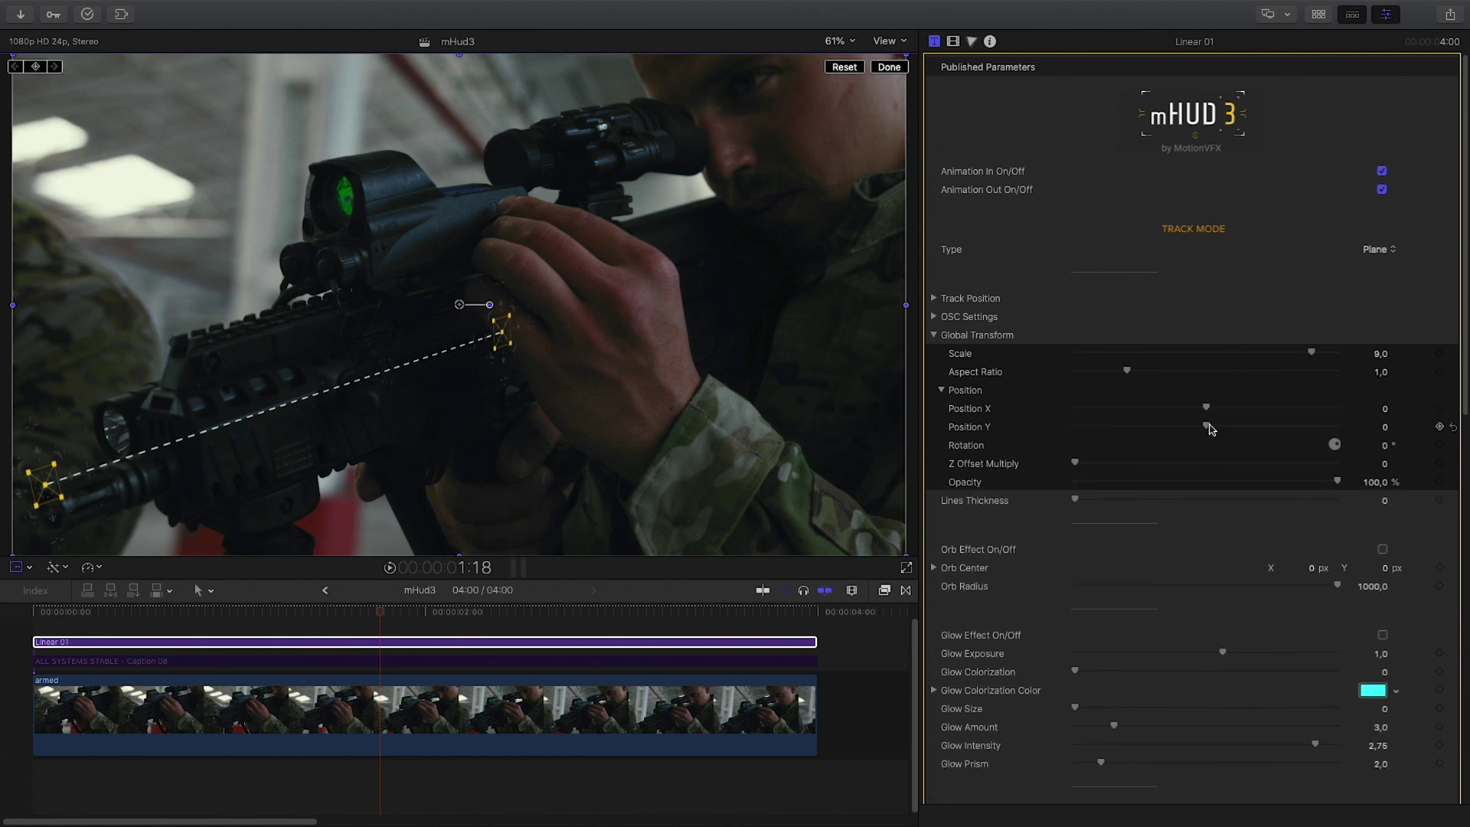
drag(1208, 426, 1152, 412)
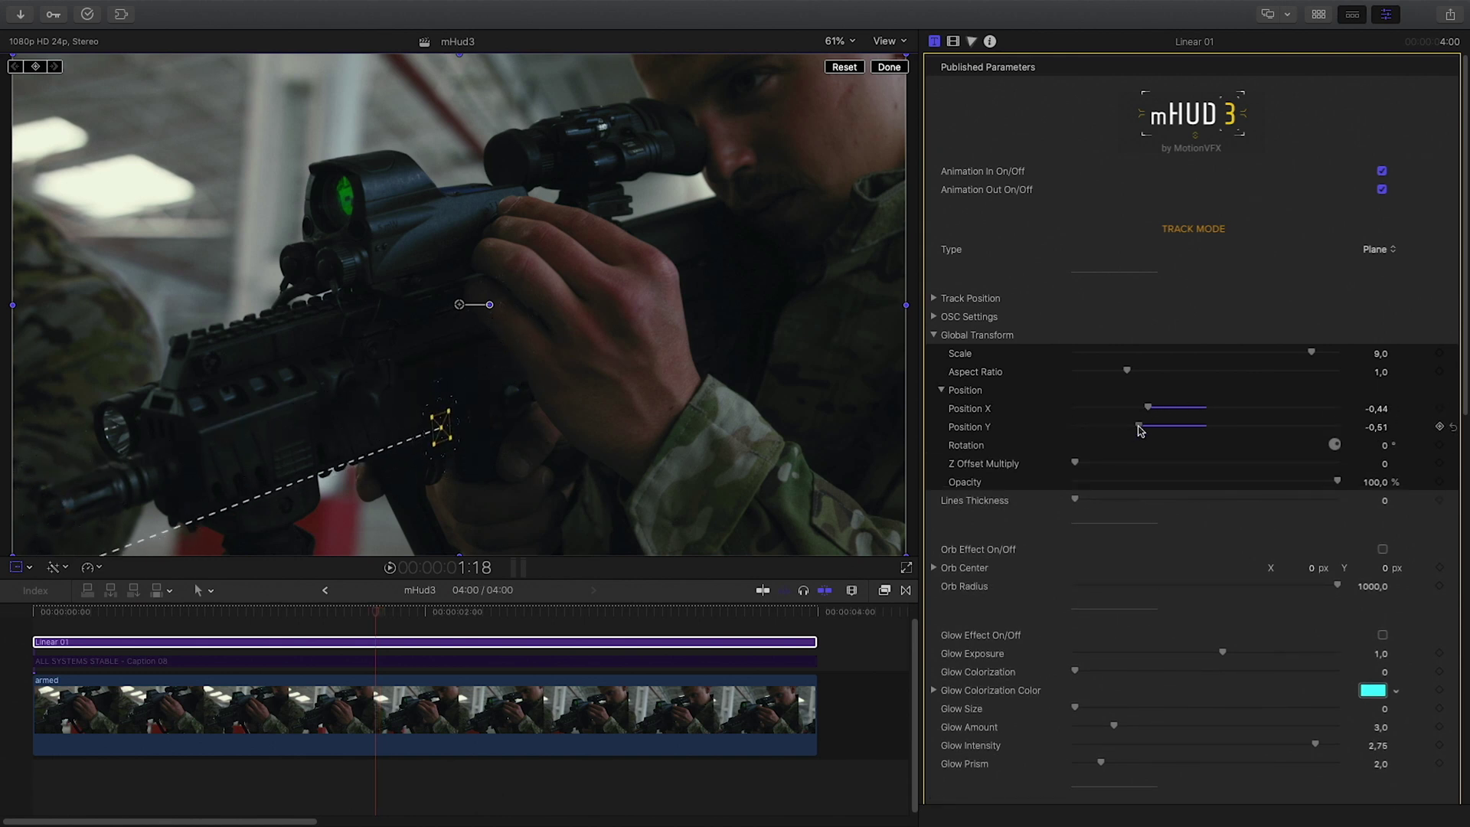
click(46, 613)
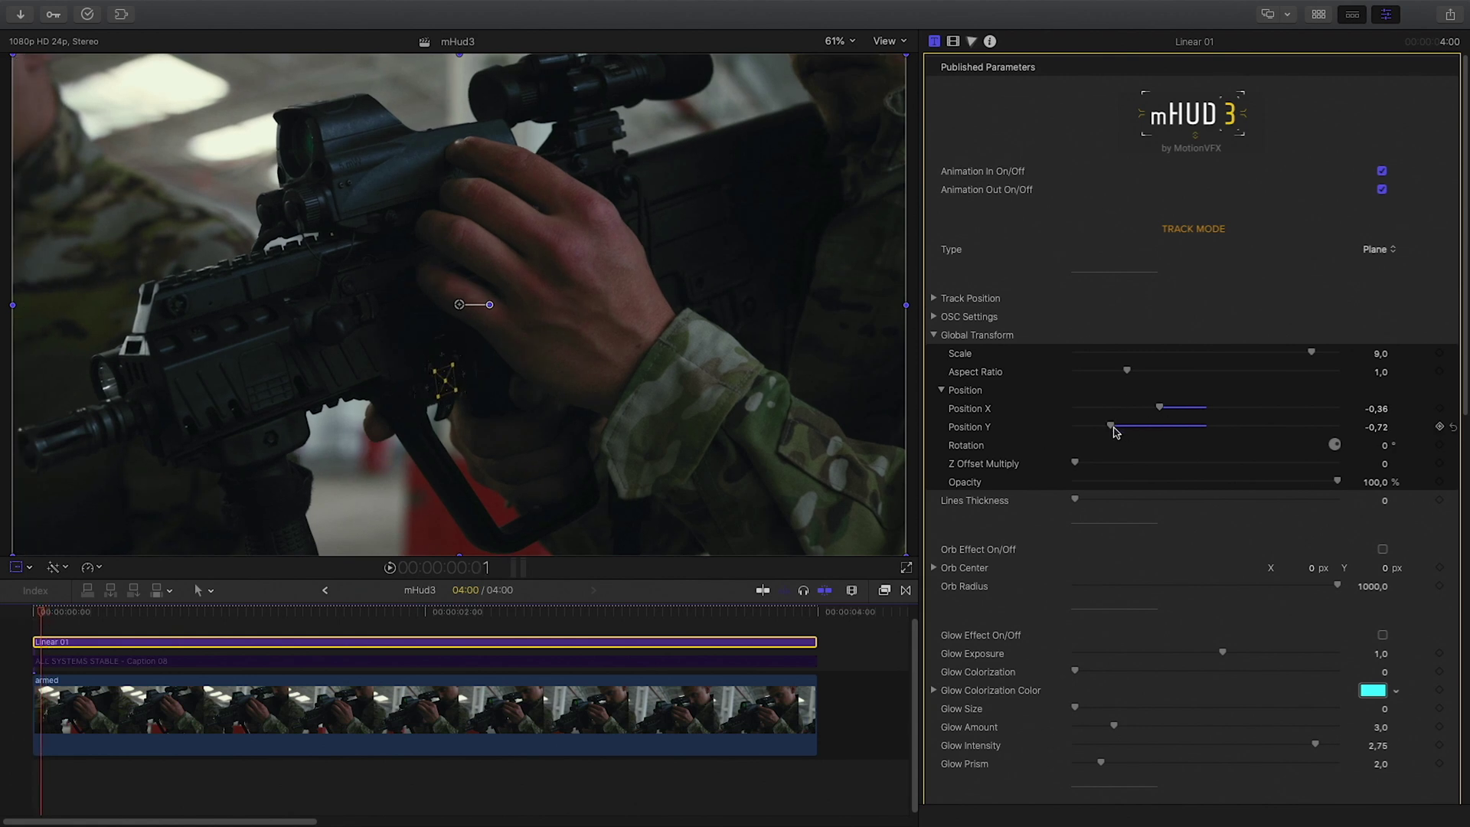
Scrub to frame 22 and enable the Glow Effect on Linear 01 with a Glow Amount of 0,6.
drag(42, 613, 216, 612)
scroll(1051, 586, down, 5)
scroll(1050, 586, down, 15)
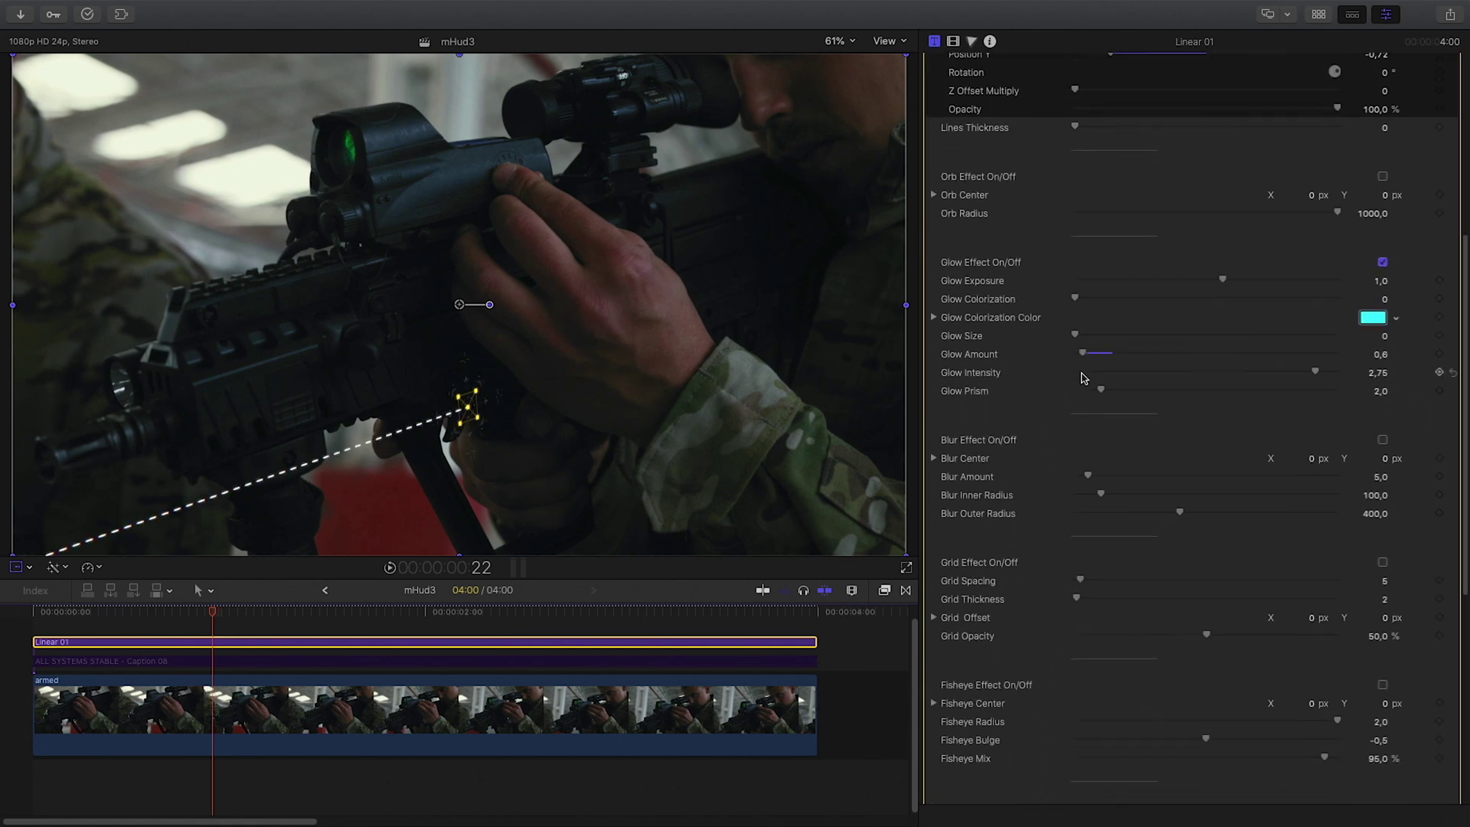
Set Linear 01's Layer 2 Color 1 to the saved bright green swatch.
click(1370, 648)
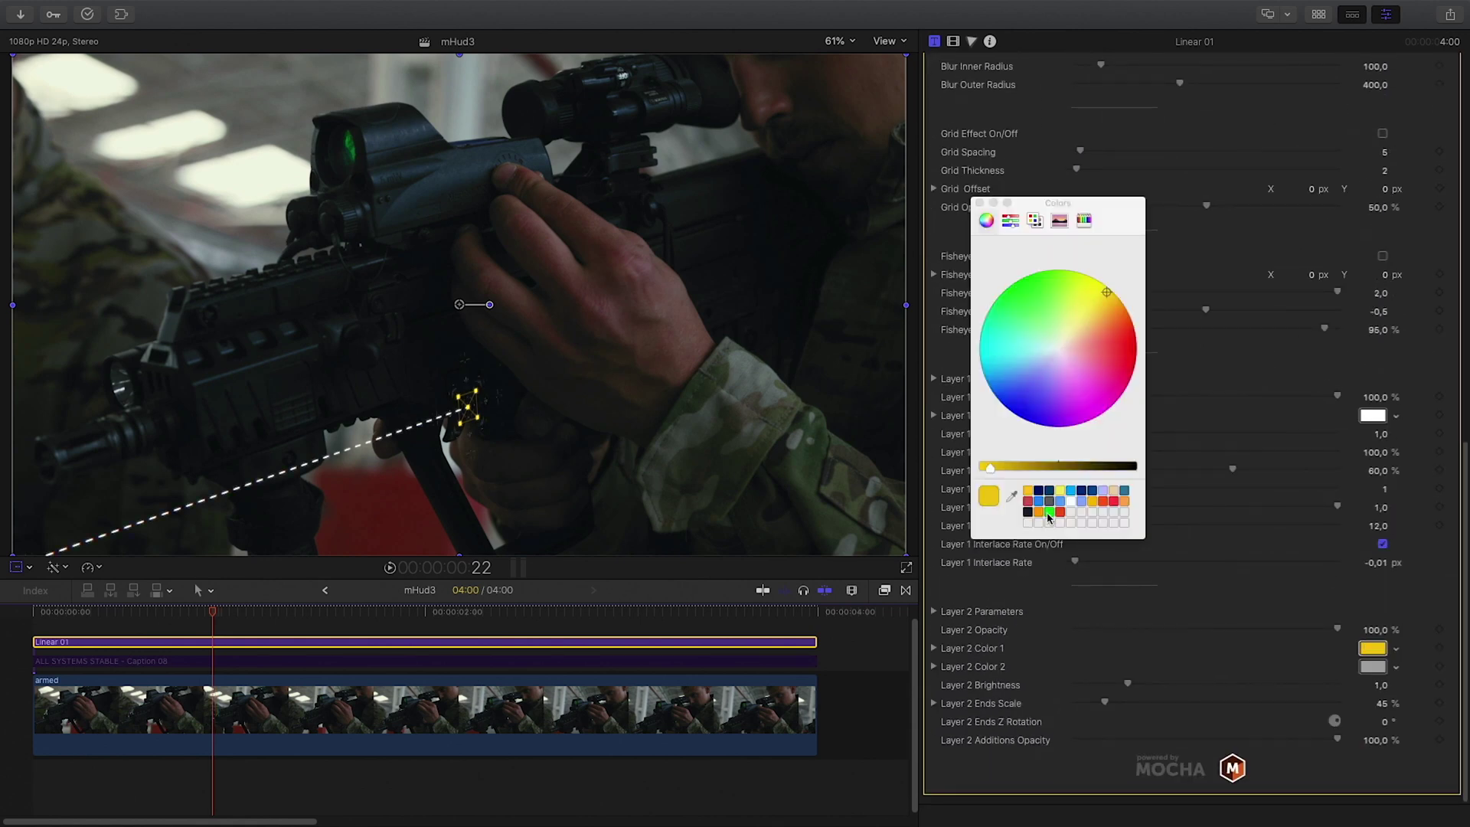
click(1007, 205)
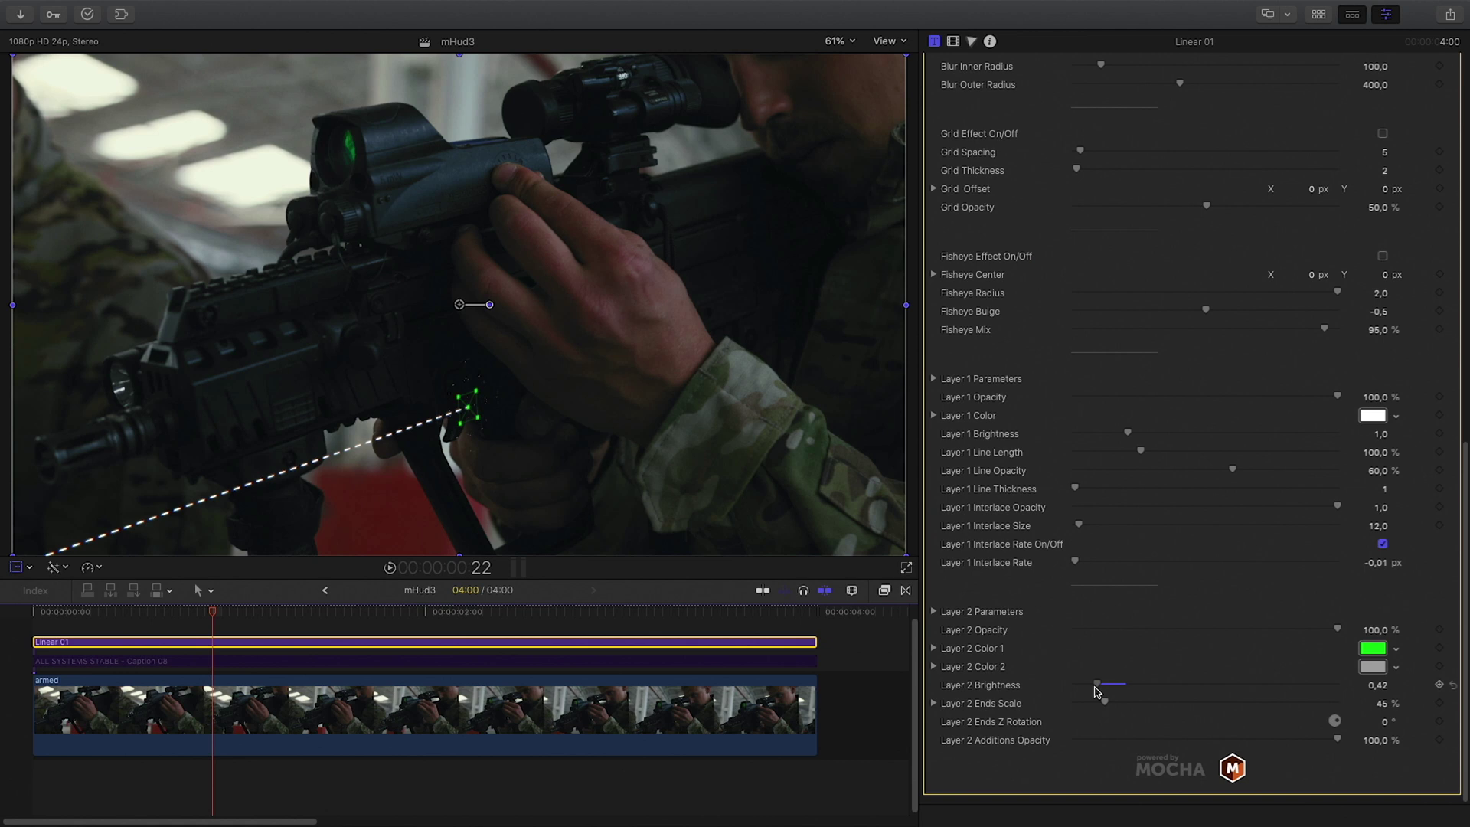
Scrub the clip to review Linear 01, and add the Target 05 title at the timeline start above Linear 01.
drag(149, 612, 309, 634)
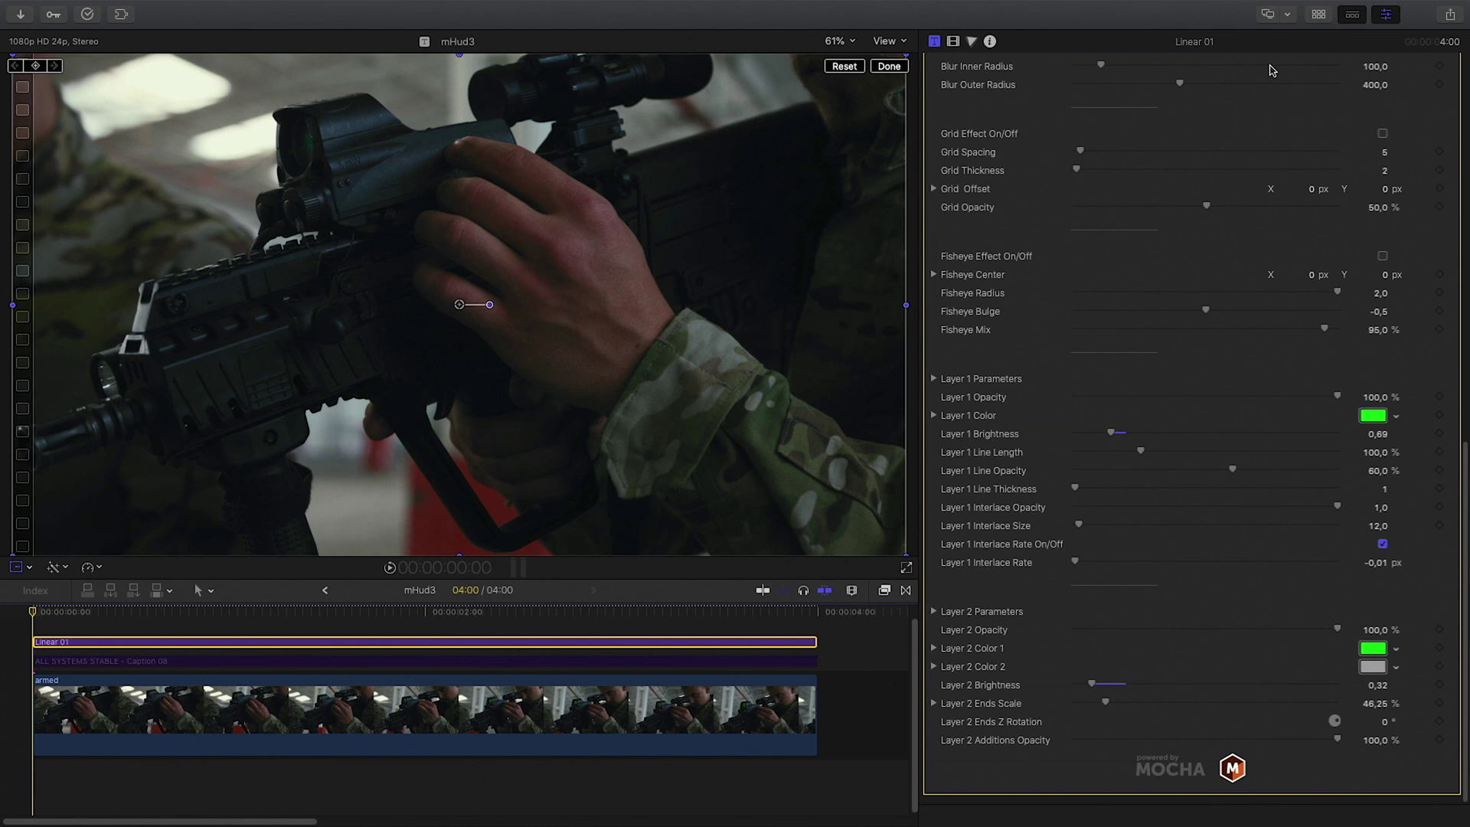
click(1318, 14)
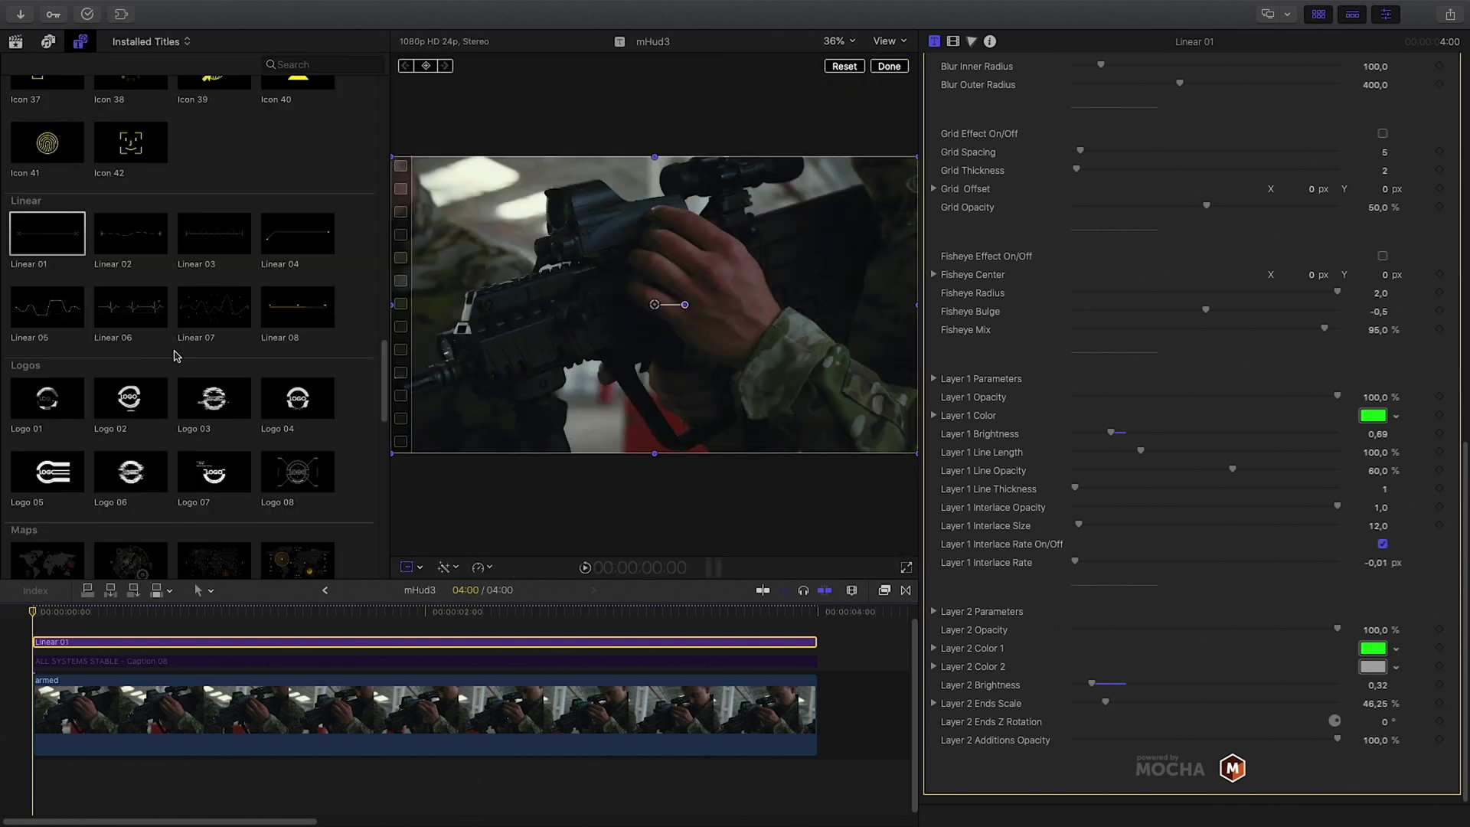
scroll(174, 344, down, 15)
click(47, 531)
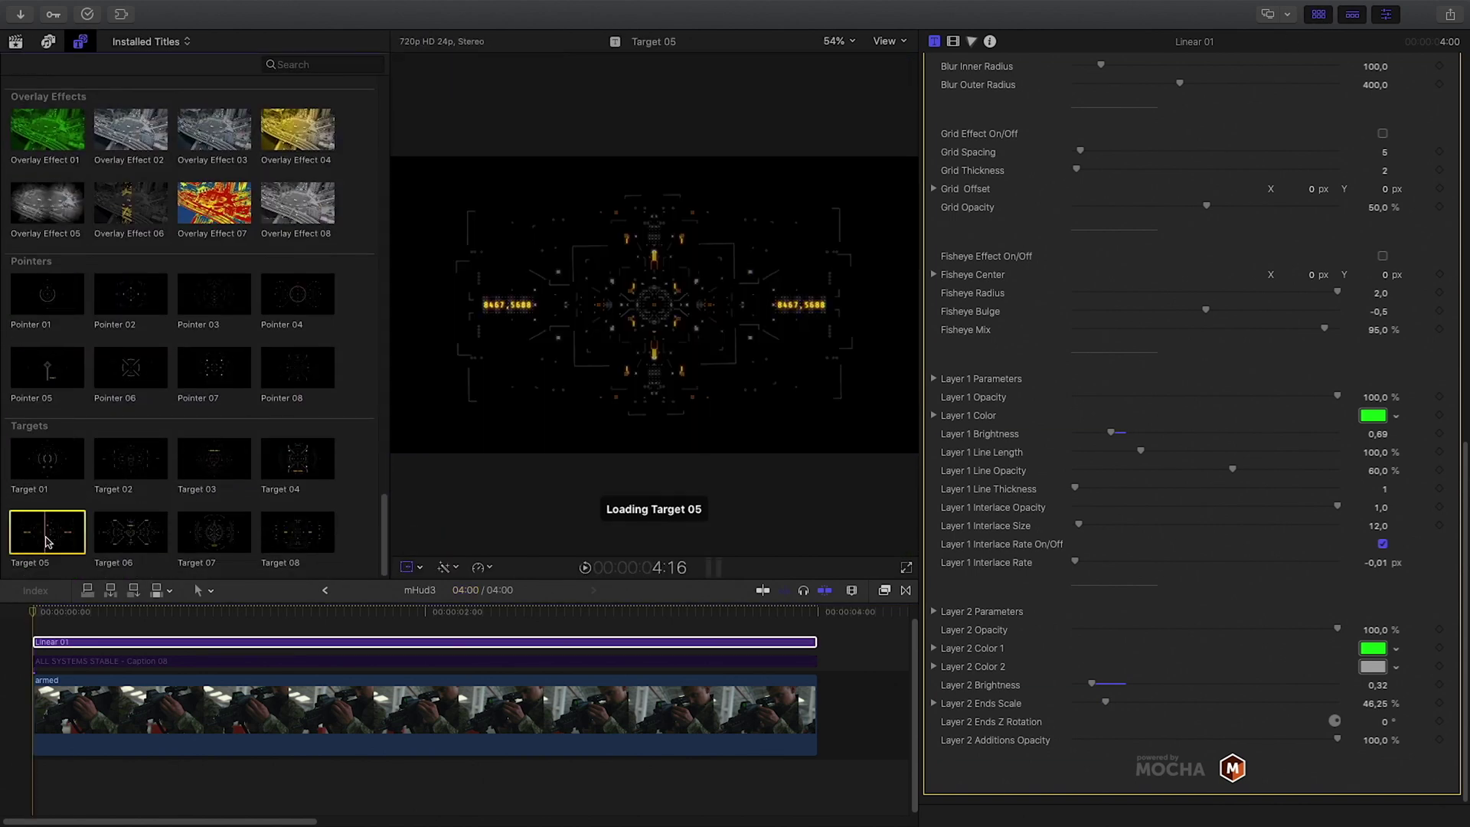
drag(46, 531, 36, 626)
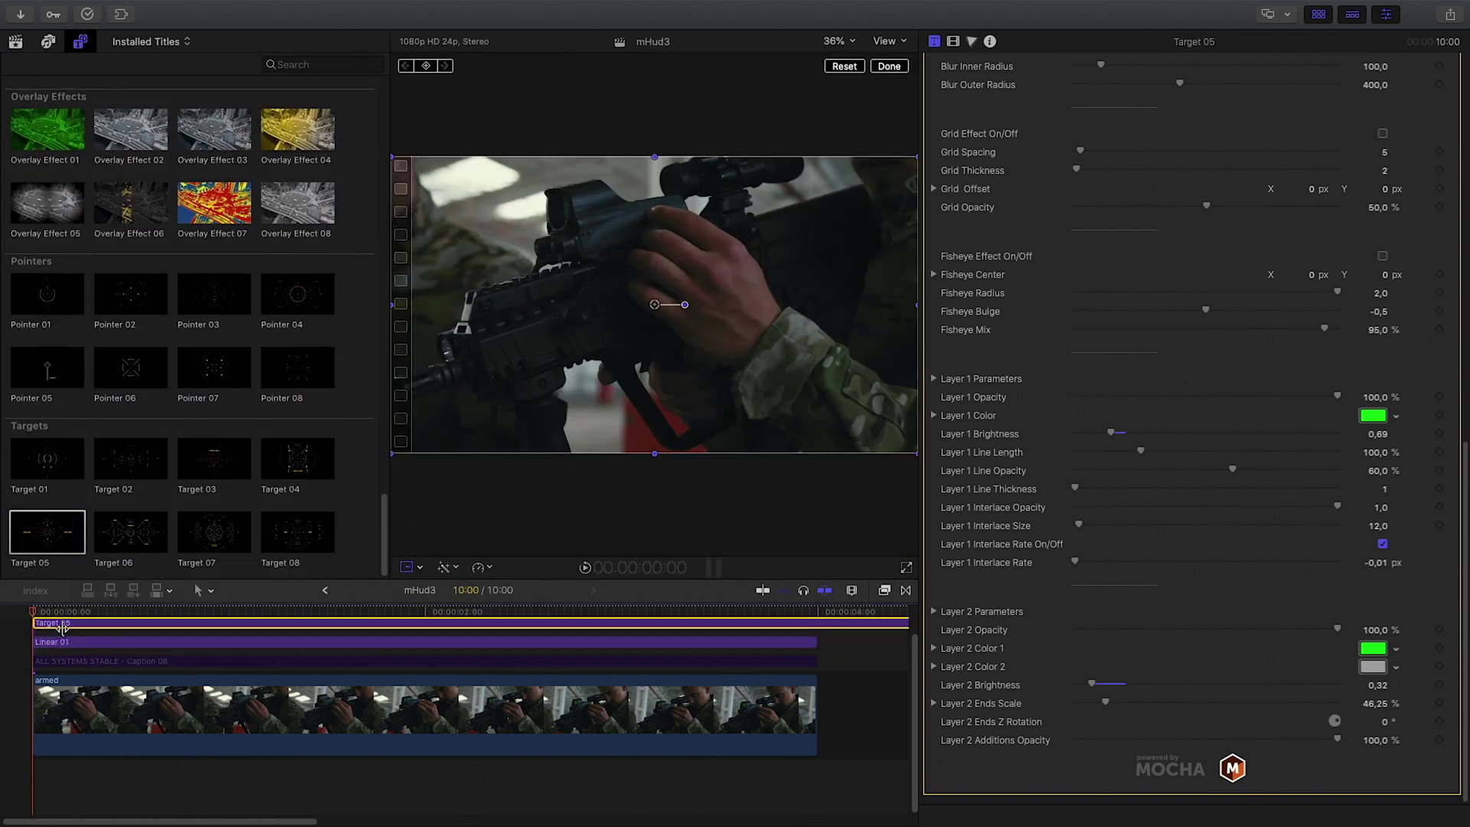
Trim Target 05 to the 4:00 length of the armed clip and hide the titles browser.
key(shift+z)
drag(812, 622, 342, 640)
key(shift+z)
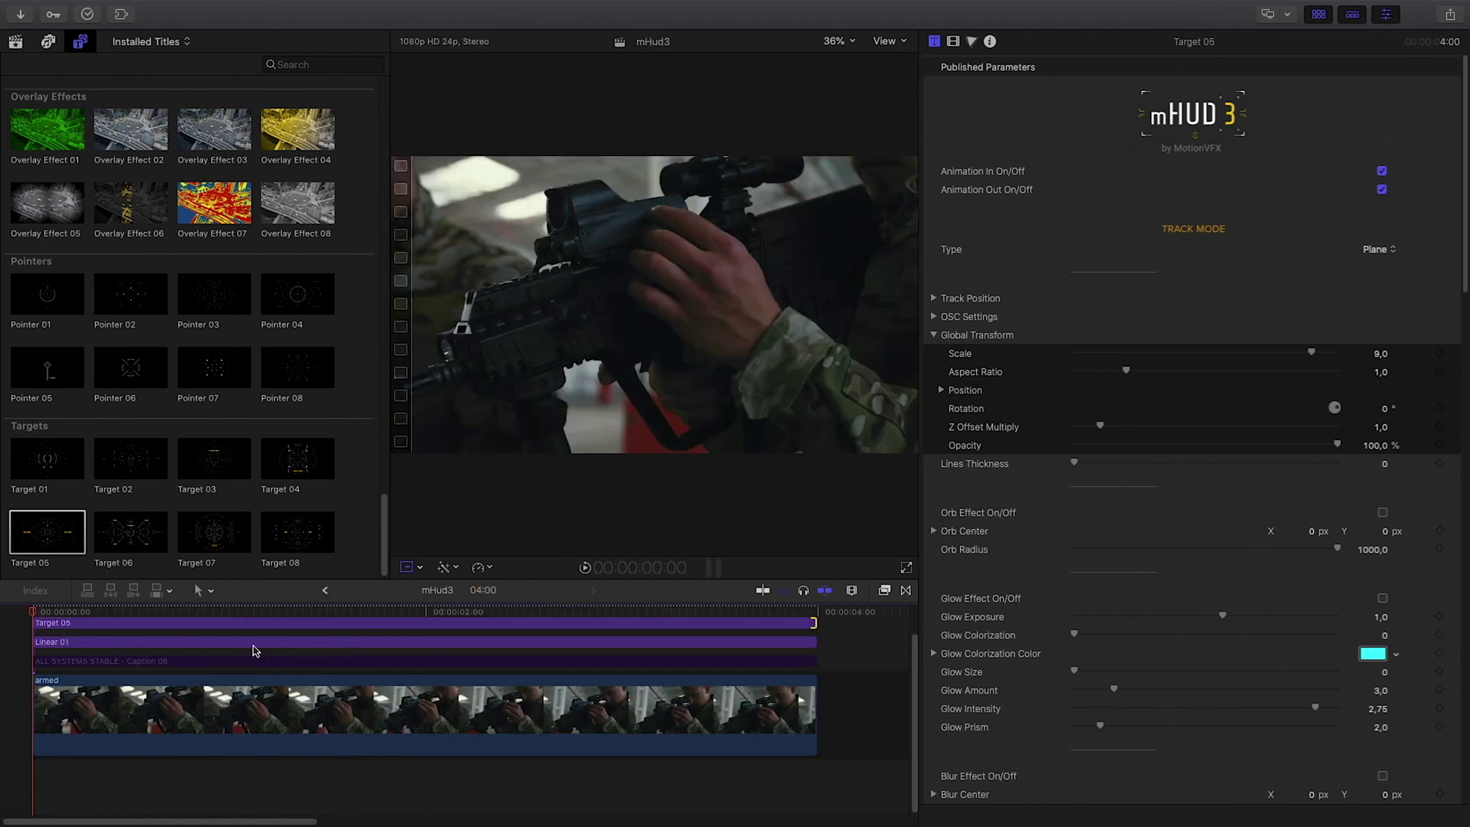
click(1319, 16)
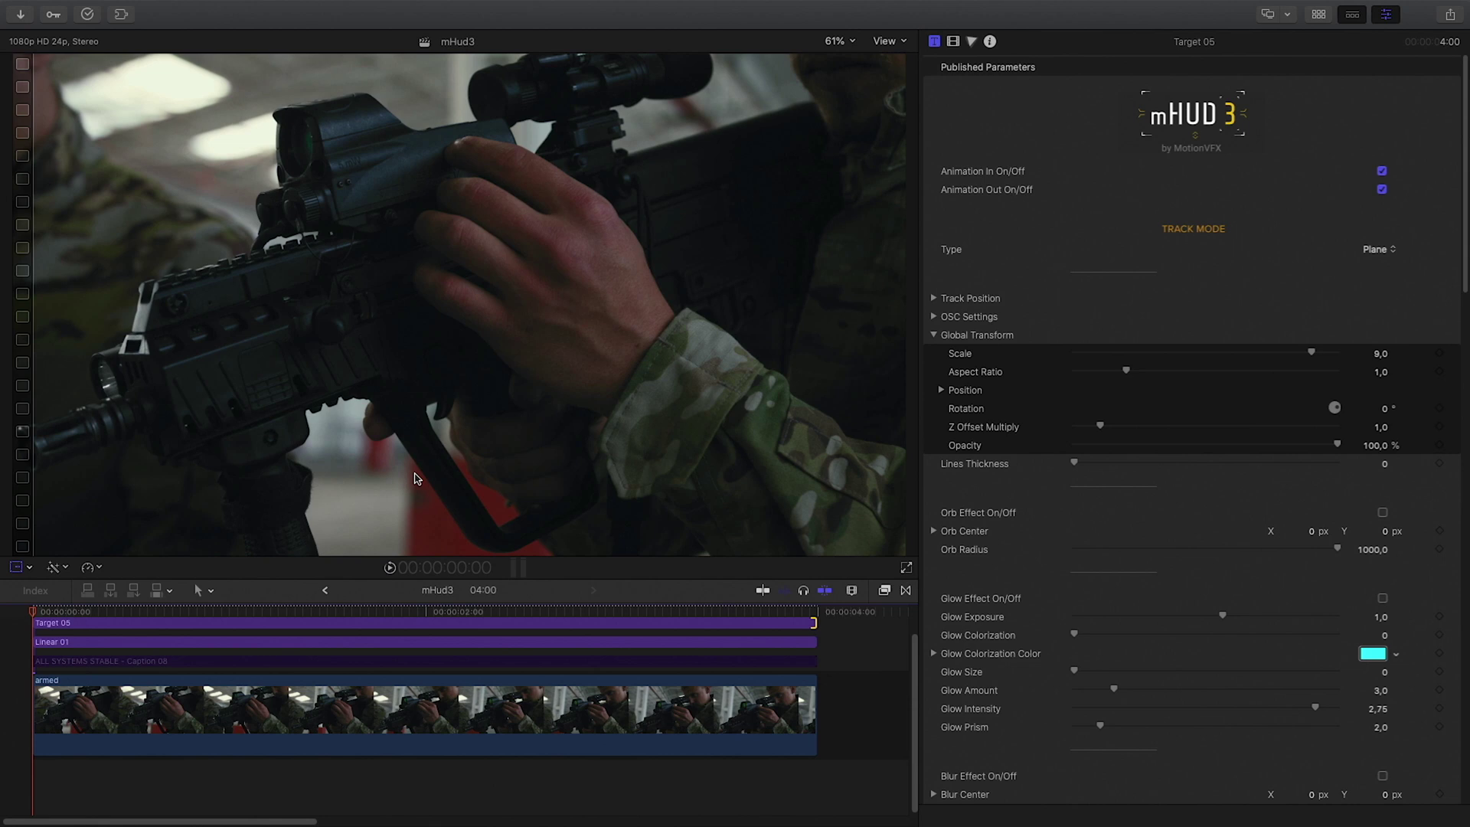
Disable Linear 01, select Target 05 and move the playhead to 2:01.
key(v)
click(69, 621)
drag(92, 613, 434, 643)
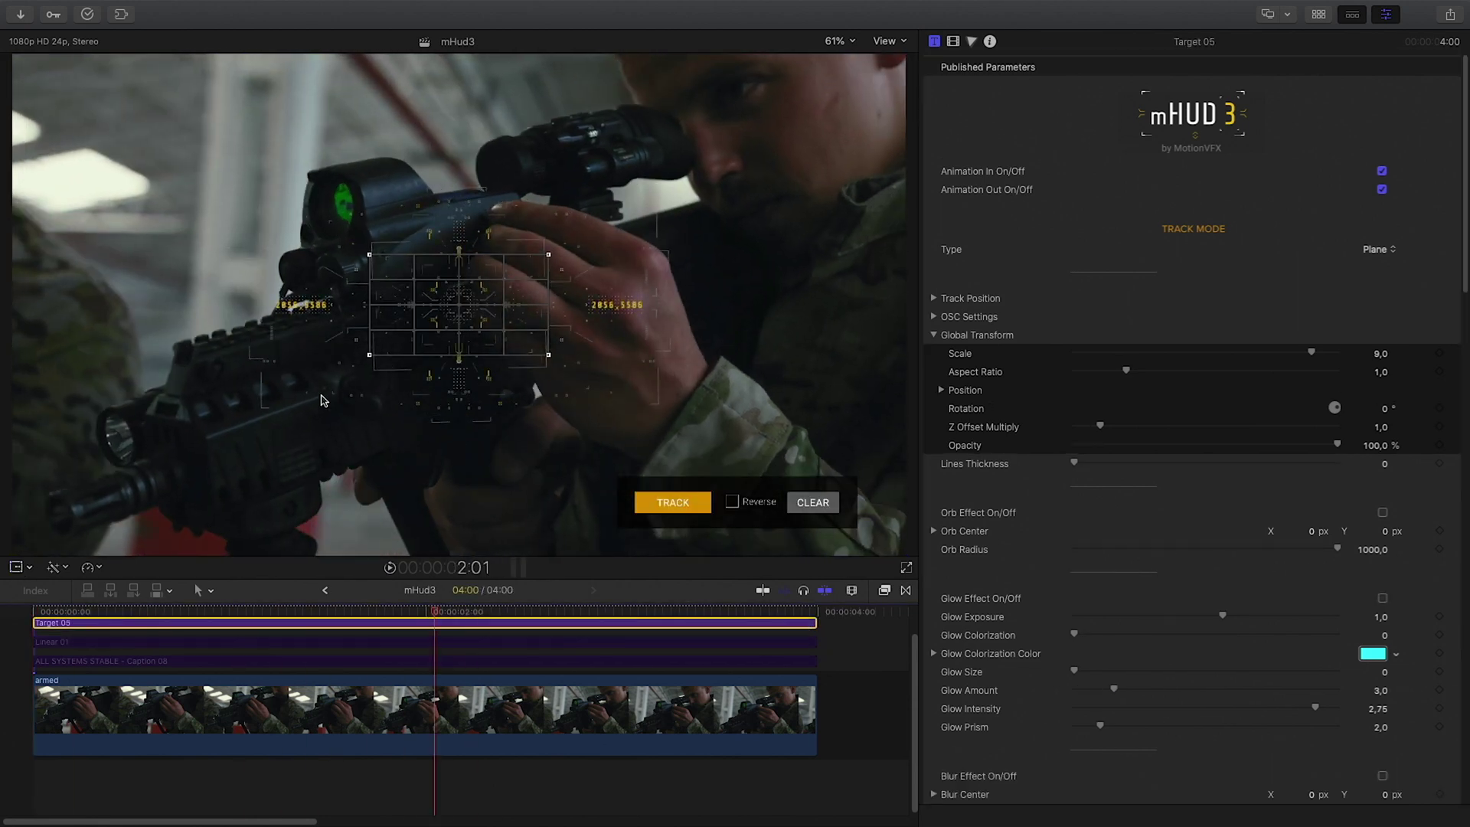
Move Target 05's tracking plane onto the rifle handguard and fit its four corners to the handguard's perspective.
drag(457, 306, 292, 386)
drag(382, 335, 377, 308)
drag(204, 334, 196, 364)
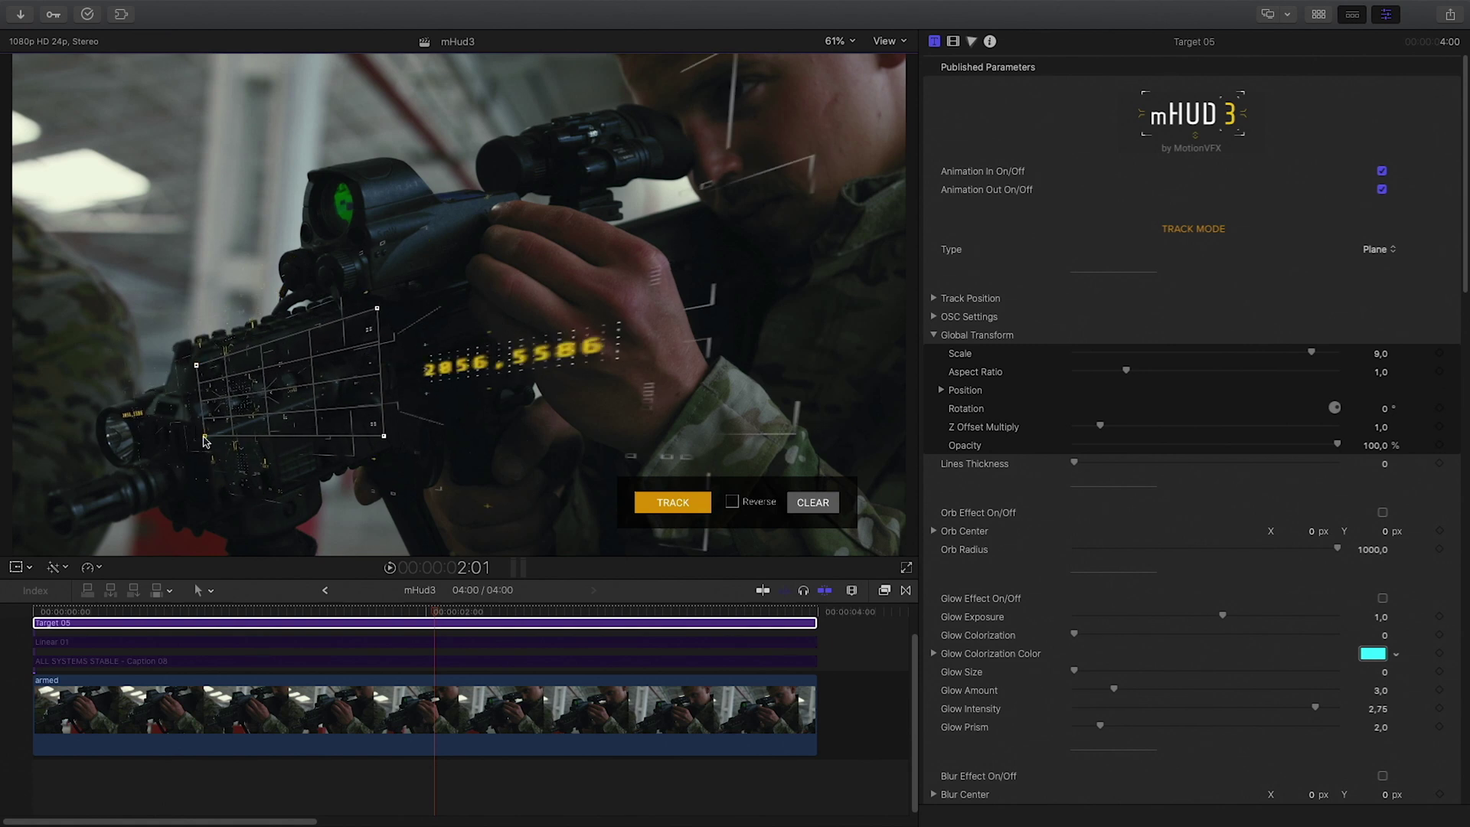
drag(204, 436, 218, 511)
drag(383, 440, 385, 450)
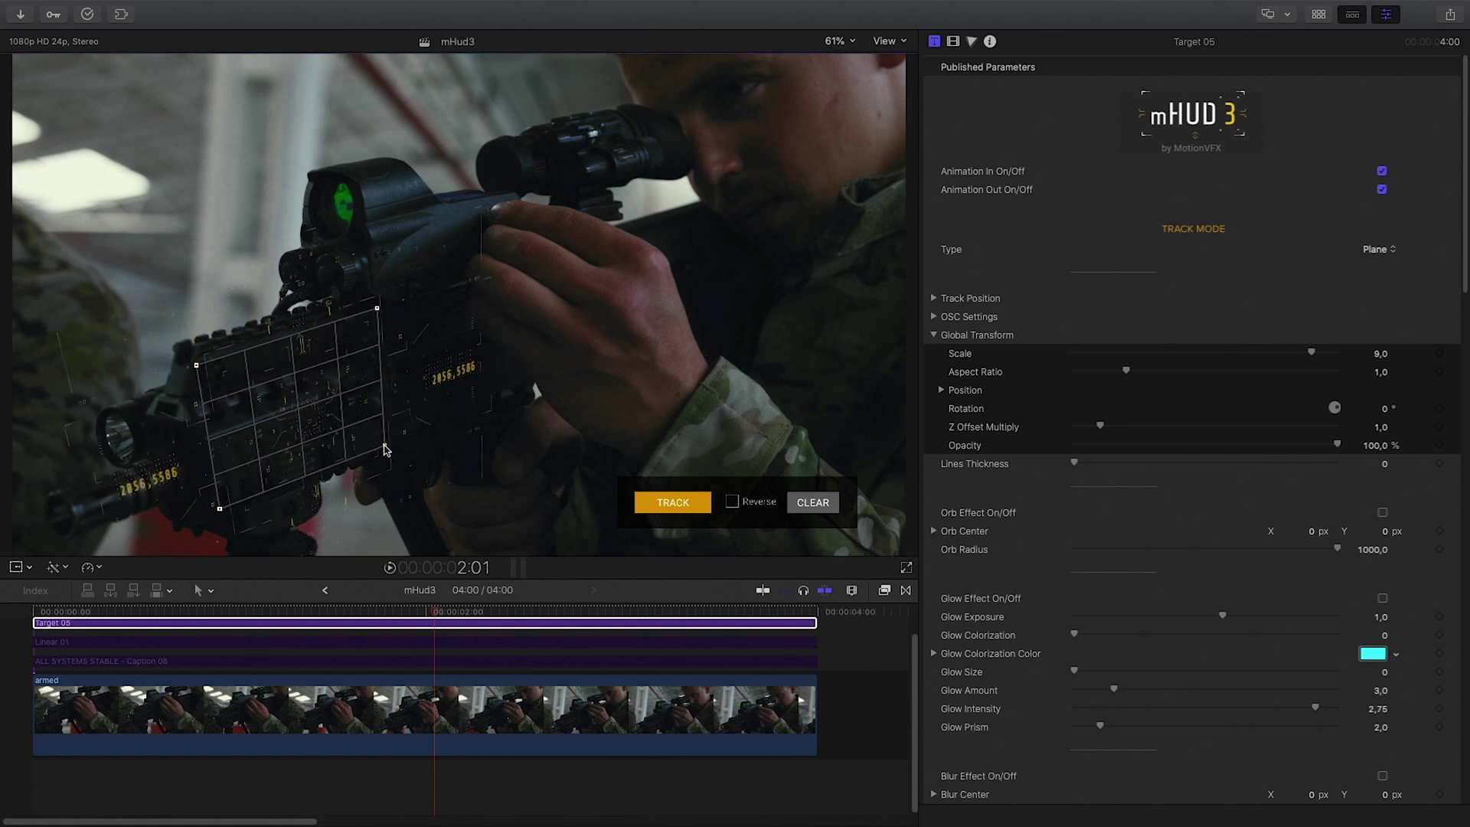
drag(373, 310, 374, 310)
drag(196, 364, 198, 365)
Track the handguard plane in reverse and forward from 2:01, hide the tracker controls and review the track.
click(732, 501)
click(675, 504)
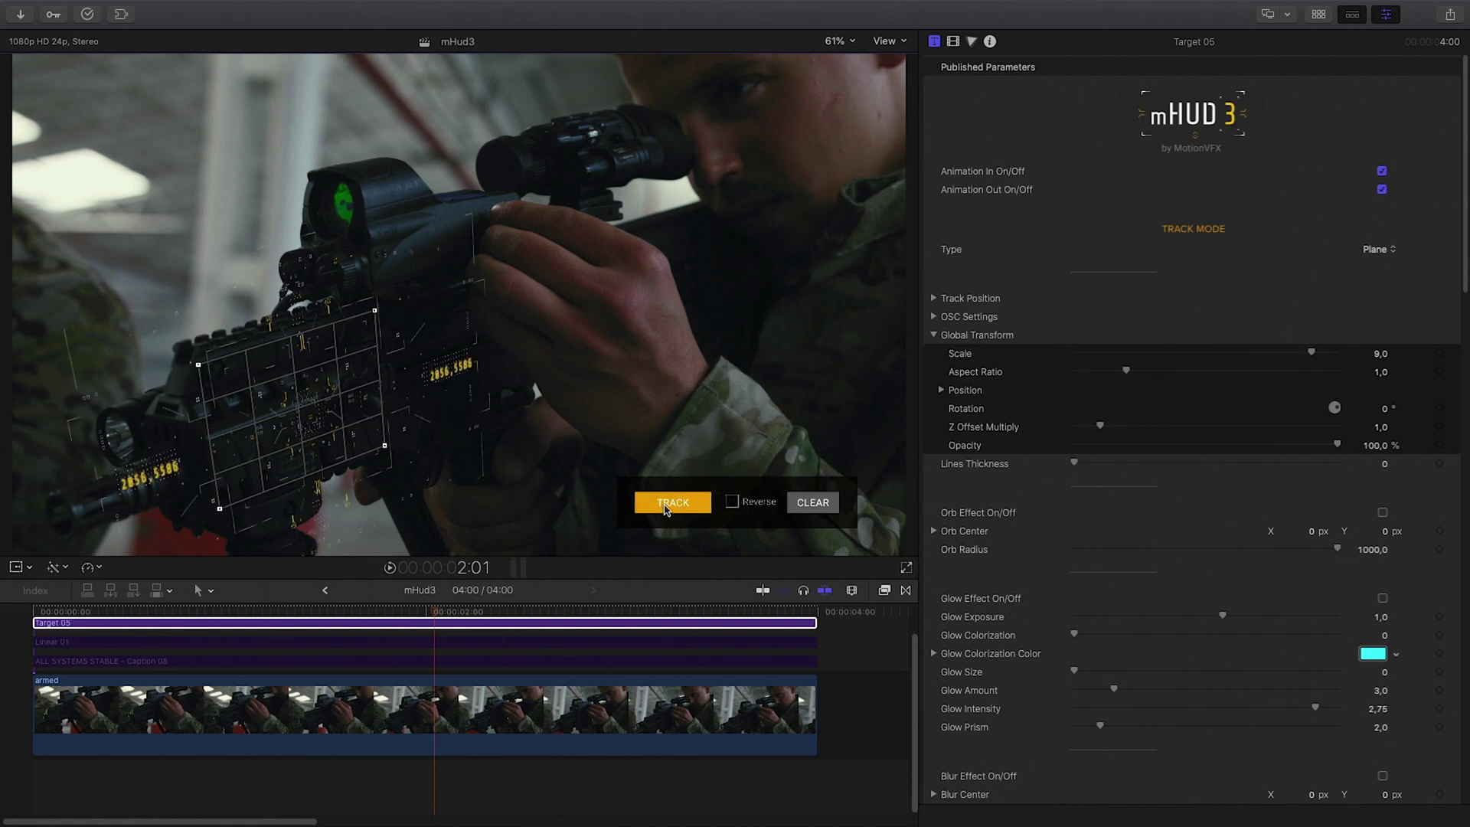
click(666, 507)
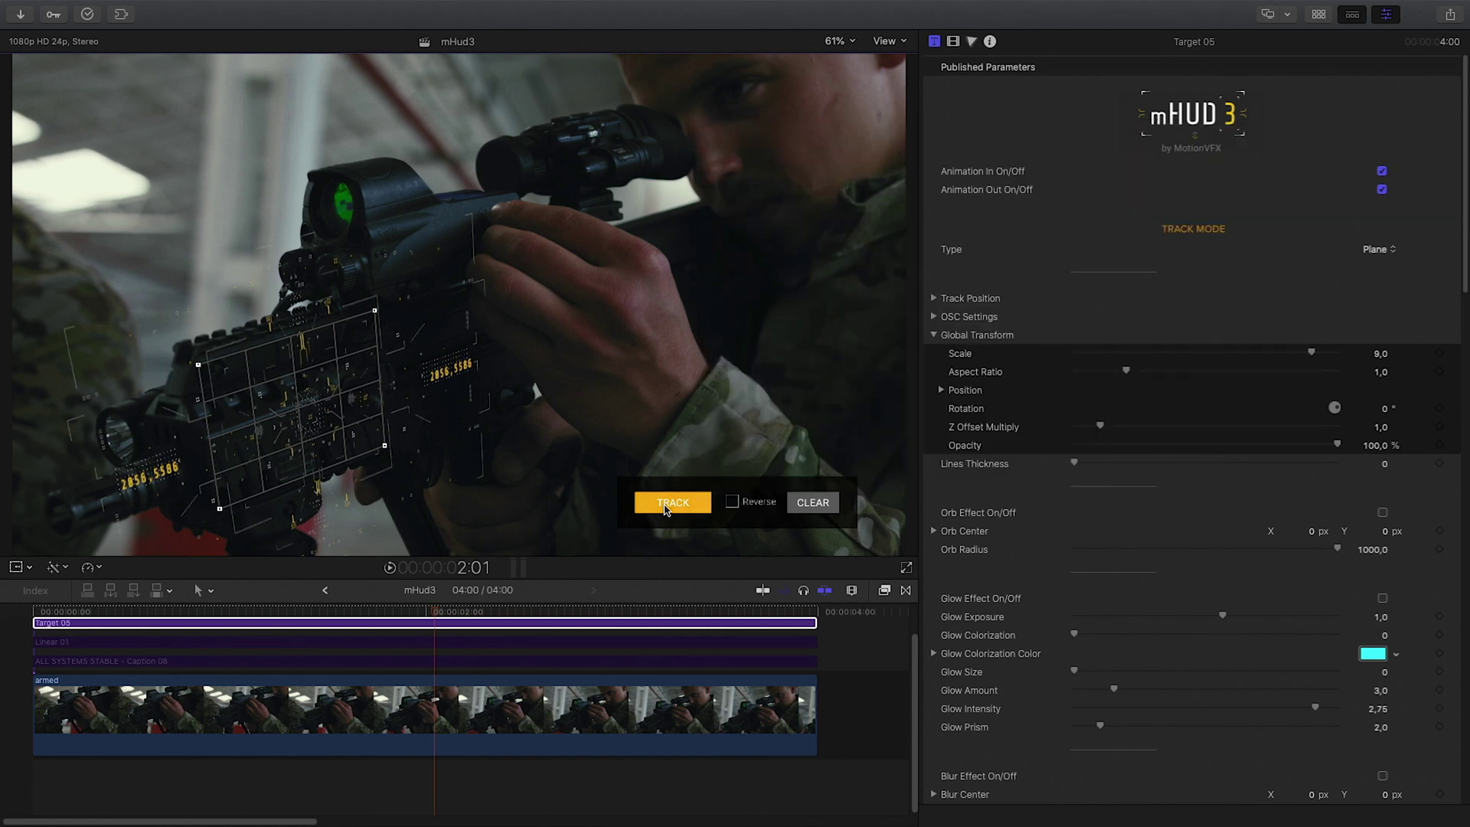
click(17, 568)
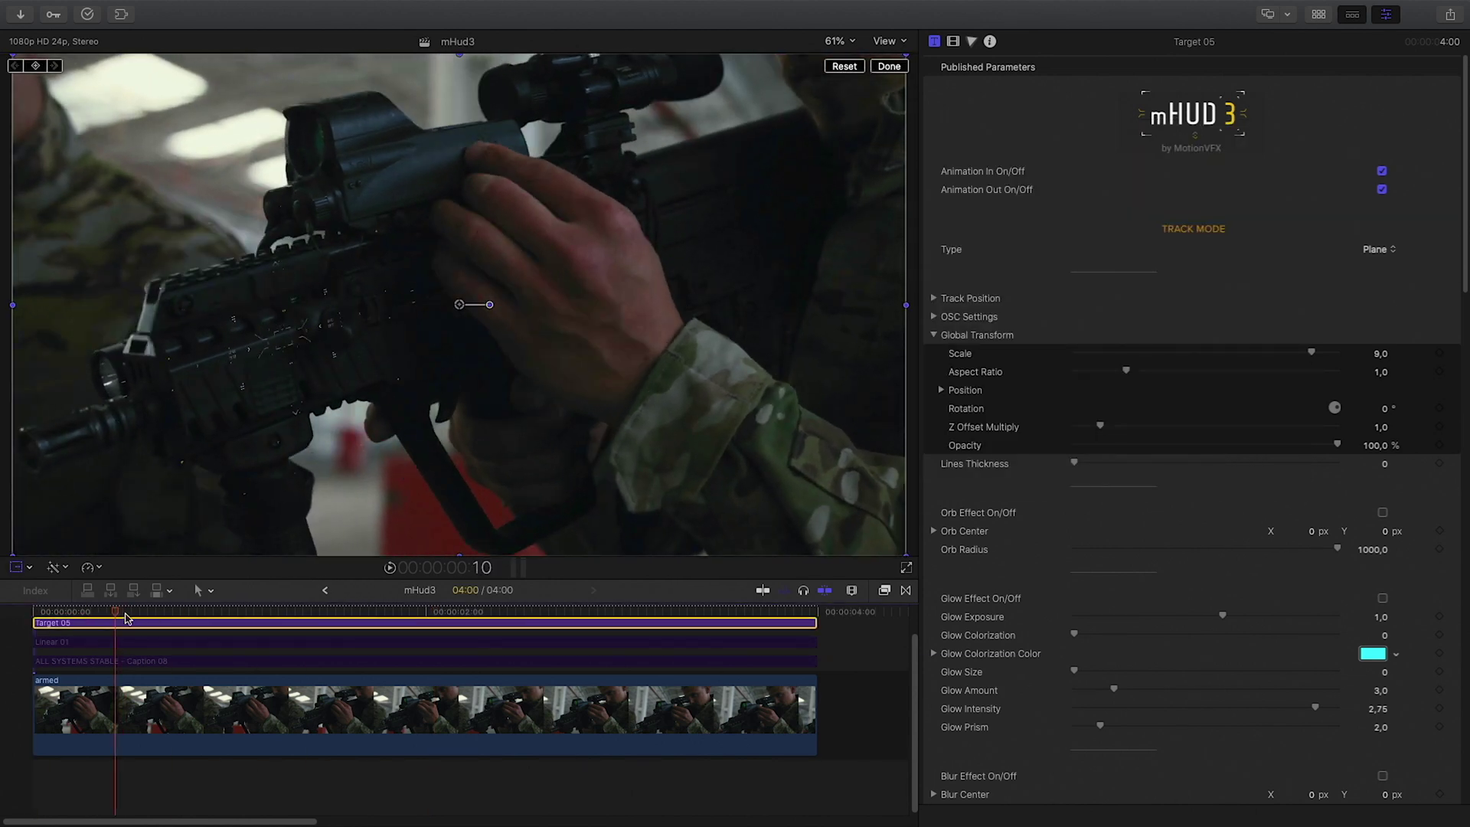
key(space)
Set Target 05's global Scale to 5,88 and style Layer 1 with 60% opacity, white color and a brightness of 2,21.
scroll(1142, 438, down, 3)
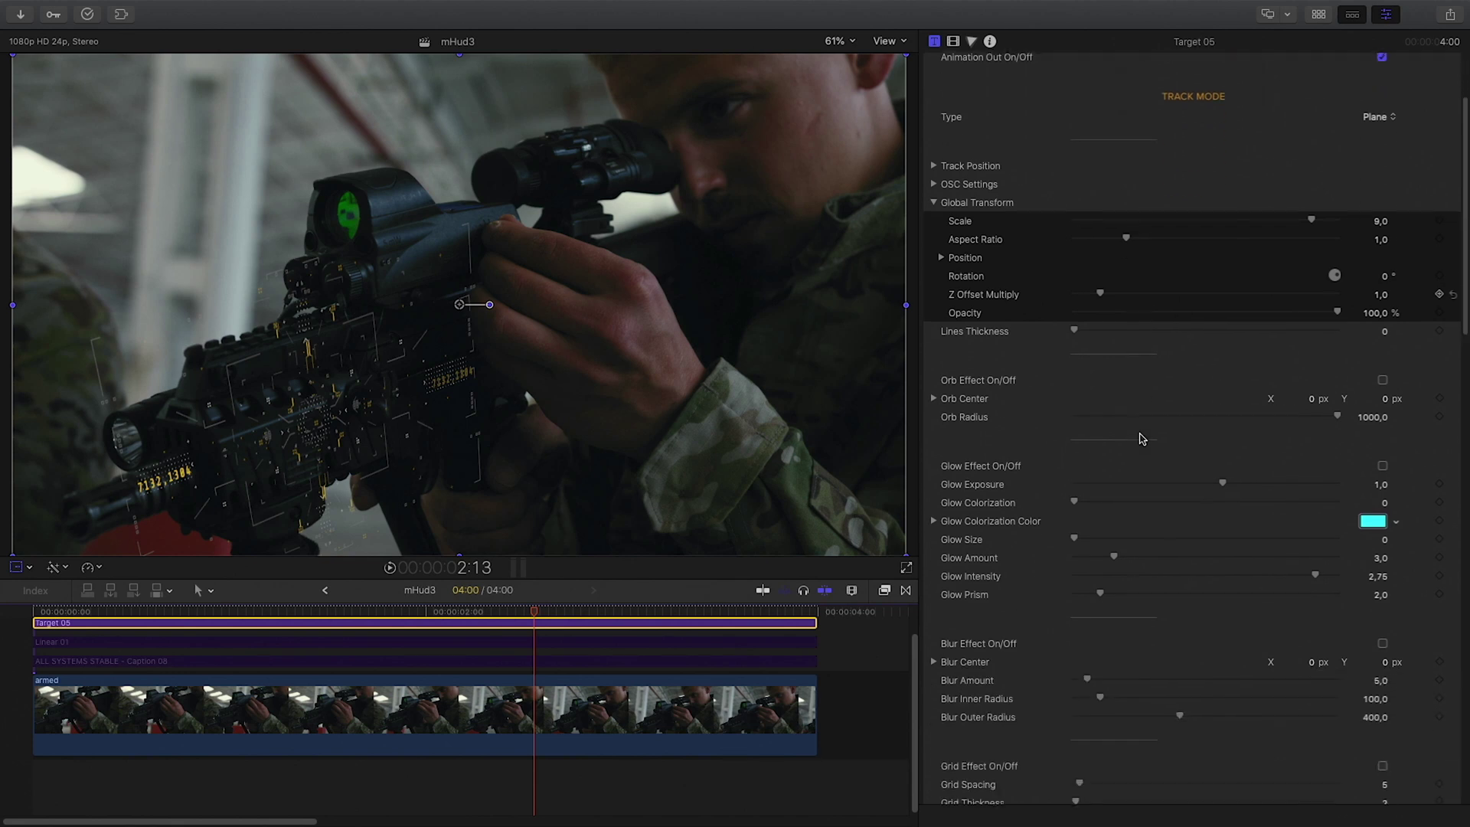
drag(1311, 292, 1242, 314)
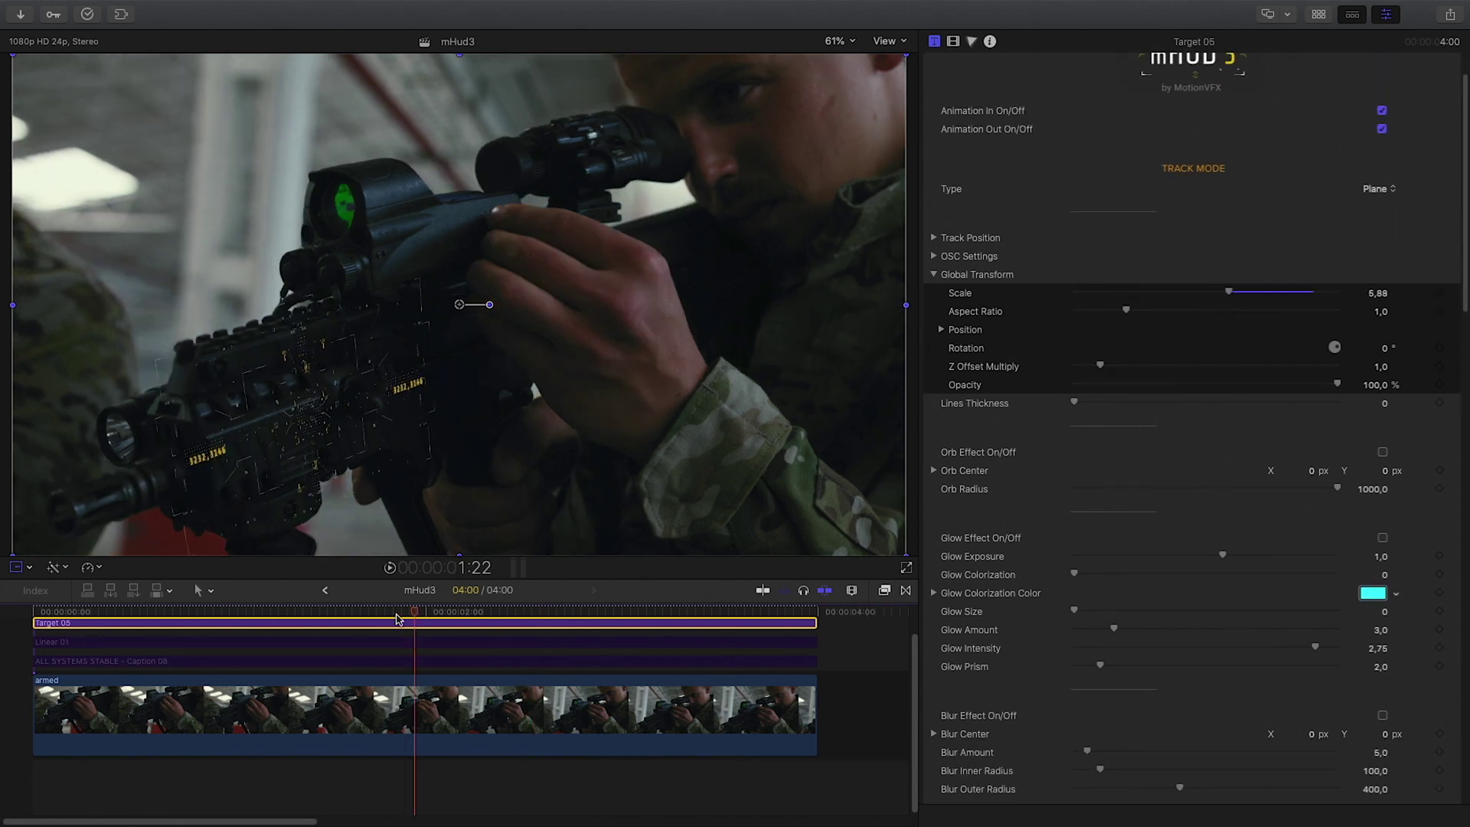
scroll(987, 563, down, 15)
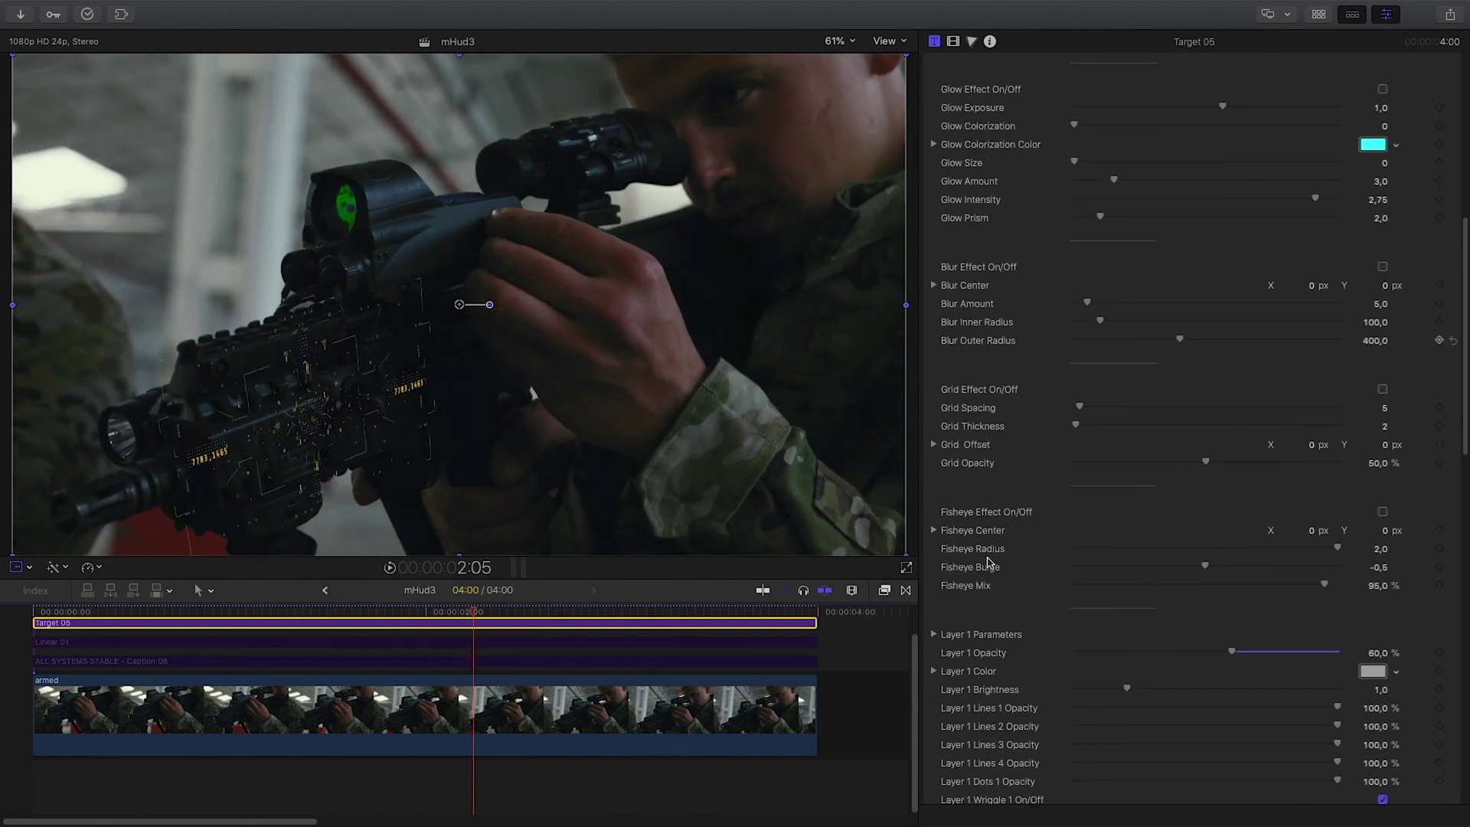
click(1373, 250)
drag(1033, 467, 980, 467)
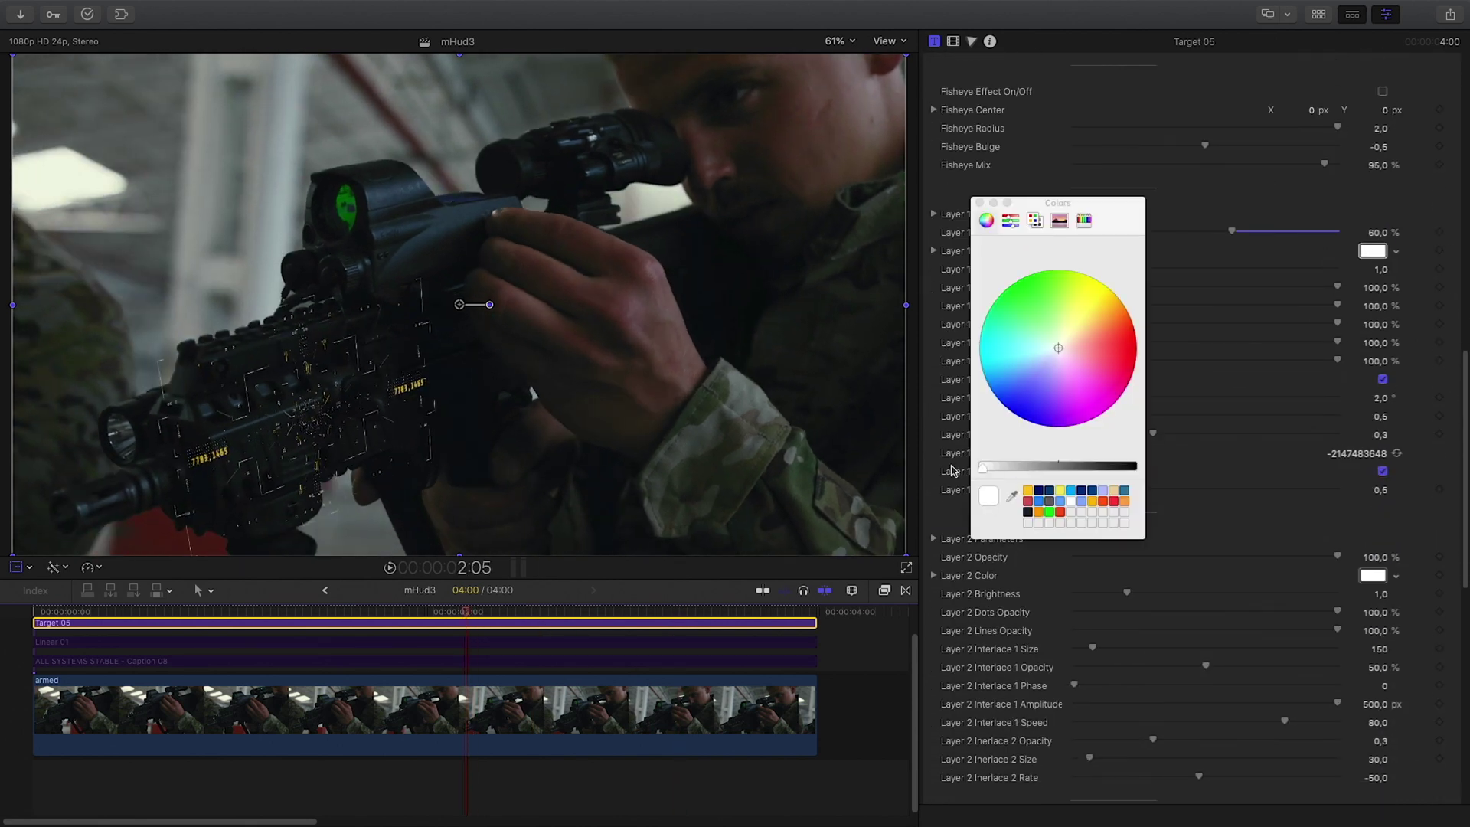
click(979, 203)
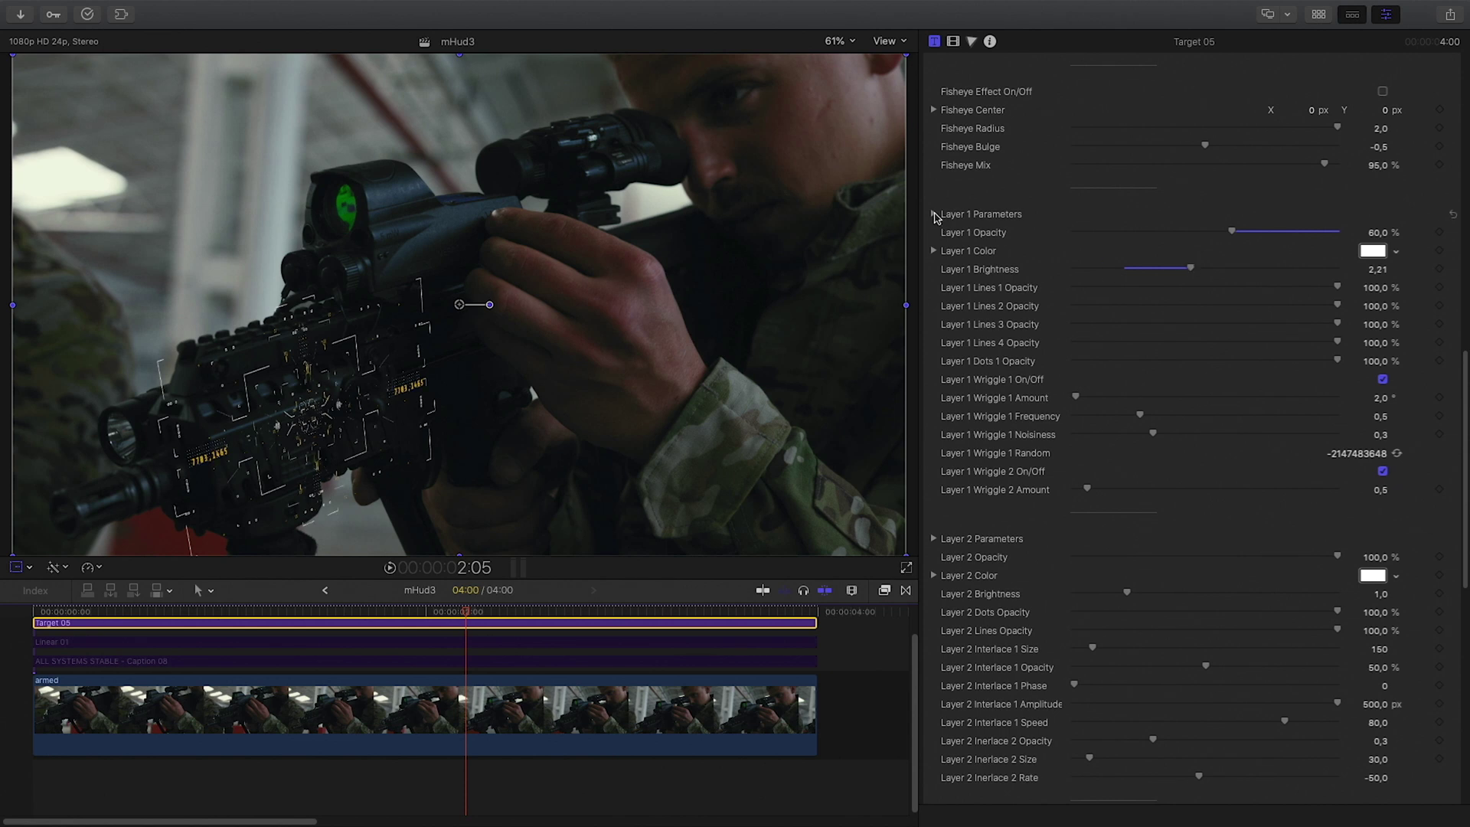
Set Target 05's Layer 1 Z Offset to 1,61 and scrub back to 1:13 to check the depth.
click(933, 214)
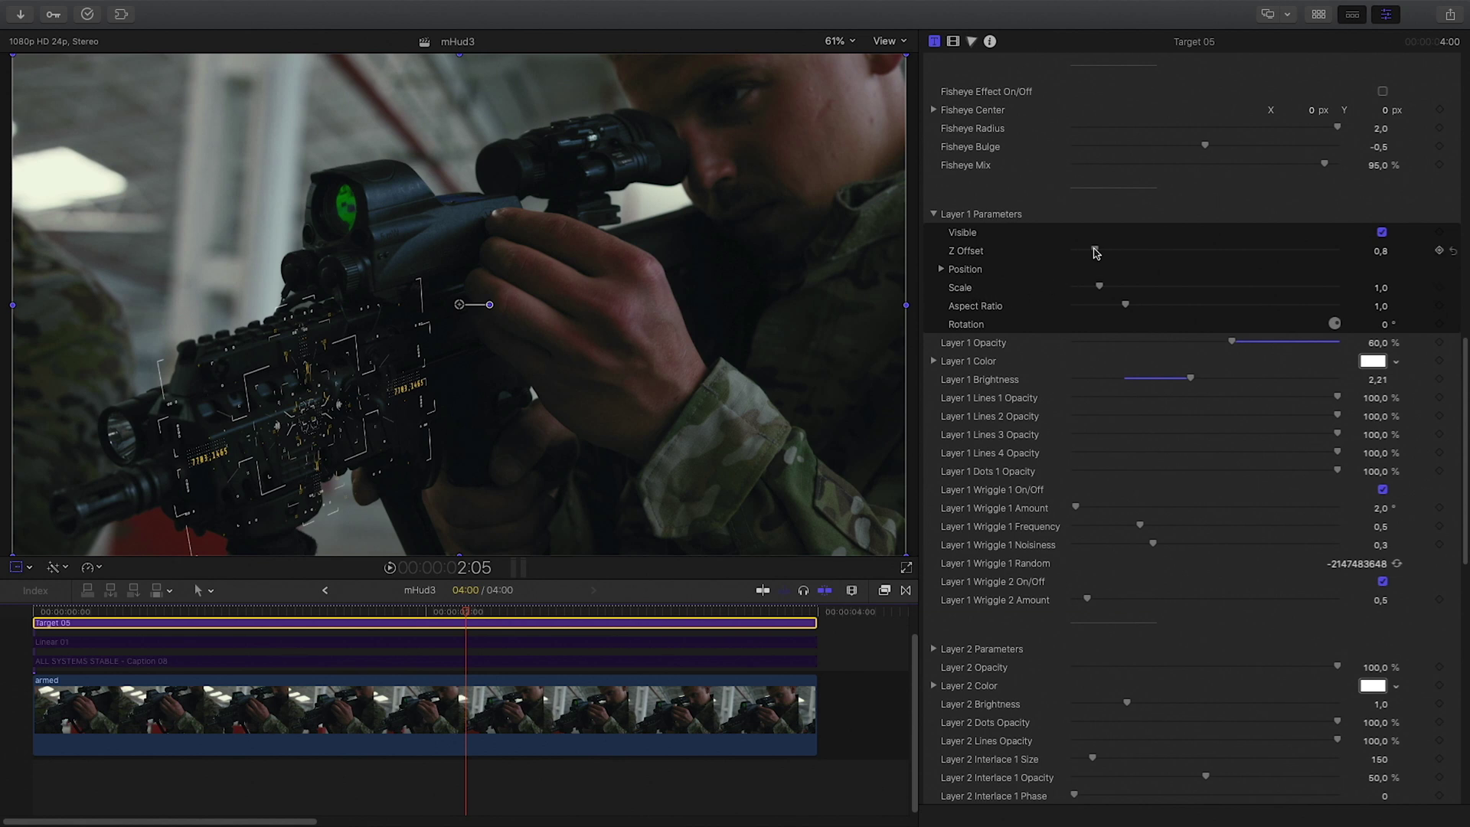
drag(1100, 253, 1148, 252)
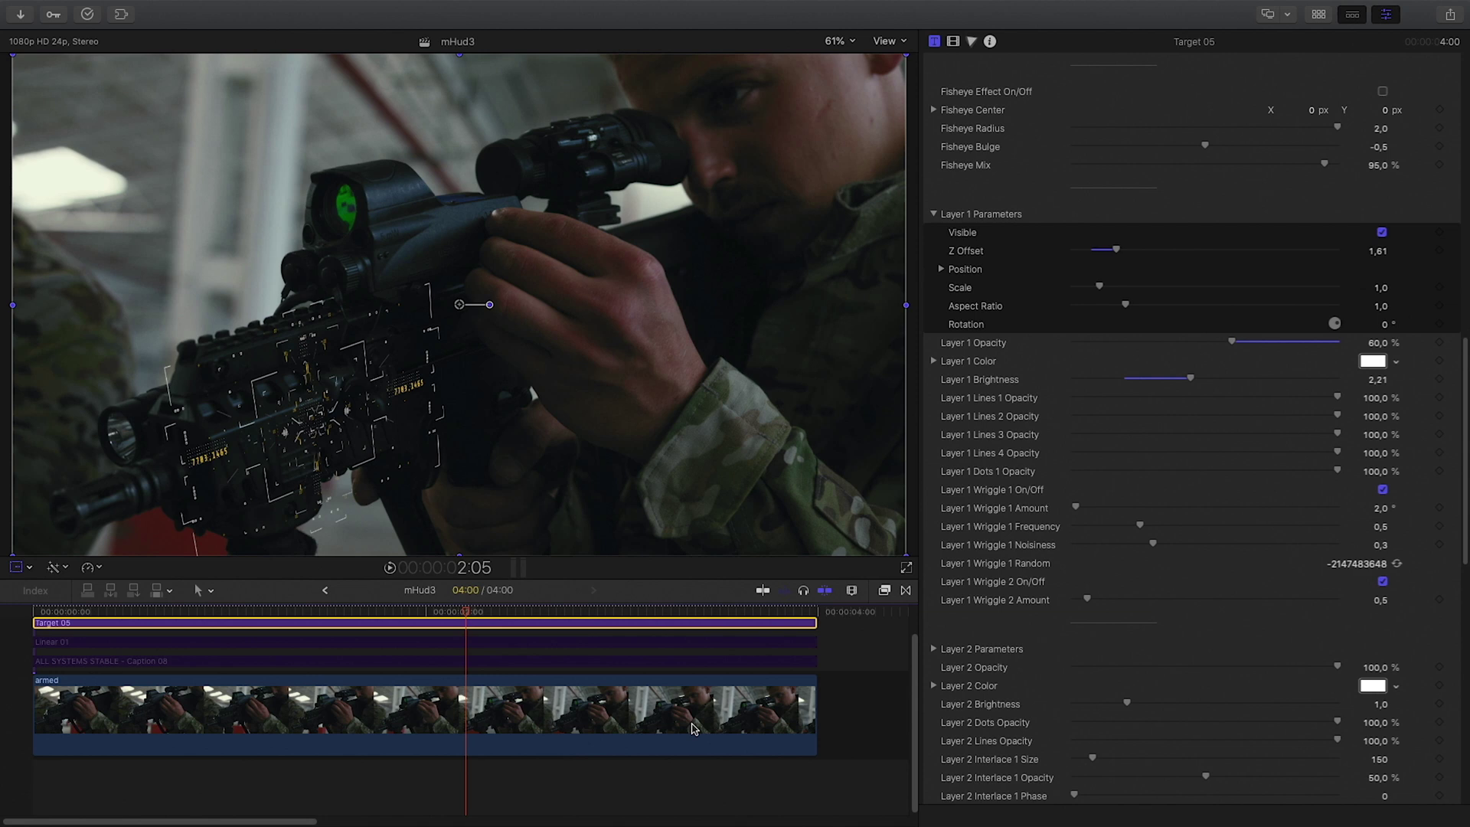
drag(463, 618, 342, 666)
Set Target 05's Layer 2 Brightness to 2,16, and make Layer 3 bright green with a brightness of 0,68.
scroll(1076, 510, down, 5)
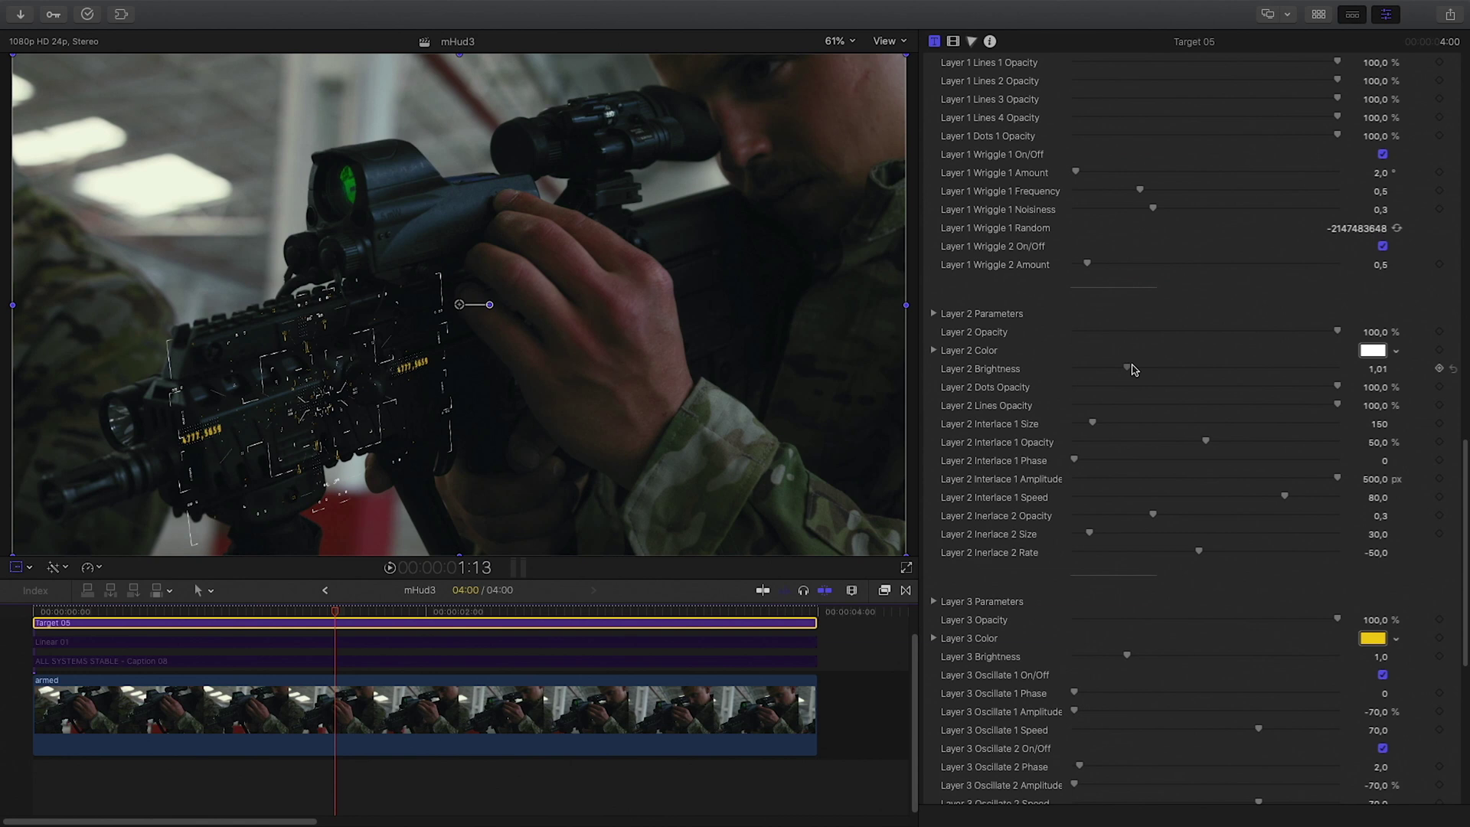
scroll(1191, 367, down, 2)
click(1370, 481)
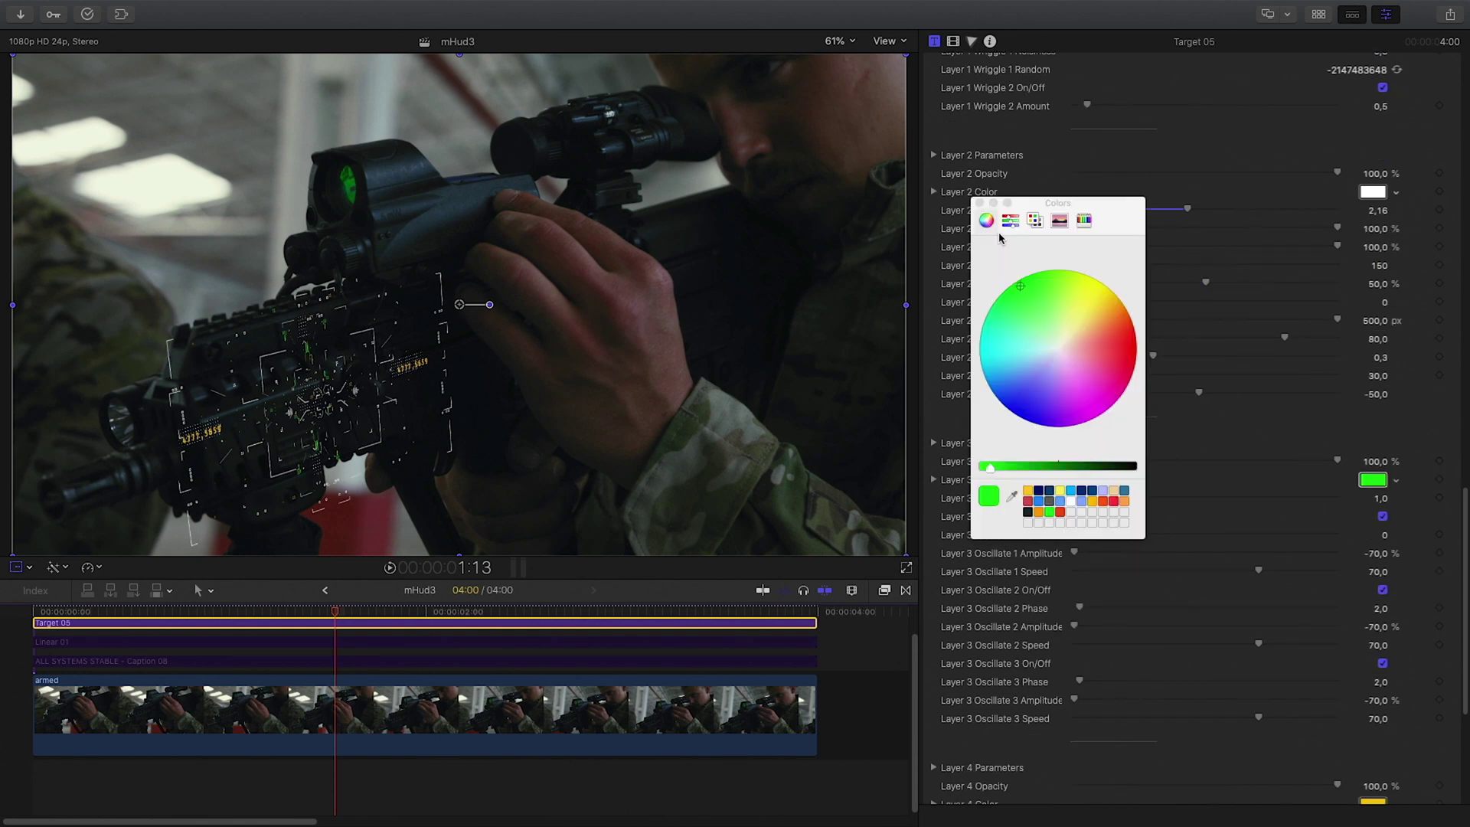
click(979, 203)
drag(1127, 497, 1110, 497)
Make Target 05's Layer 4 numbers bright green with a brightness of 0,49, and scrub to 1:16.
scroll(1149, 528, down, 3)
click(1371, 588)
click(1023, 290)
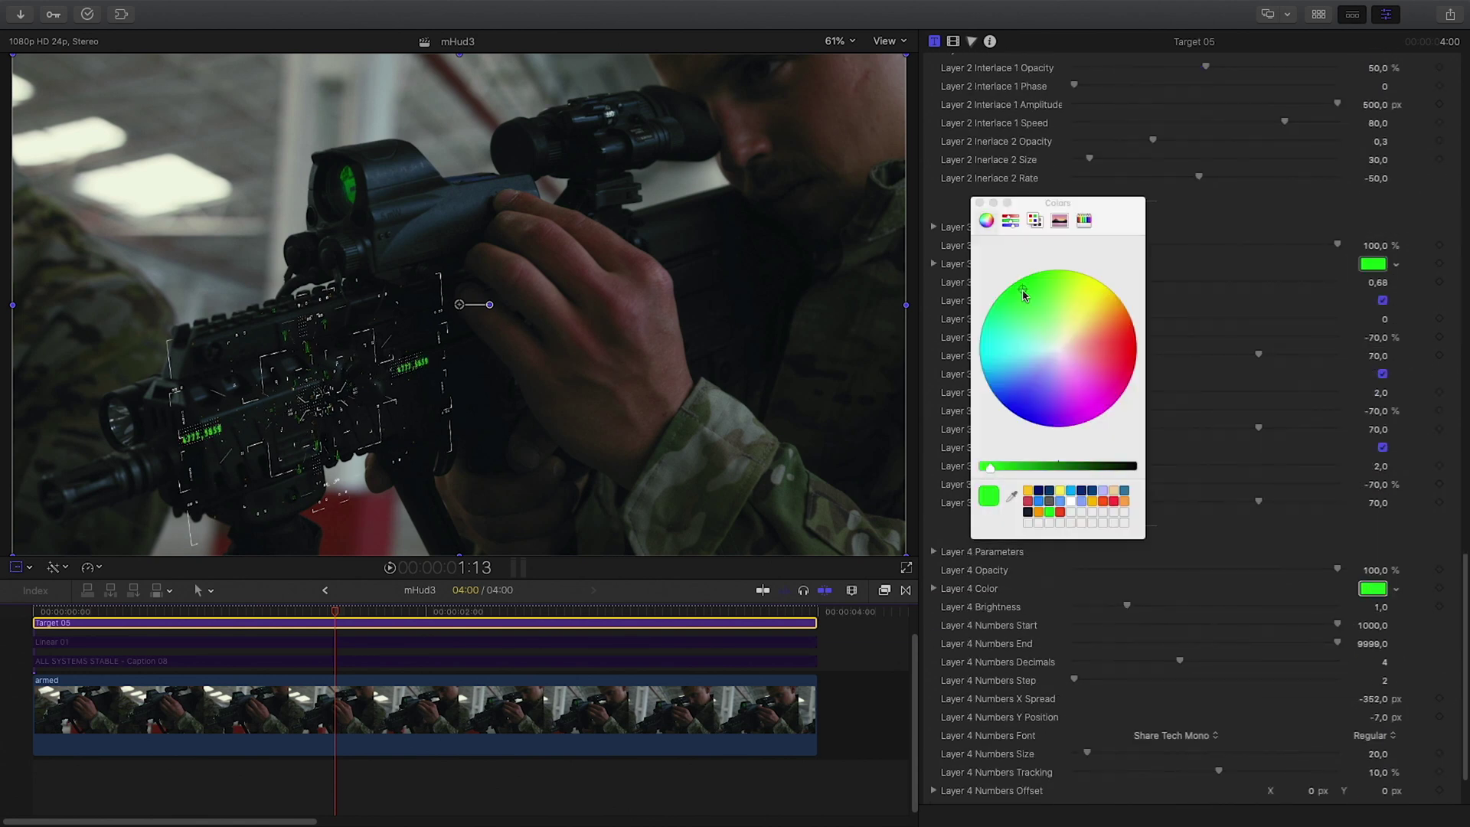
click(979, 203)
drag(1126, 607, 1099, 608)
drag(334, 612, 451, 632)
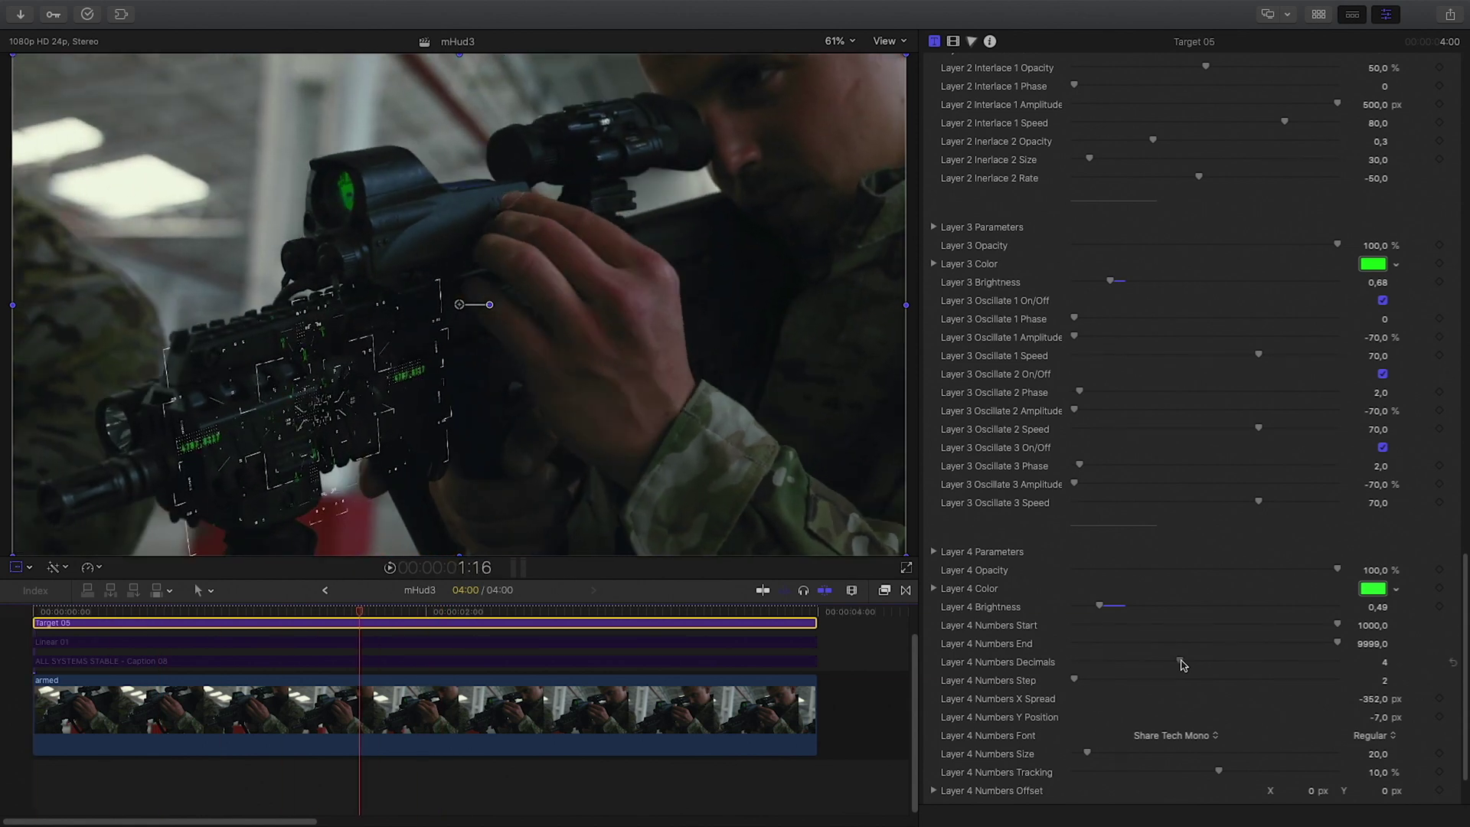
Set Target 05's Layer 4 Scale to 1,68 and Numbers Start to 78,9, and scrub the timeline to check the numbers.
scroll(1339, 627, down, 1)
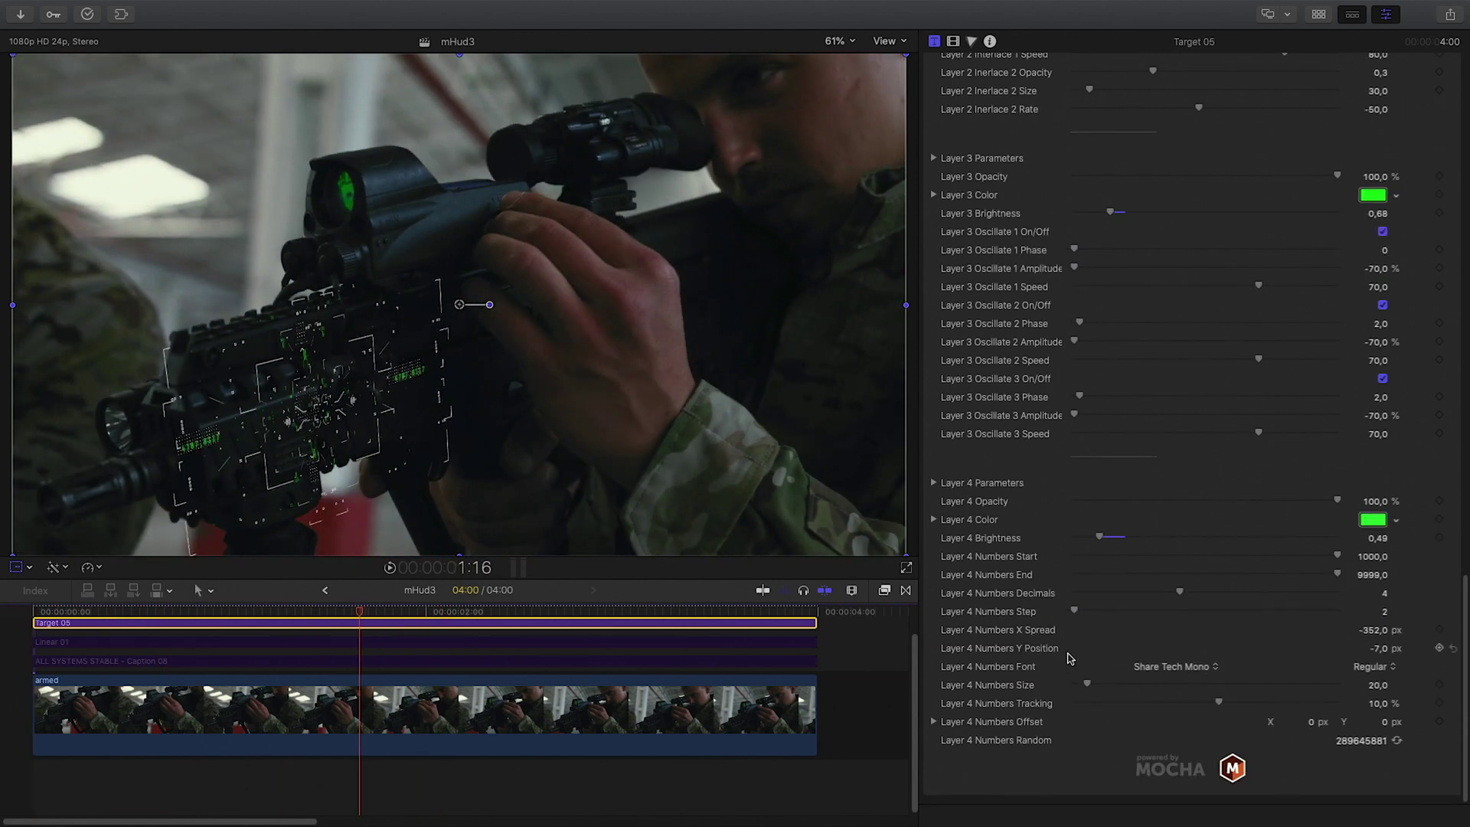
click(934, 482)
drag(1114, 555, 1120, 554)
scroll(1328, 580, down, 2)
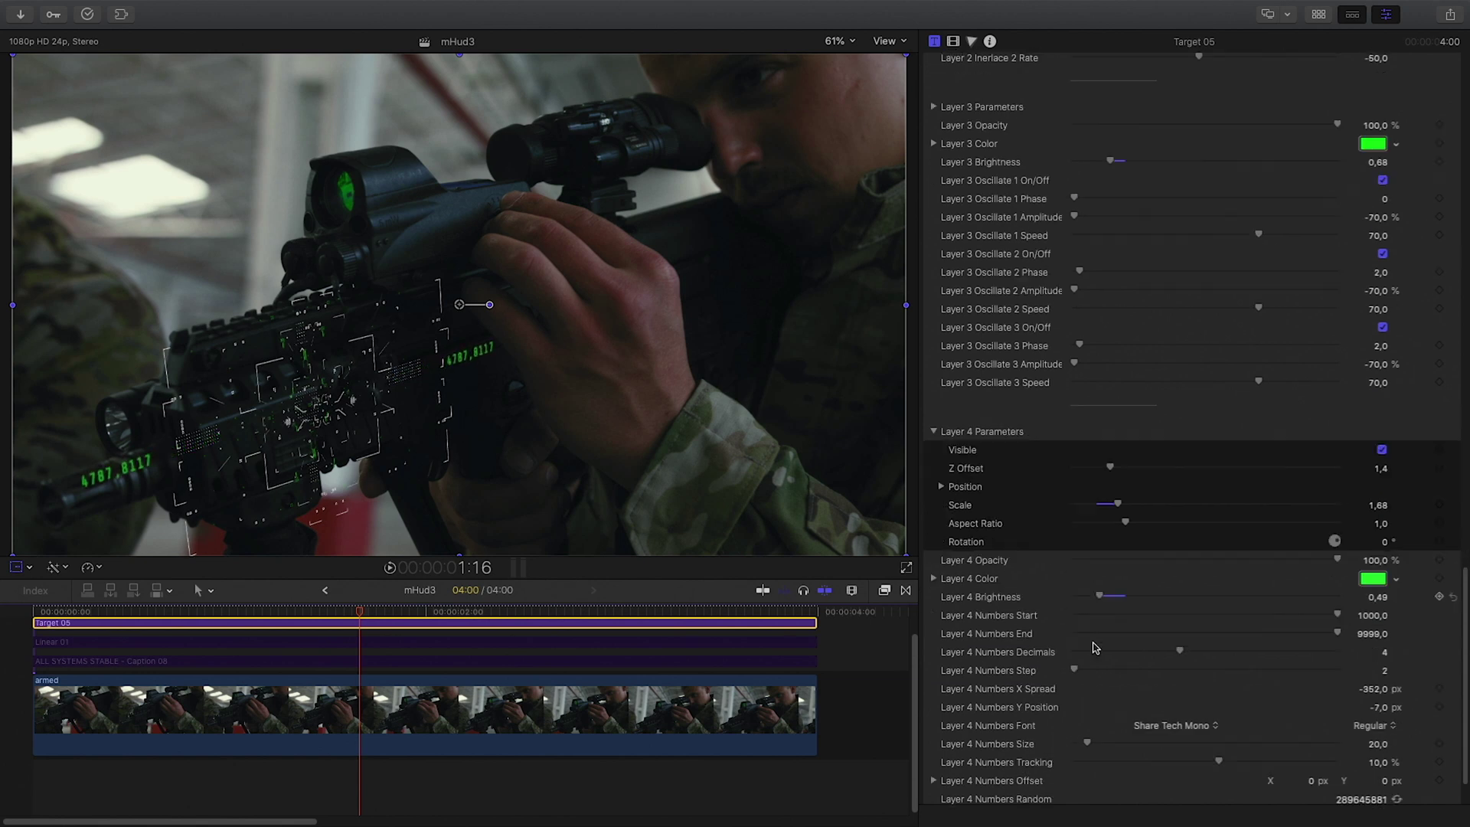
drag(1282, 558, 1283, 558)
drag(359, 612, 391, 631)
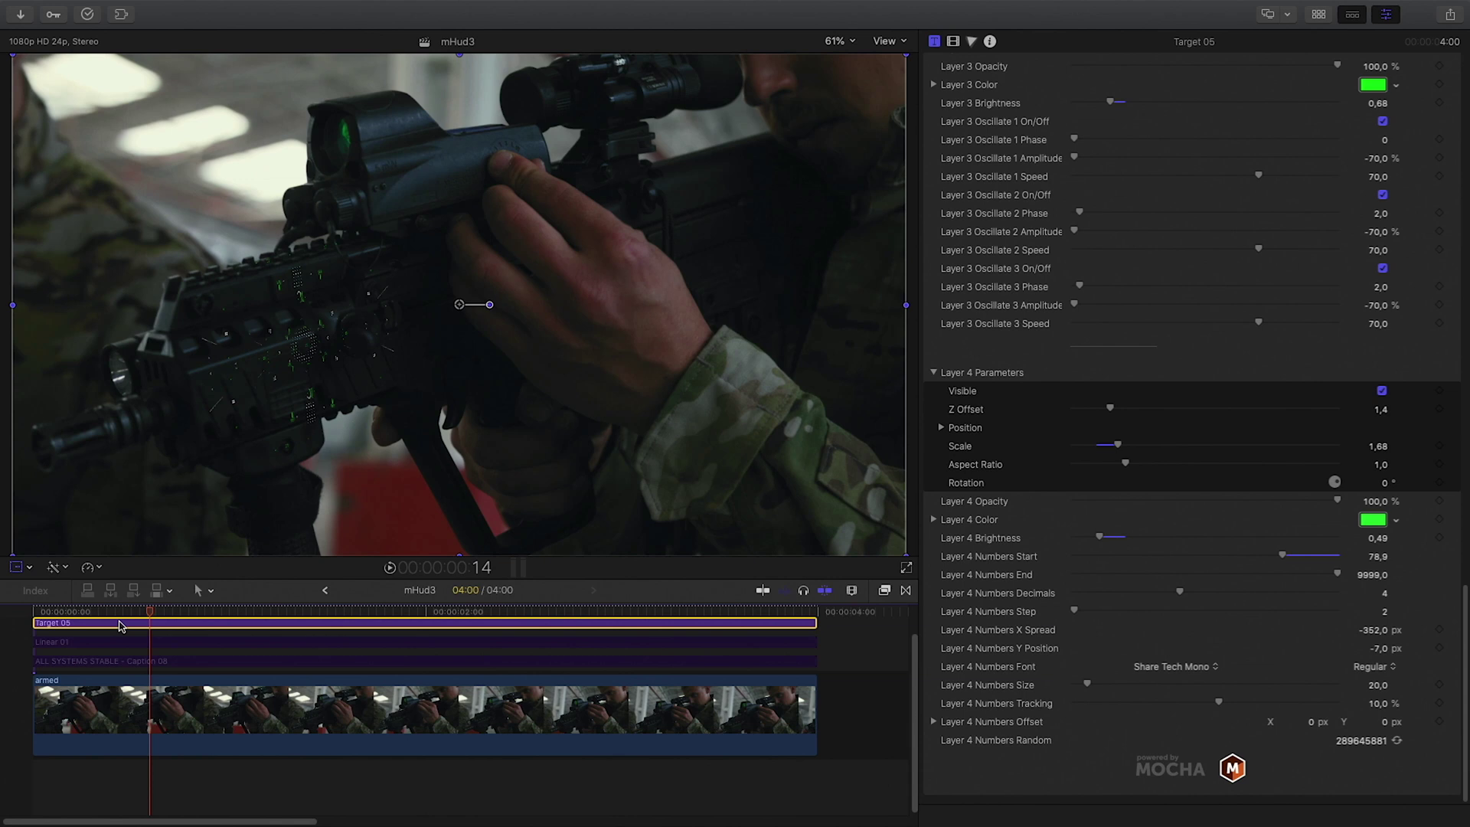
Re-enable Linear 01 and Caption 08, and play and scrub the timeline to review all graphics together.
click(97, 645)
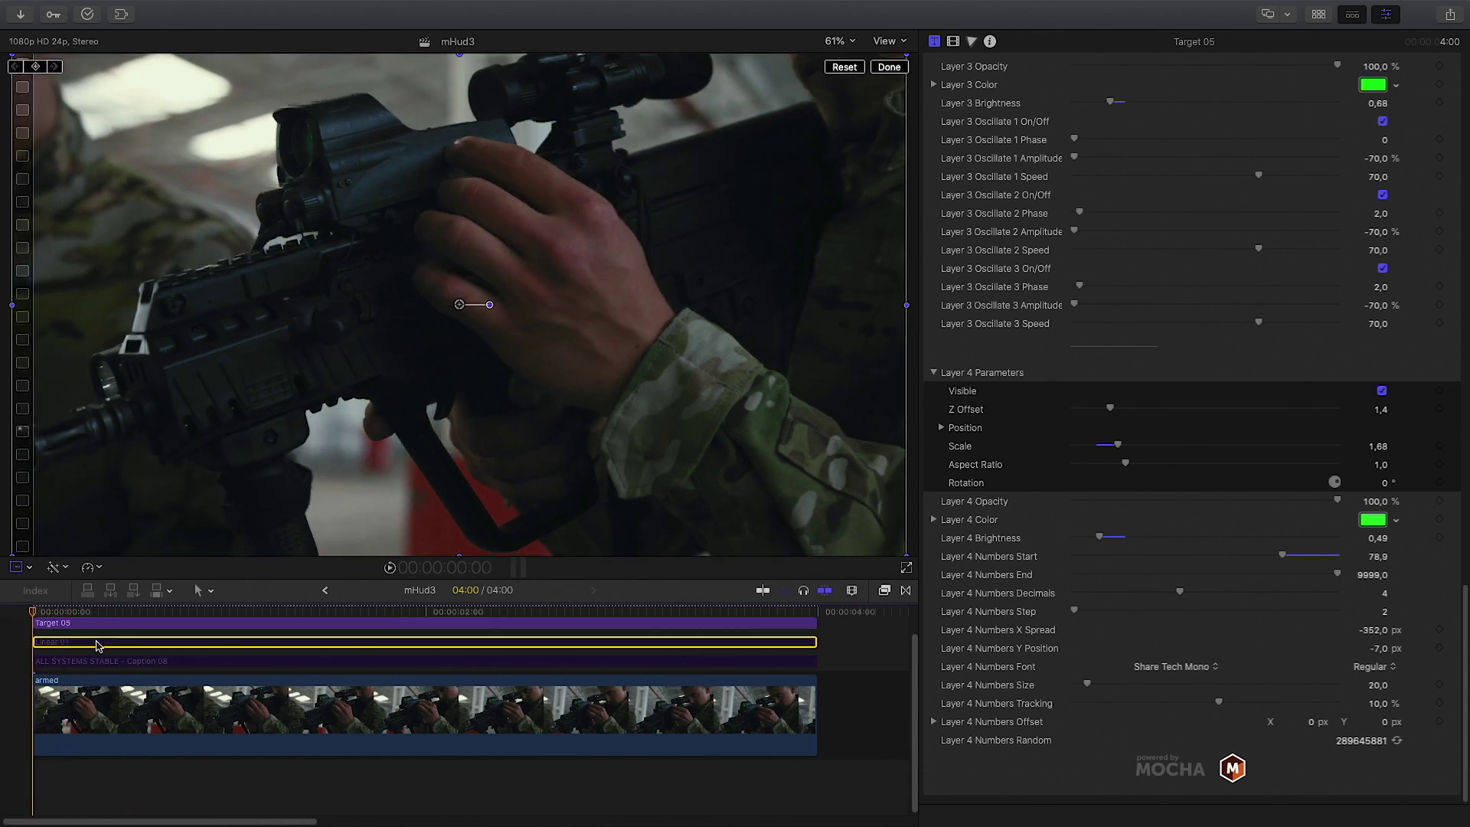
key(space)
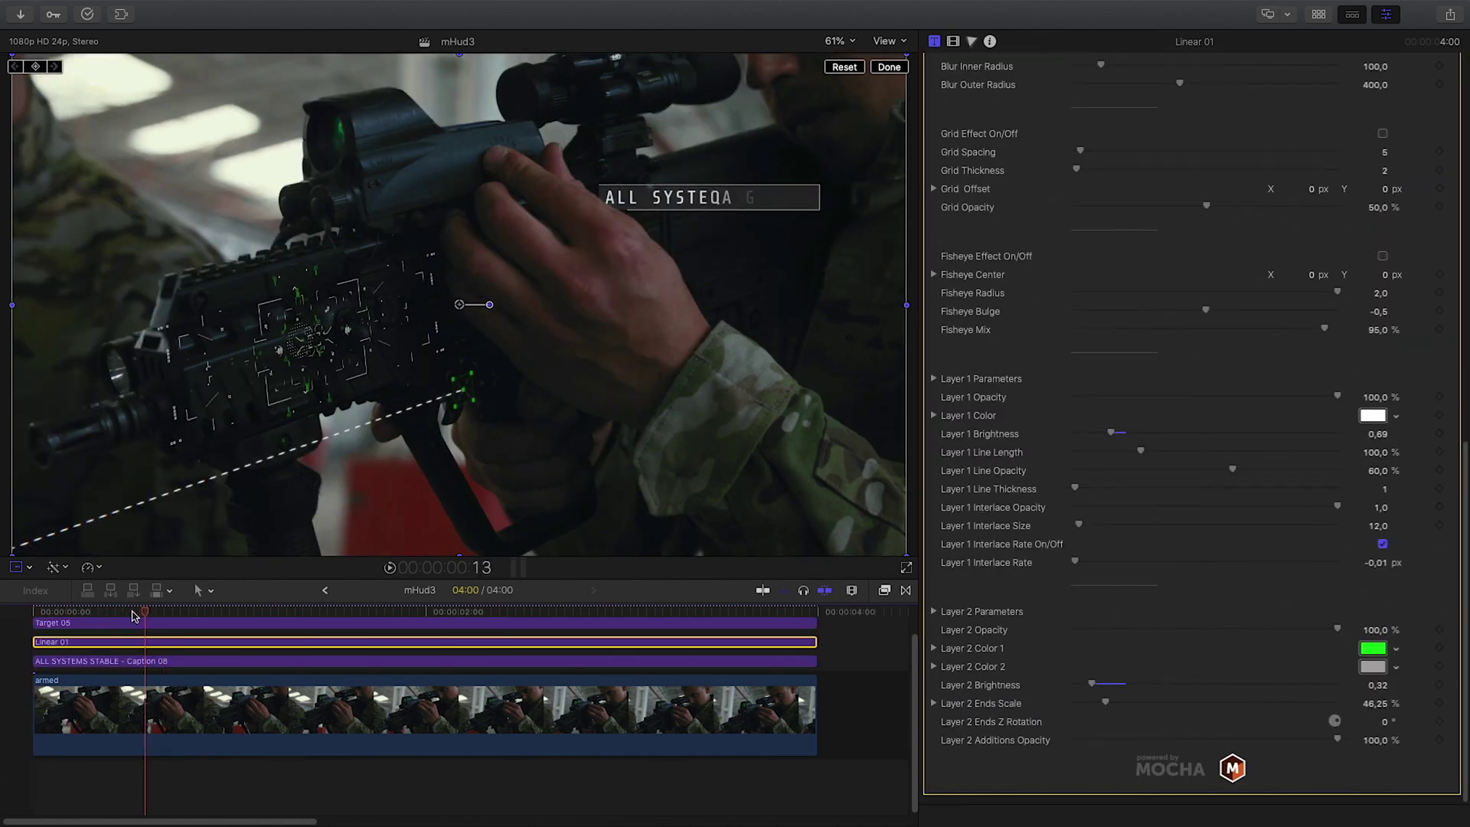
drag(132, 616, 2, 608)
key(space)
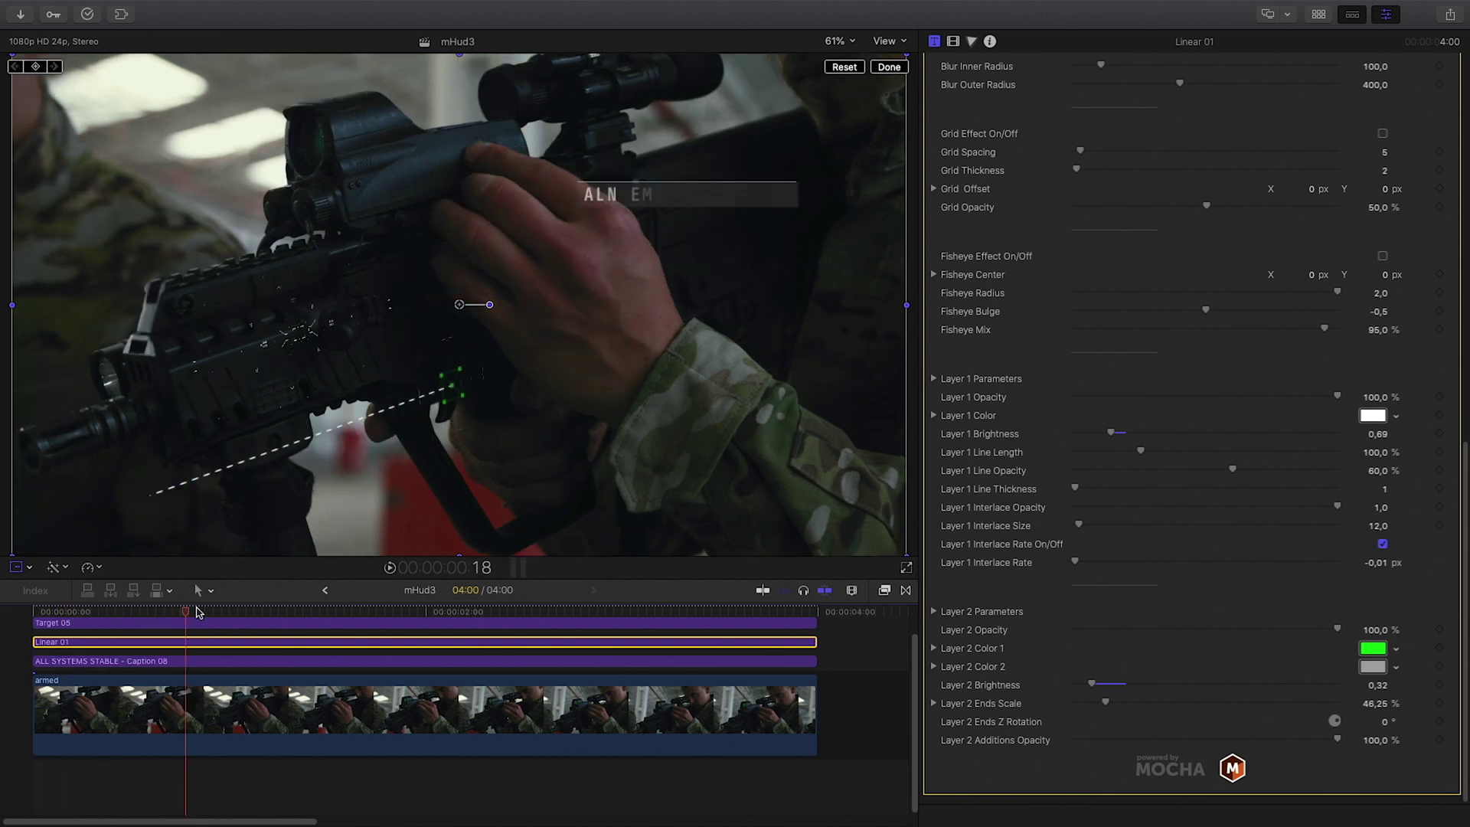
drag(403, 626, 571, 614)
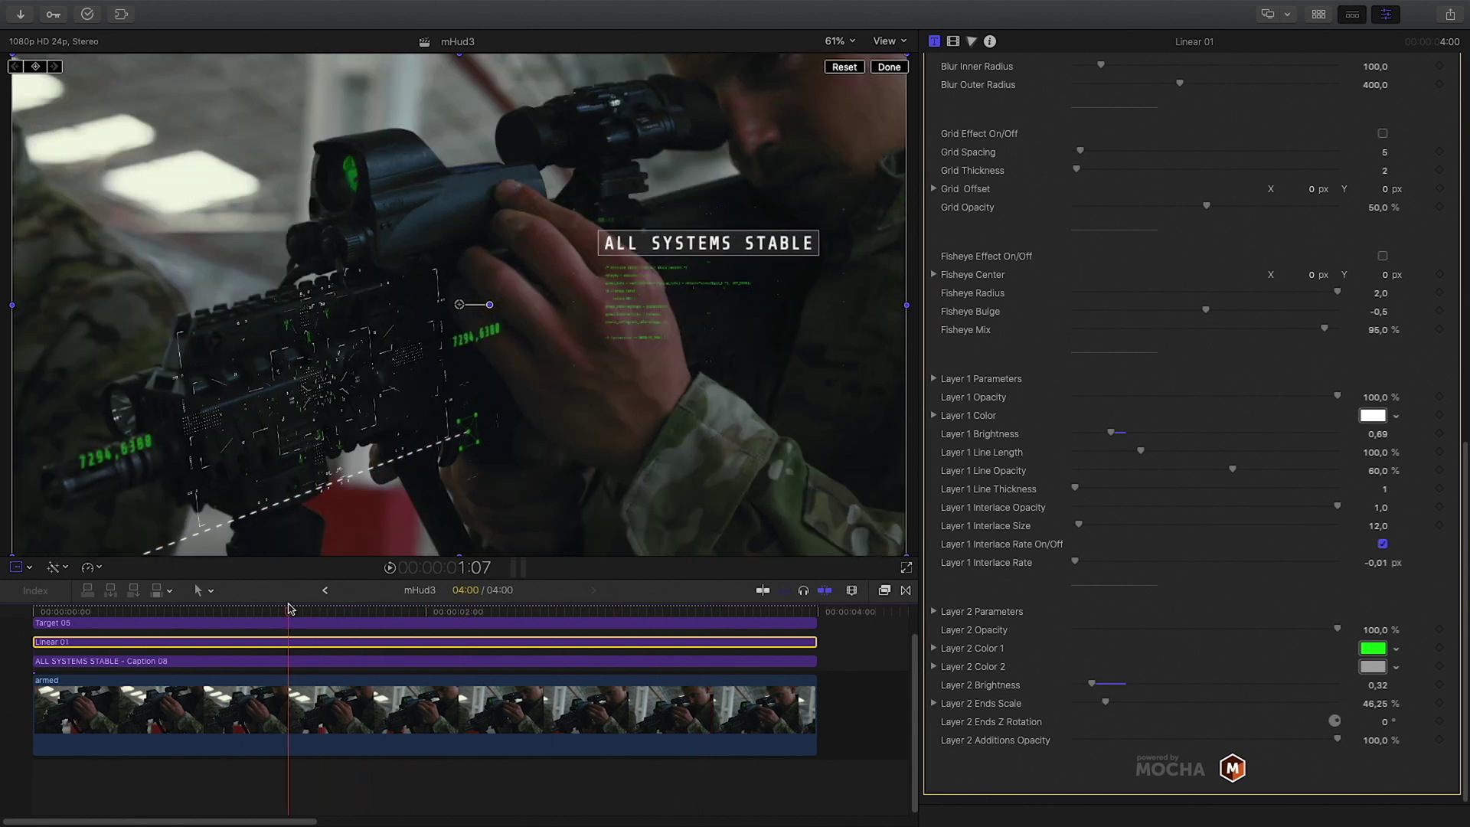
Combine the three titles and the armed clip into a compound clip named mHud3 Gun.
drag(488, 777, 339, 617)
right_click(339, 622)
click(391, 663)
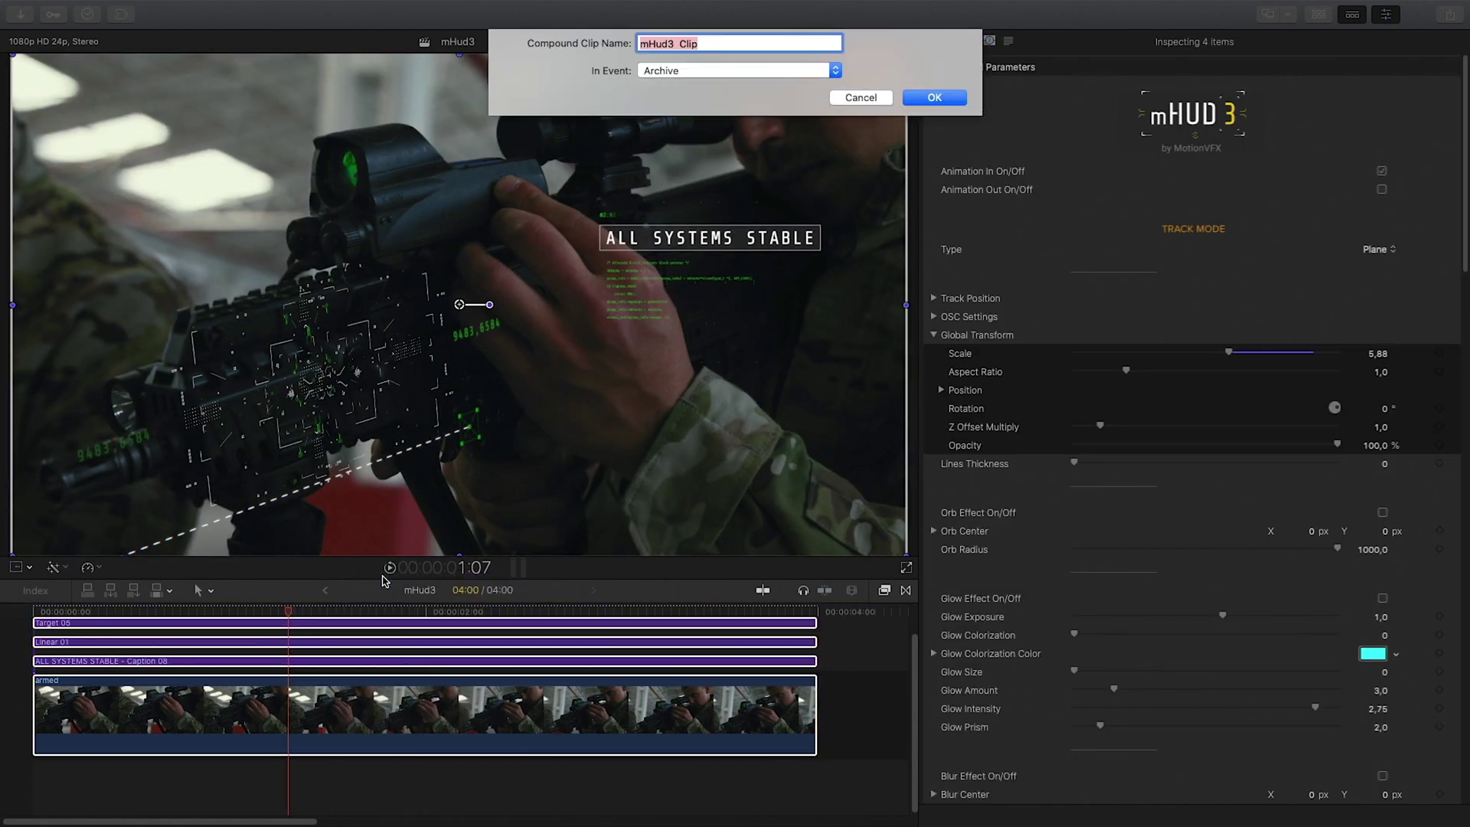
text(mHud3 Gun)
key(Return)
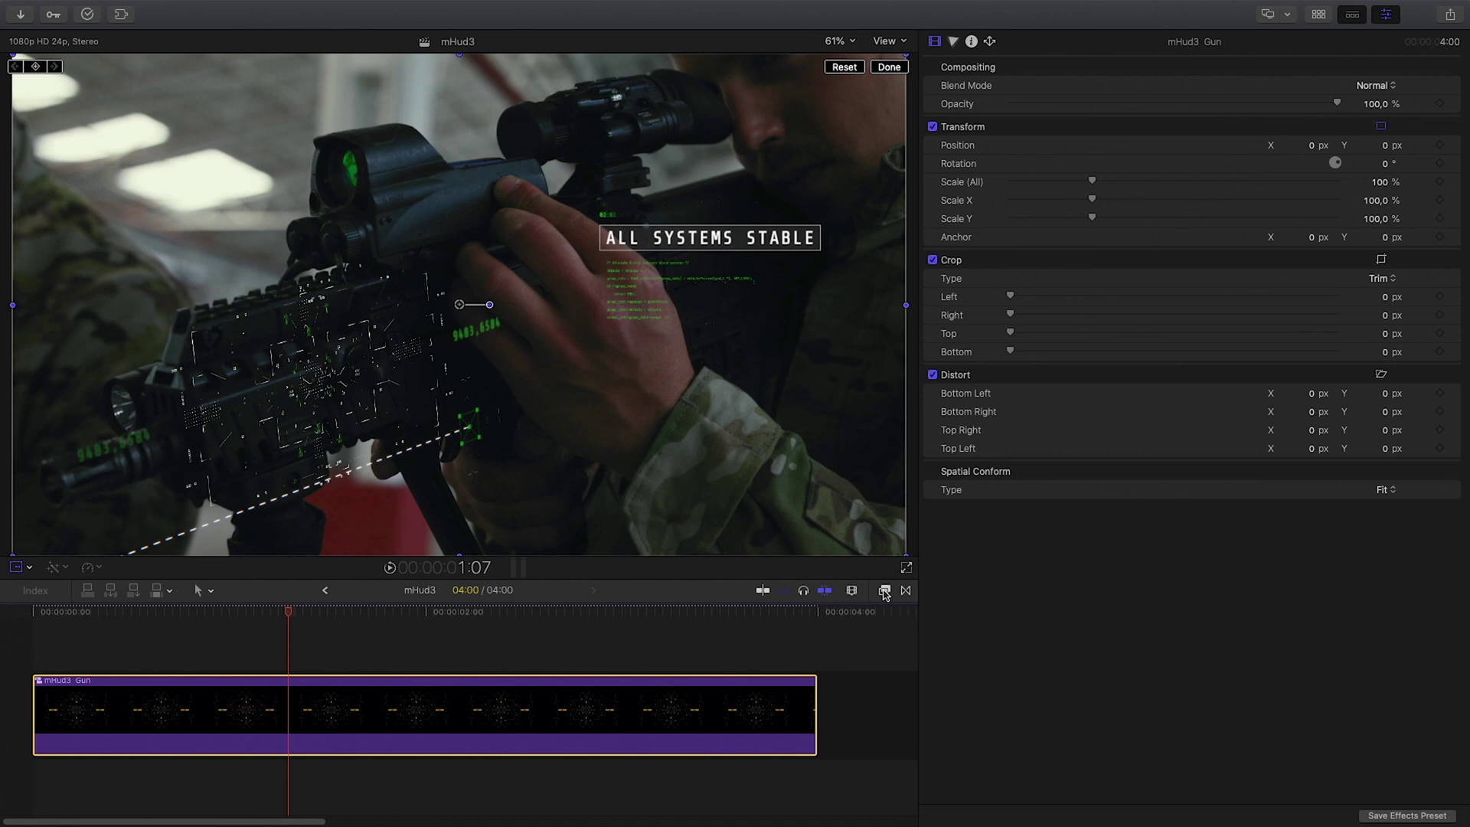
Apply the View video effect to the mHud3 Gun compound clip and close the effects browser.
key(super+5)
scroll(778, 758, down, 10)
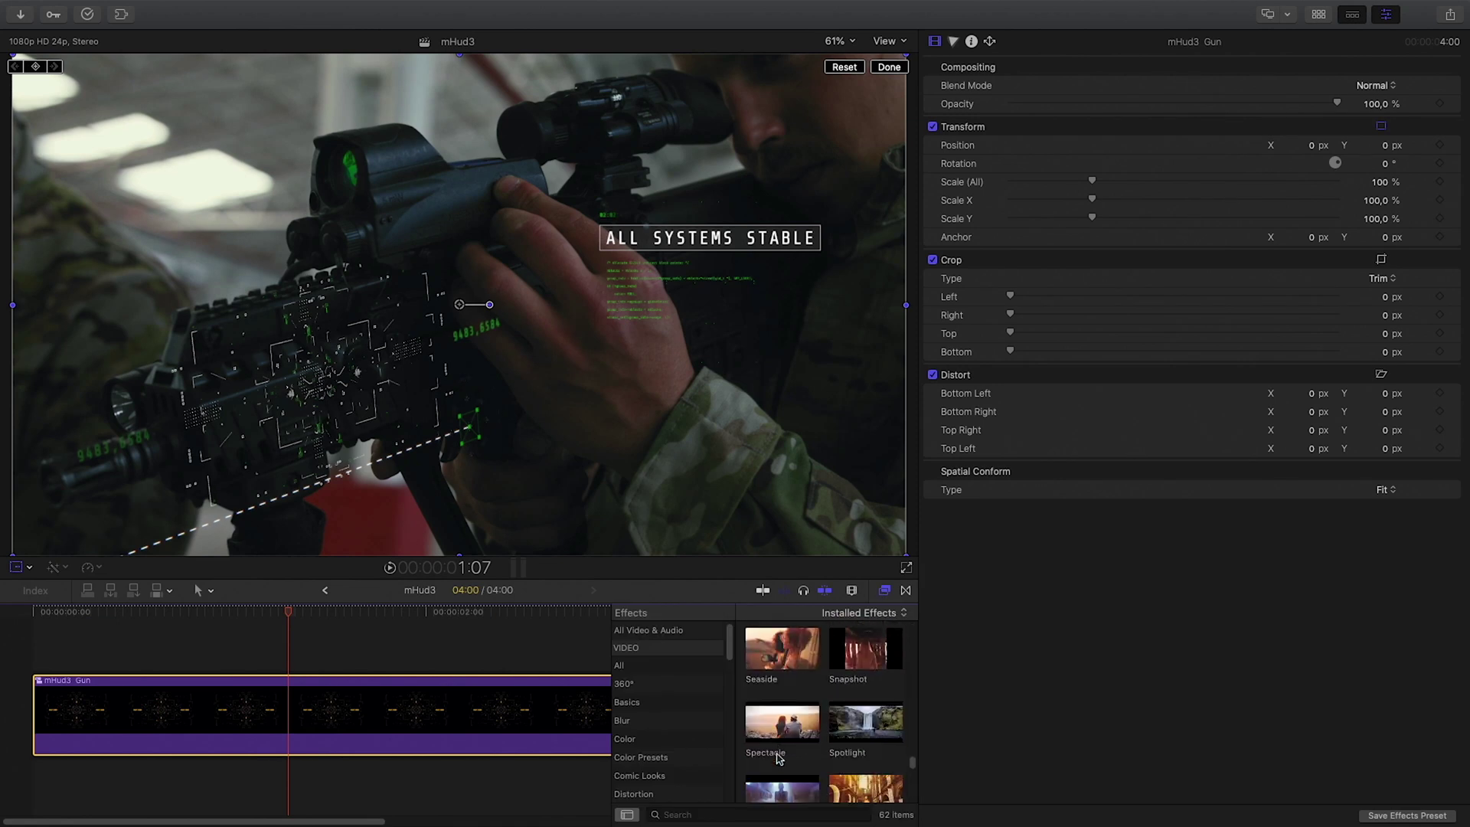
drag(777, 735, 476, 715)
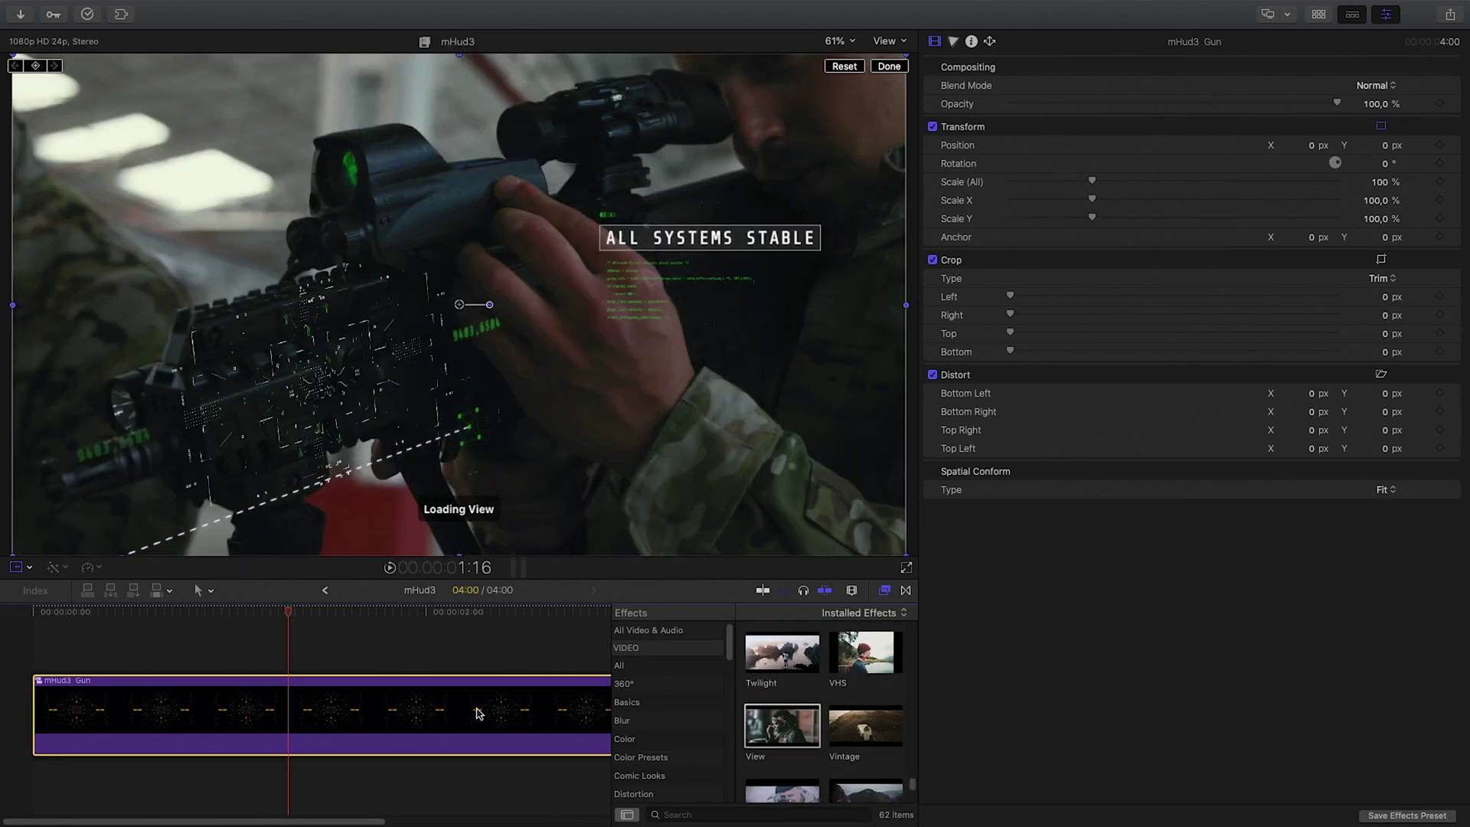
key(super+5)
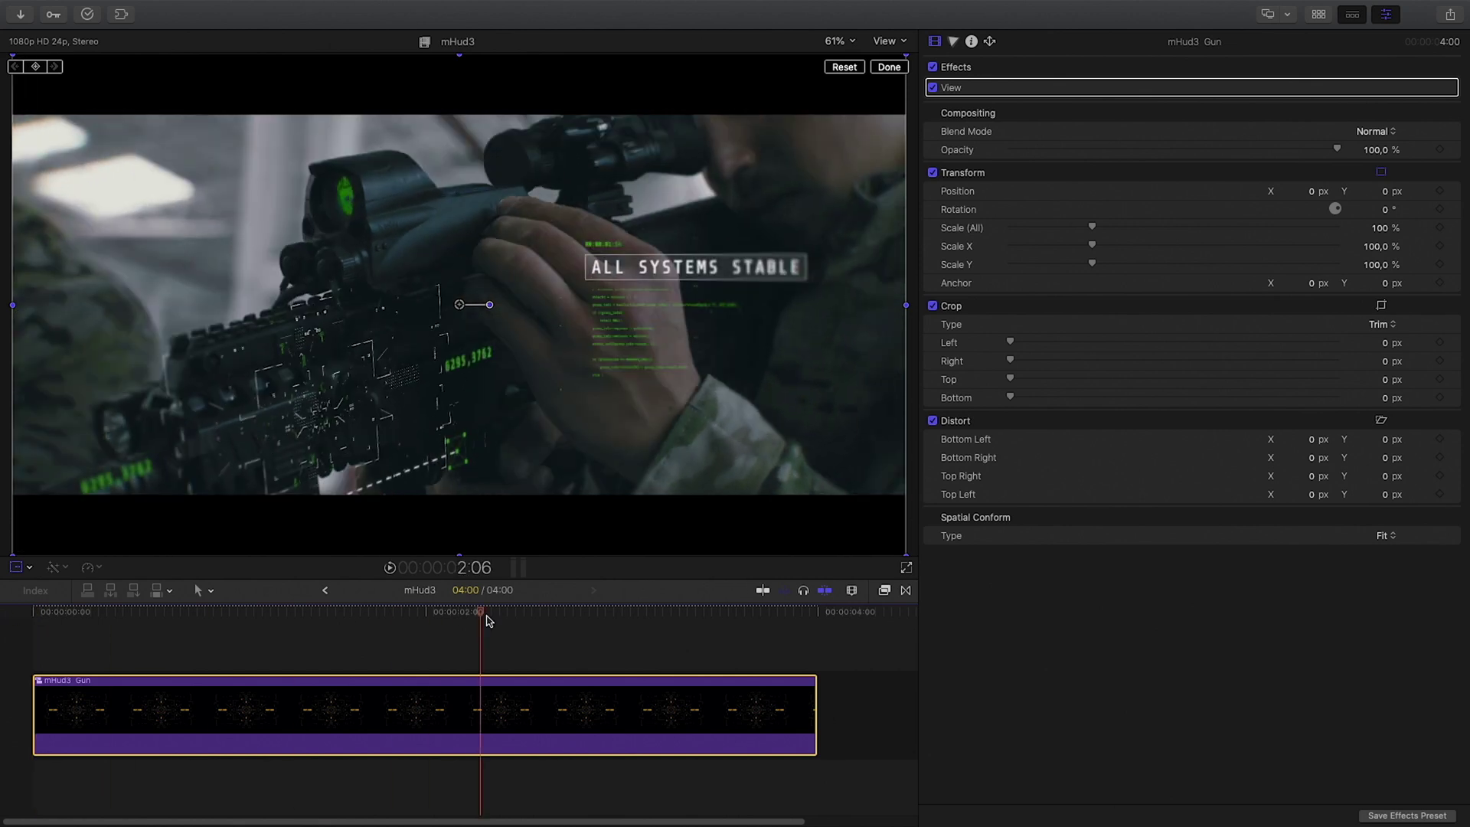